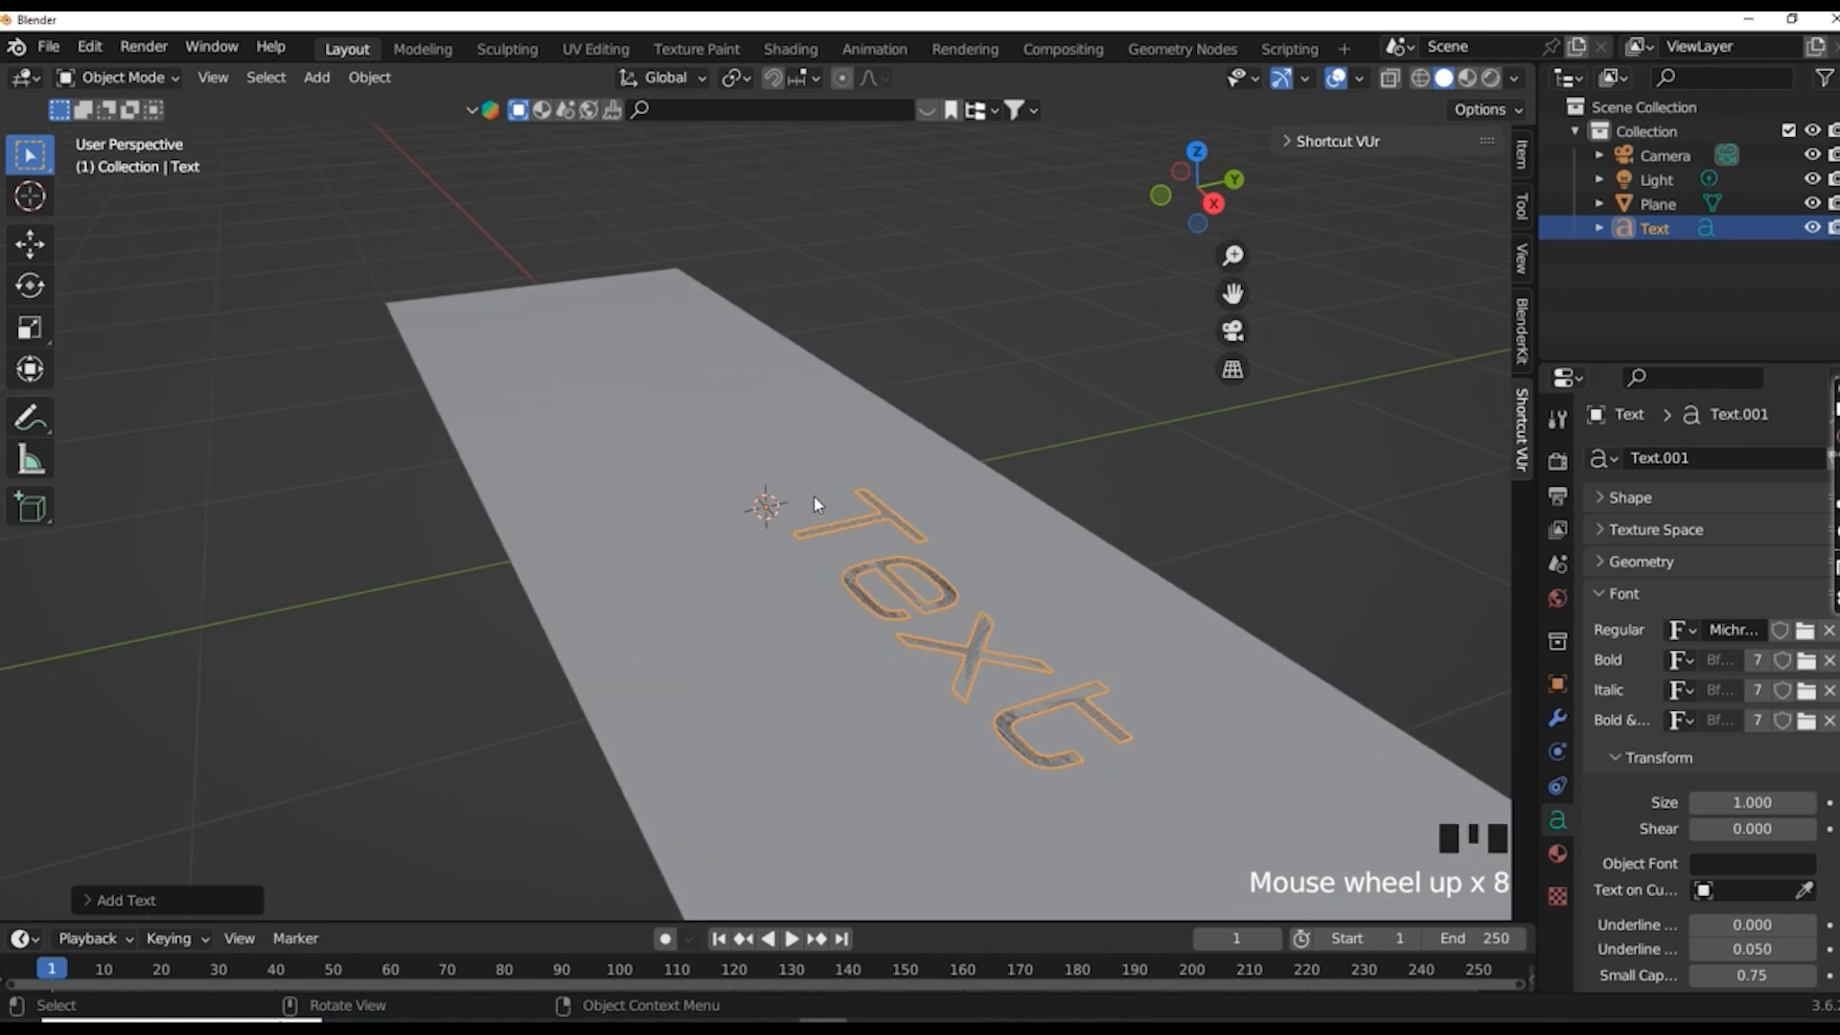
- Stand the text object upright by setting its X rotation to 90°
scroll(813, 496, down, 2)
scroll(815, 505, down, 2)
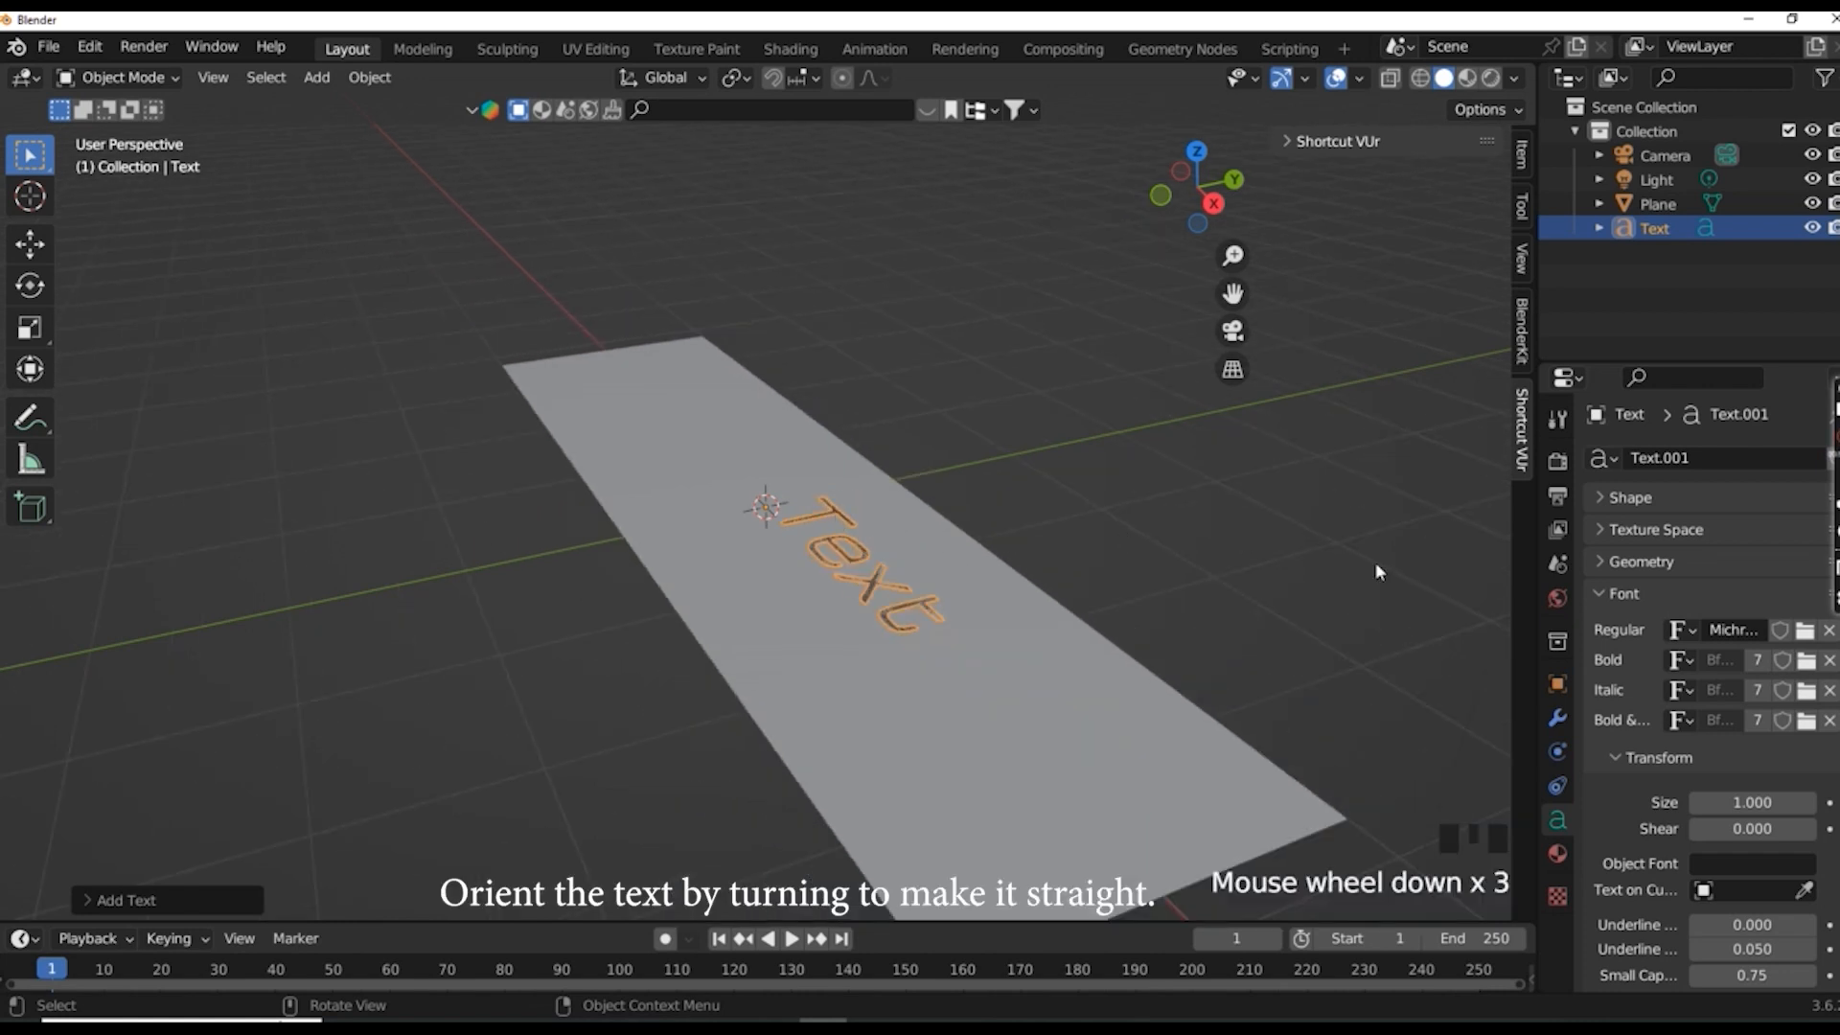
click(1557, 684)
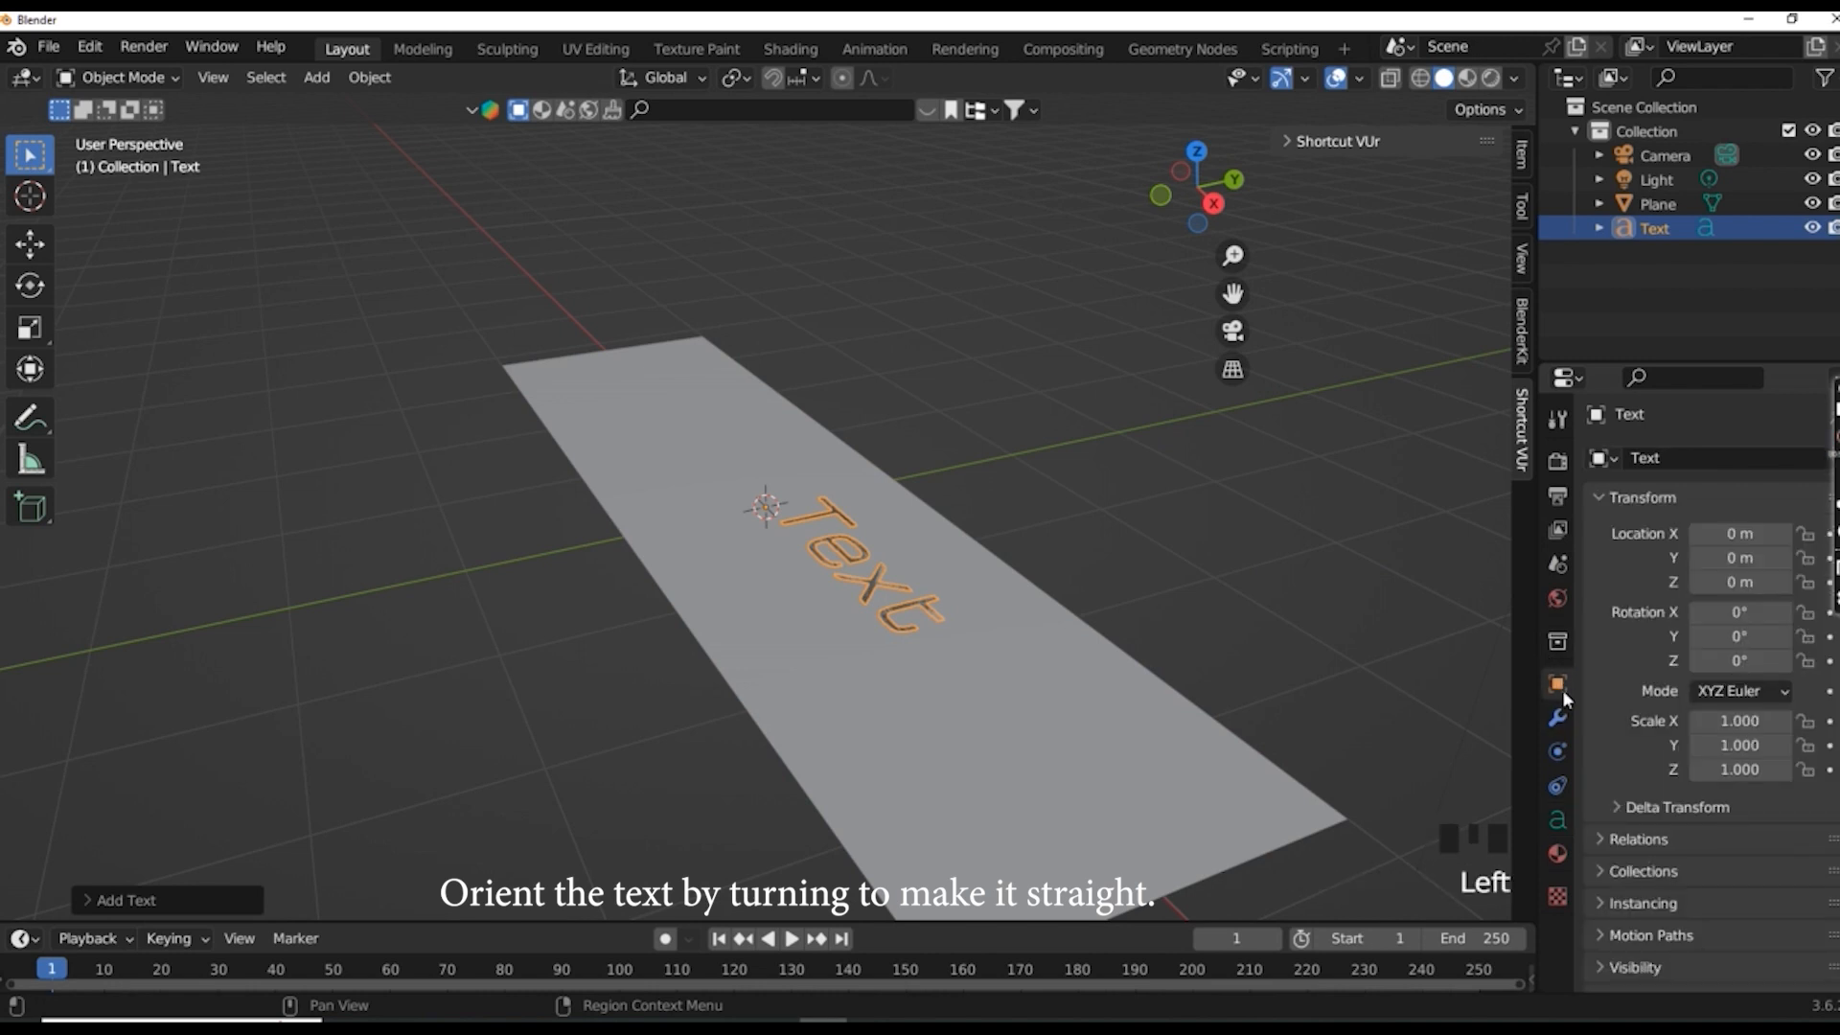
double_click(1741, 613)
text(9)
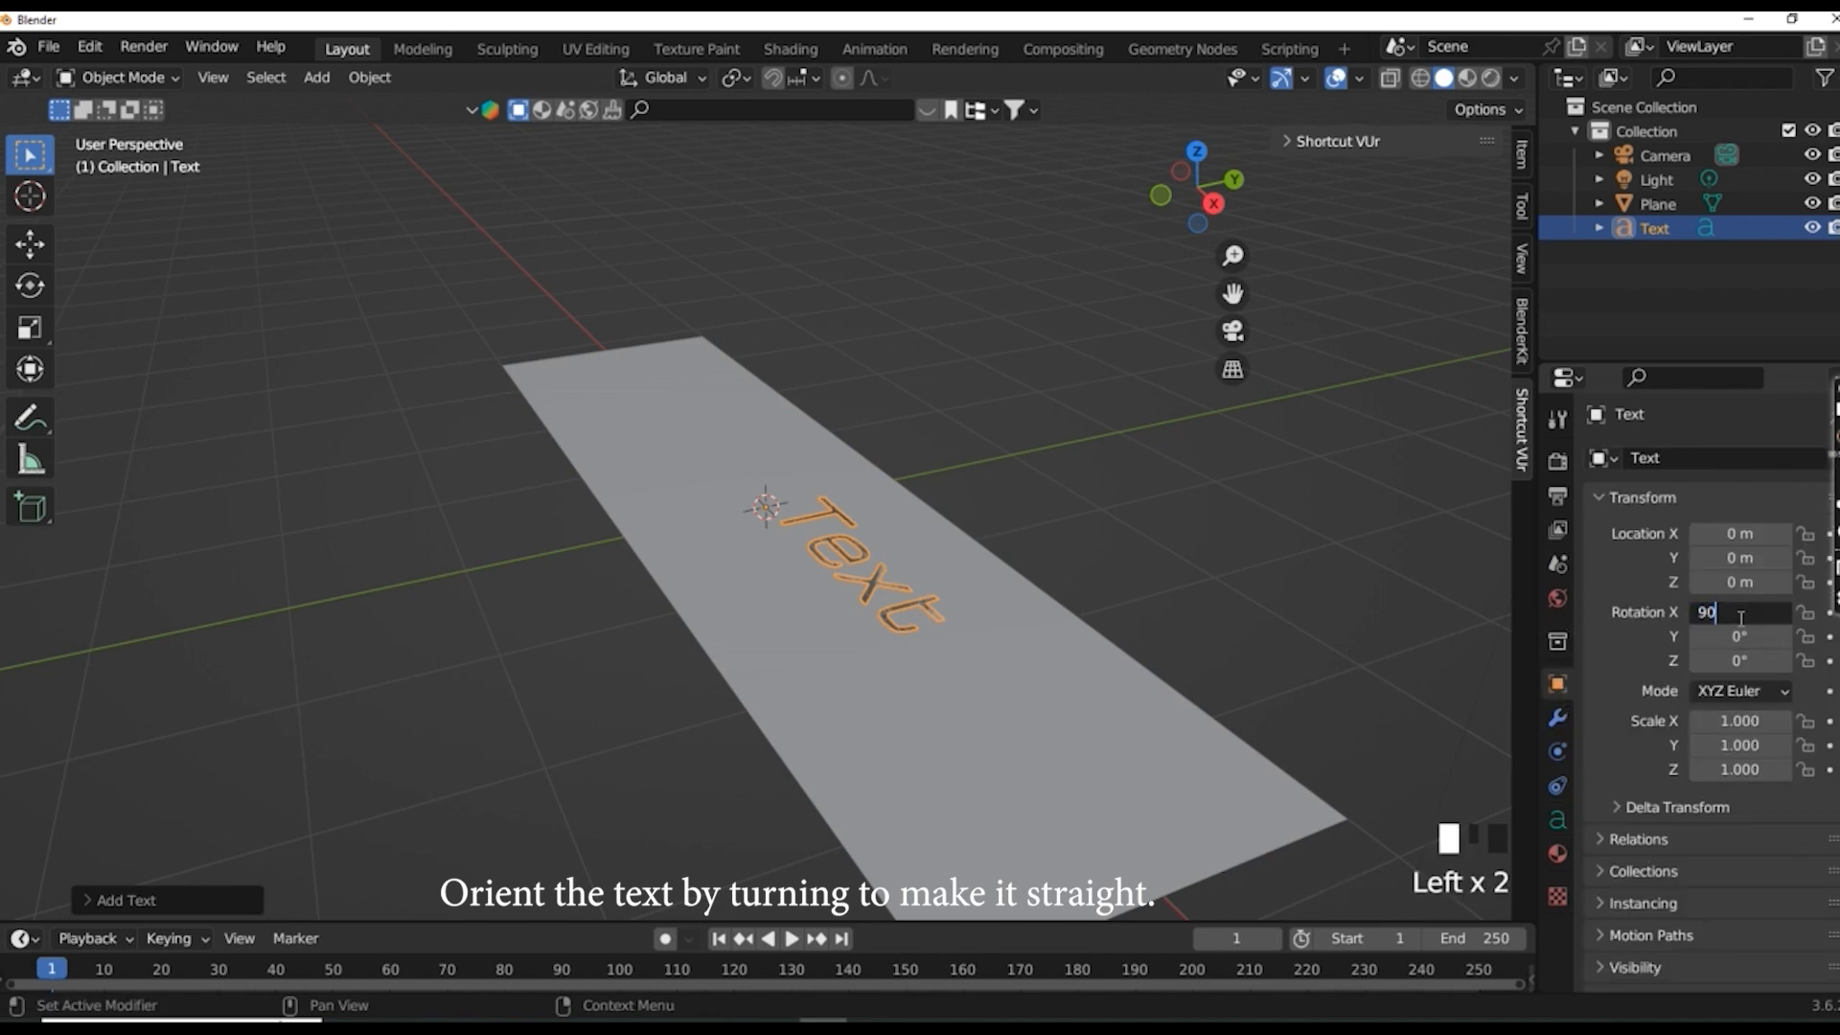
key(Return)
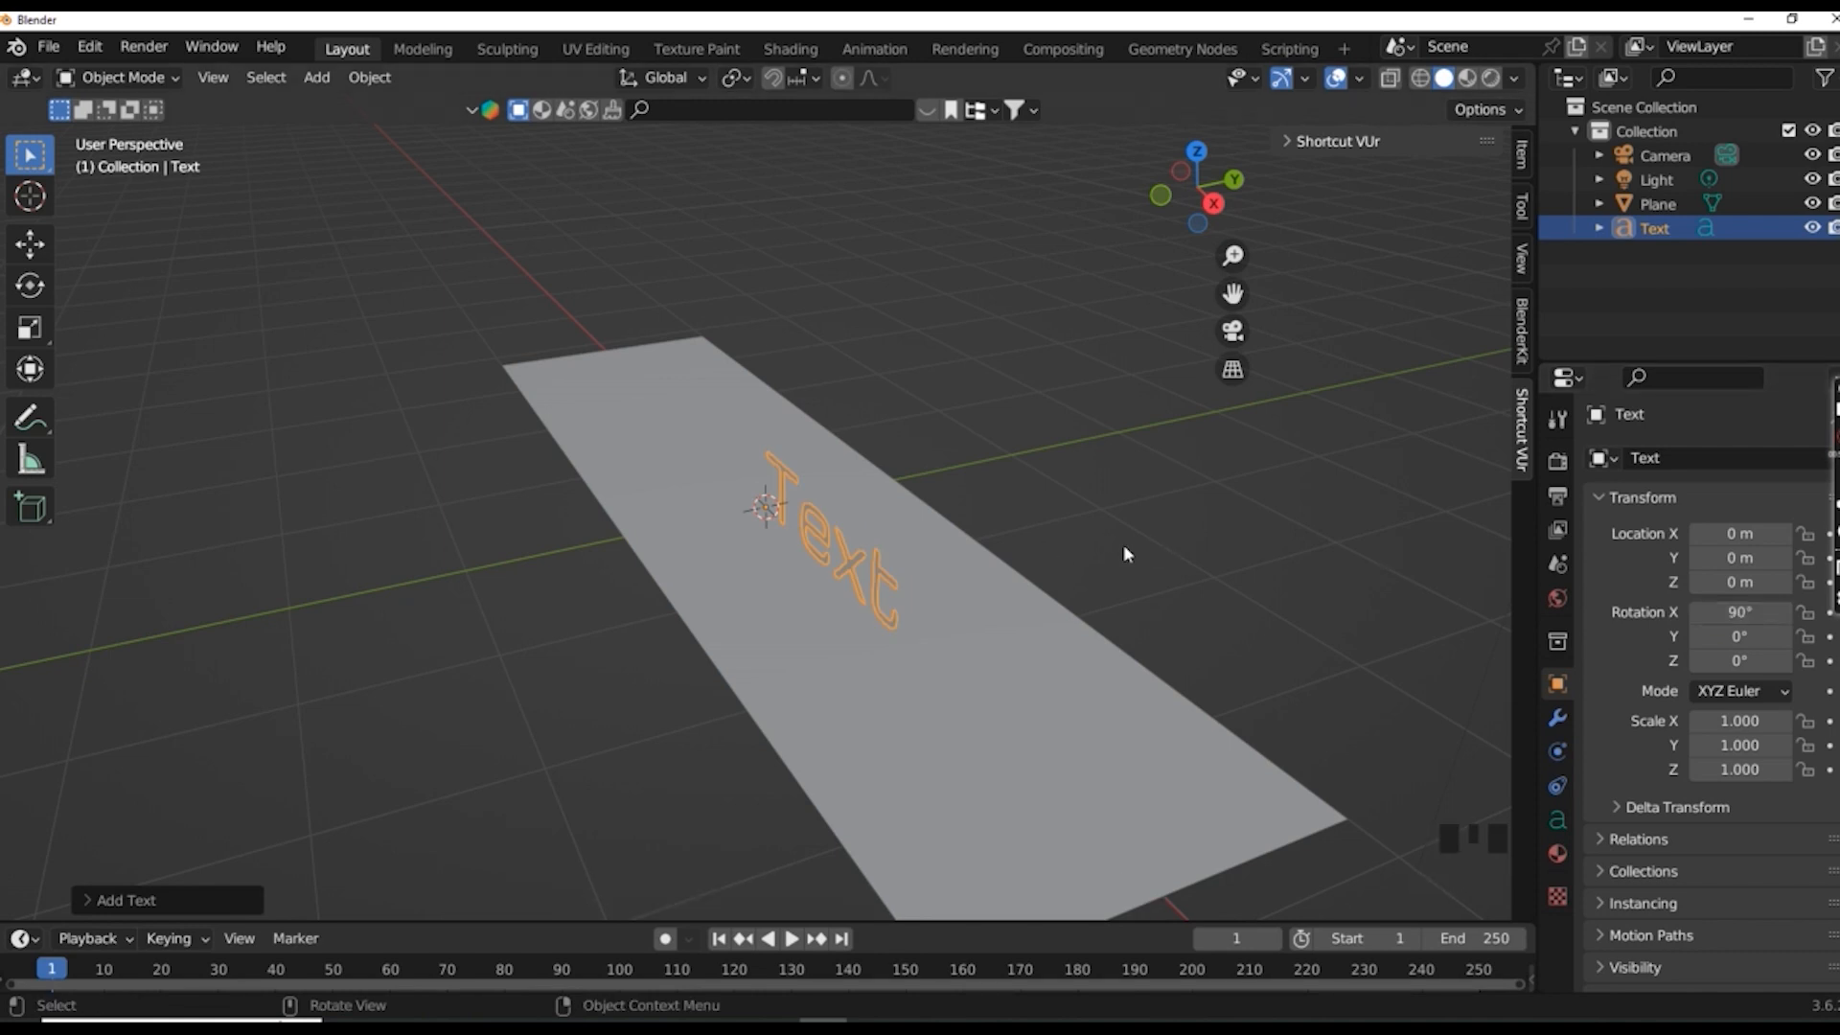
middle_drag(1125, 552, 1112, 508)
- Add a Solidify modifier to the text and set its thickness to 0.05 m
click(1642, 497)
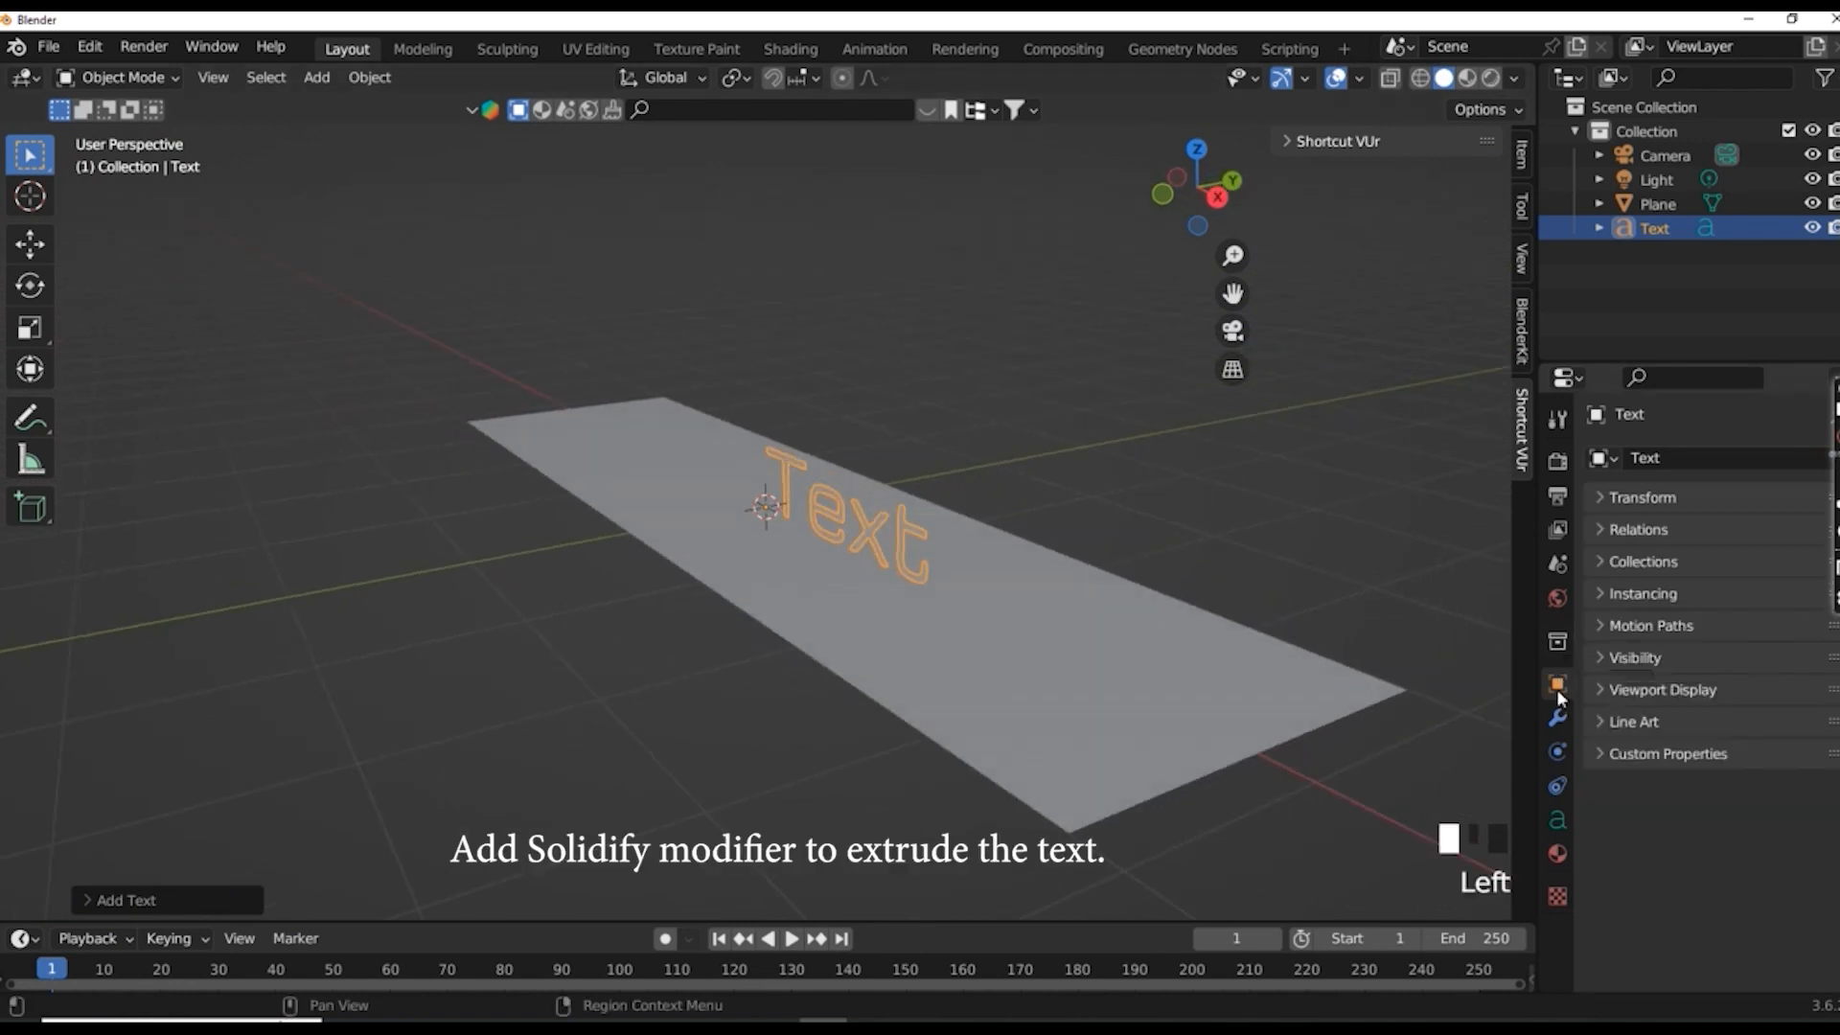
click(1558, 719)
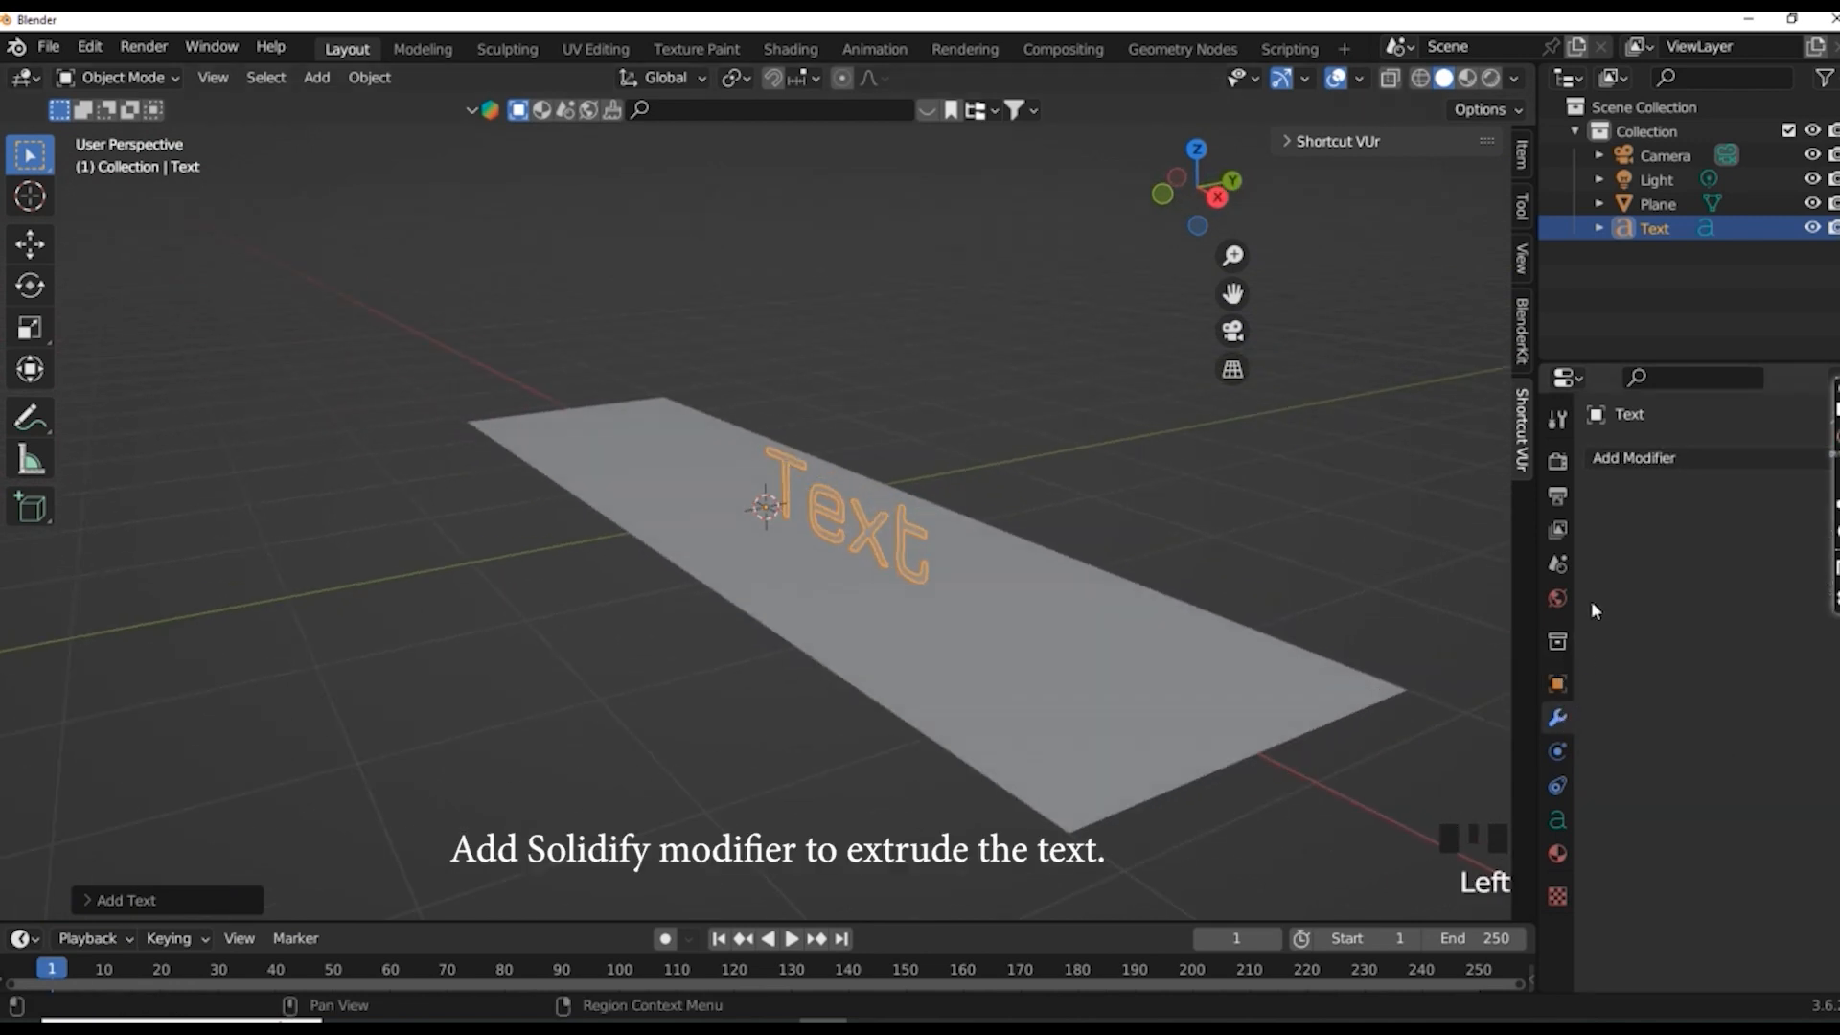
click(1627, 460)
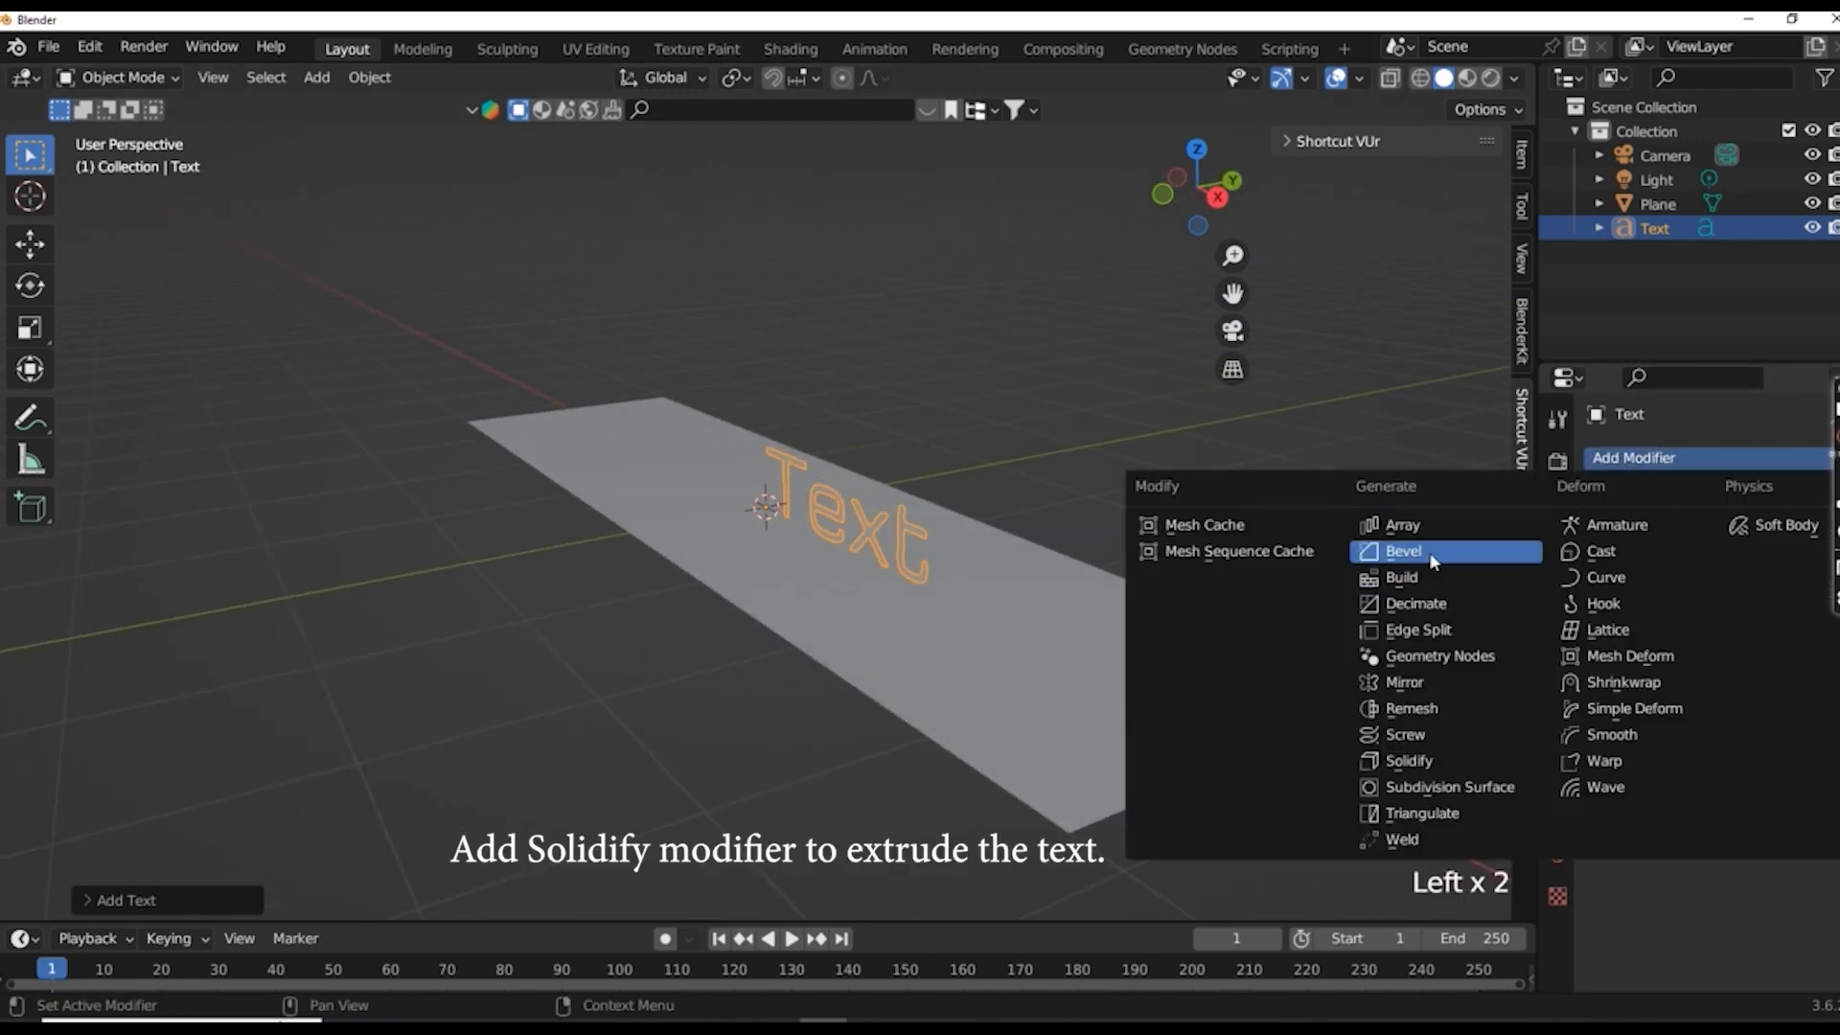
click(1437, 759)
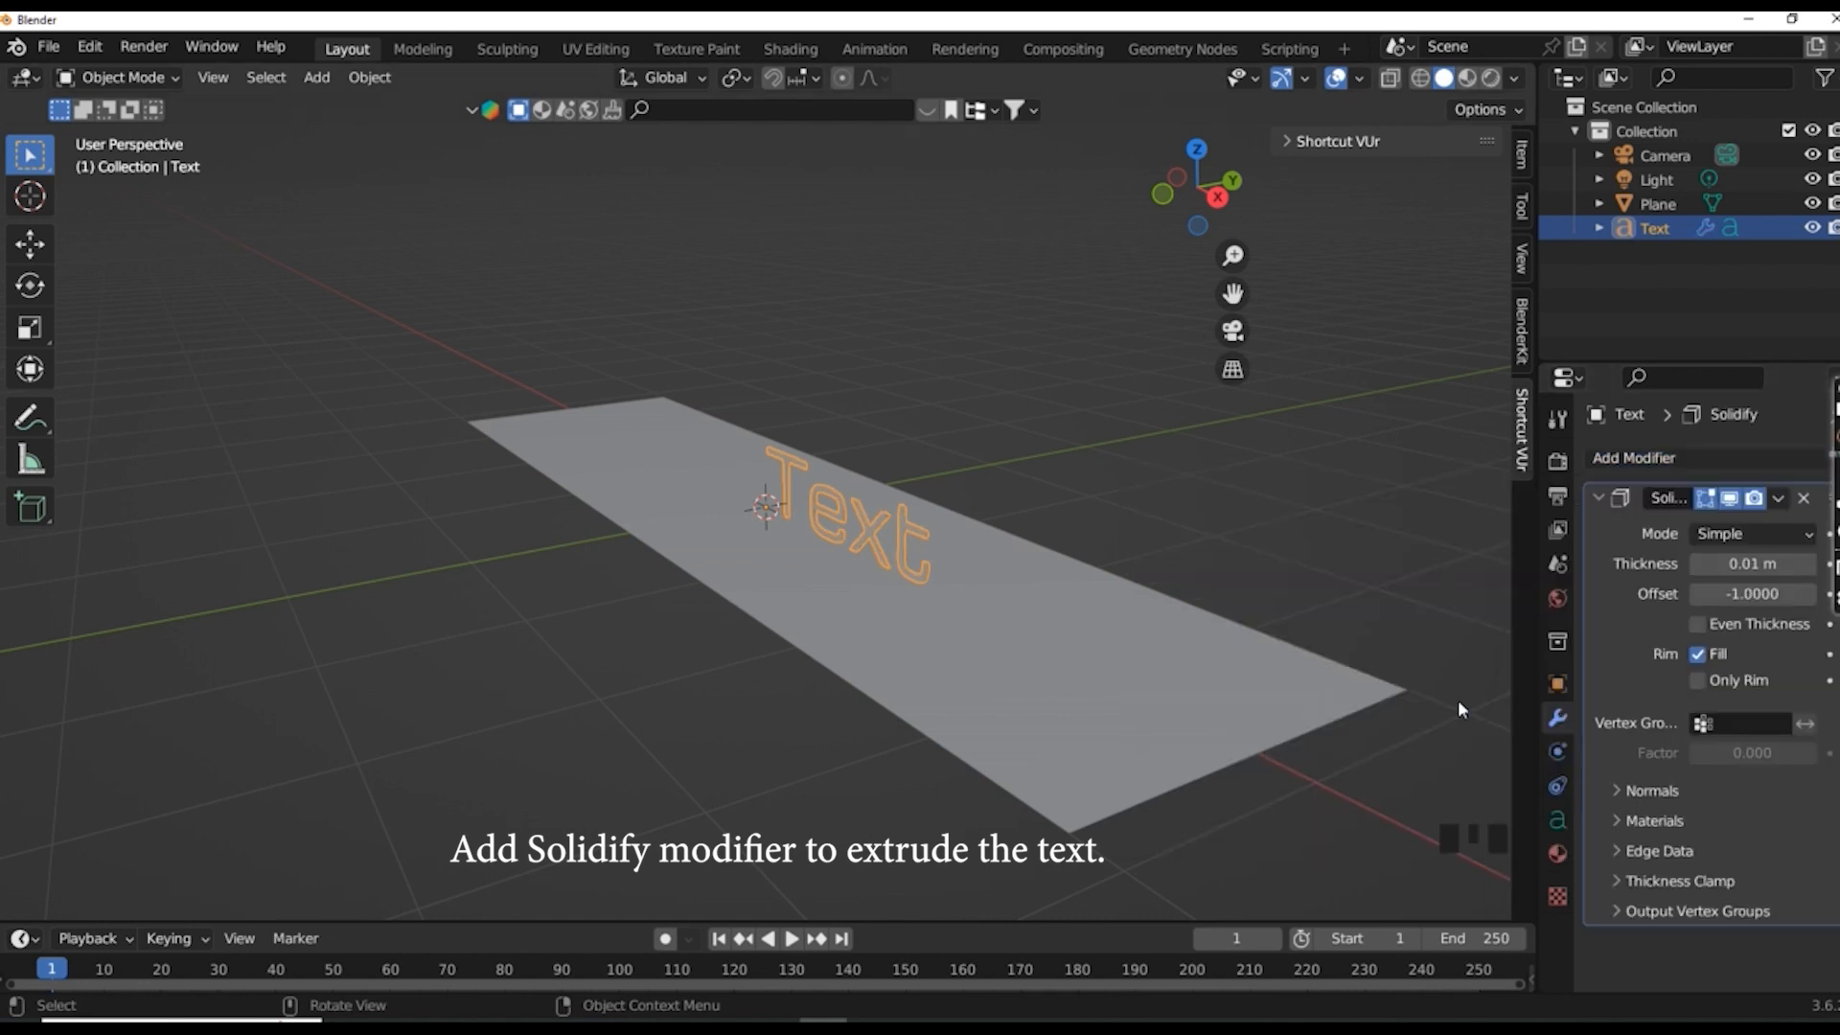
click(1809, 564)
click(1809, 565)
click(1809, 564)
click(1809, 564)
click(1810, 565)
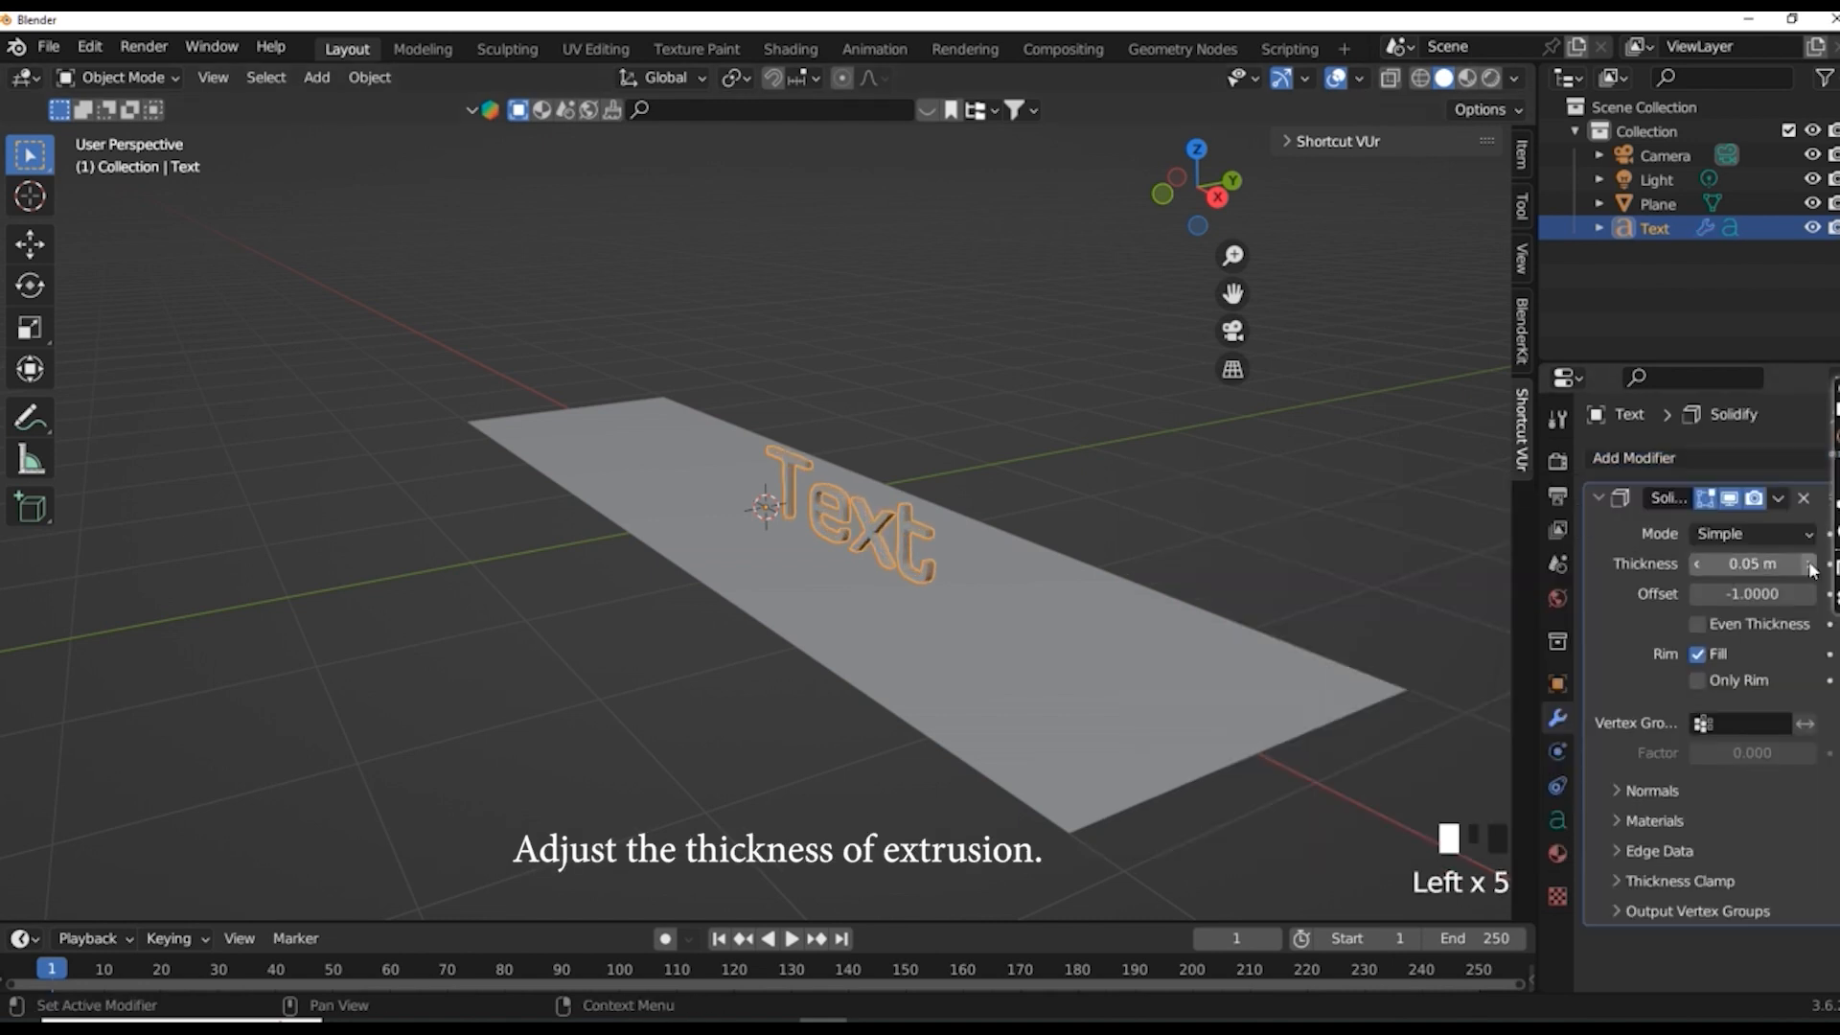
- Shift the text along the X axis to a location of -0.87 m so it is centred on the plane
click(1003, 605)
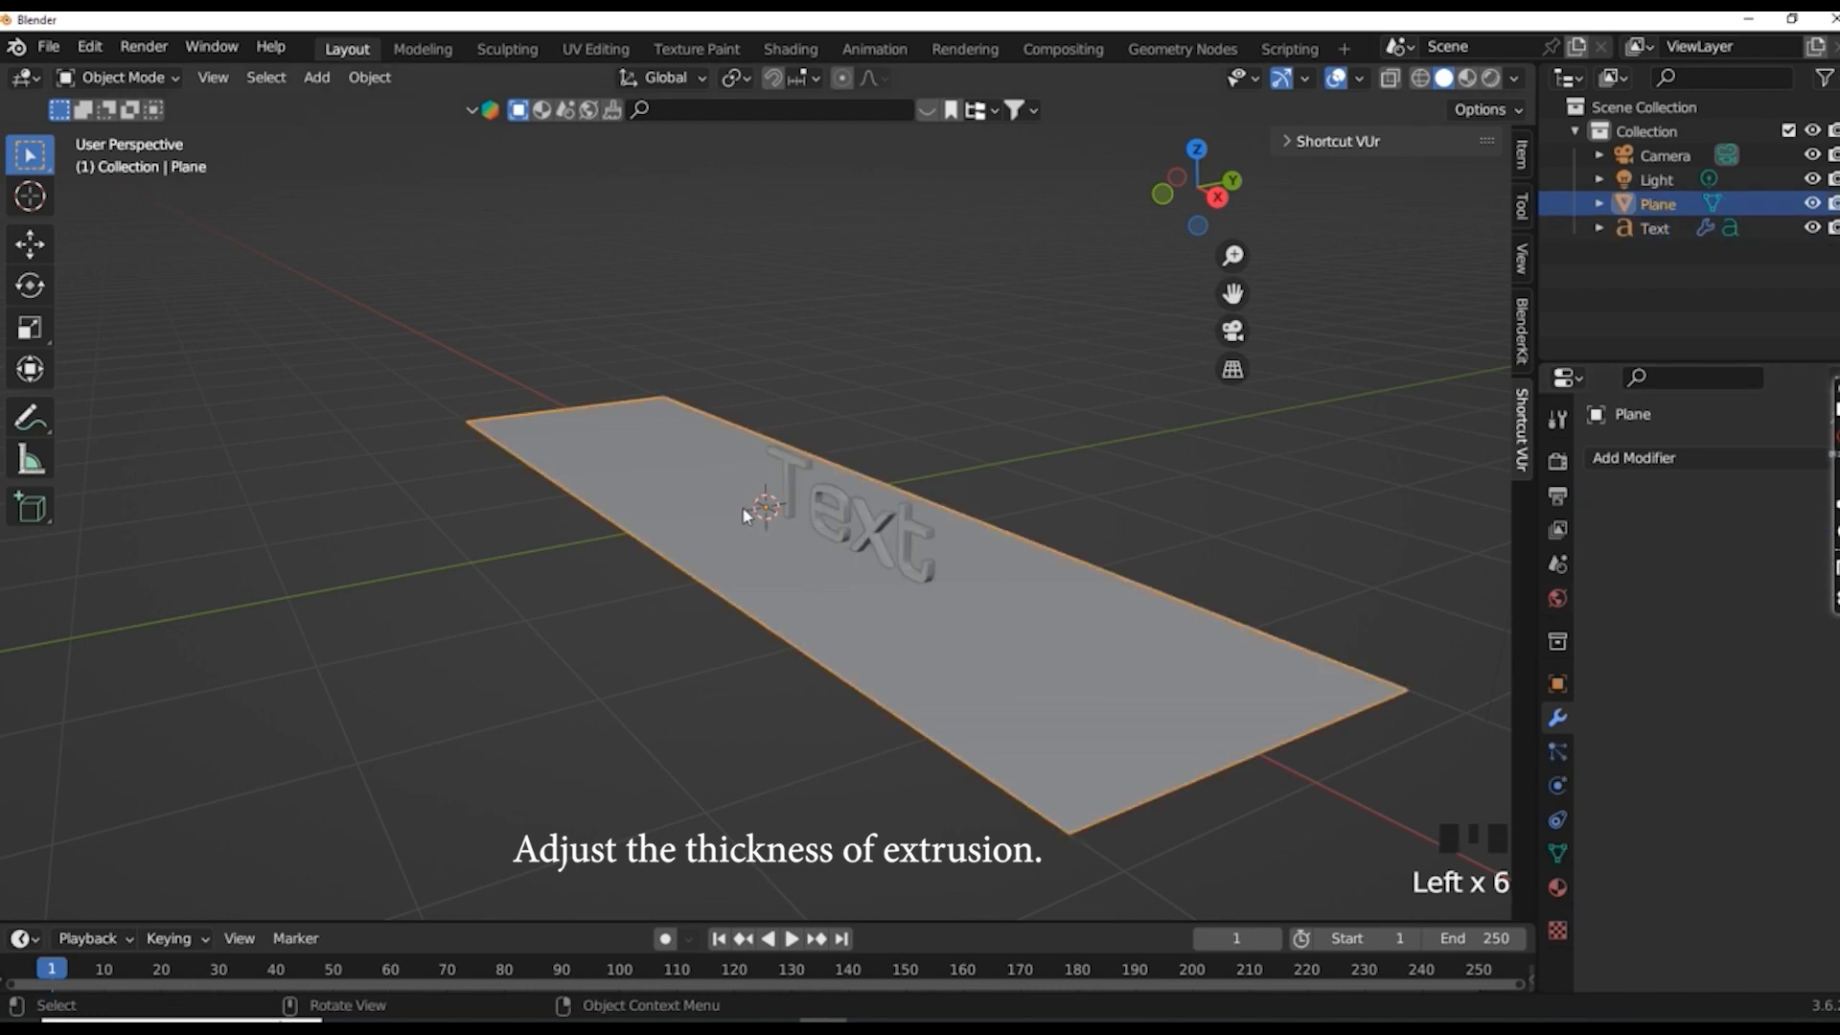
middle_drag(1003, 605, 891, 491)
click(883, 468)
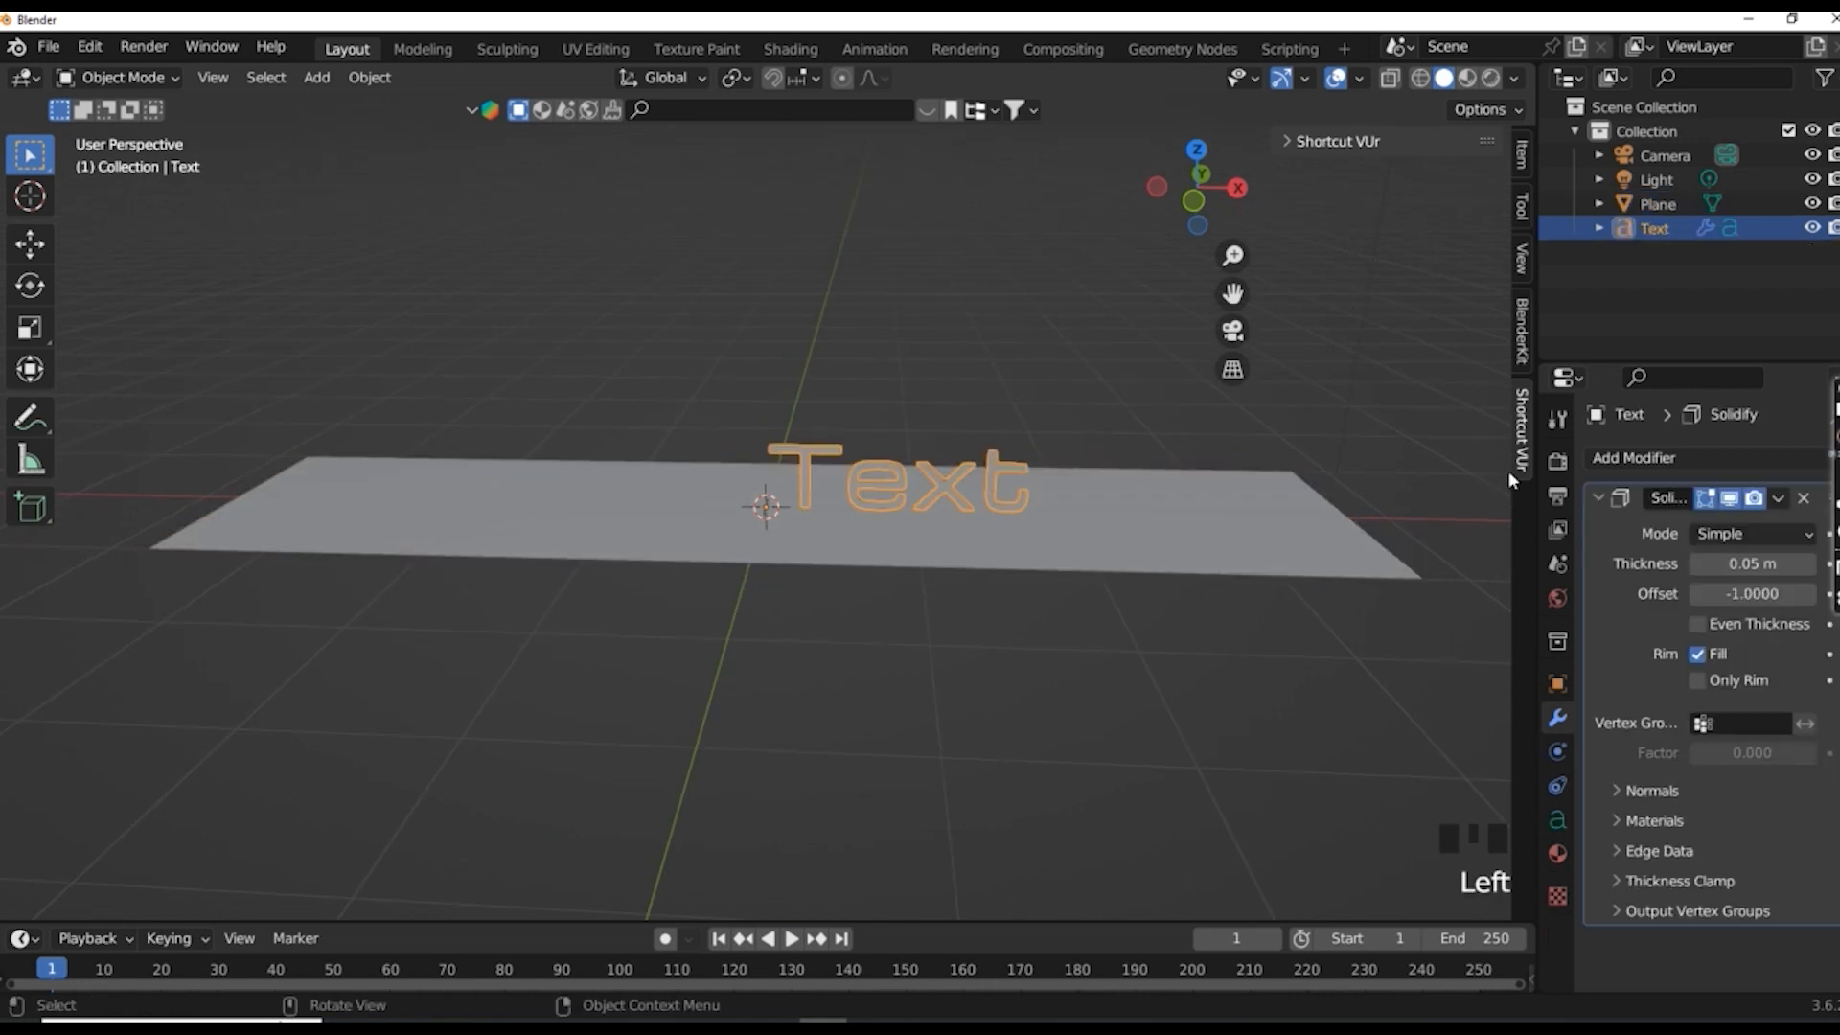
click(1556, 684)
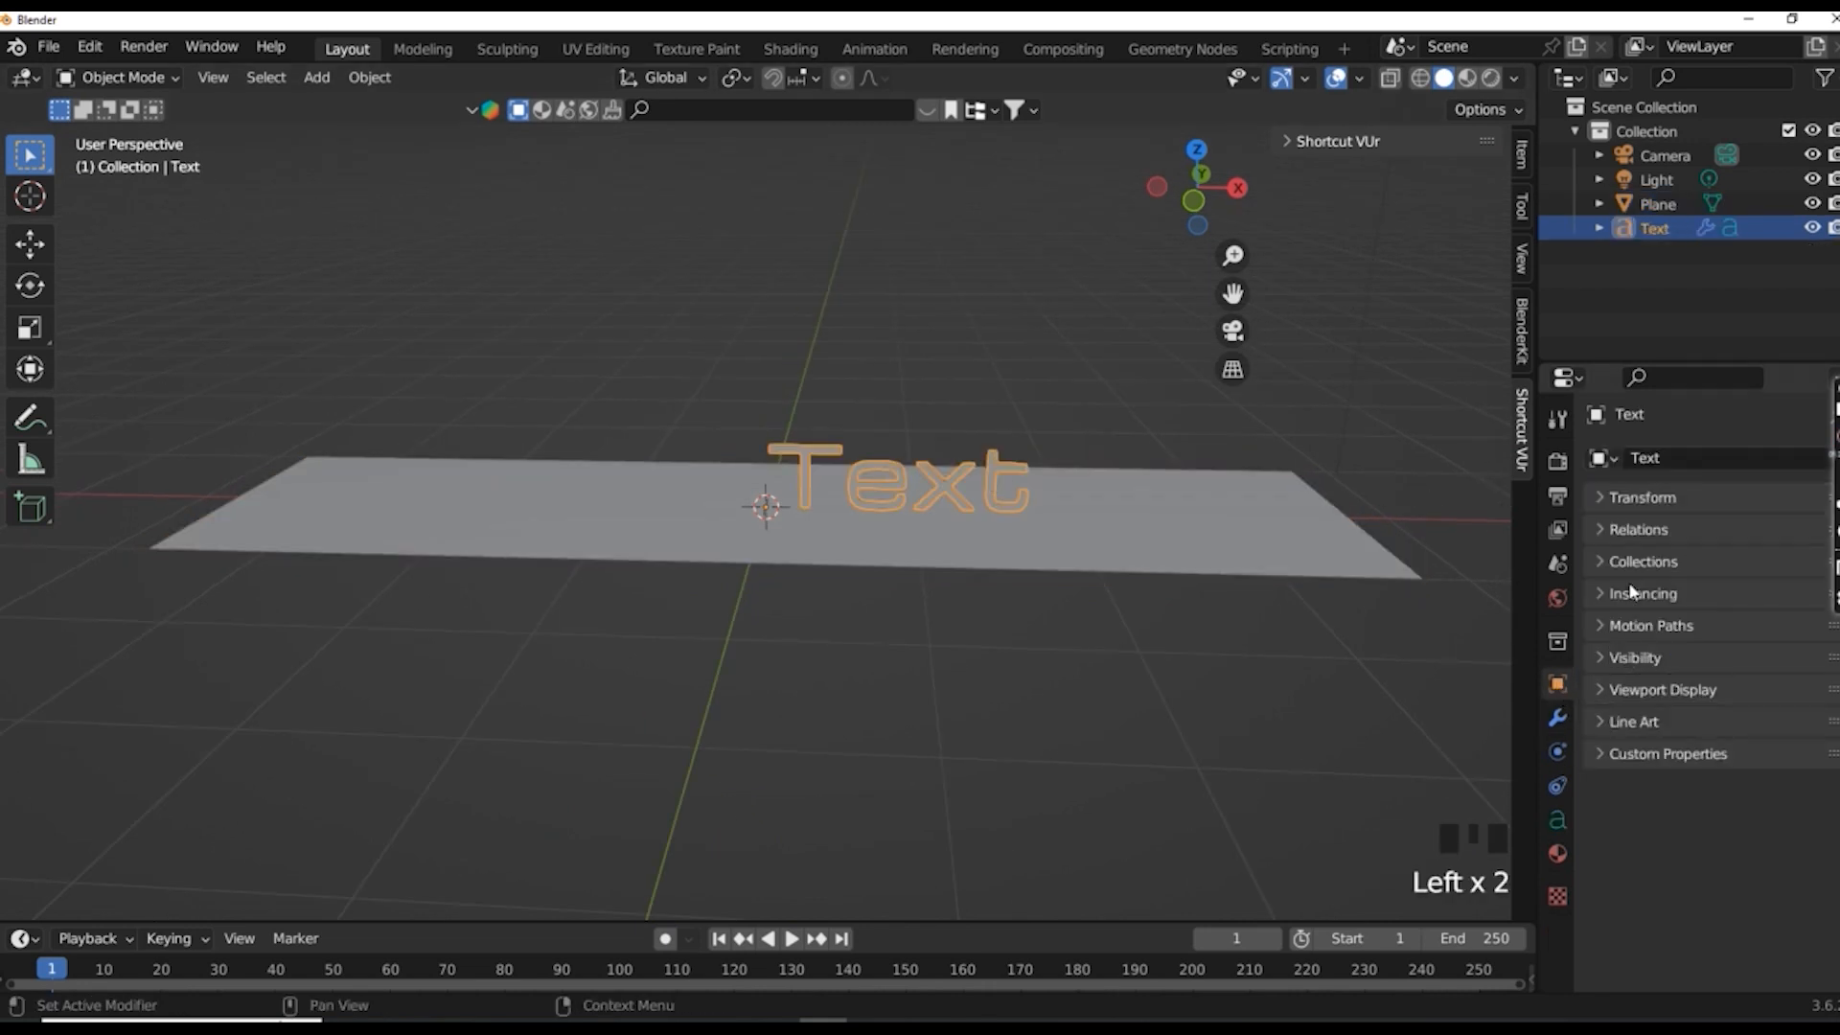
click(1602, 497)
drag(1739, 532, 1691, 533)
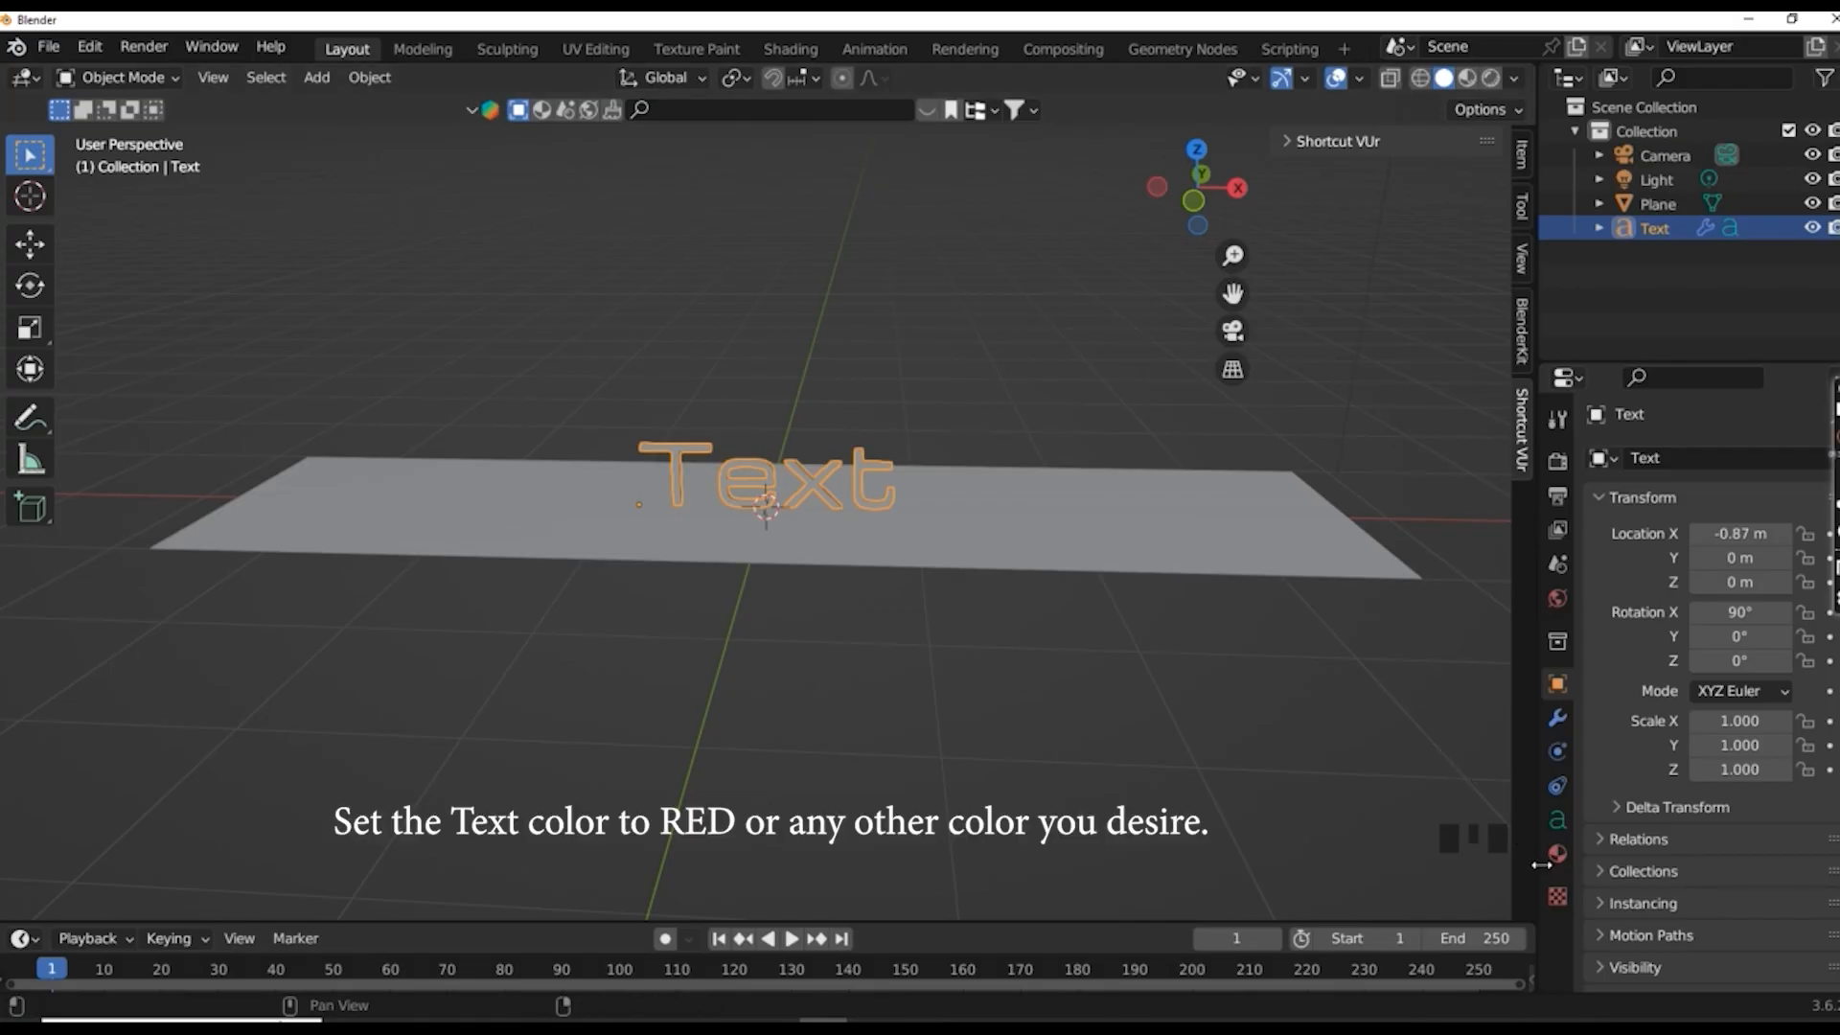
- Give the text a new material with a red RGB base color and switch the viewport to Material Preview shading
click(1558, 860)
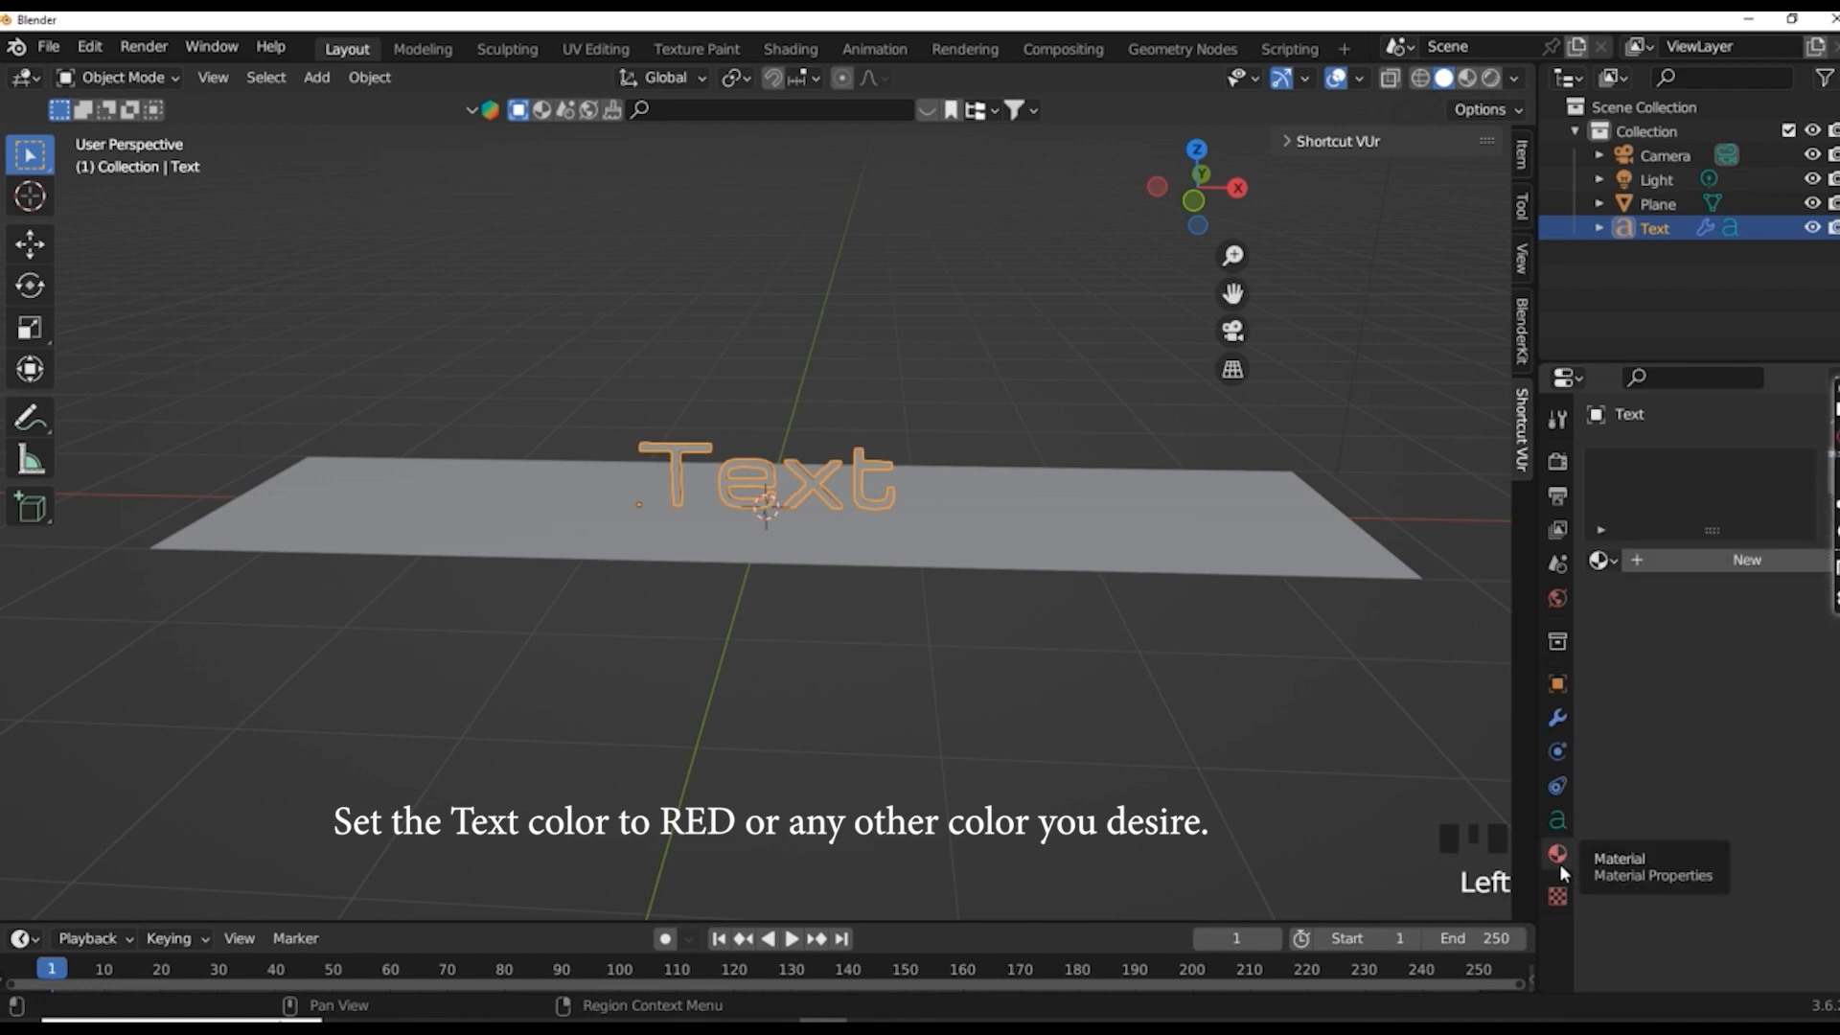
click(1662, 562)
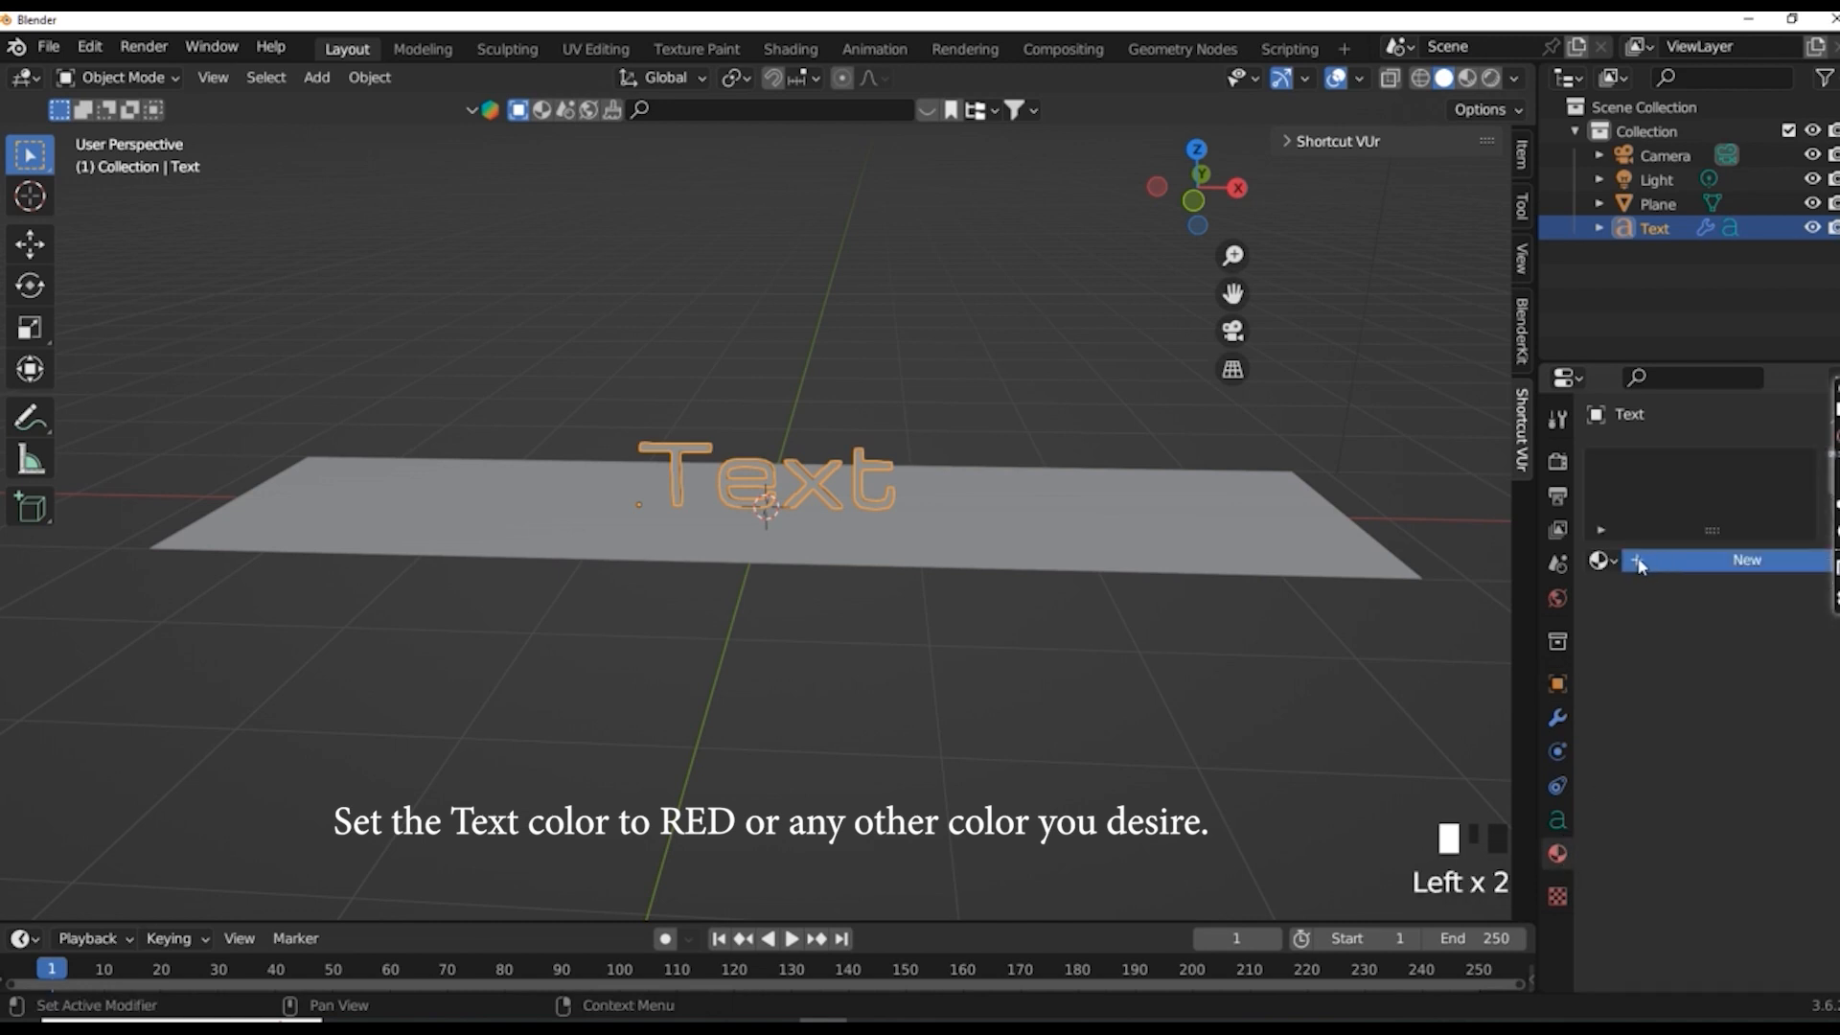
click(1640, 566)
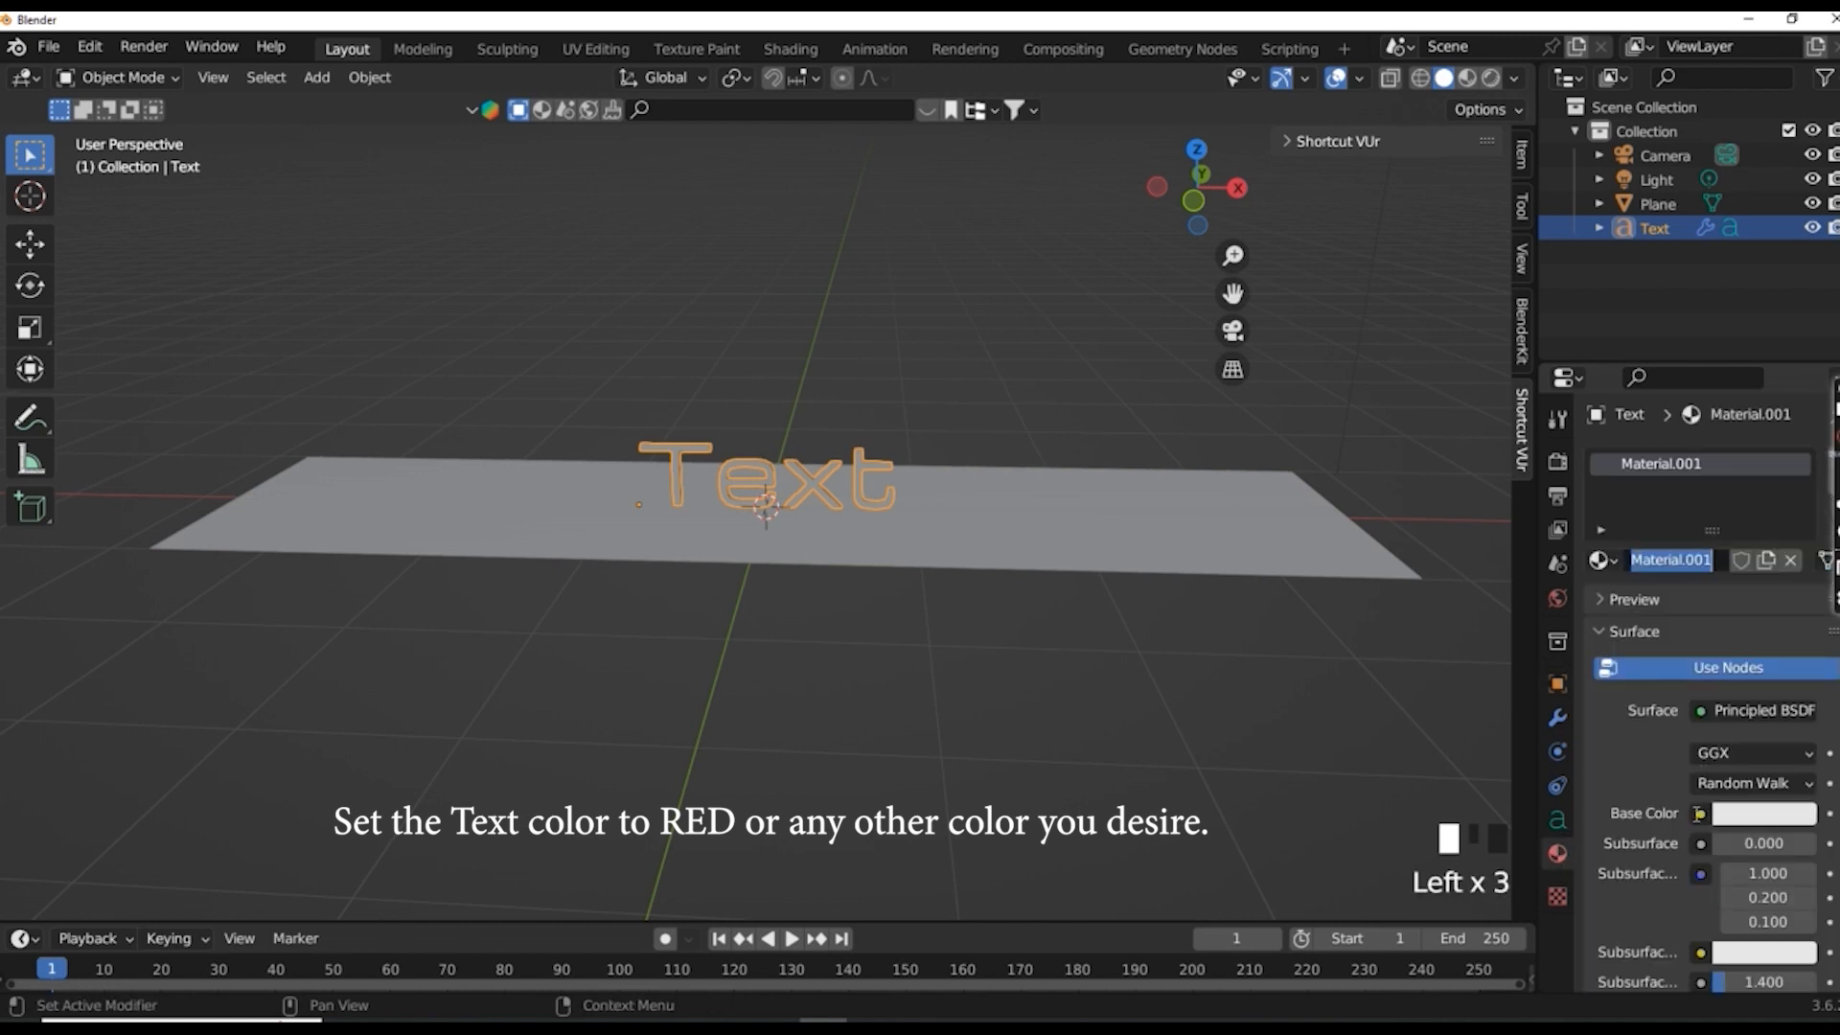
click(1699, 812)
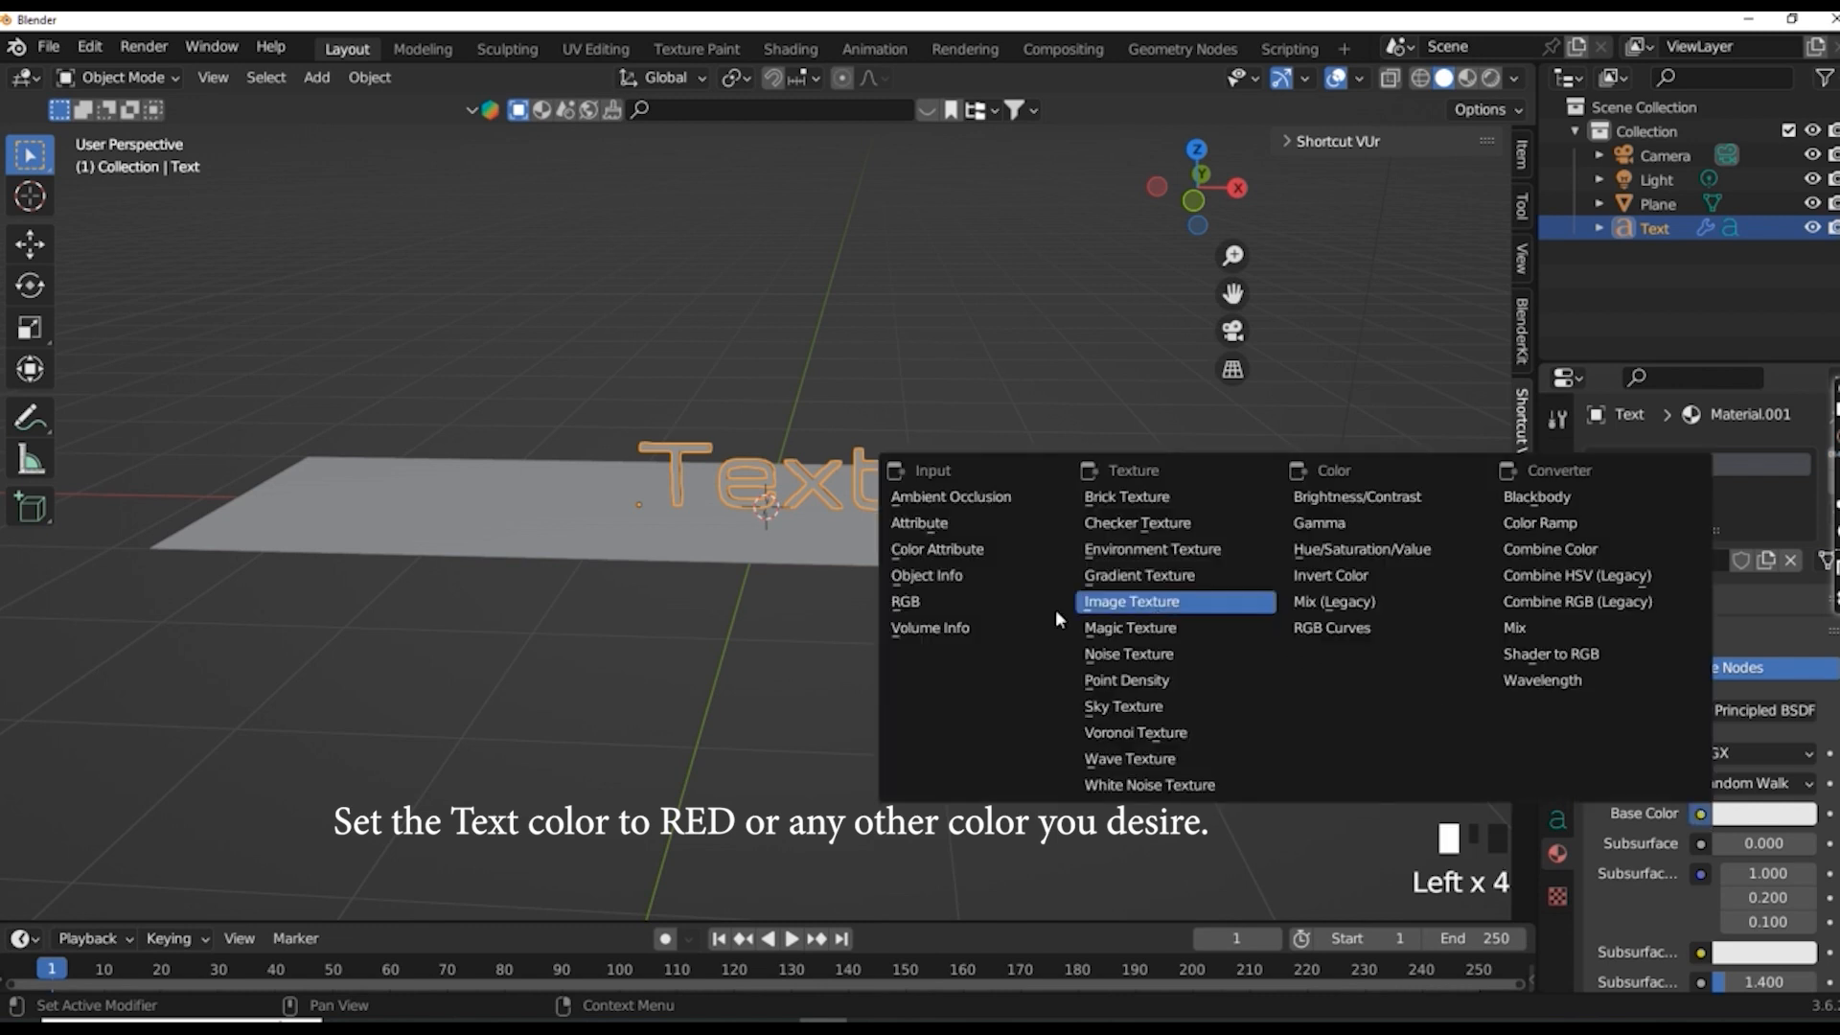
click(937, 600)
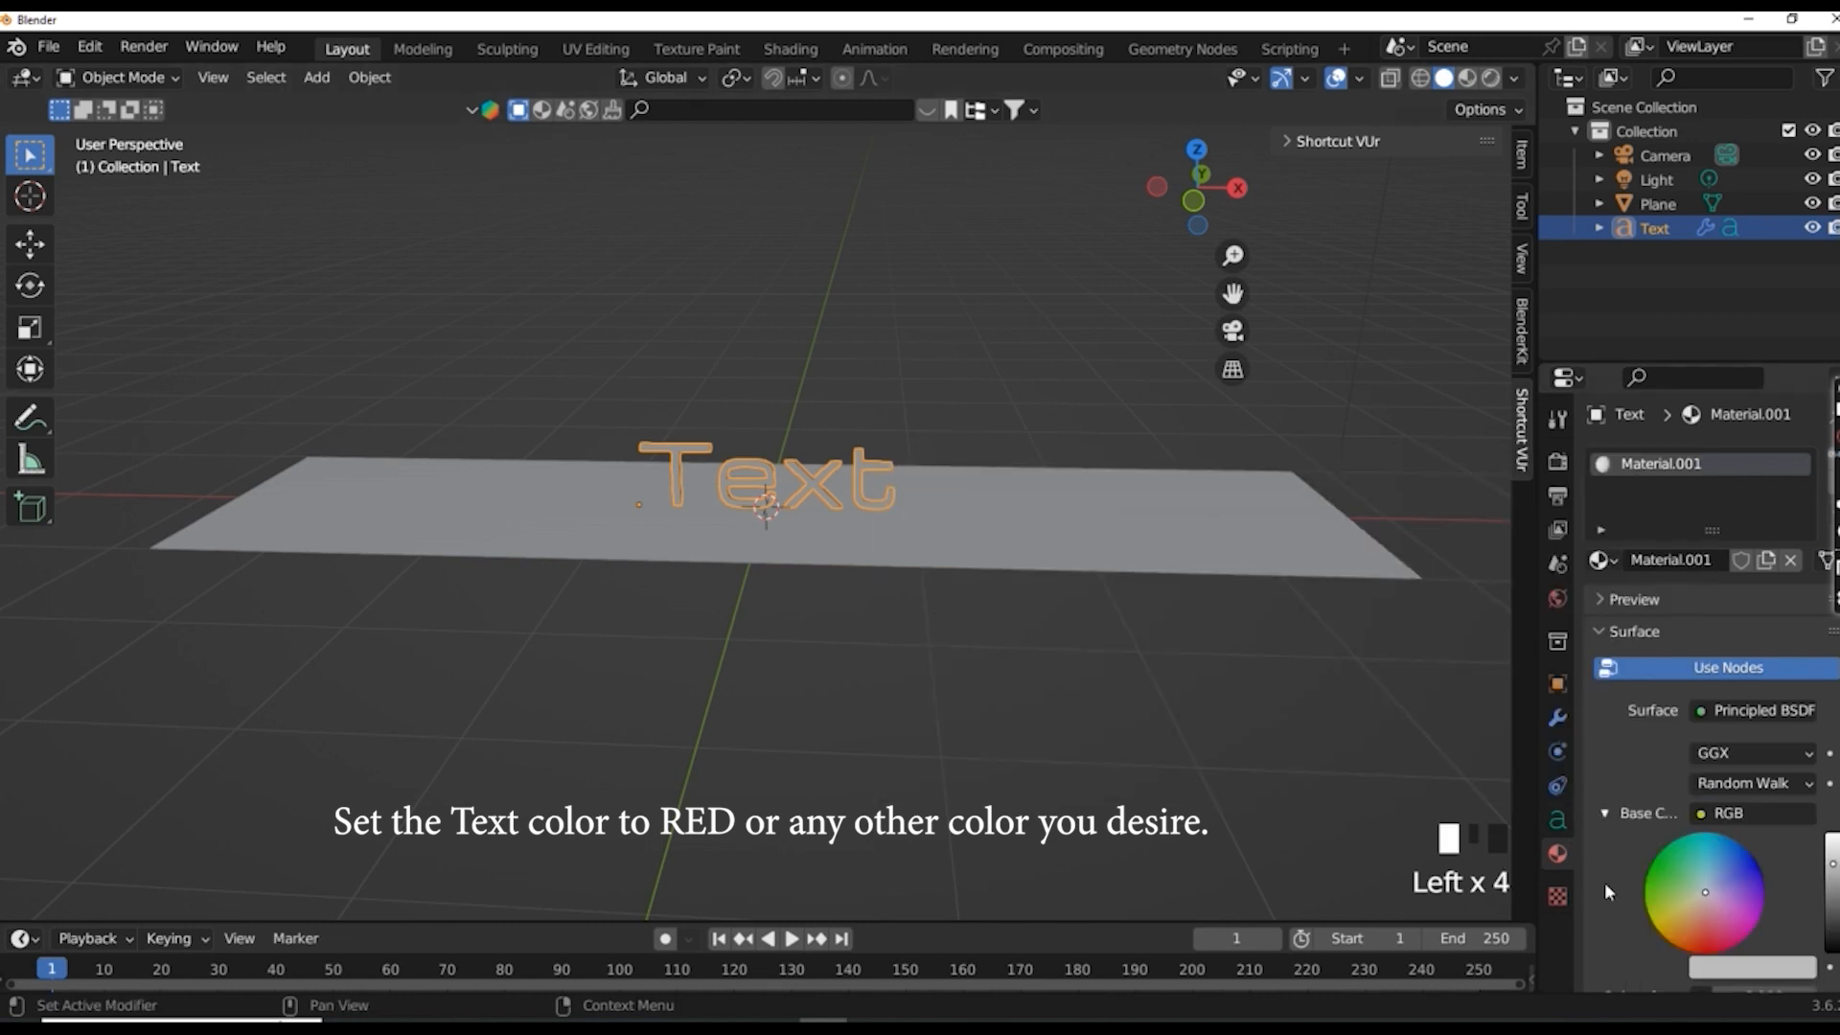
click(1703, 937)
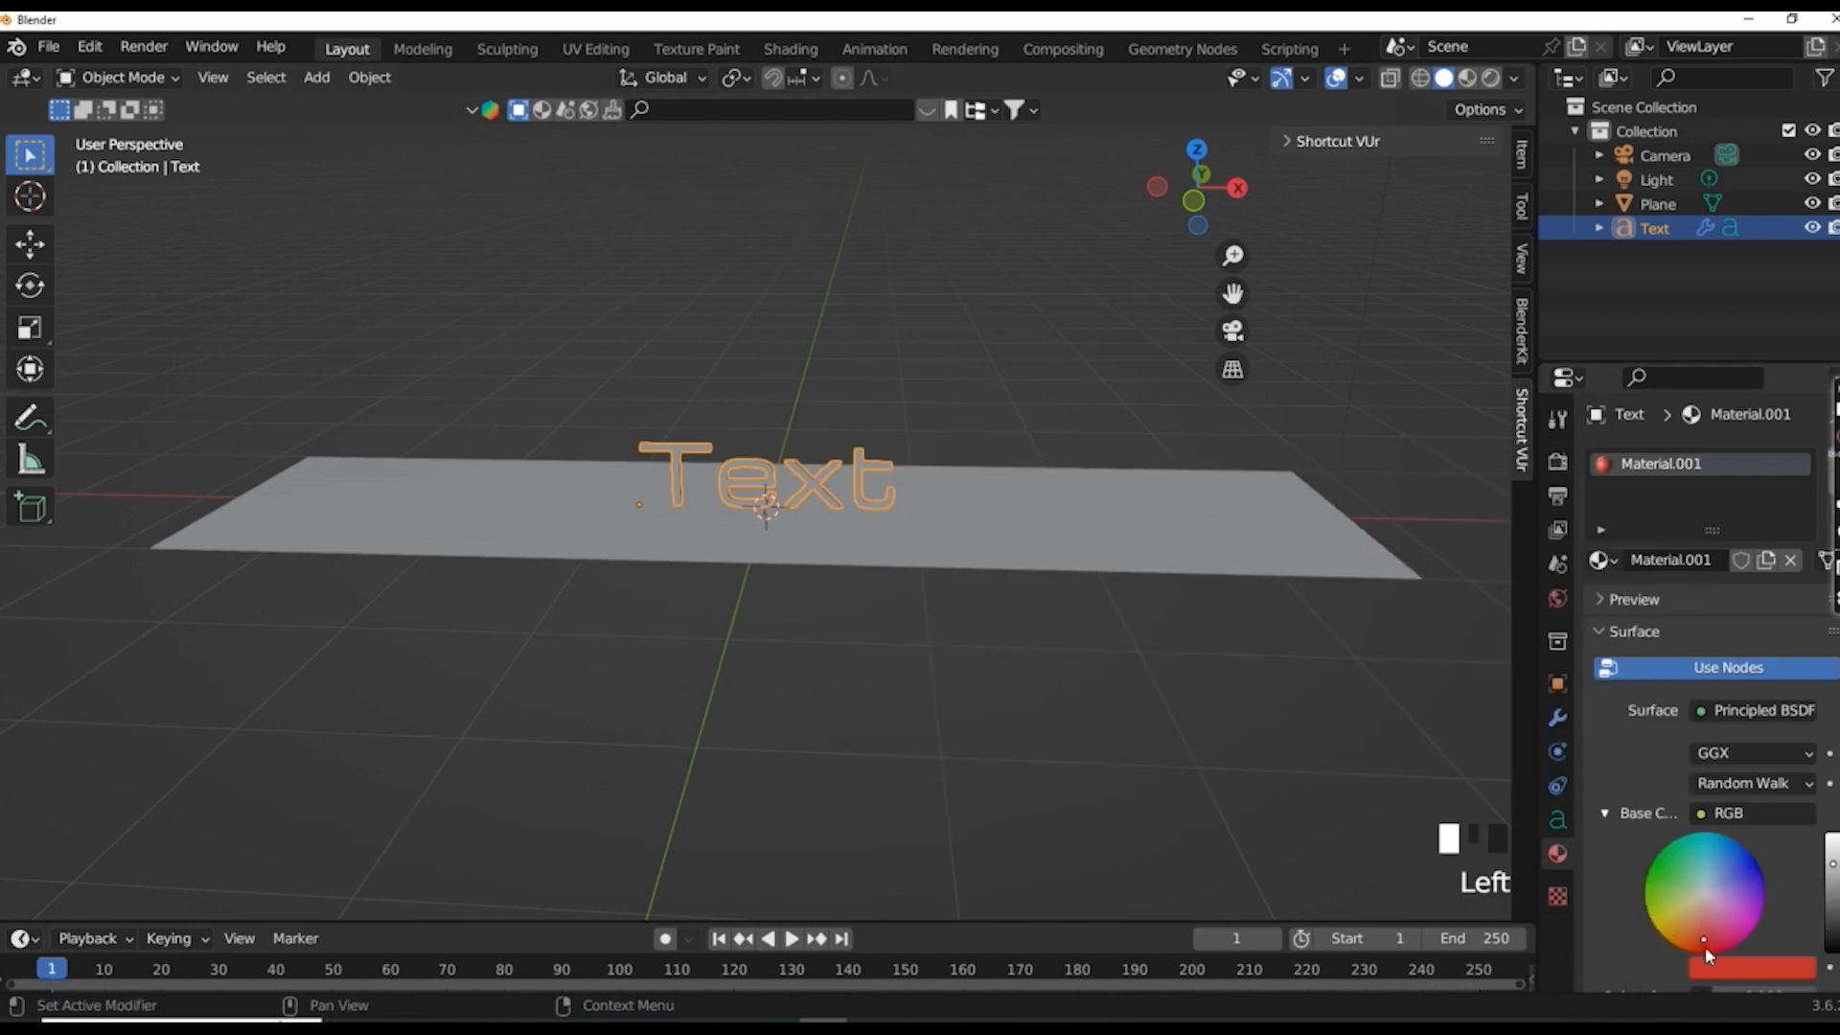
click(1705, 946)
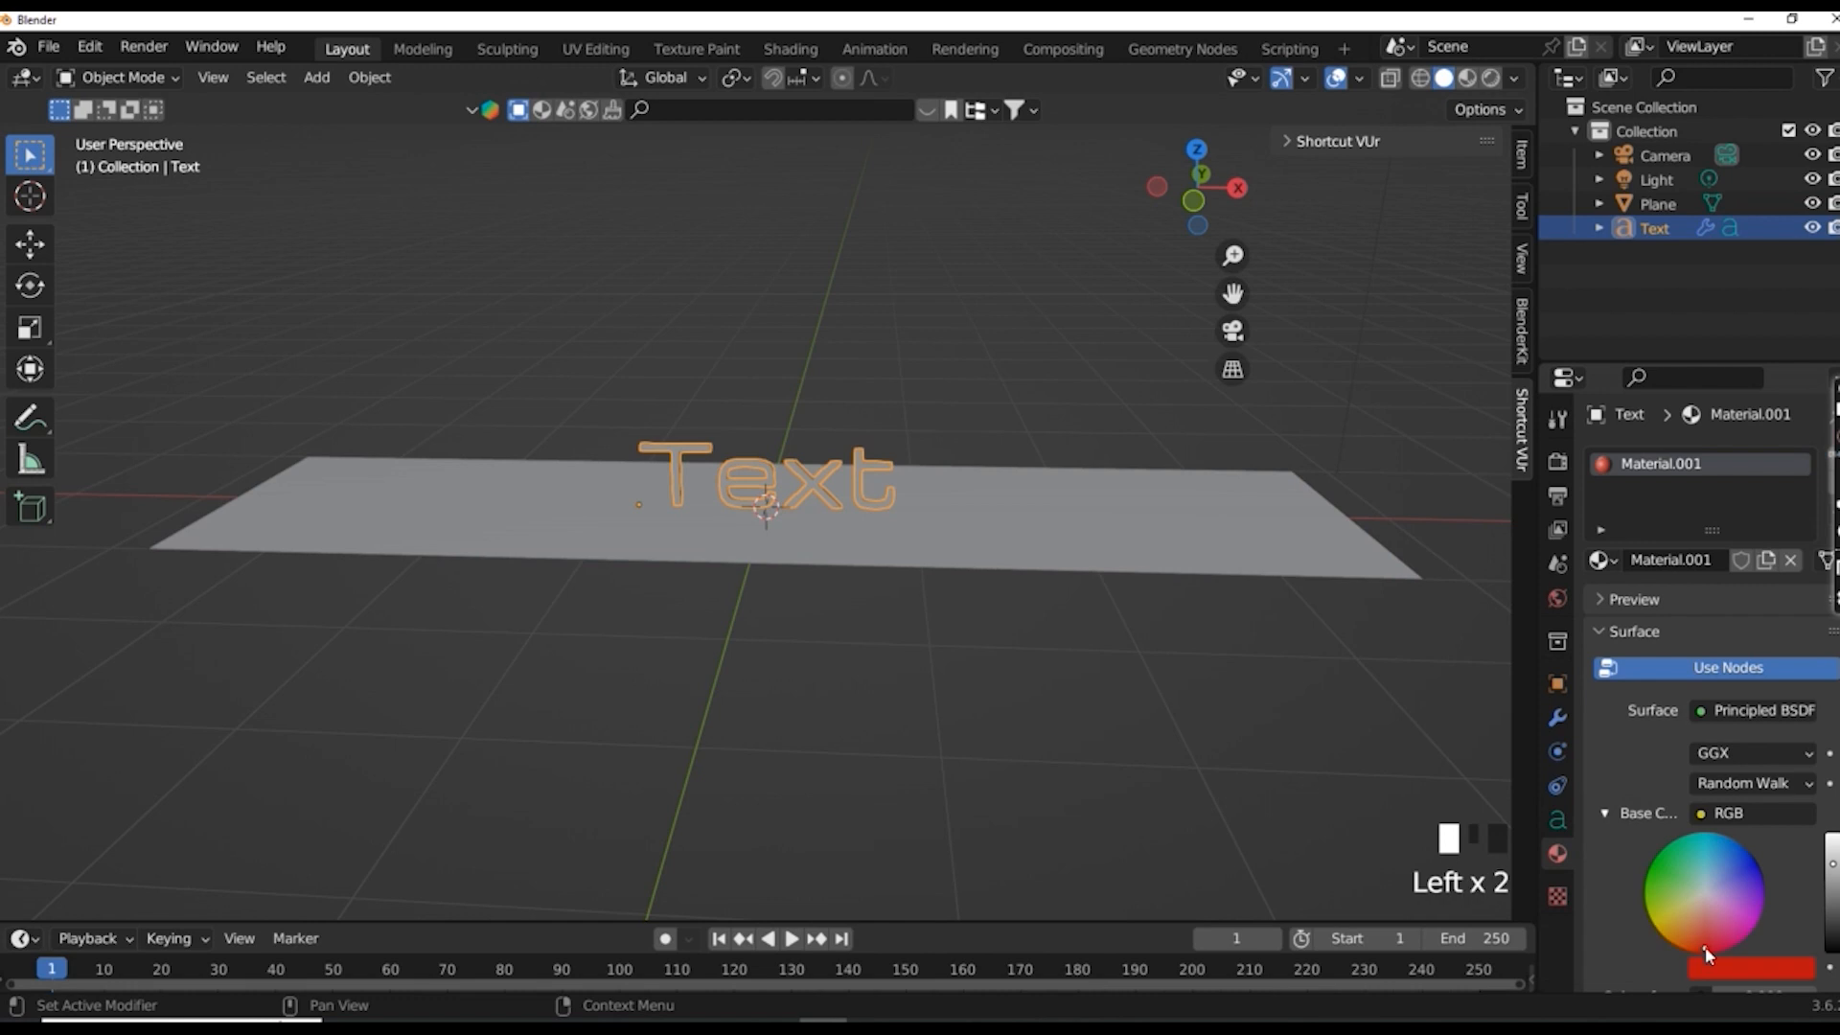
click(1467, 80)
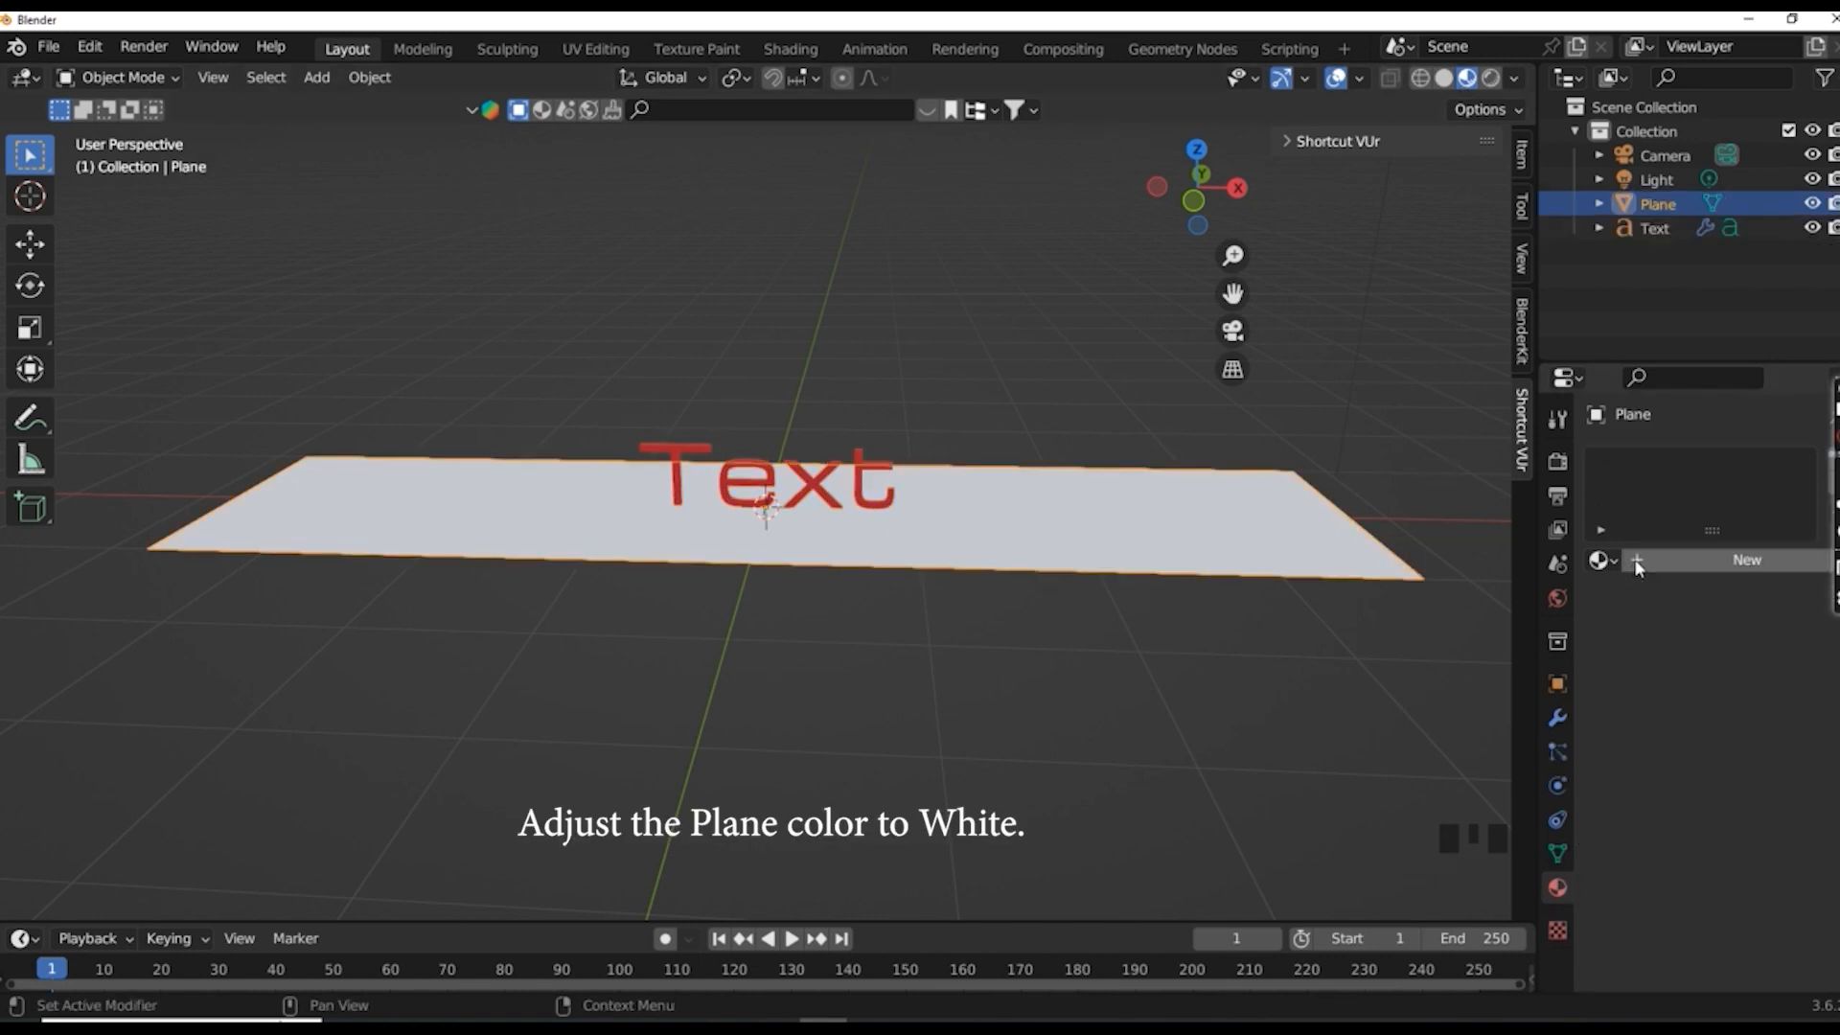
- Create a new material for the plane and use an RGB input for its base color
click(1637, 565)
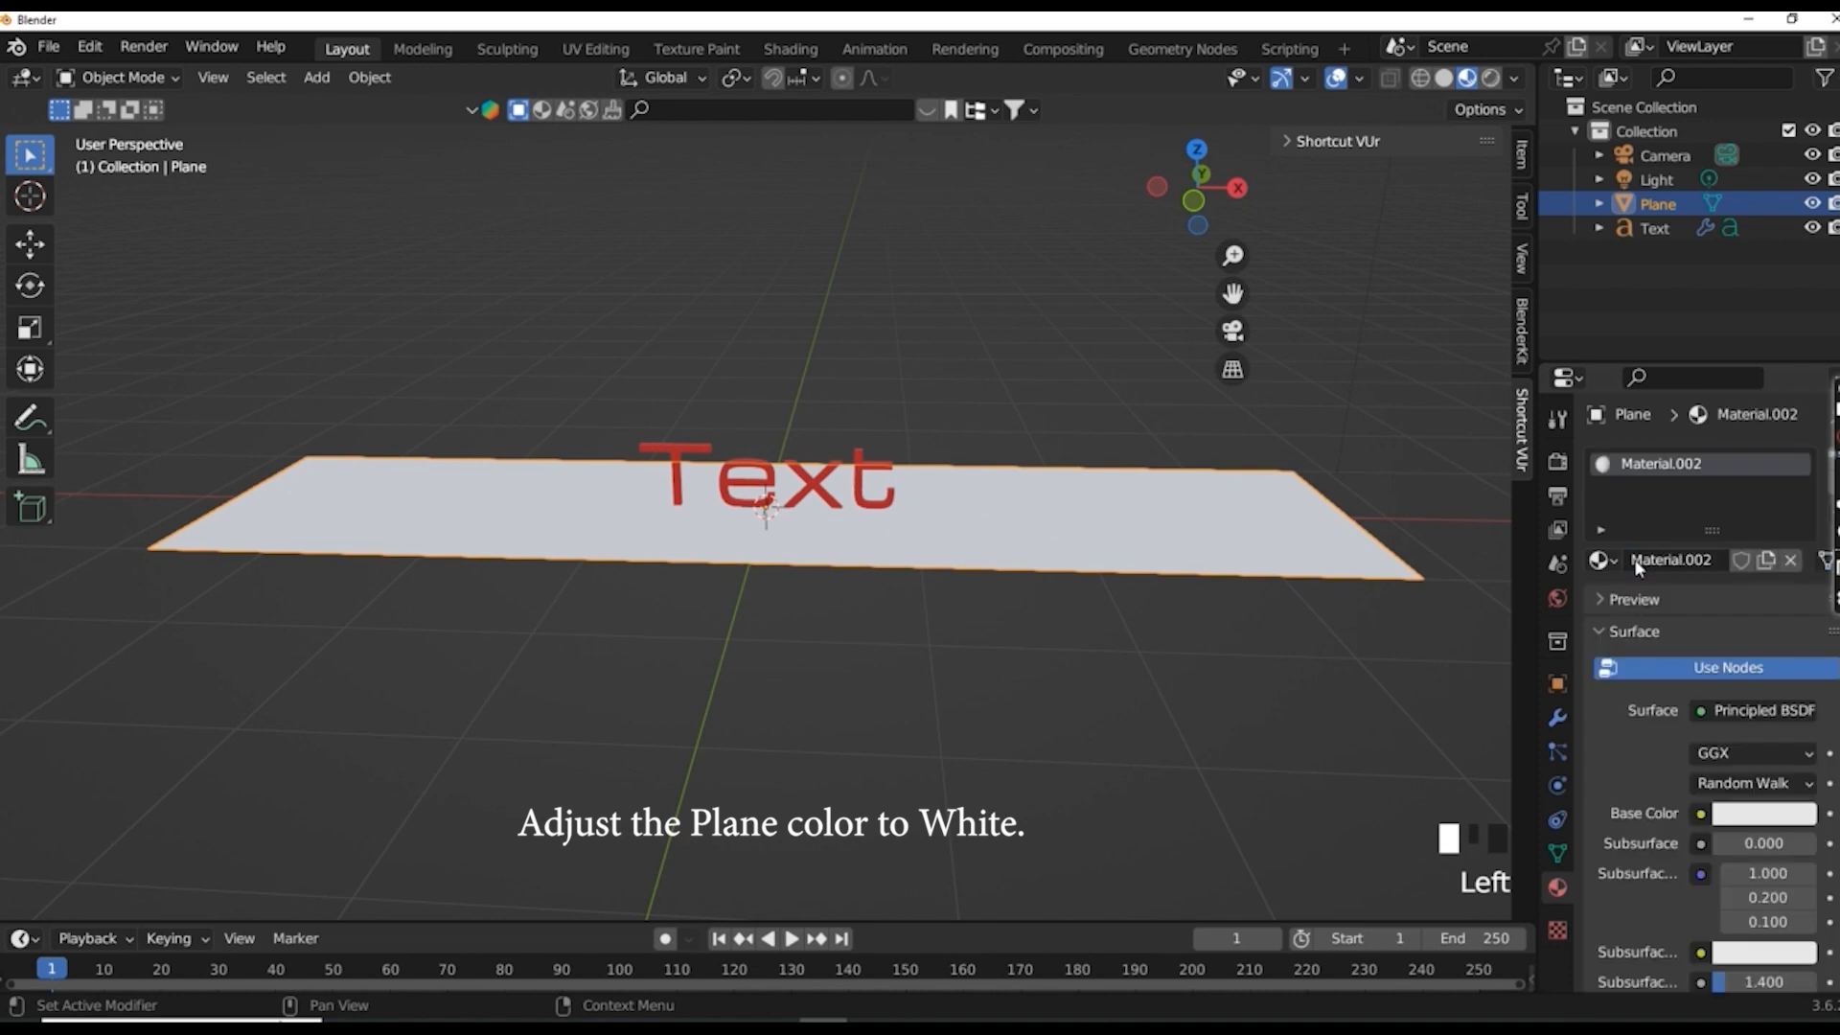
click(1701, 815)
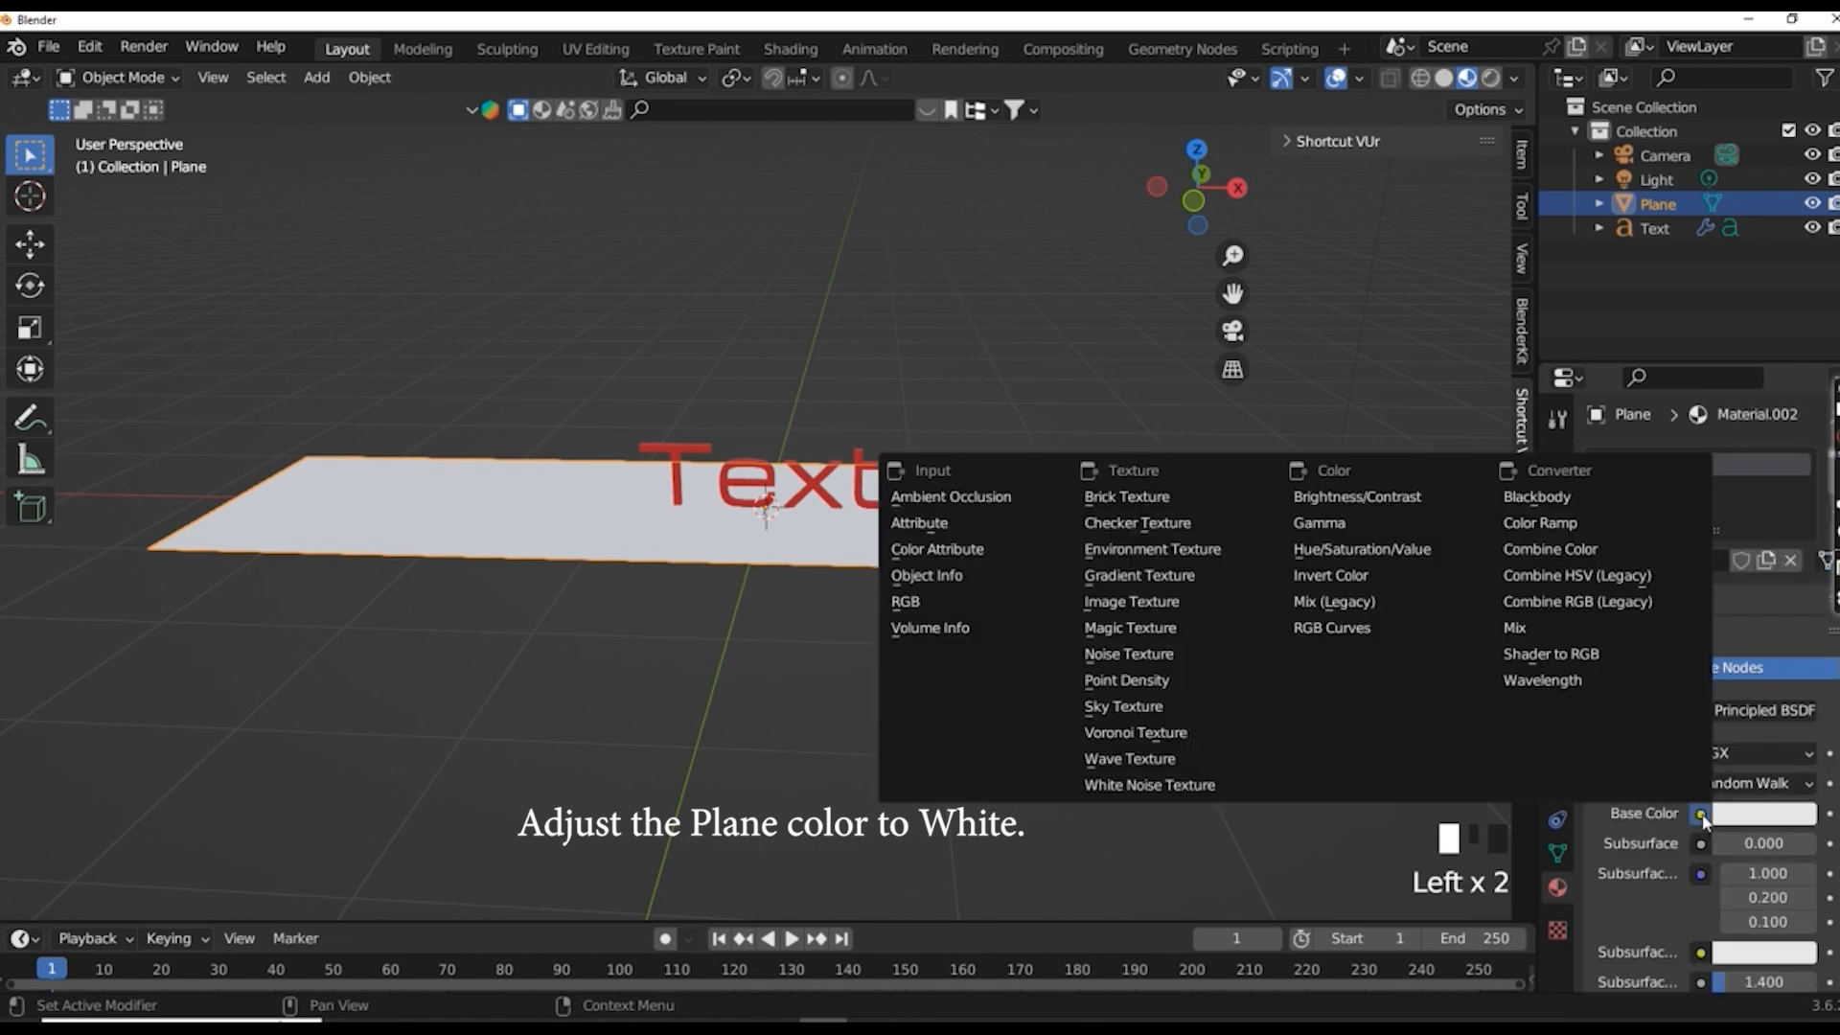
click(972, 606)
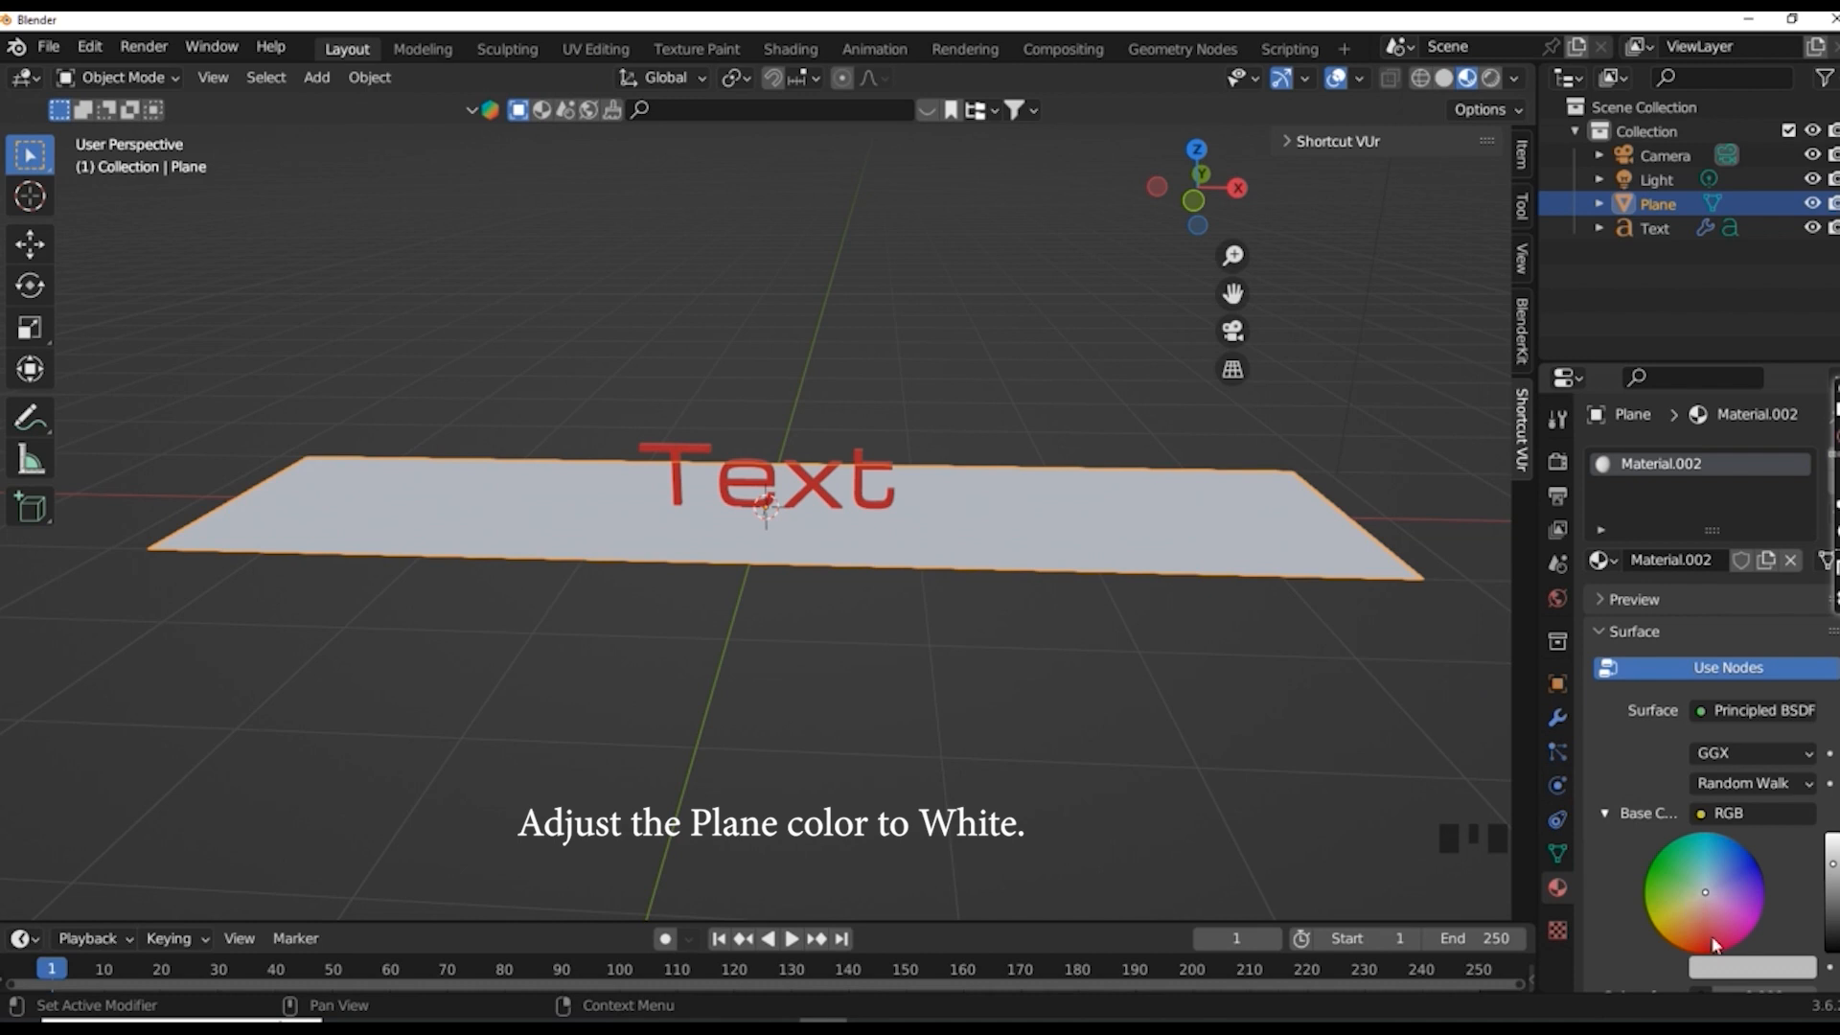
- Make the plane's base color white by setting its red, green and blue values to 1
click(1729, 969)
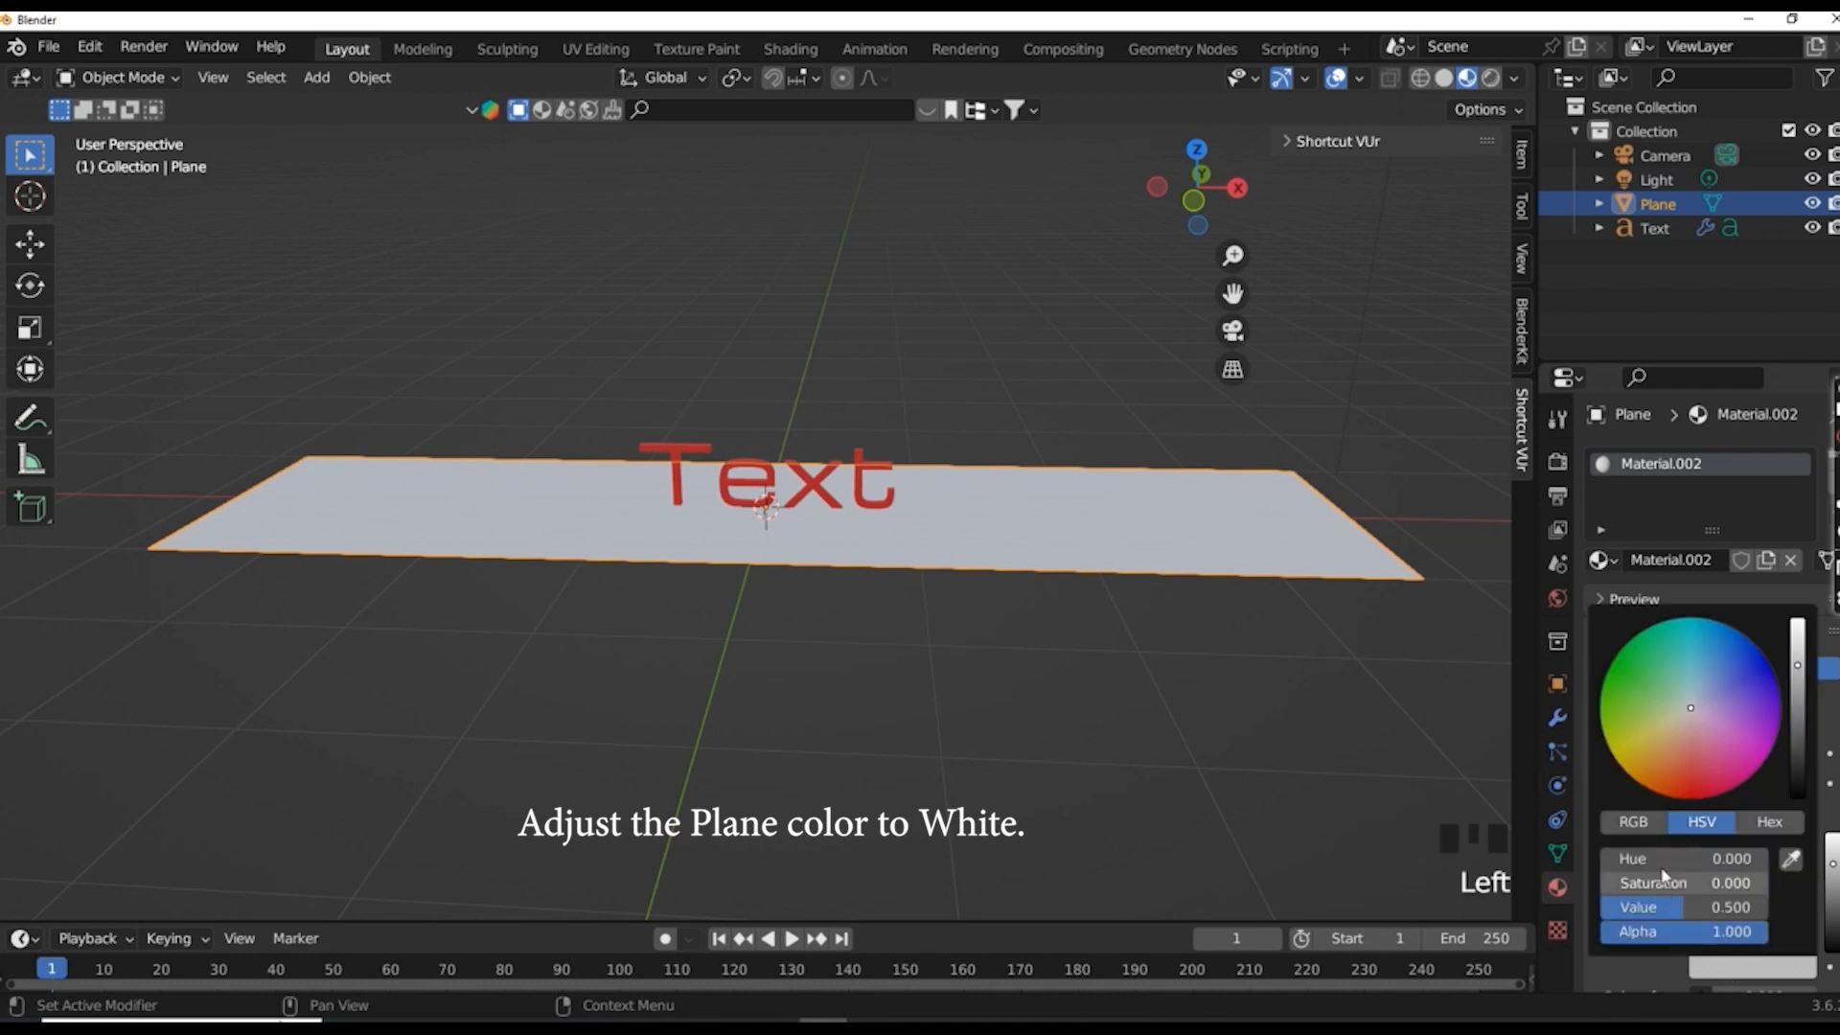
click(1633, 821)
click(1717, 858)
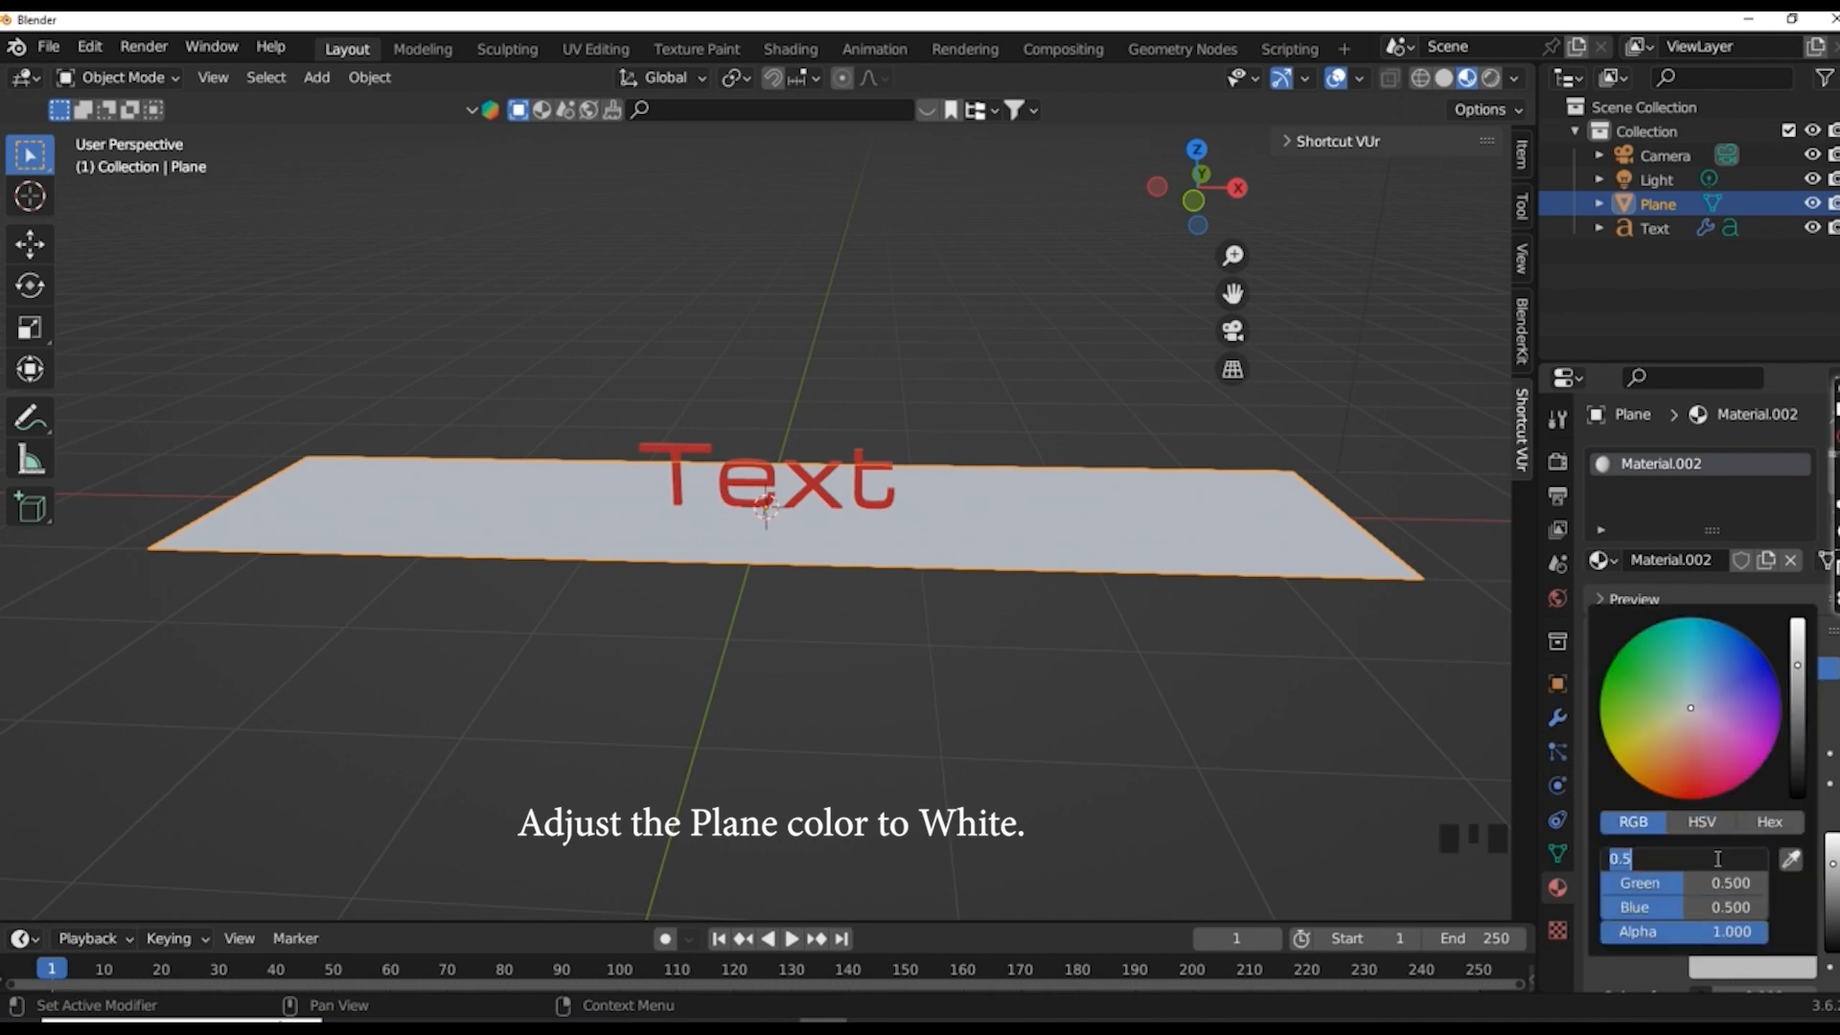
text(1)
key(Tab)
text(1)
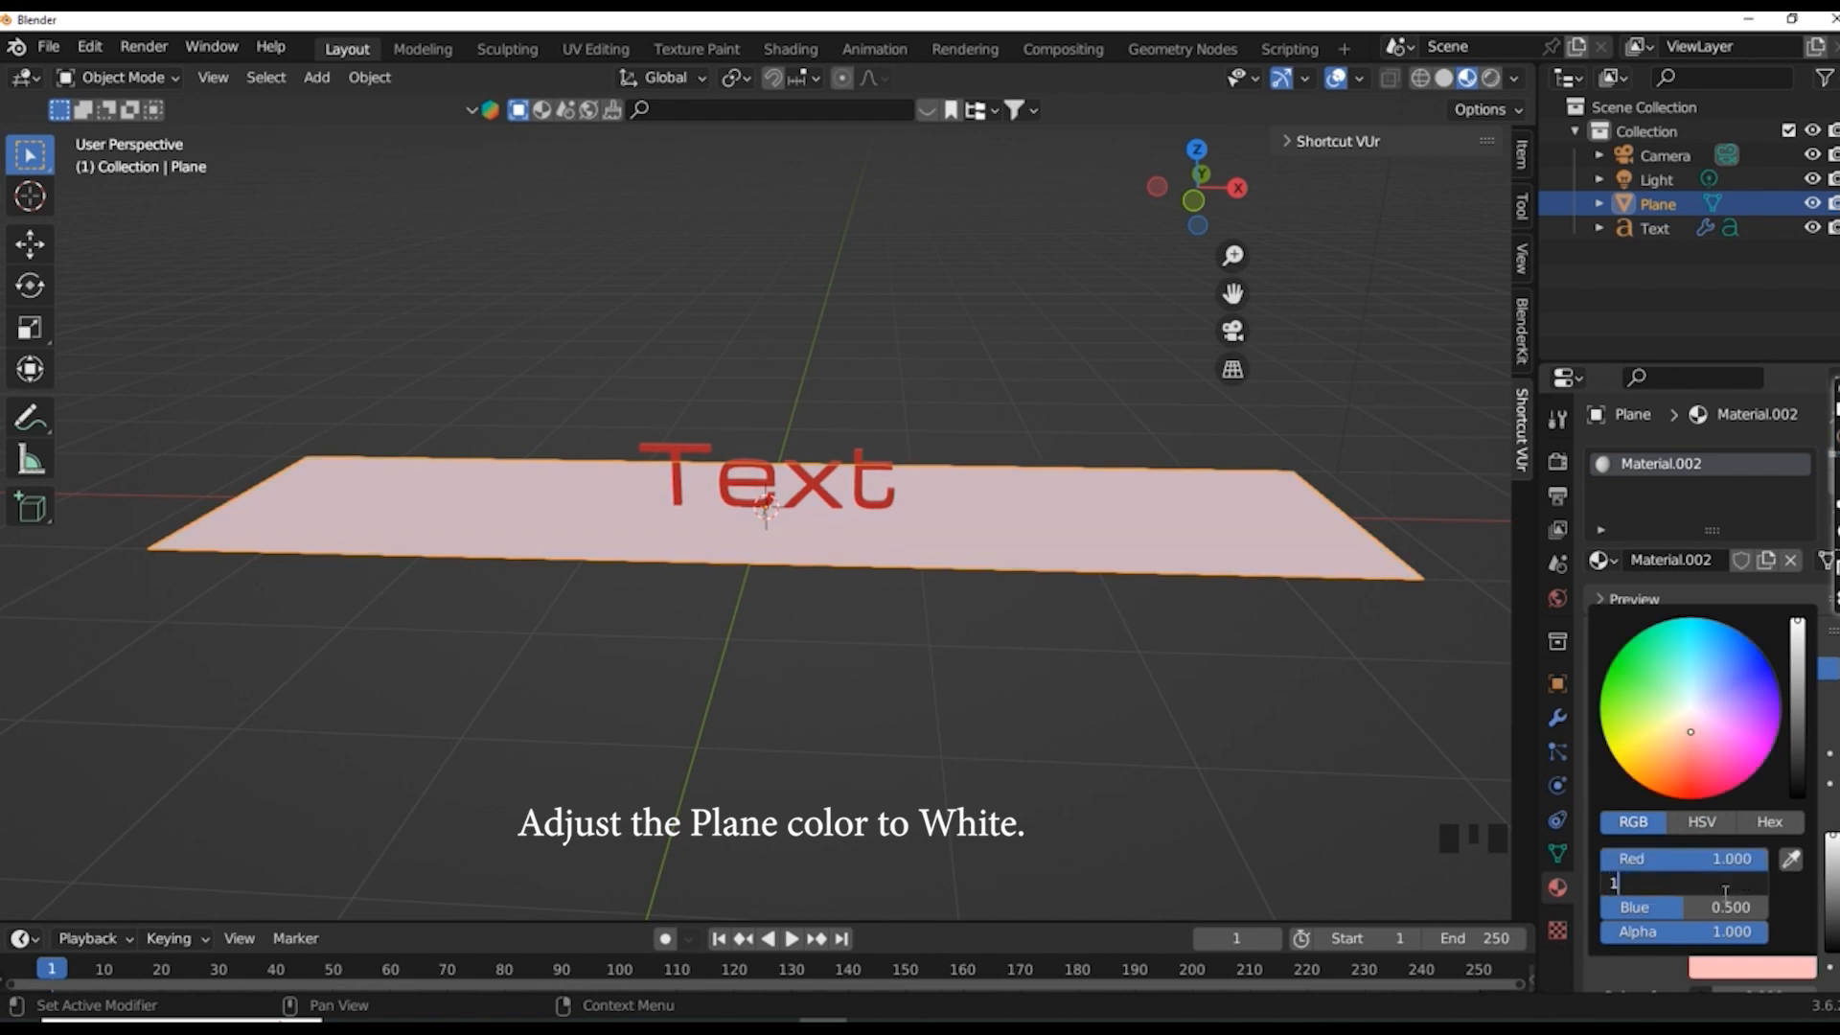
key(Return)
click(1730, 907)
text(1)
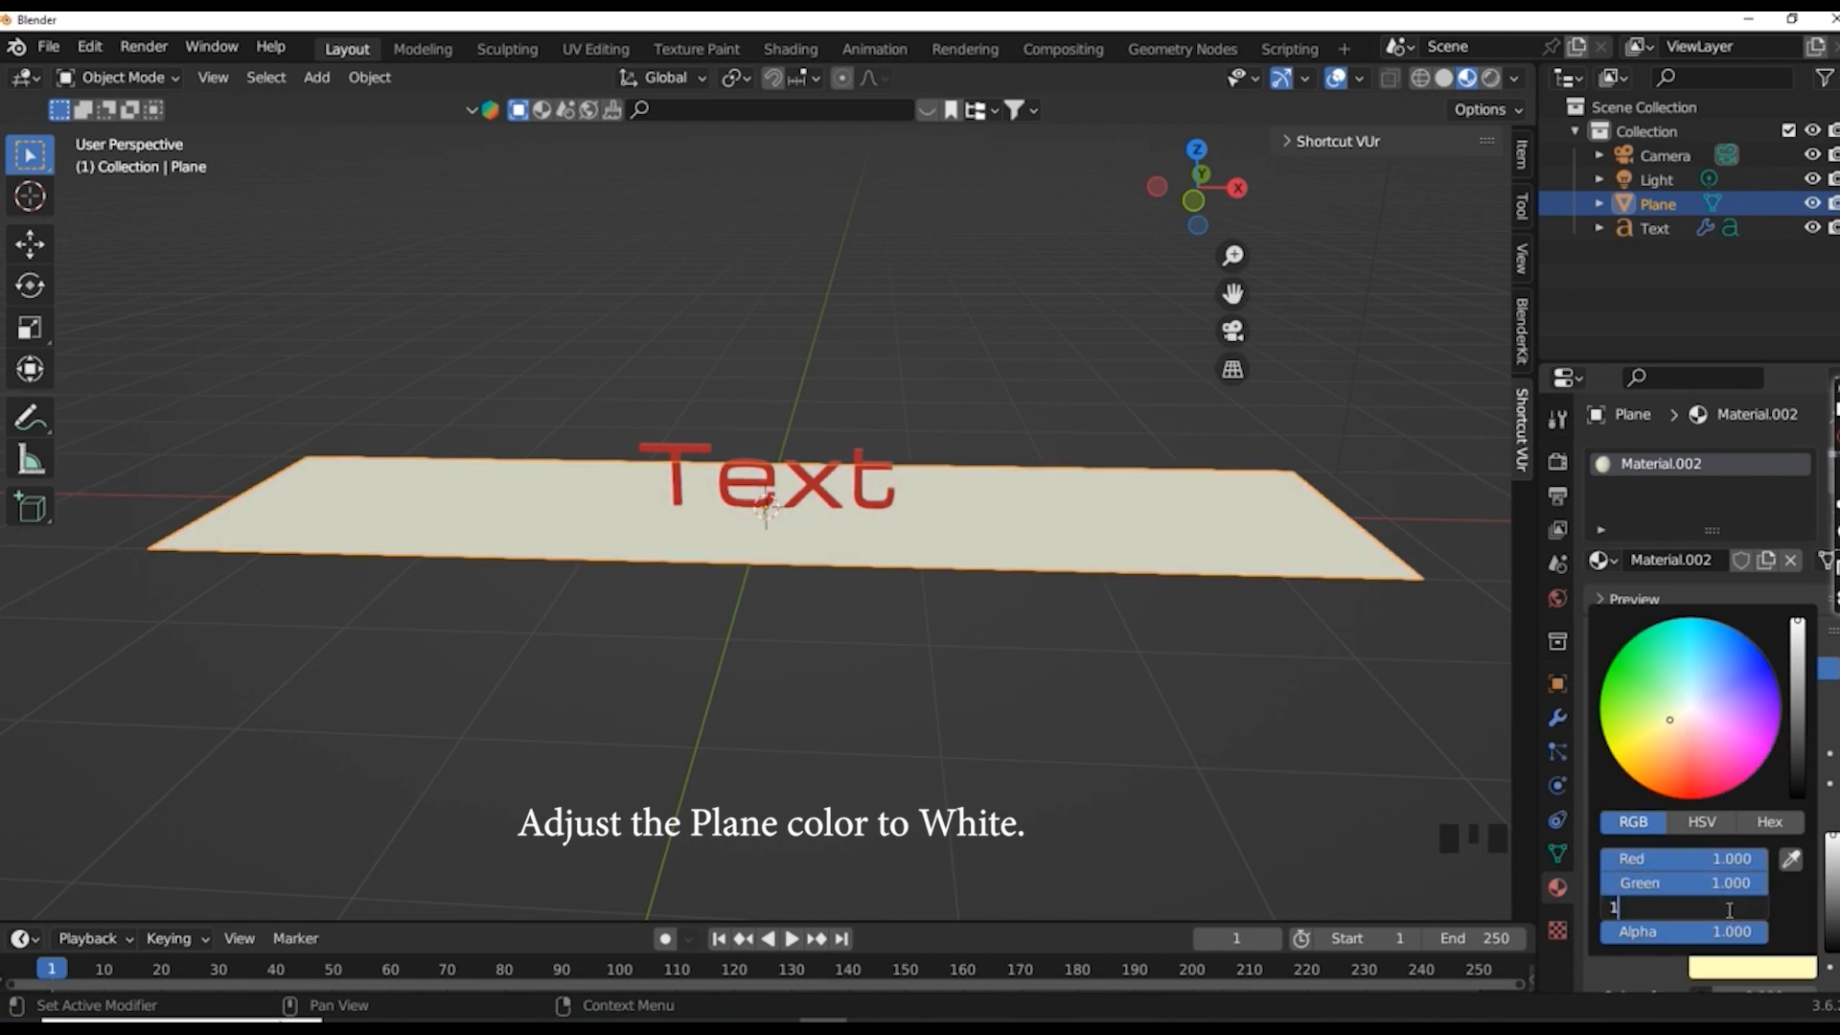
key(Return)
click(1278, 709)
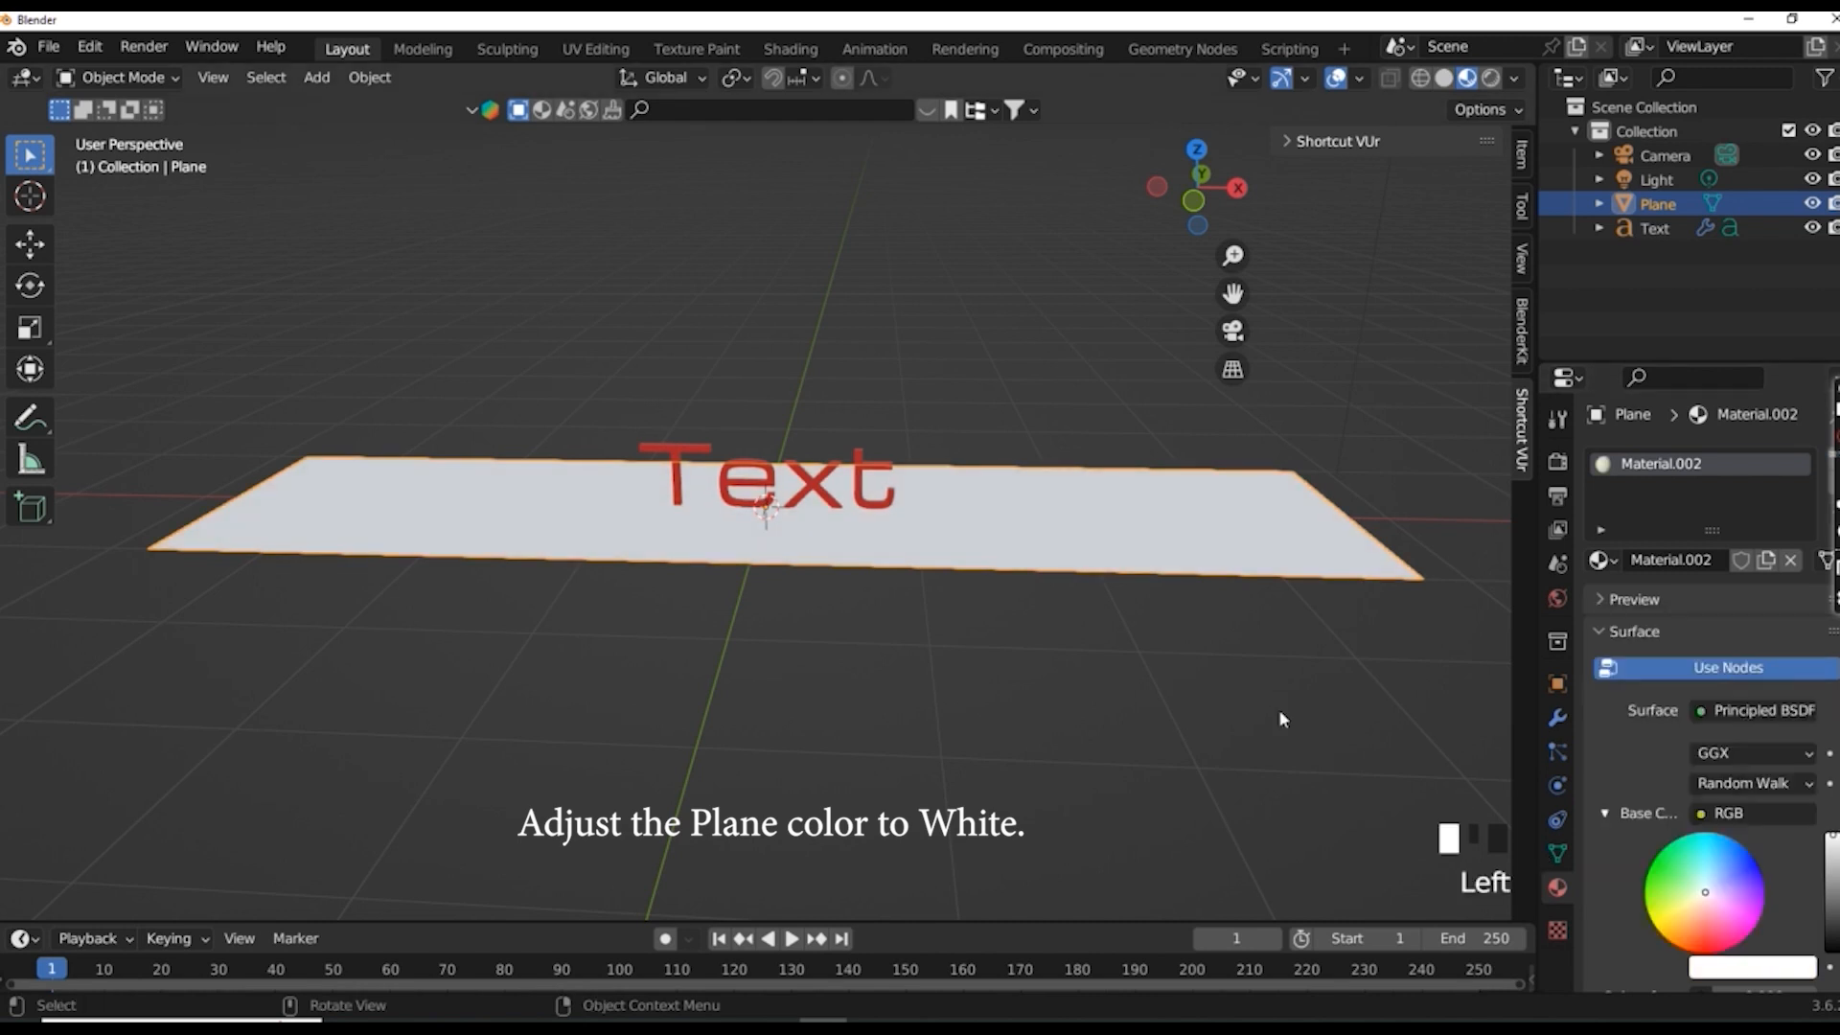
click(1233, 331)
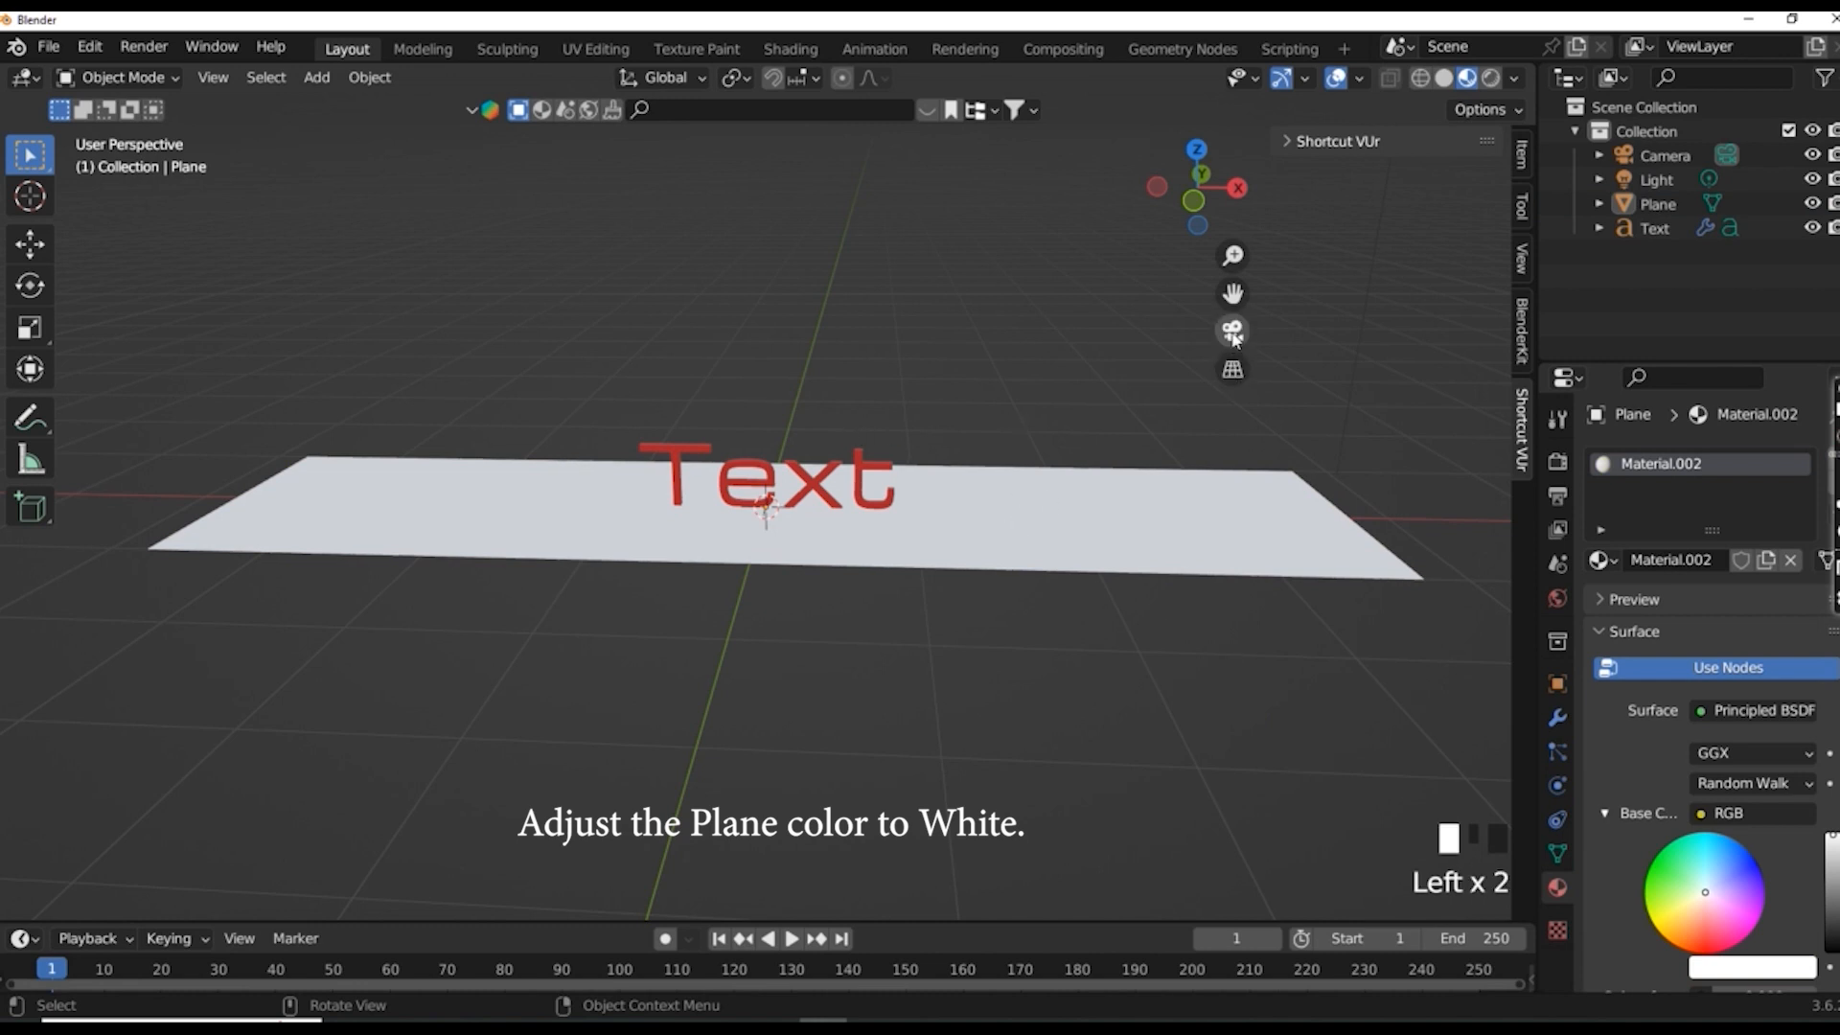
click(1232, 331)
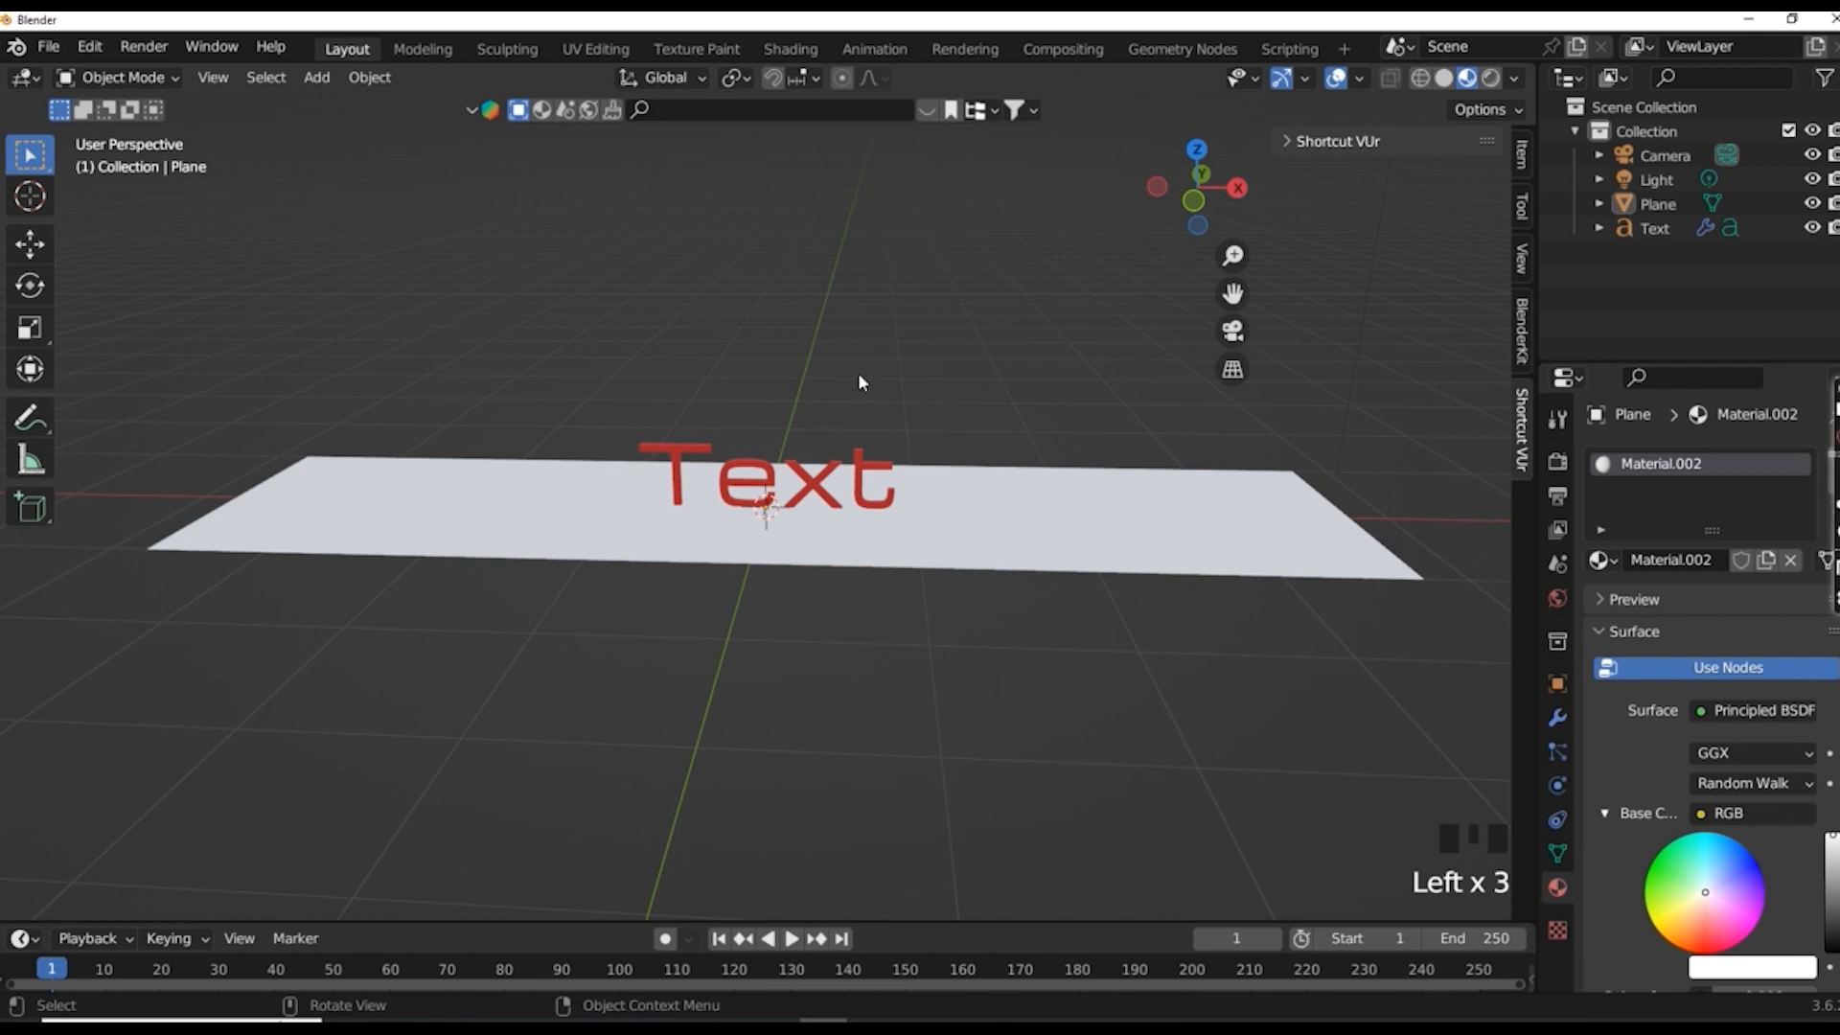
scroll(782, 402, up, 4)
scroll(788, 389, down, 2)
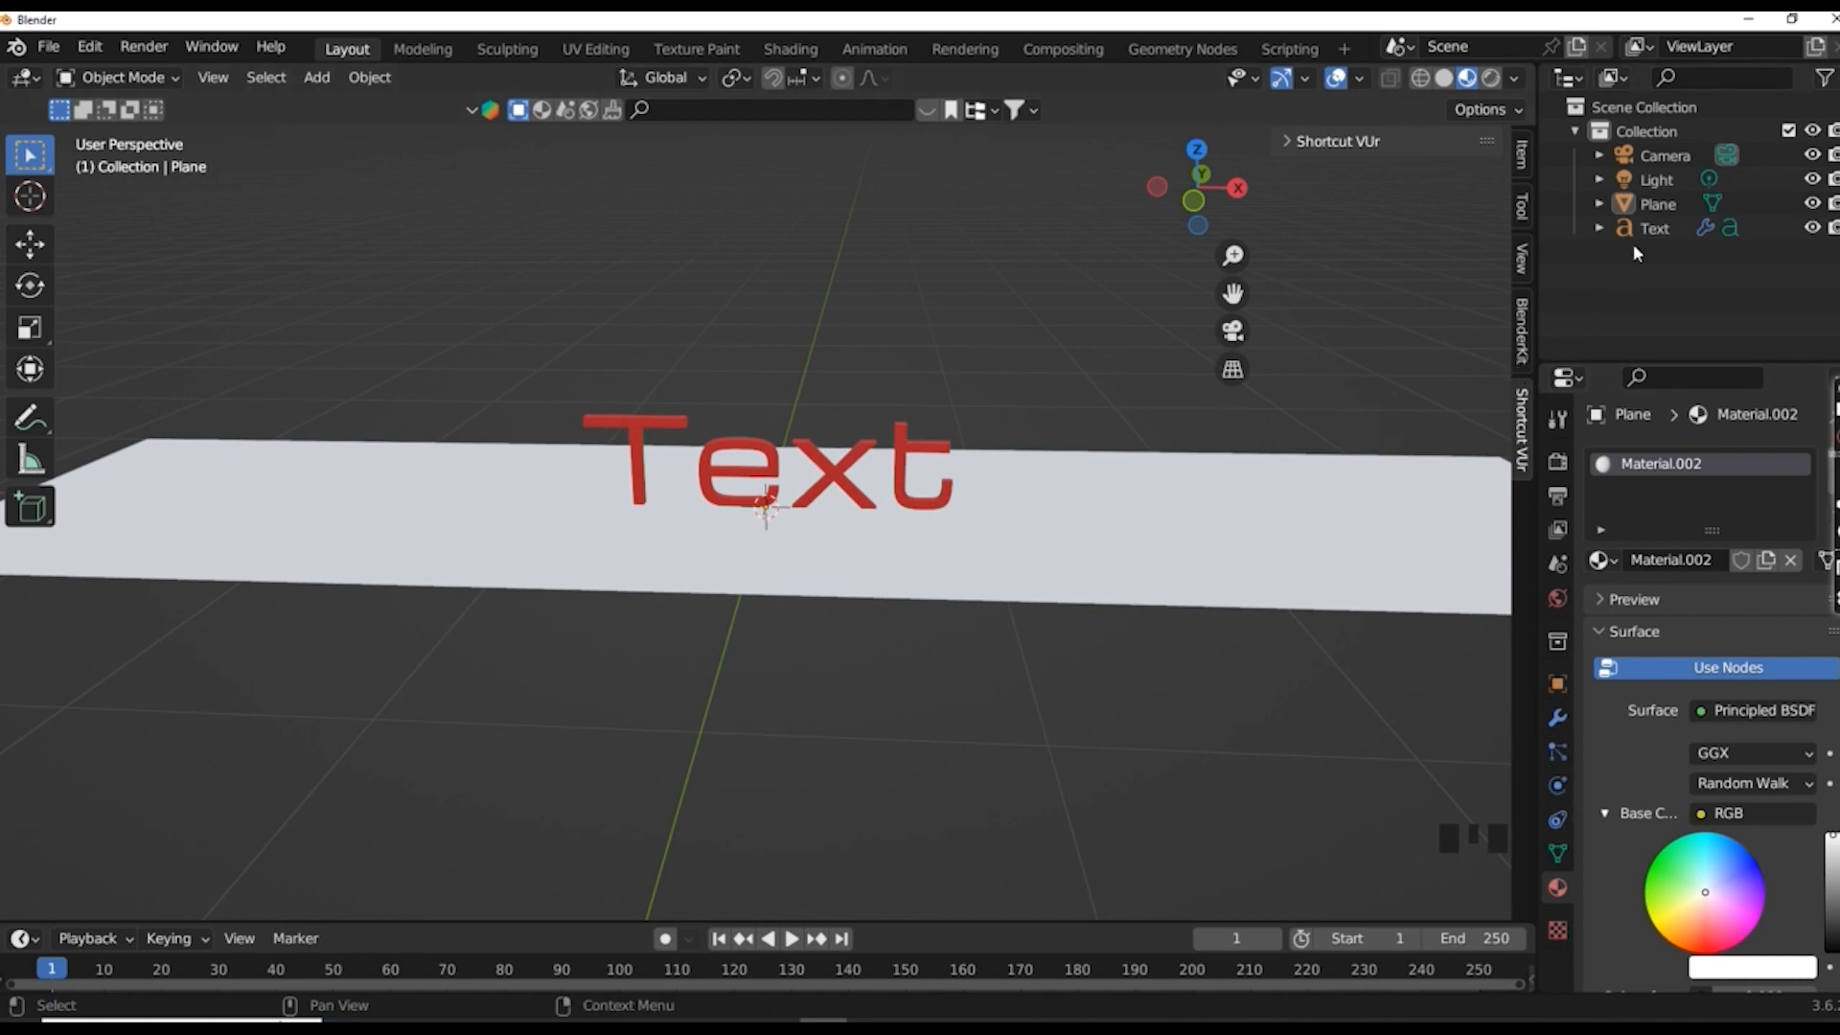
- Select the light and lower it along the Z axis until it sits just above the plane's height
click(1663, 180)
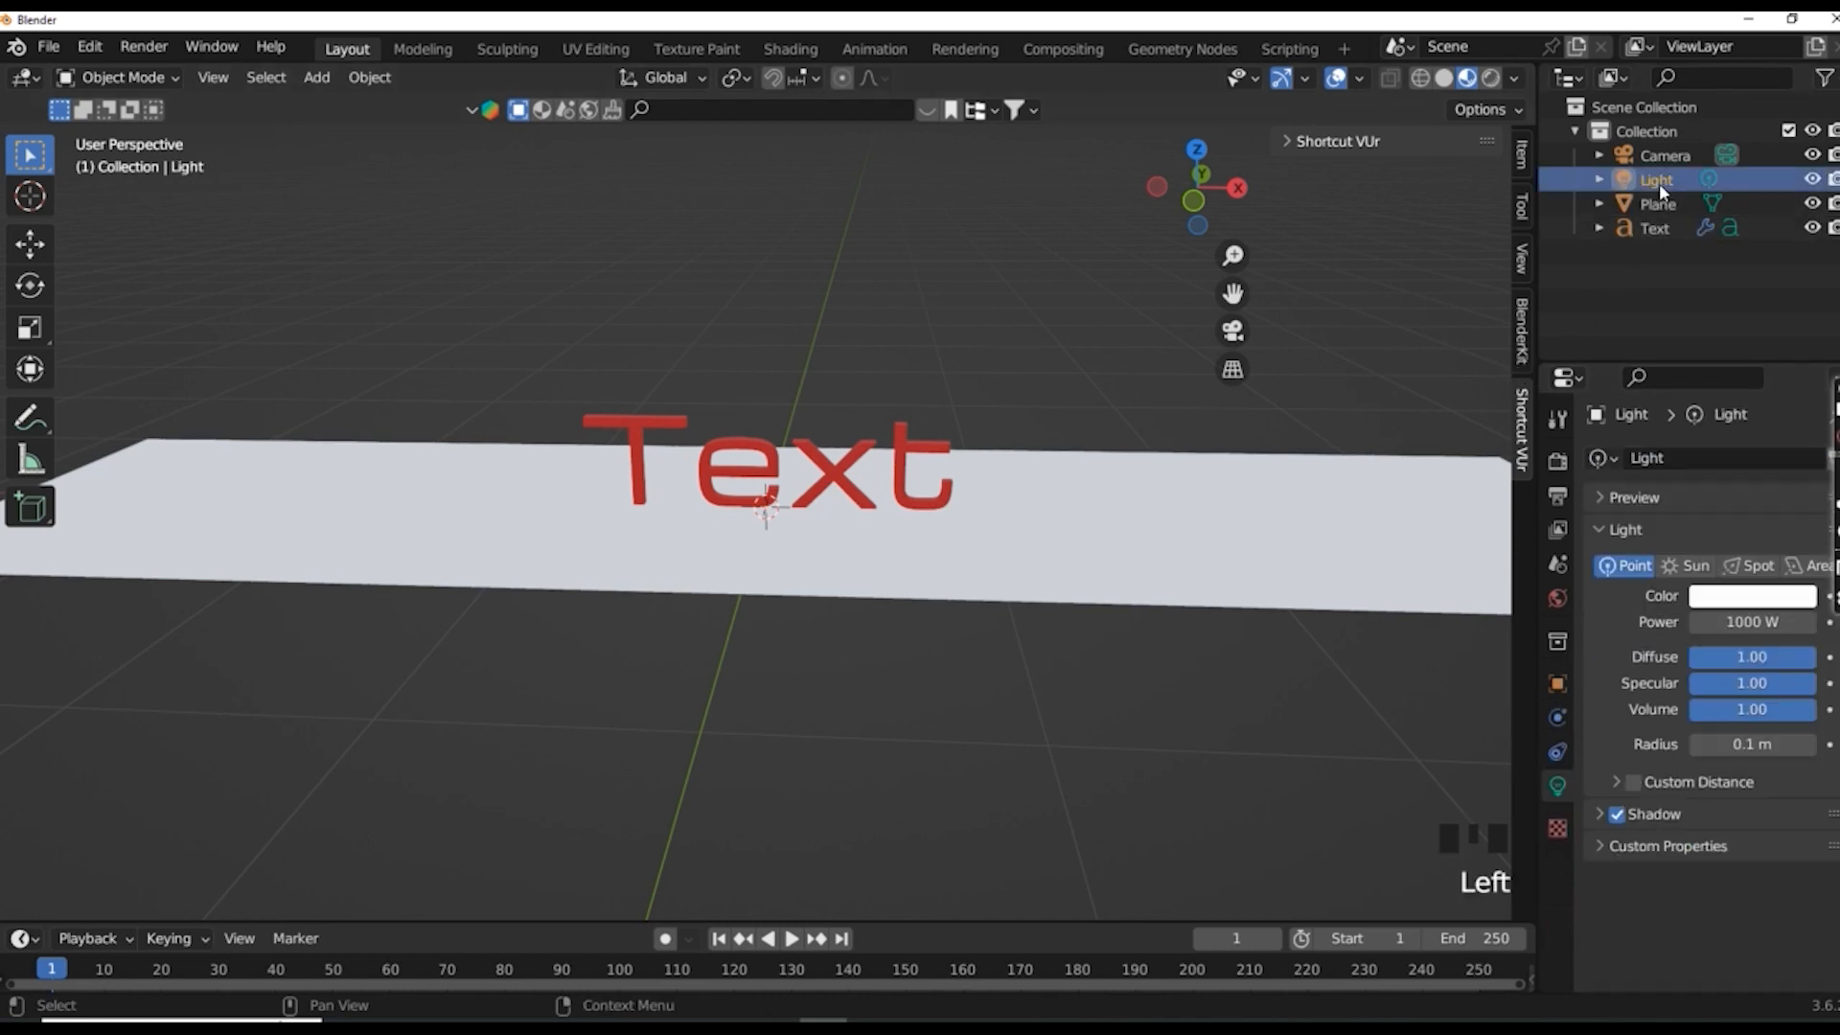
click(1232, 330)
click(1232, 331)
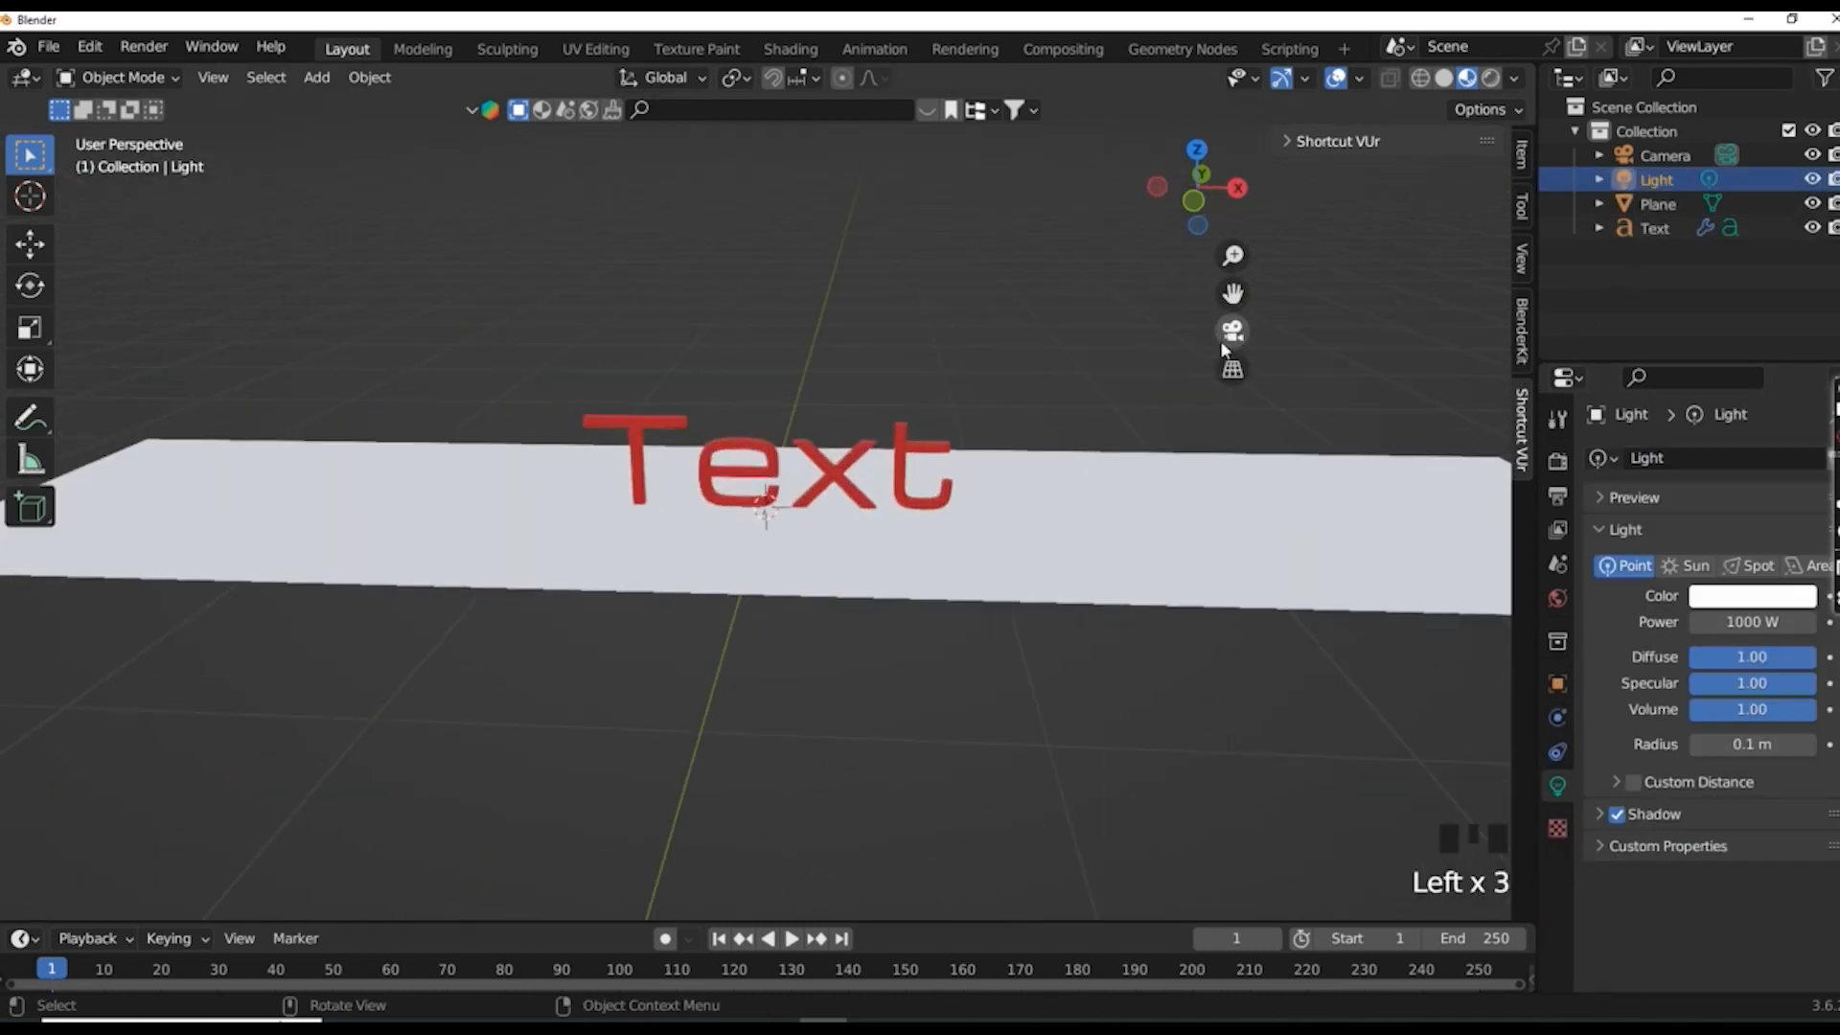
scroll(1187, 374, down, 5)
middle_drag(916, 577, 1150, 575)
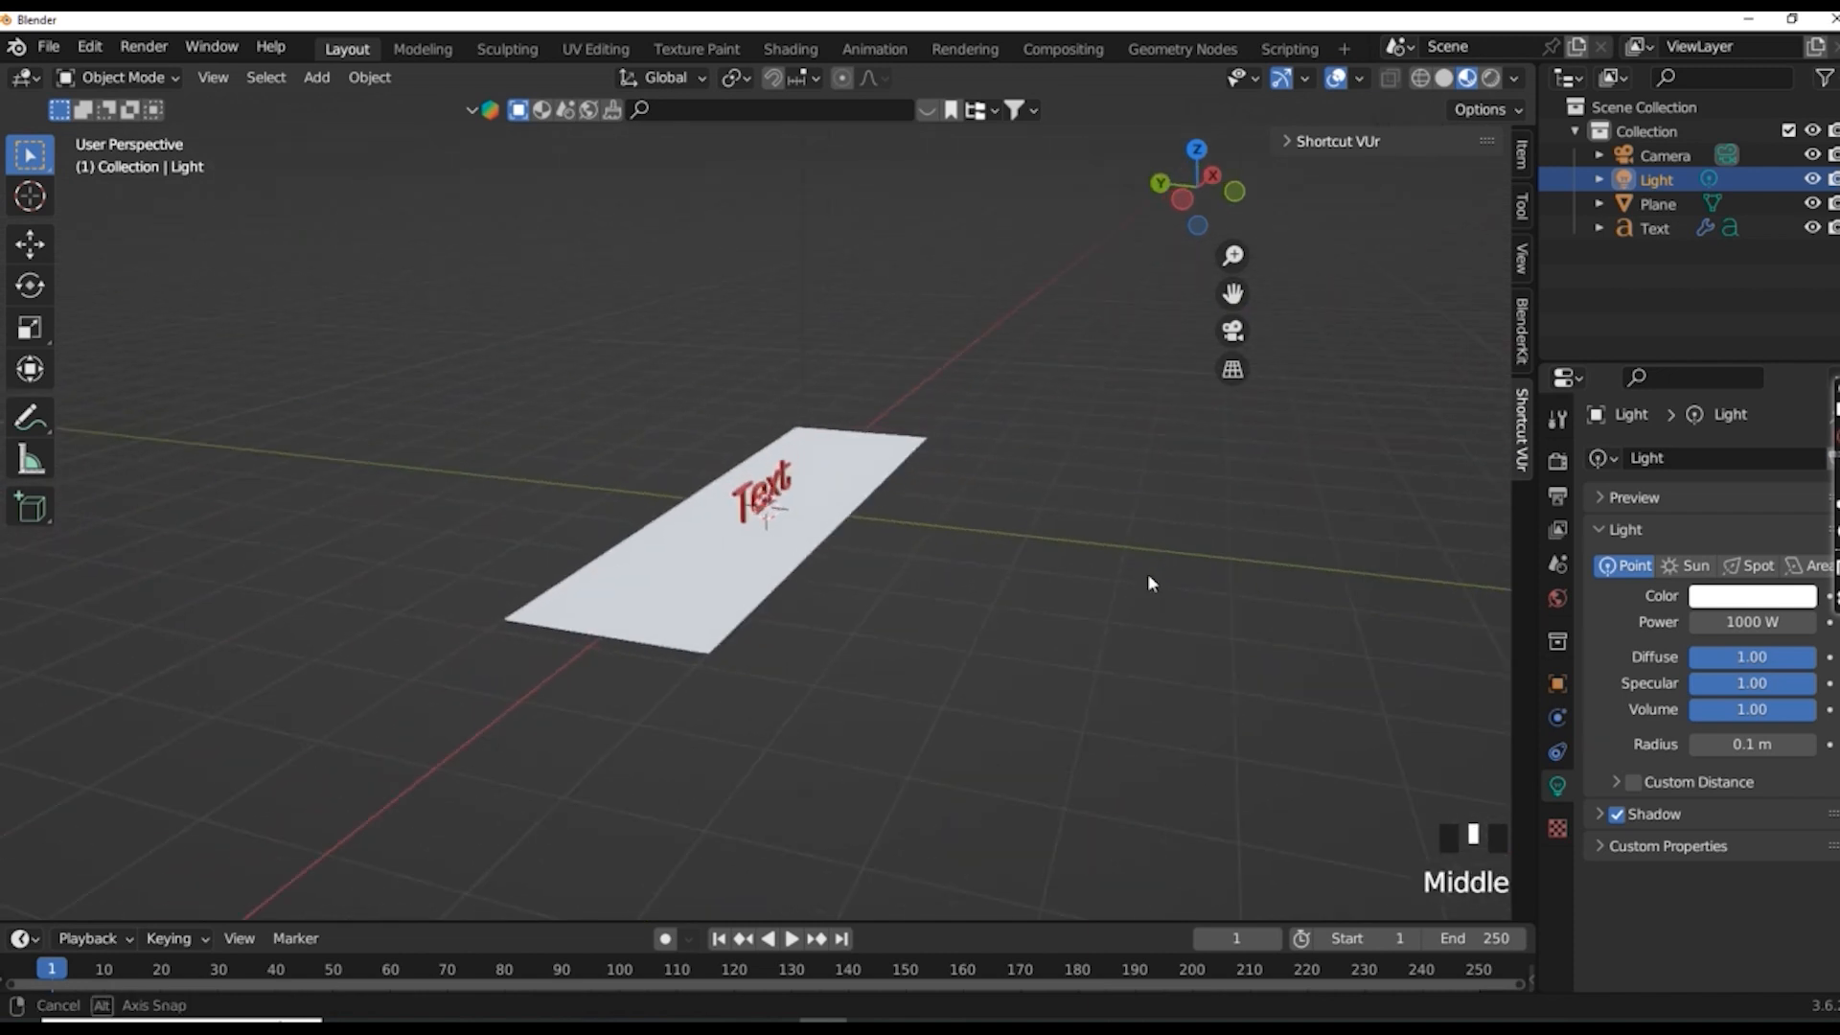
scroll(1108, 546, down, 3)
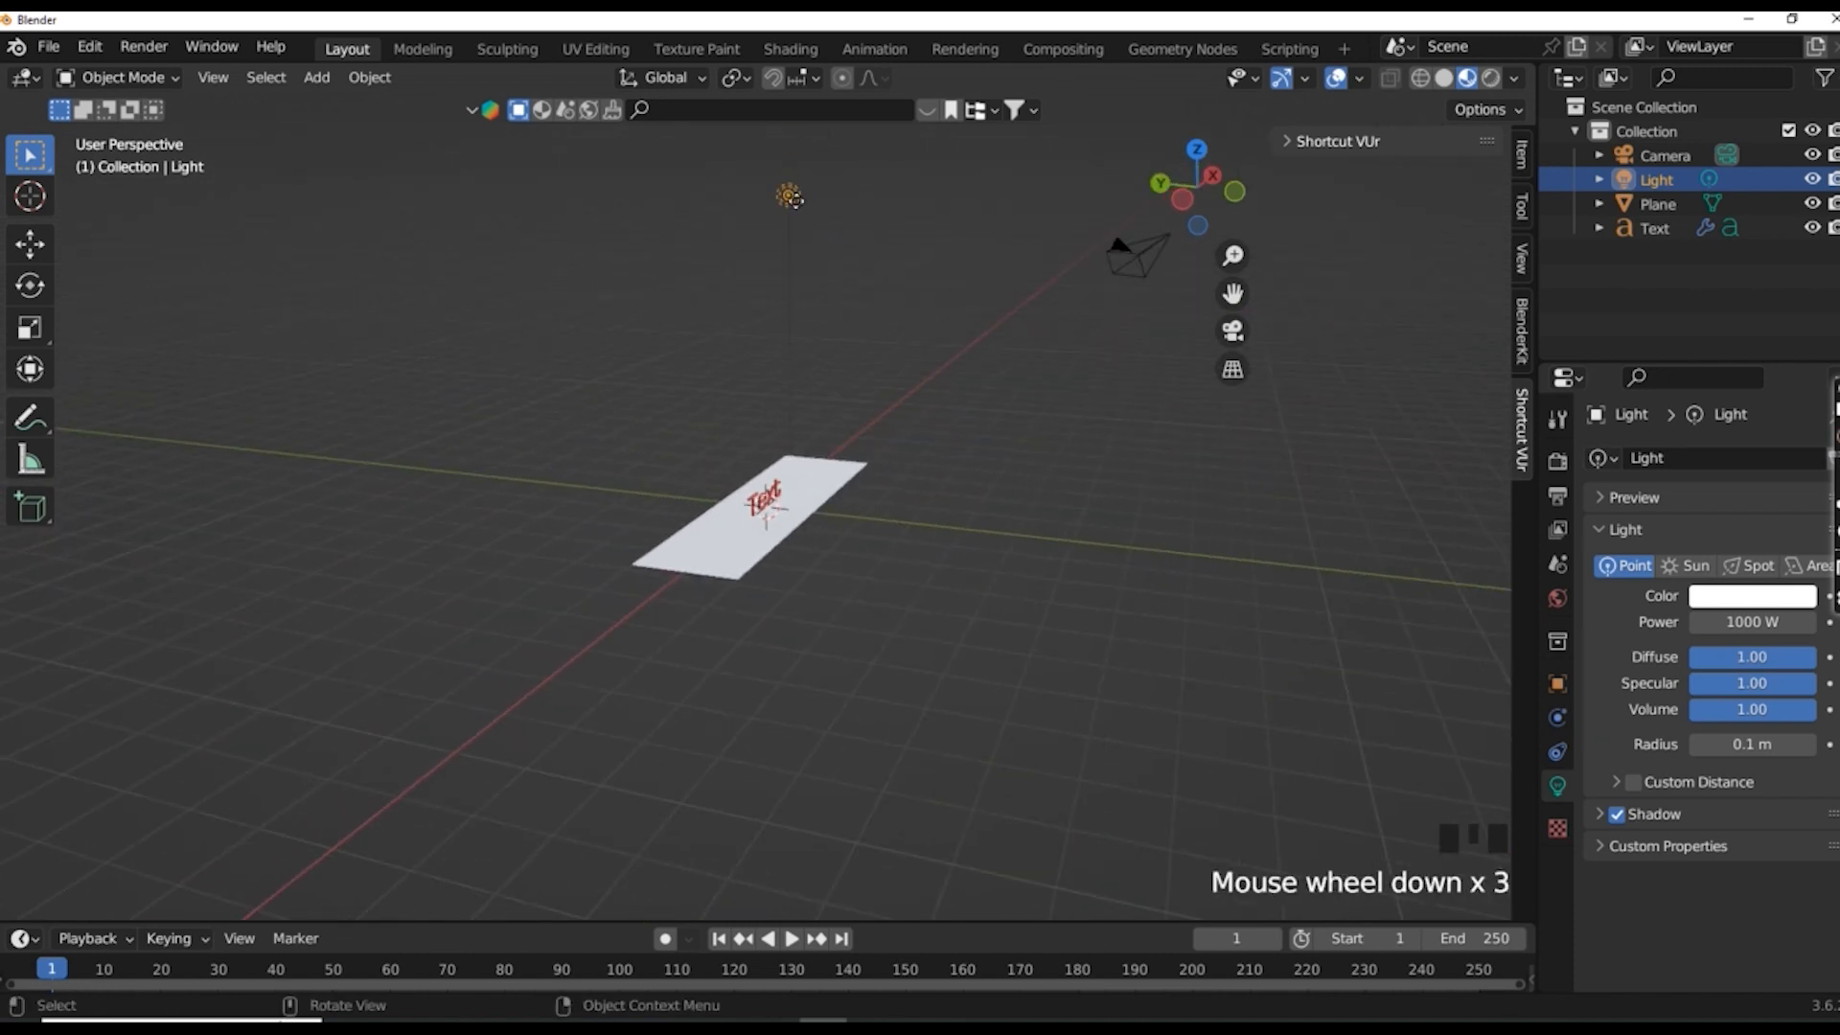
click(792, 199)
click(790, 197)
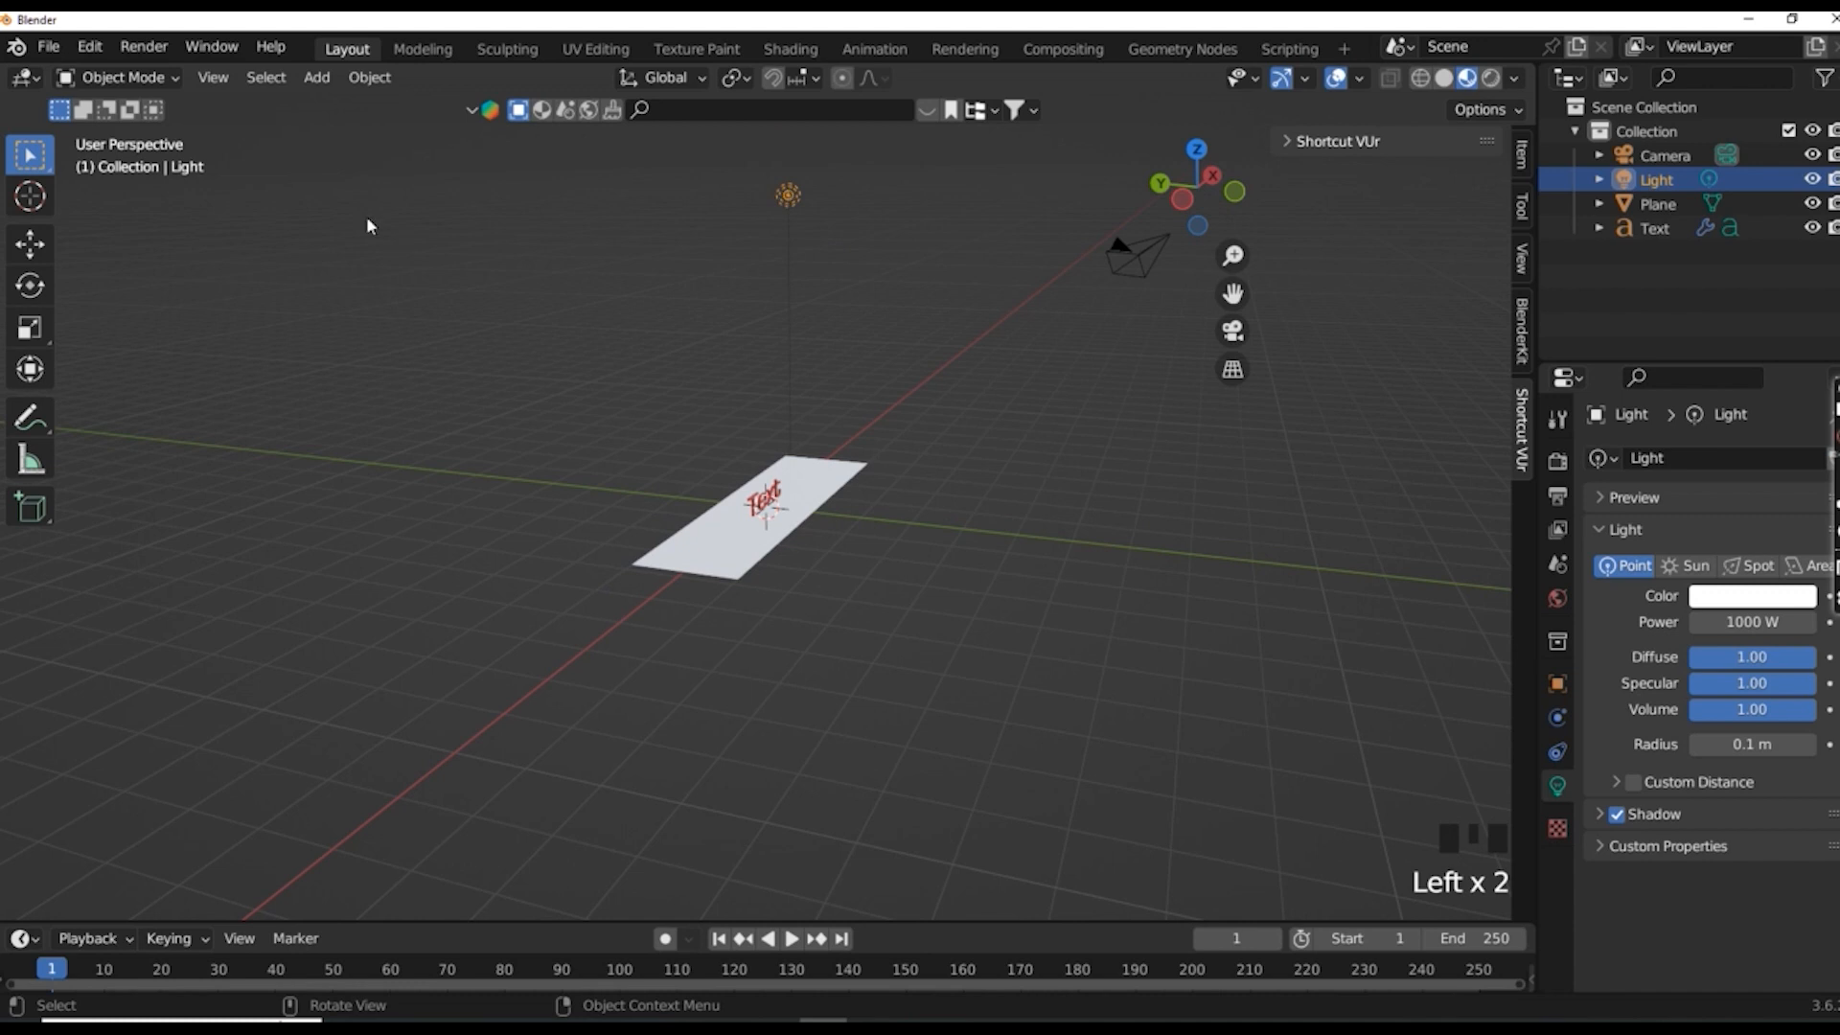
click(32, 245)
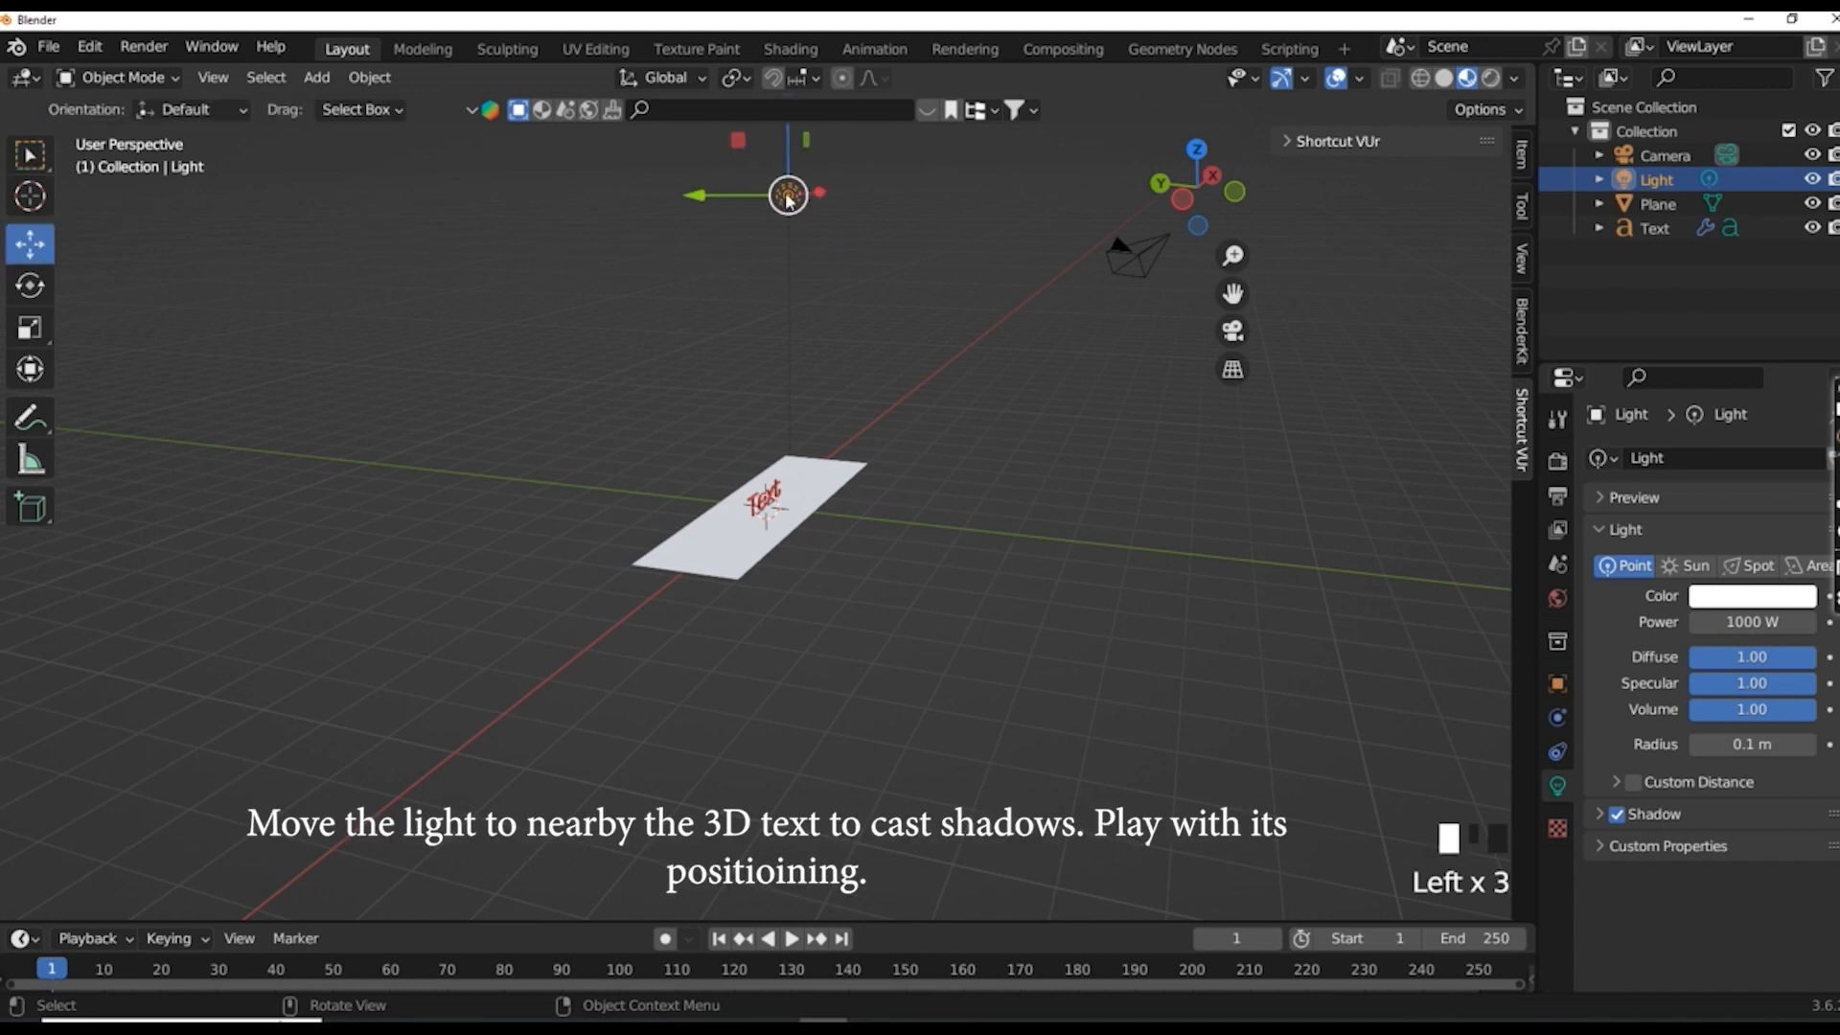
scroll(788, 199, down, 2)
drag(782, 178, 800, 336)
- Move the light along the Y axis to the front side of the plane and along X to in front of the text
middle_drag(844, 469, 661, 483)
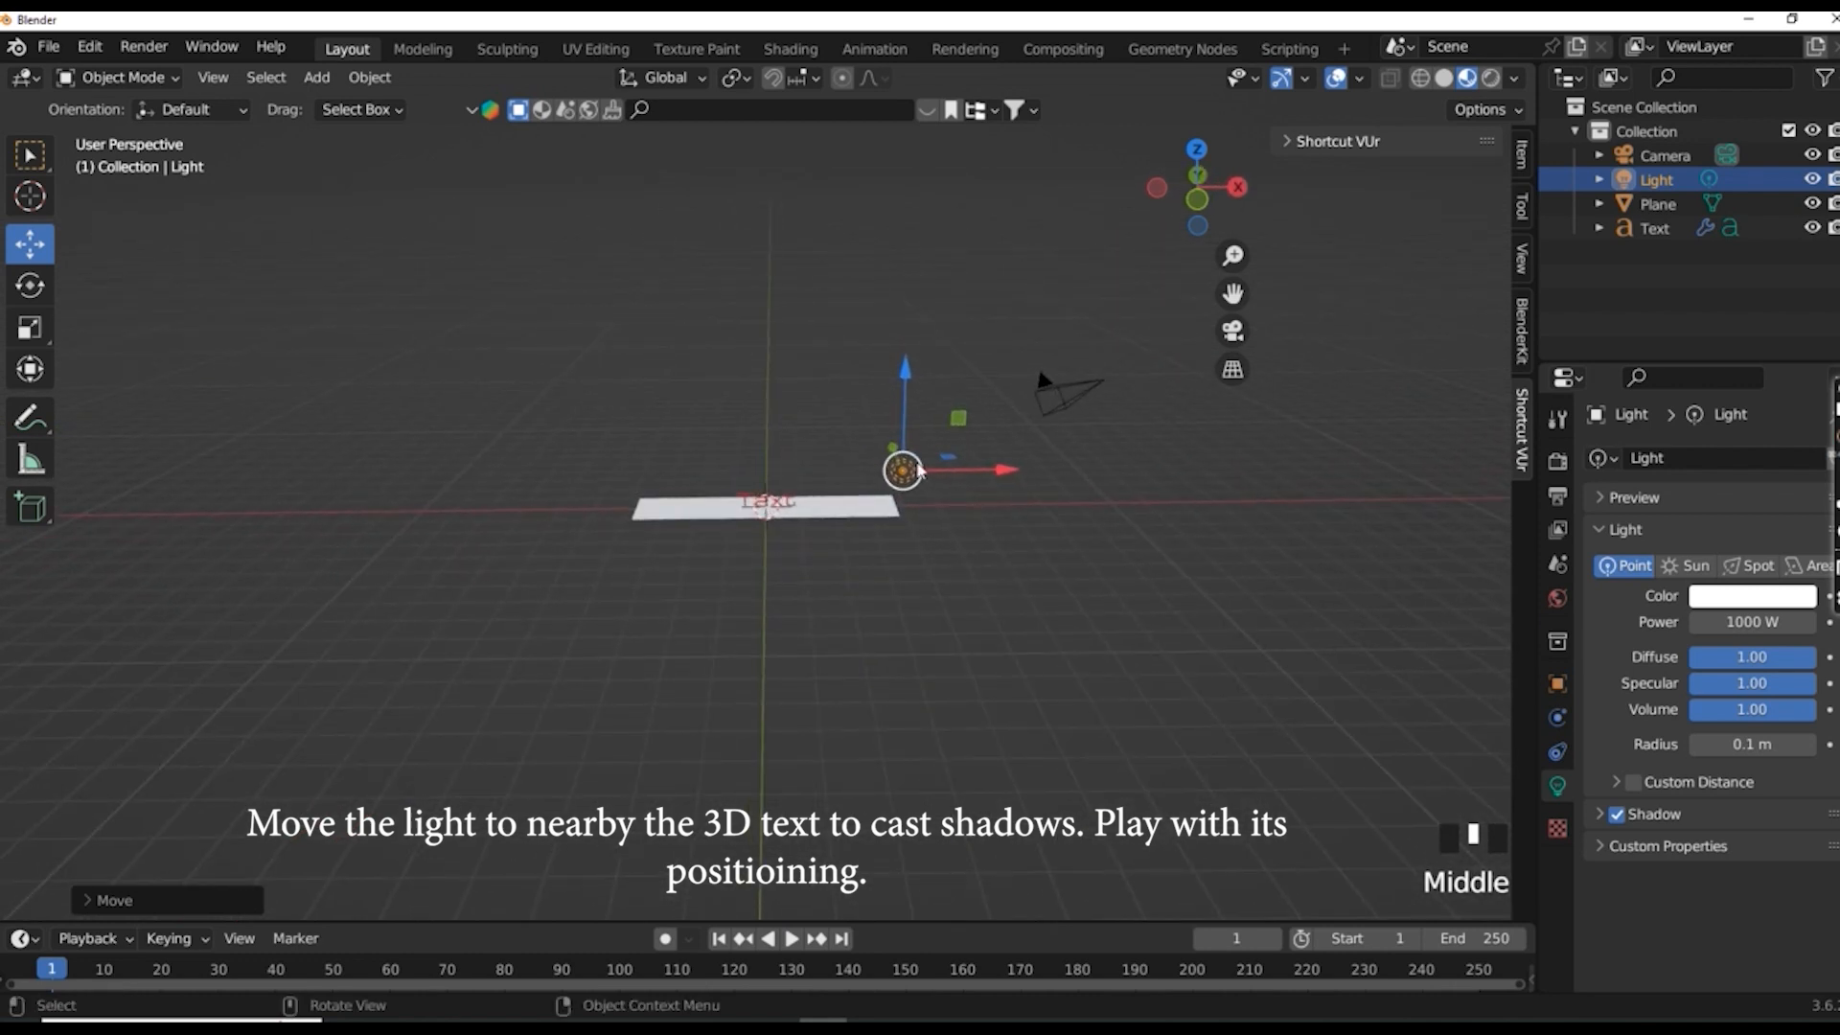
drag(893, 448, 917, 502)
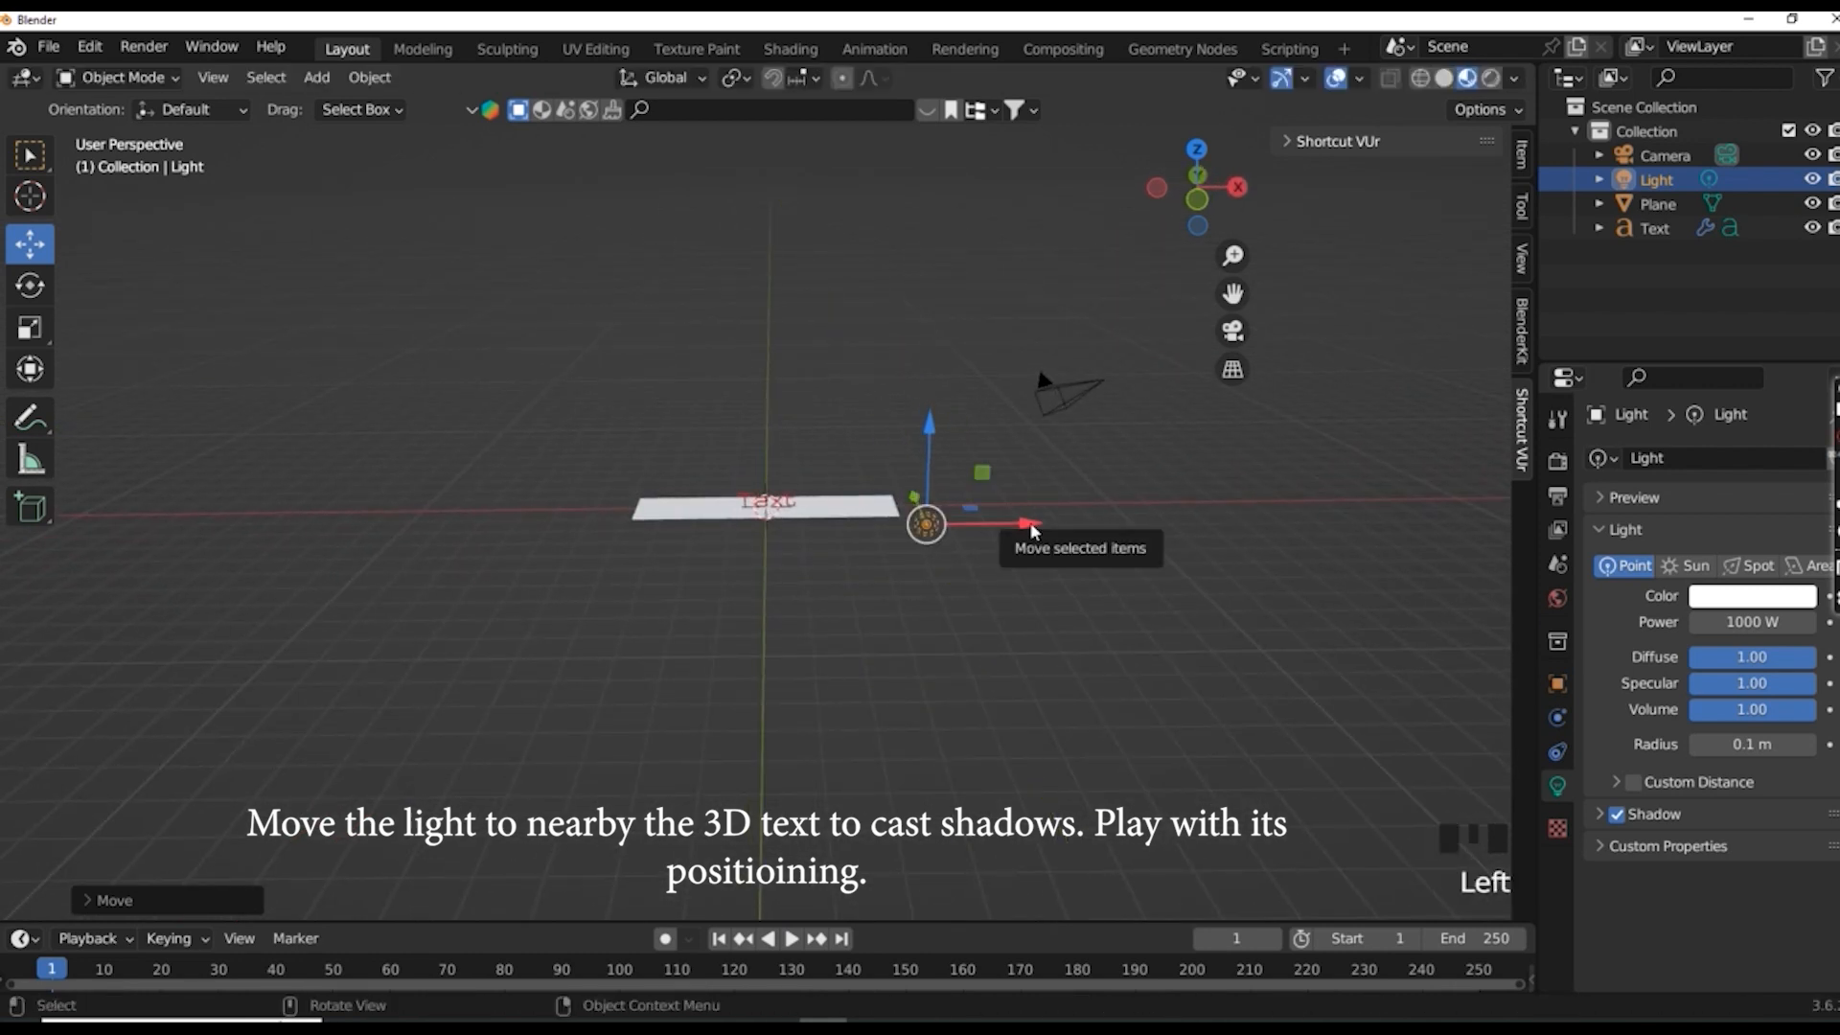
drag(1033, 532, 784, 491)
scroll(779, 489, up, 5)
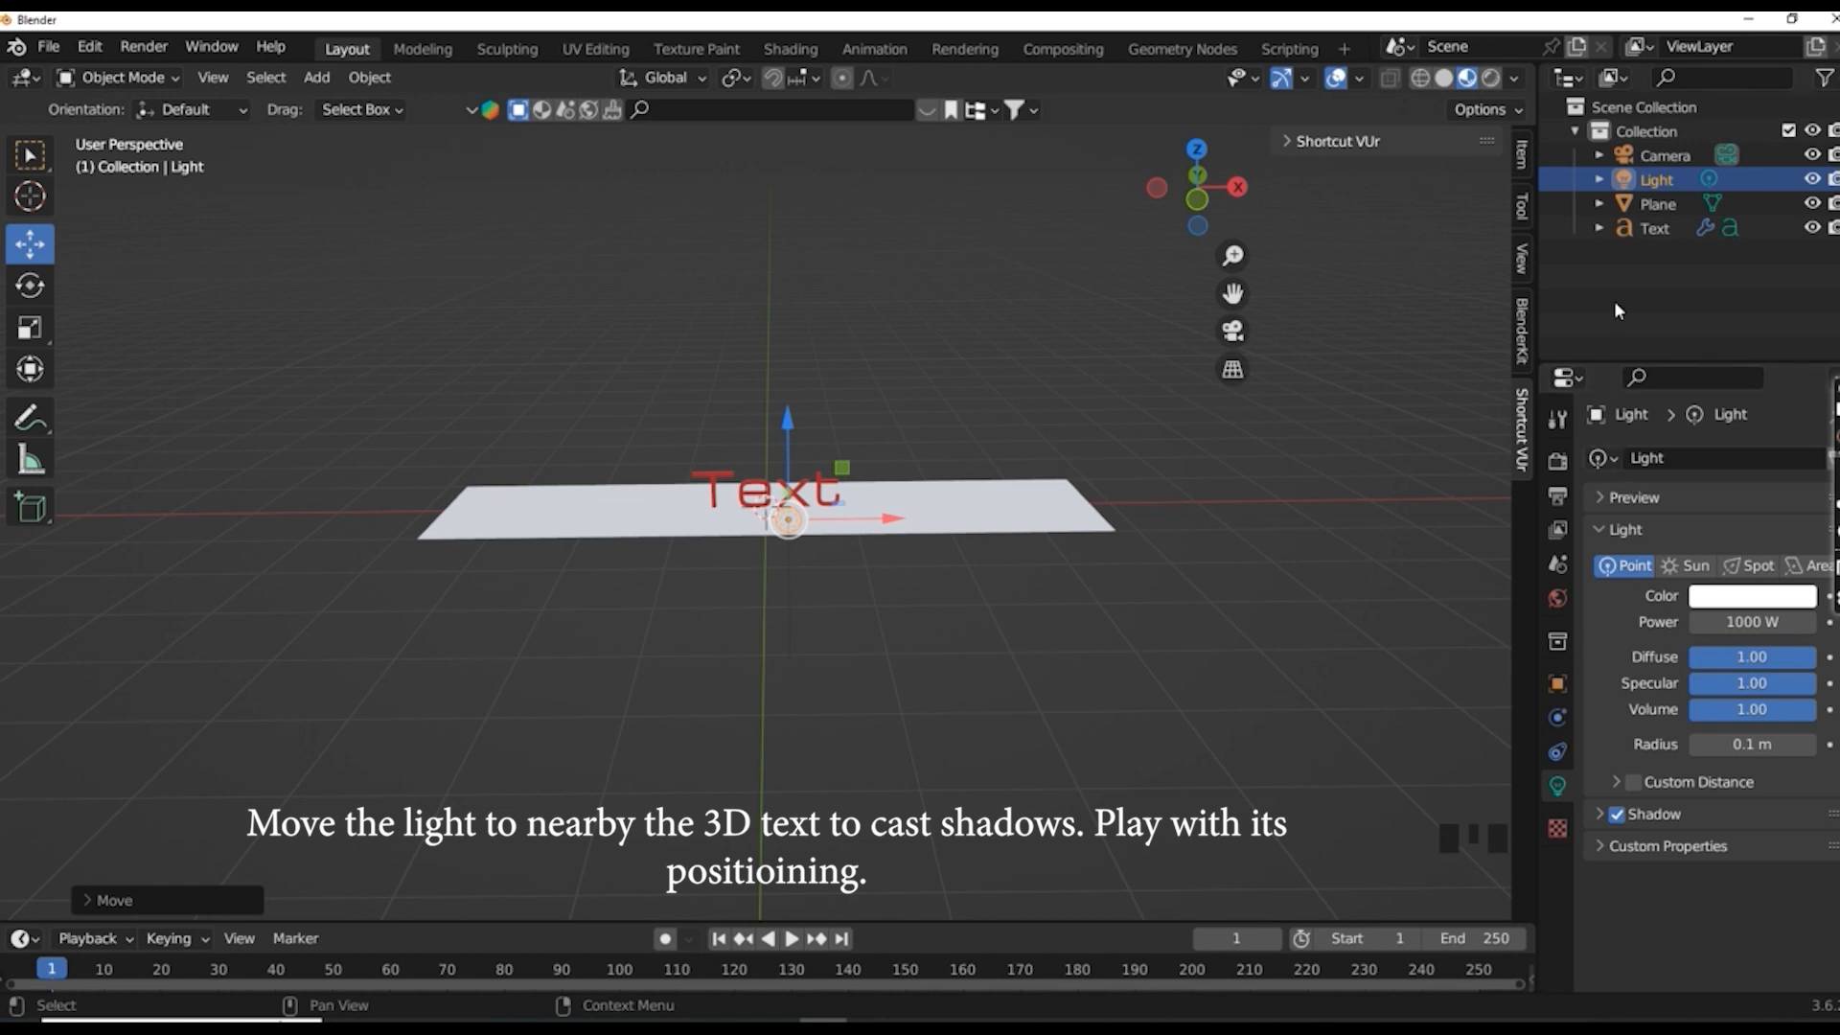
- Using the camera view, shift the light closer to the plane along Y and in the positive X direction, and deselect it
click(1235, 333)
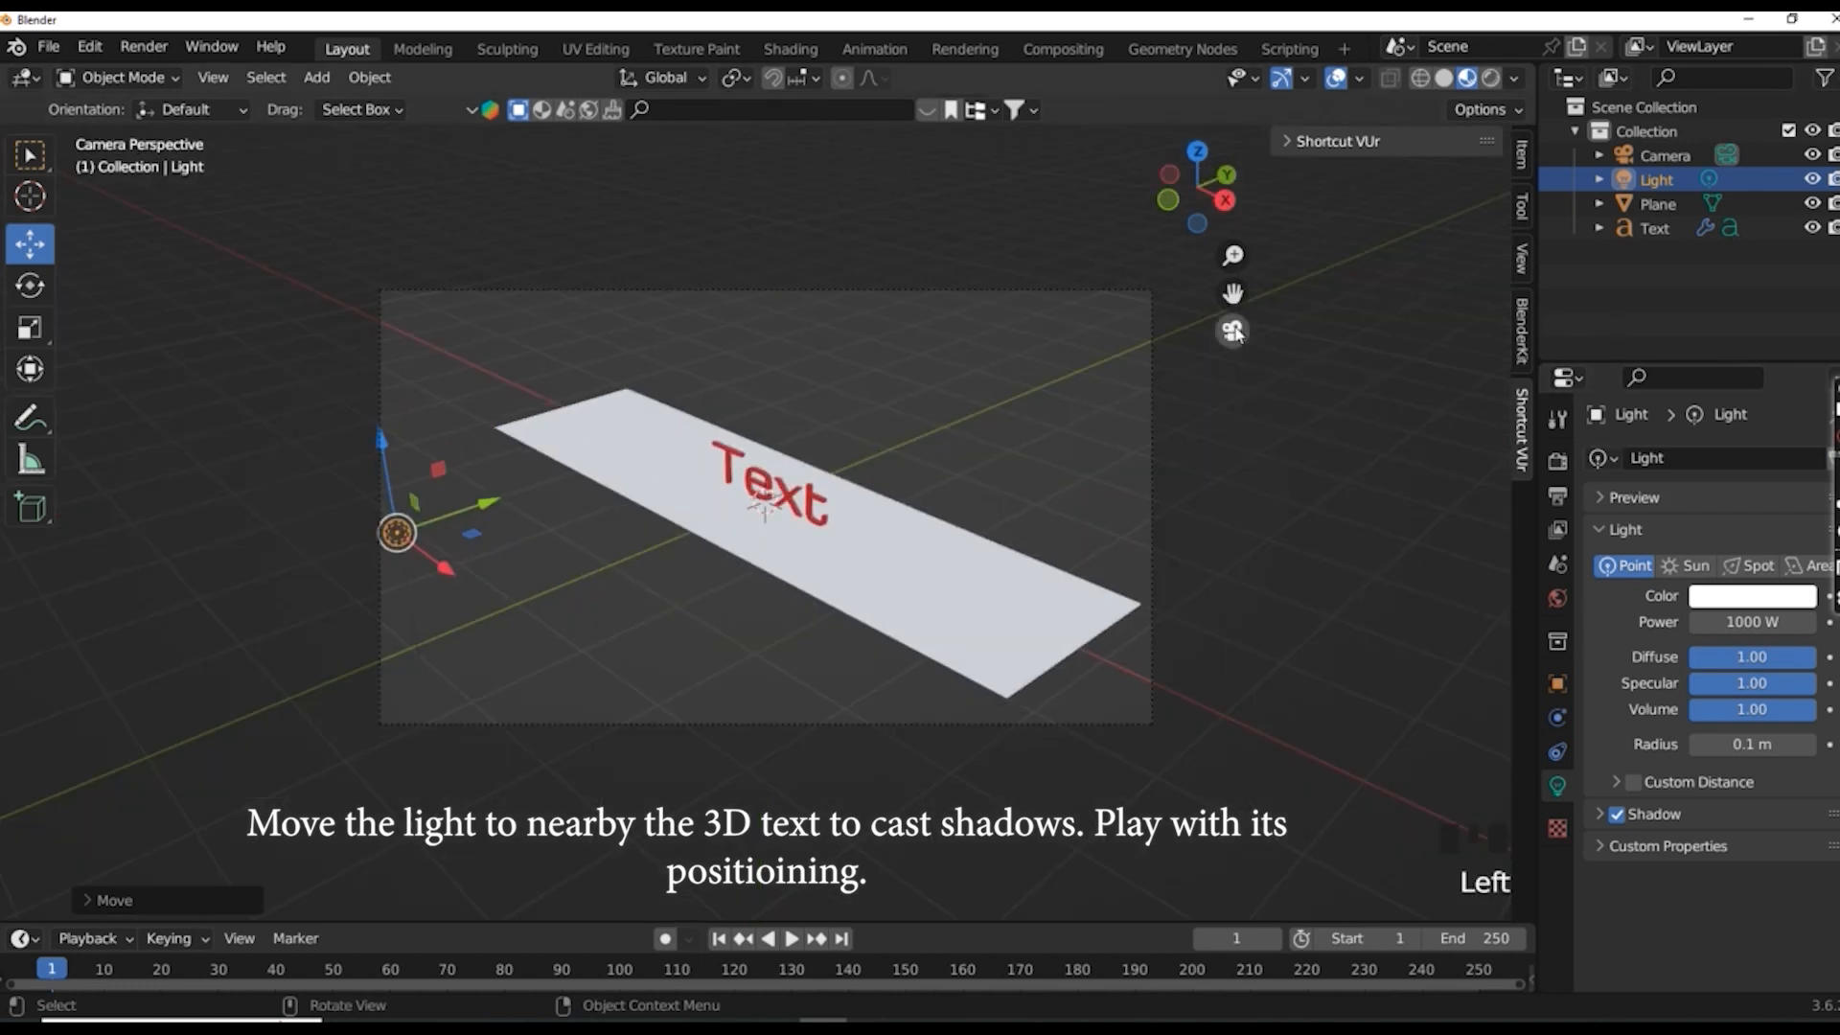
drag(488, 505, 560, 482)
drag(520, 553, 734, 639)
click(776, 645)
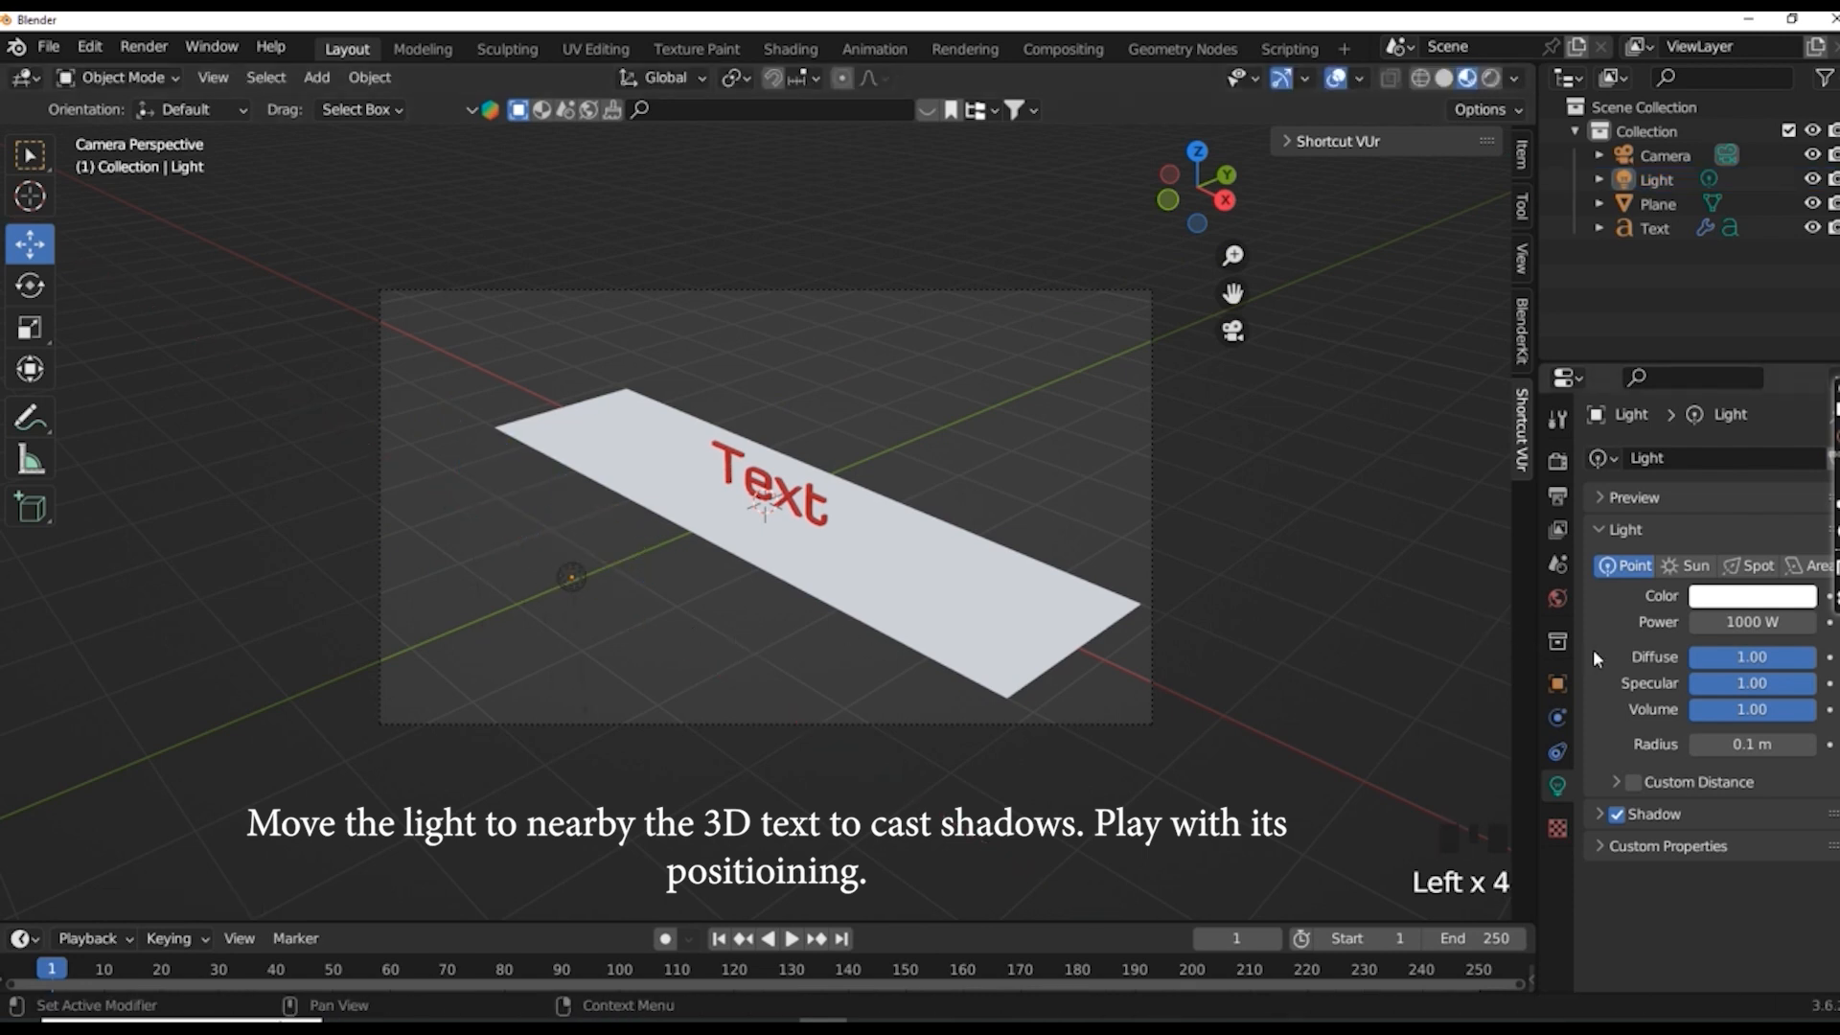
click(1729, 622)
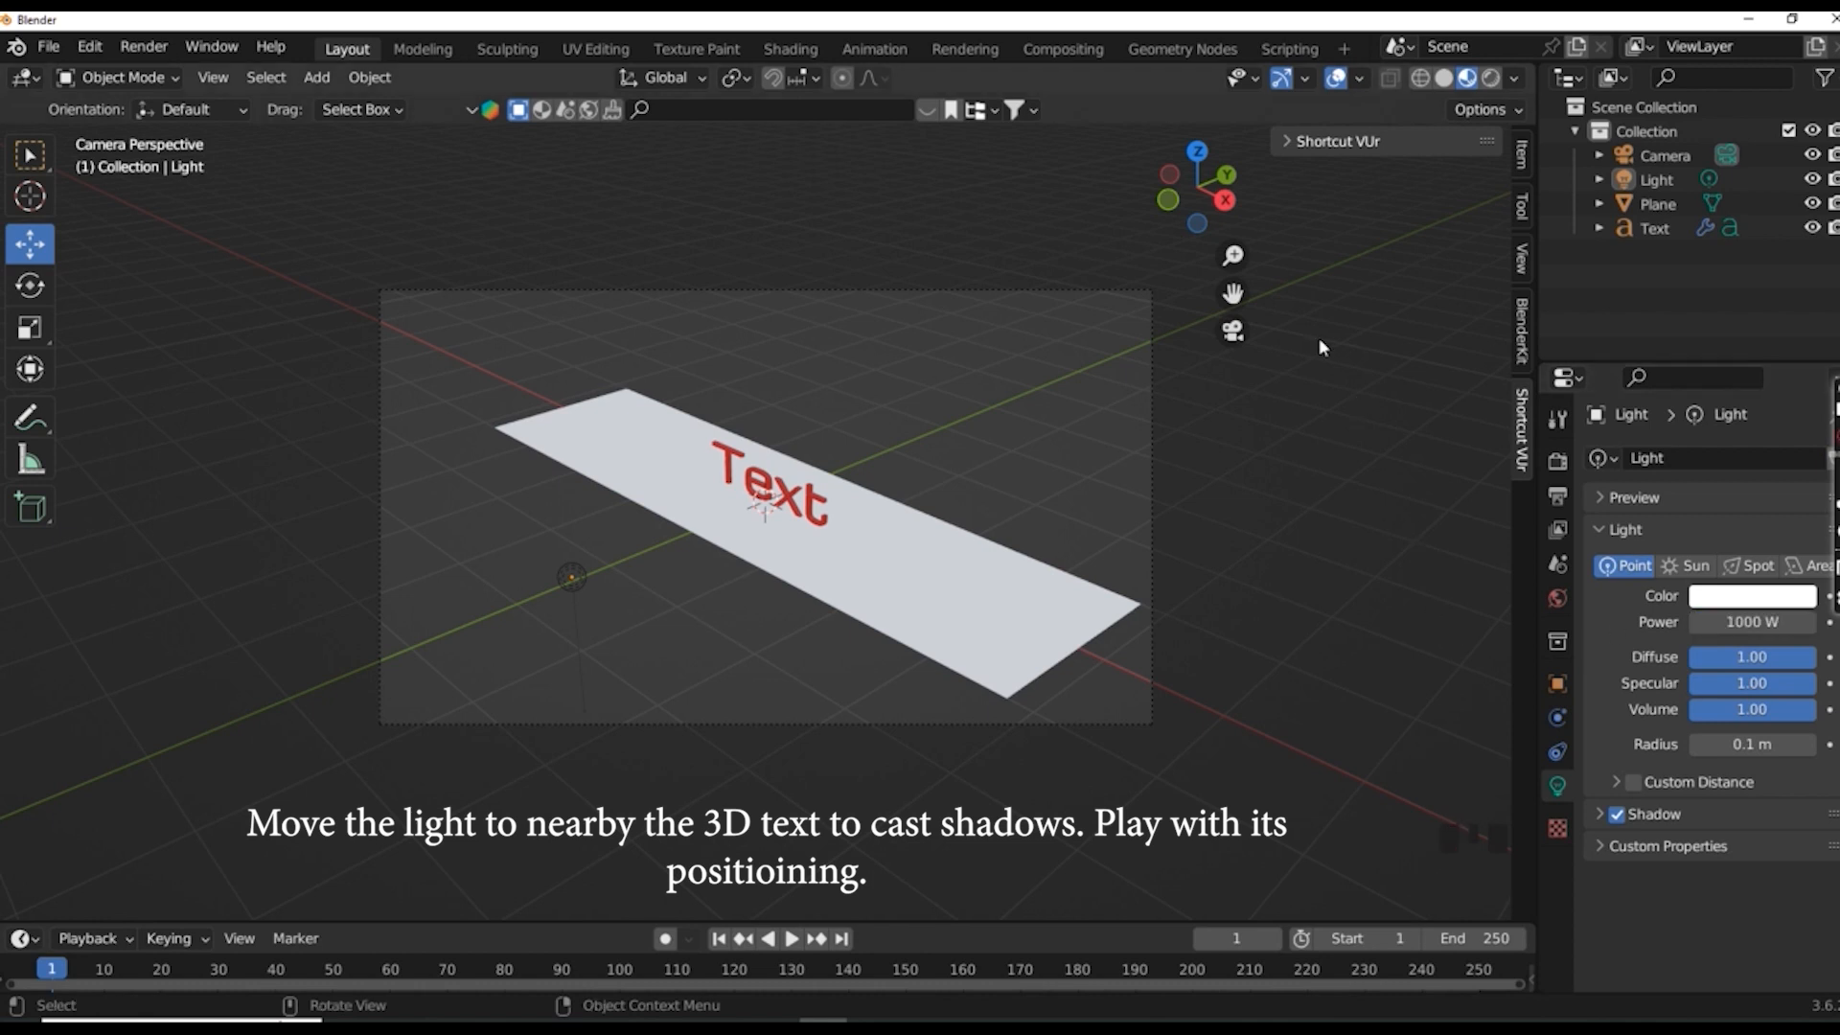
click(1234, 330)
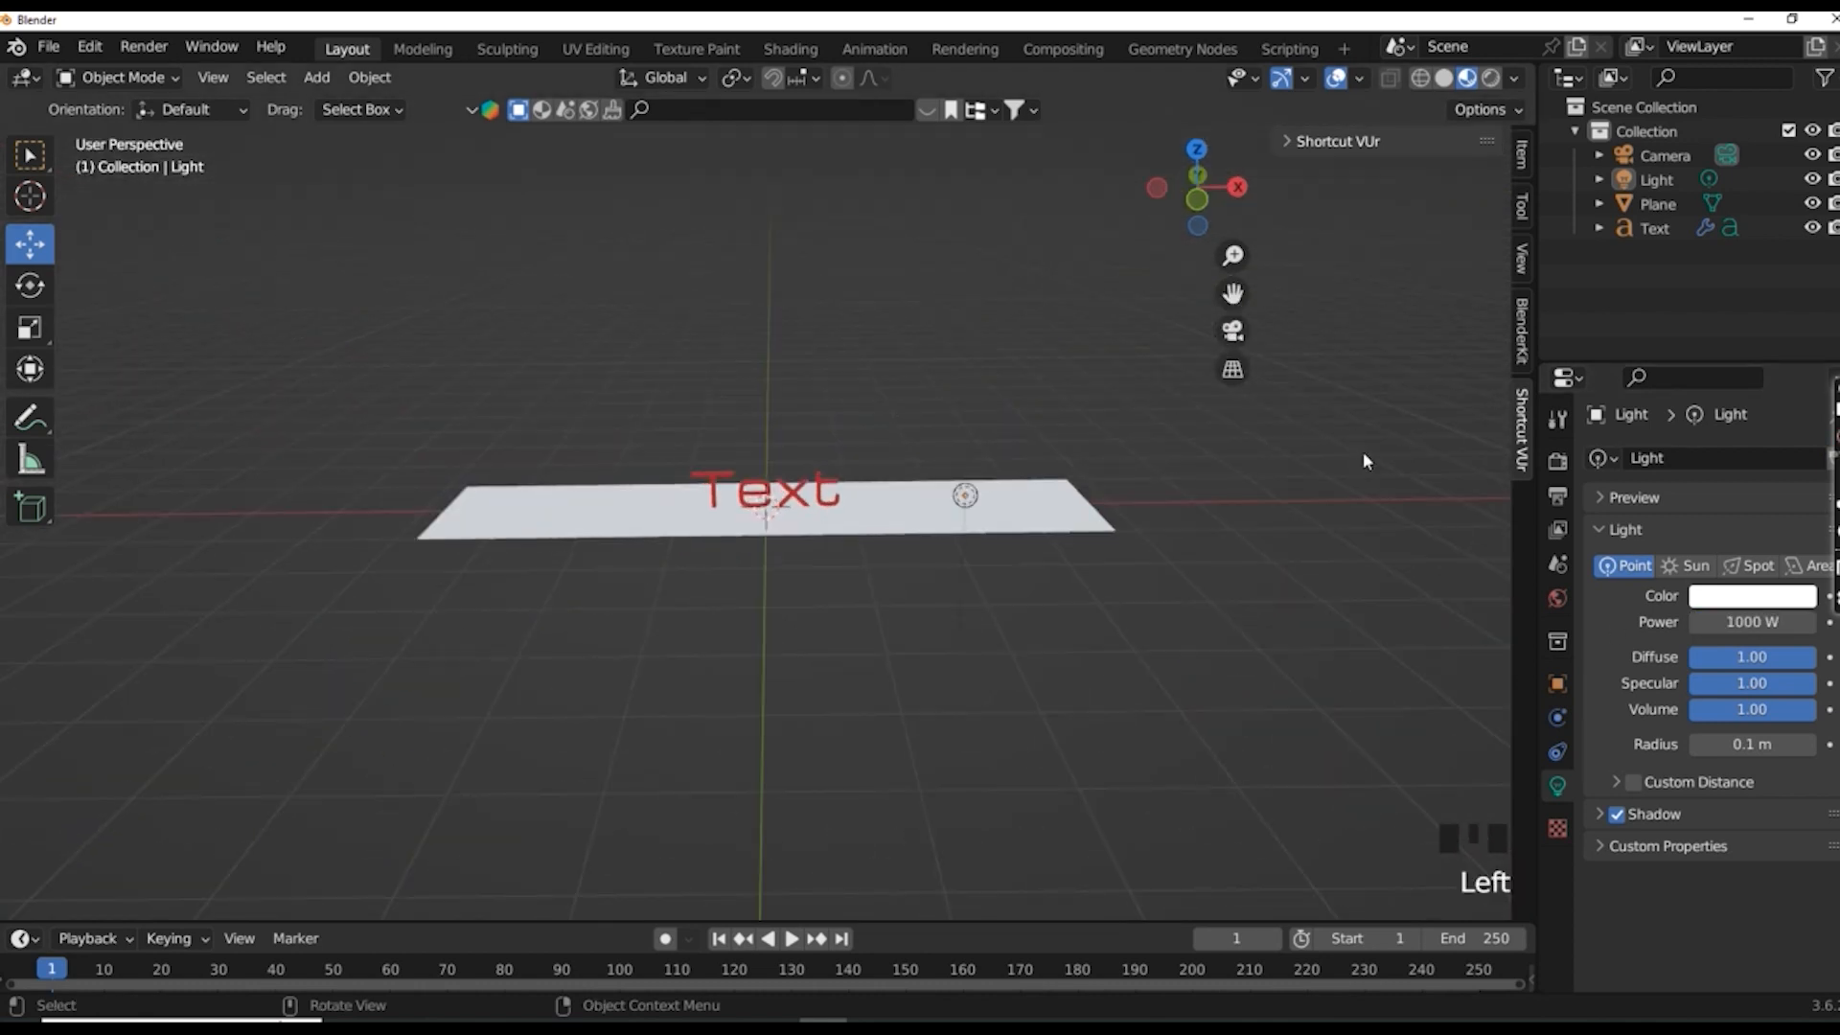
- Make the plane's material reflective by setting its Metallic to 0.463 and Roughness to 0.028
click(1653, 204)
click(1027, 506)
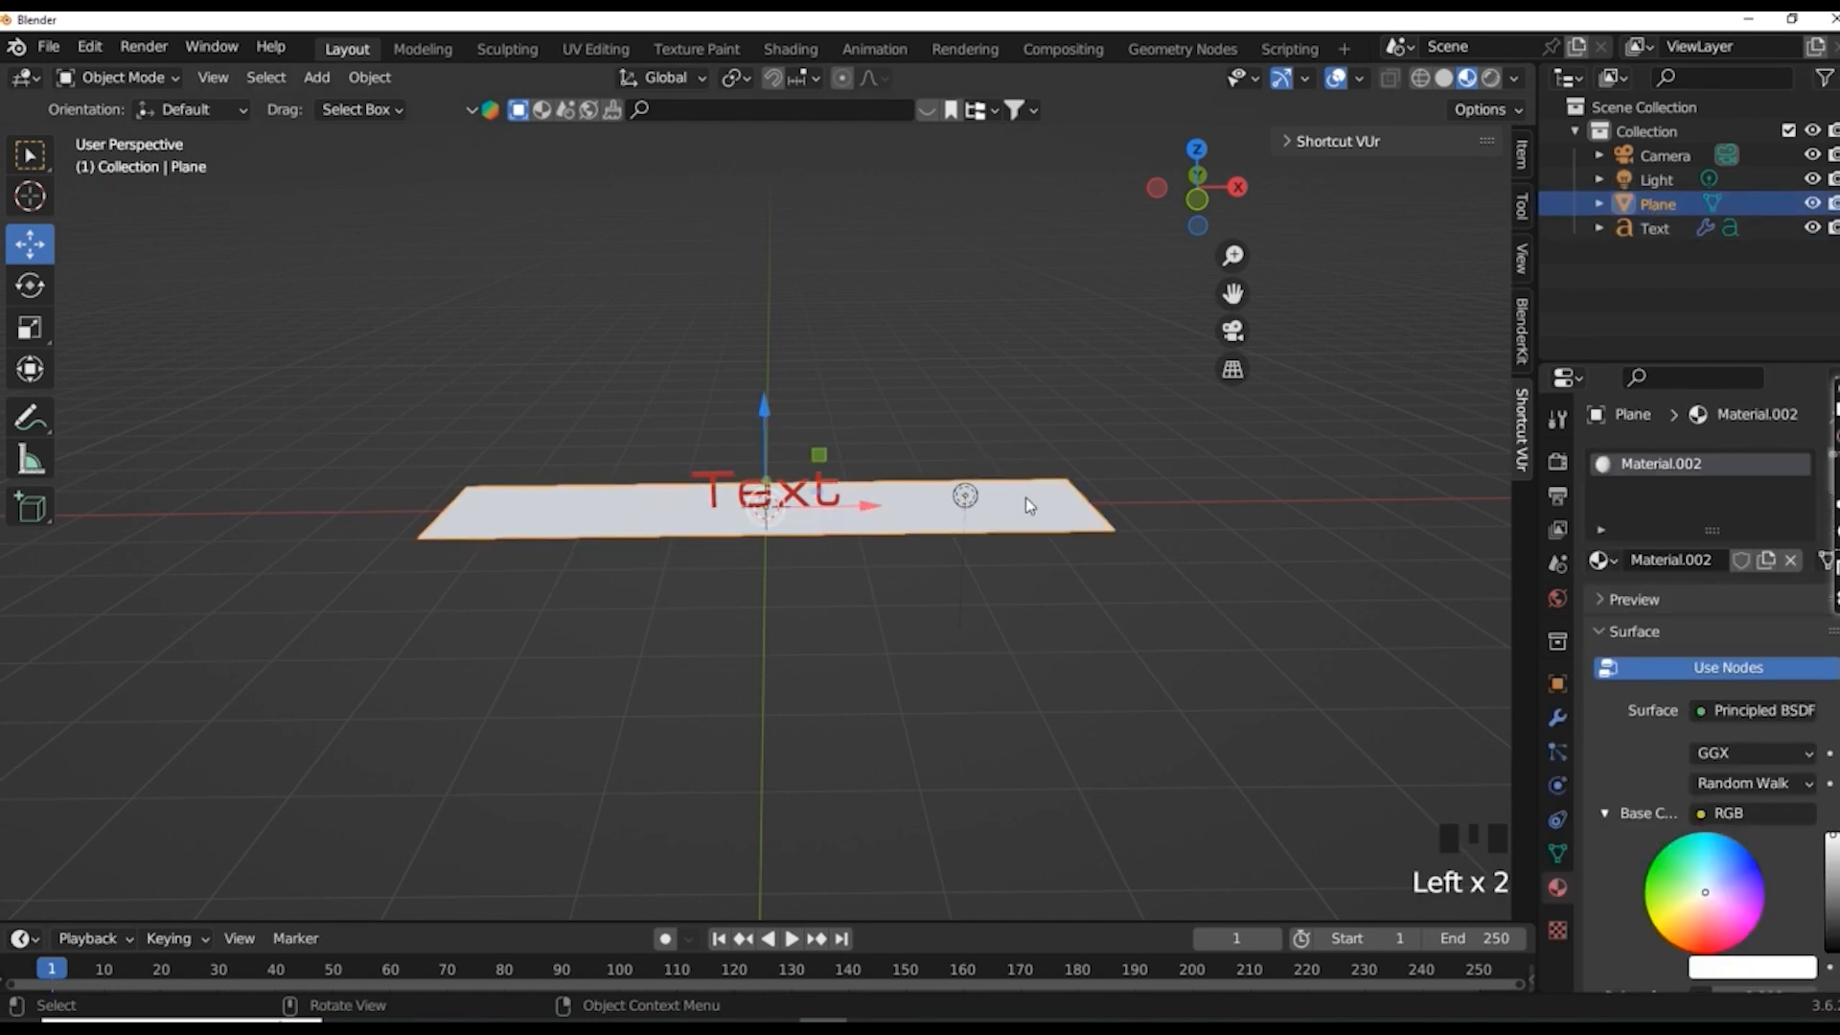
click(1559, 886)
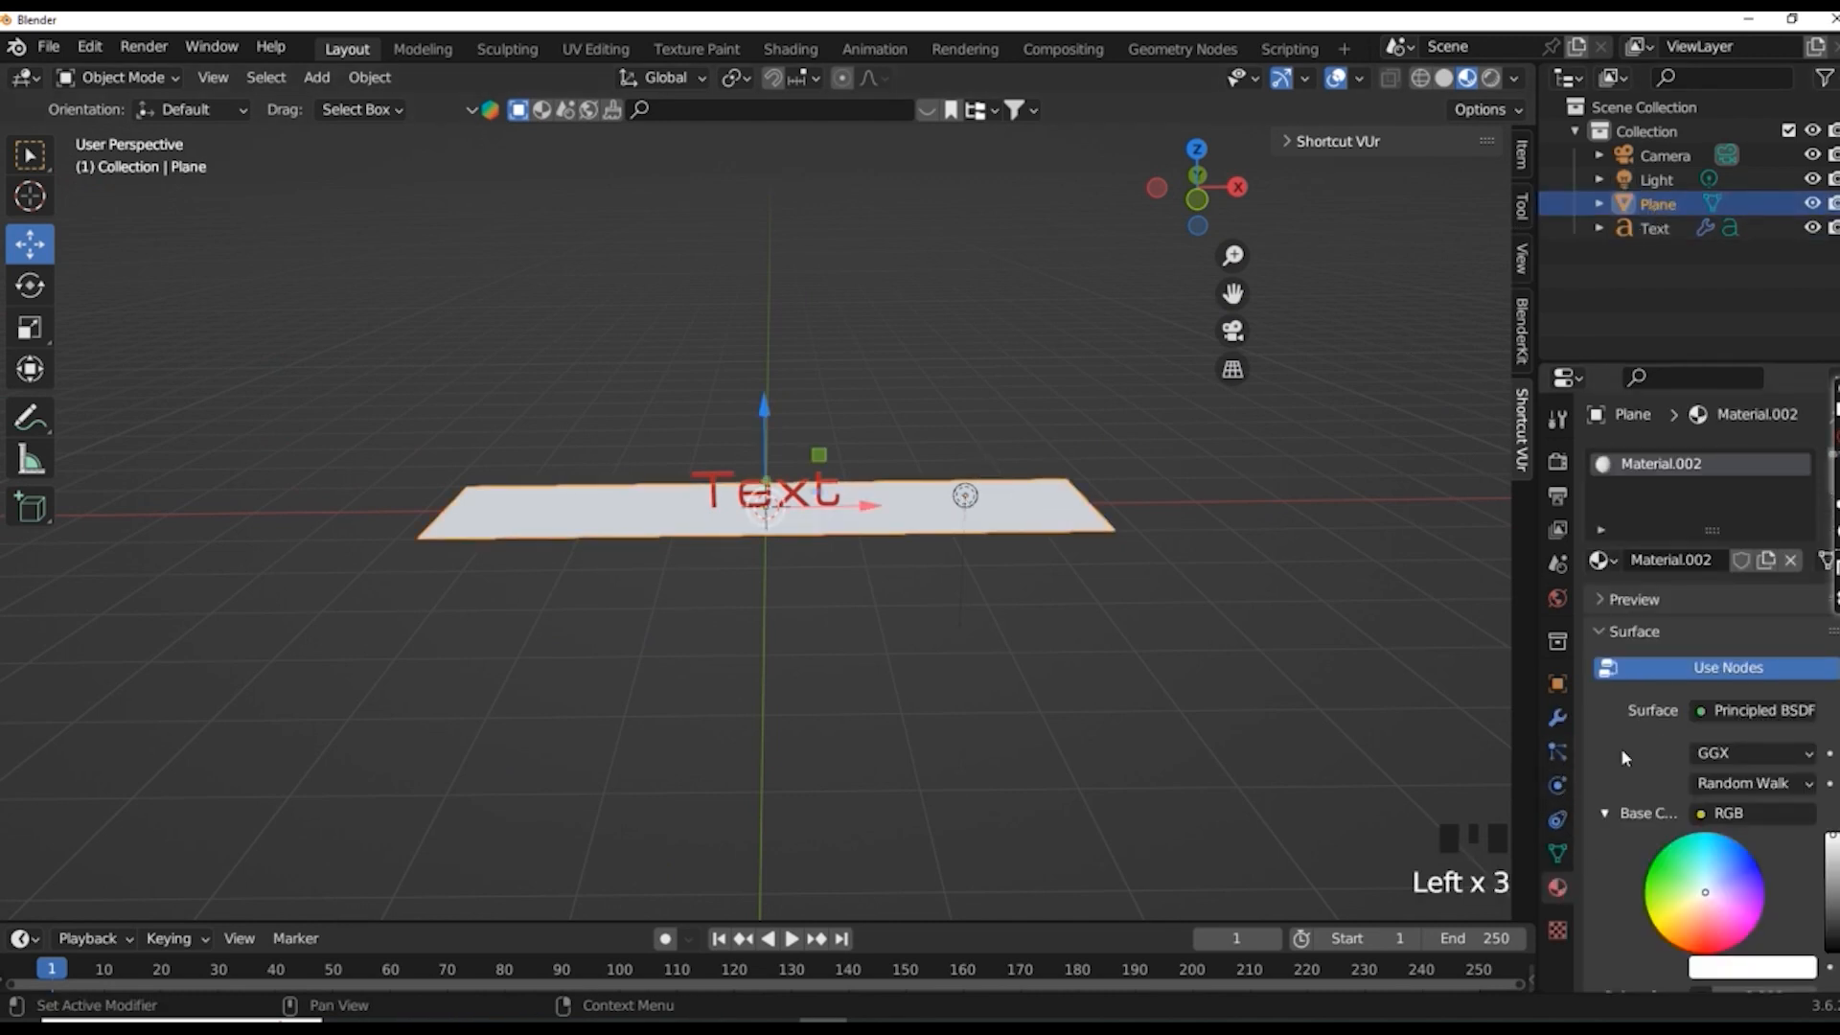
click(1598, 632)
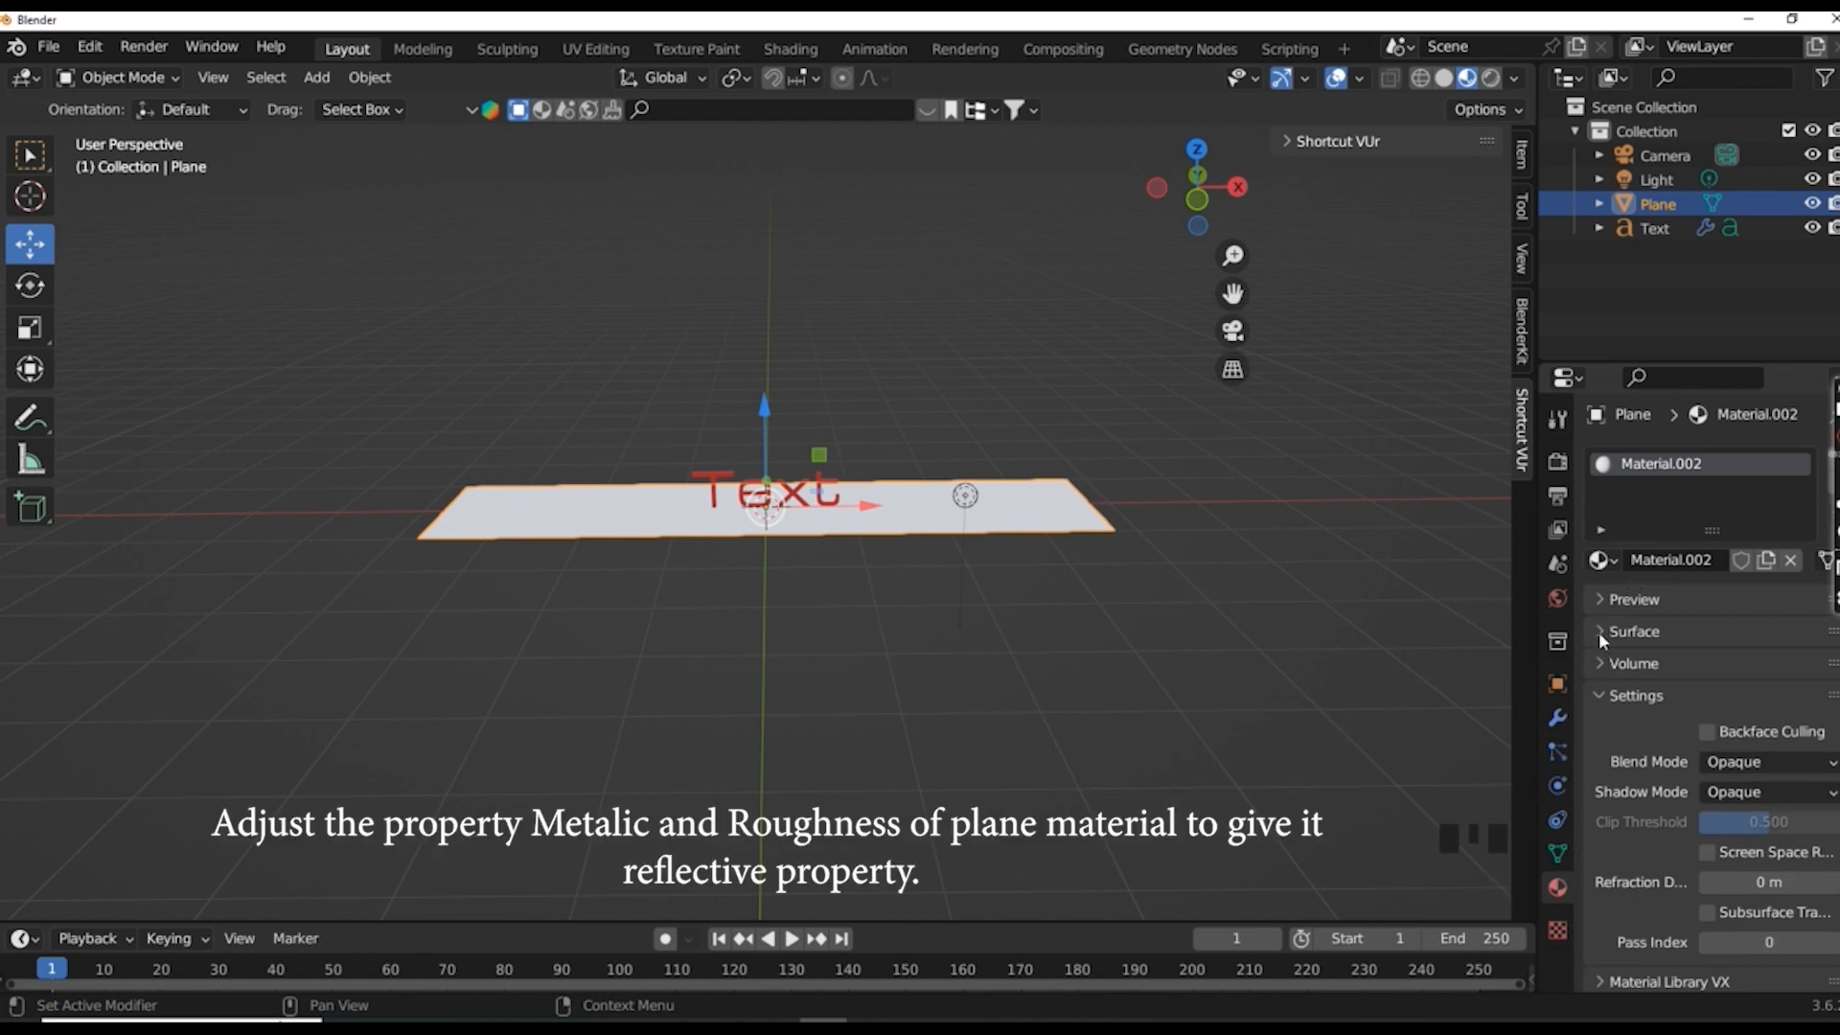
click(1598, 631)
scroll(1631, 751, down, 7)
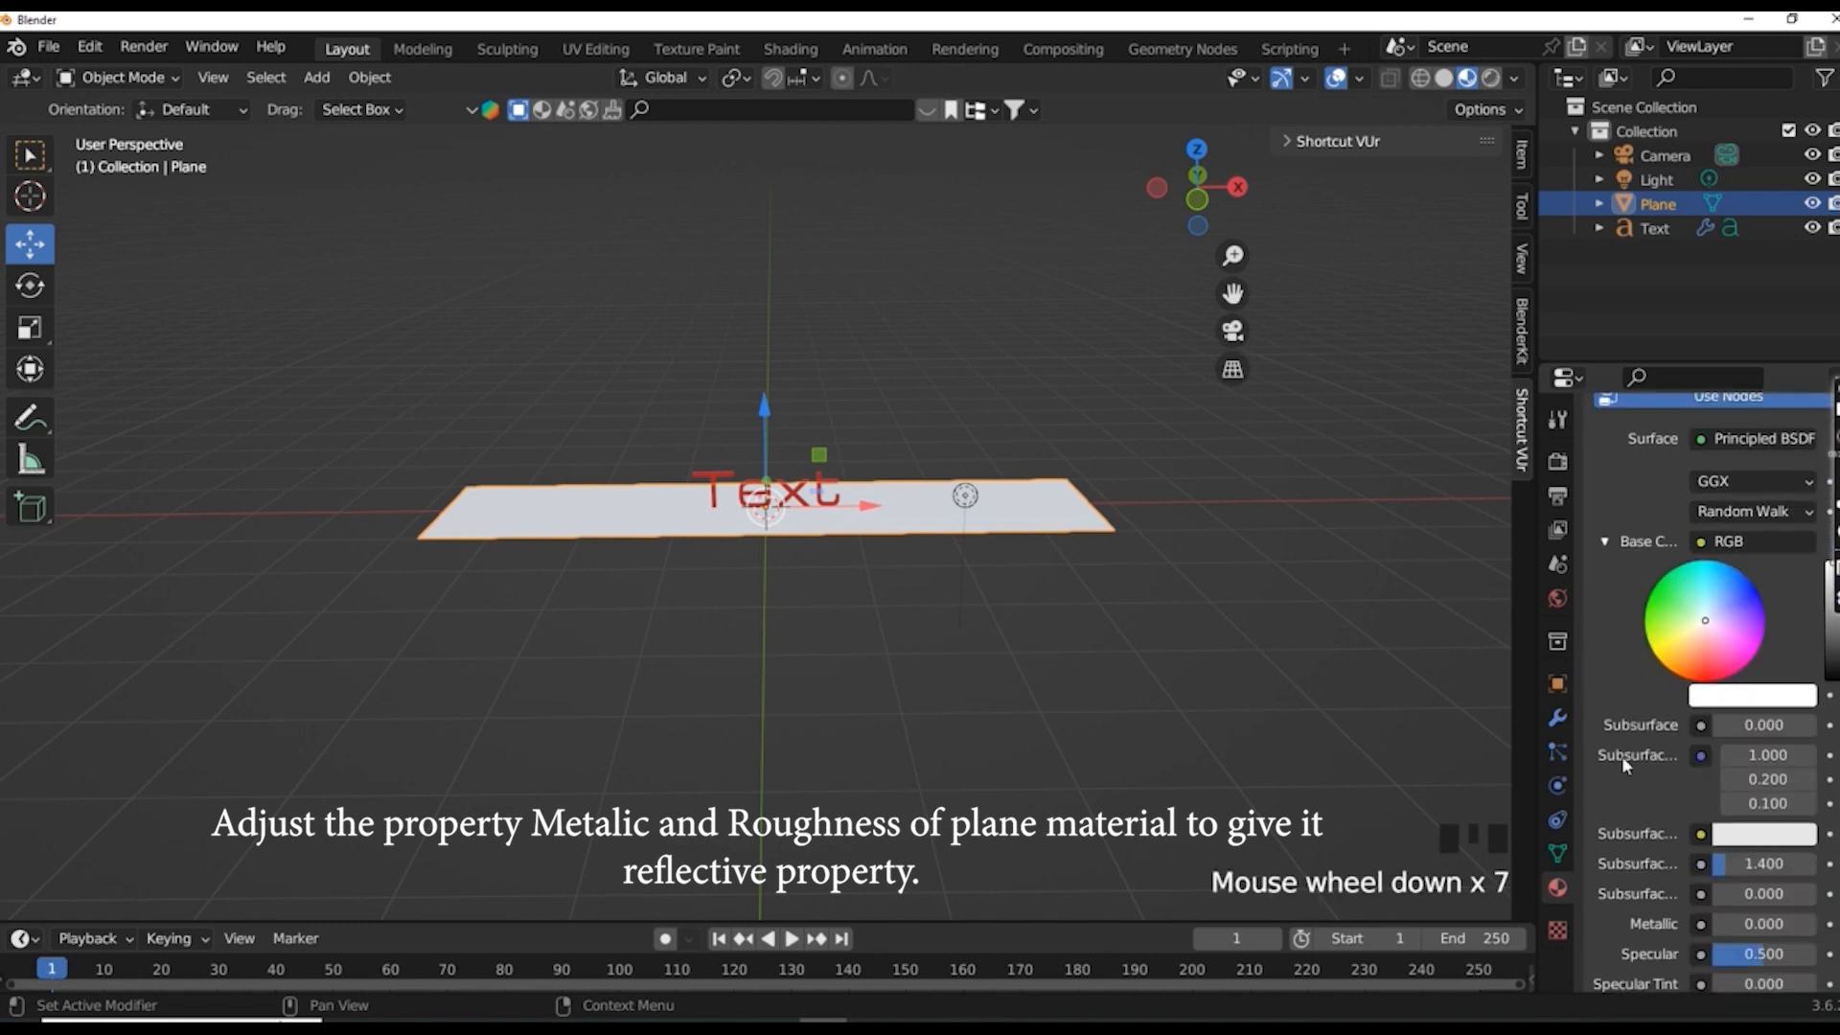
scroll(1621, 754, down, 6)
drag(1717, 691, 1764, 691)
drag(1764, 781, 1716, 781)
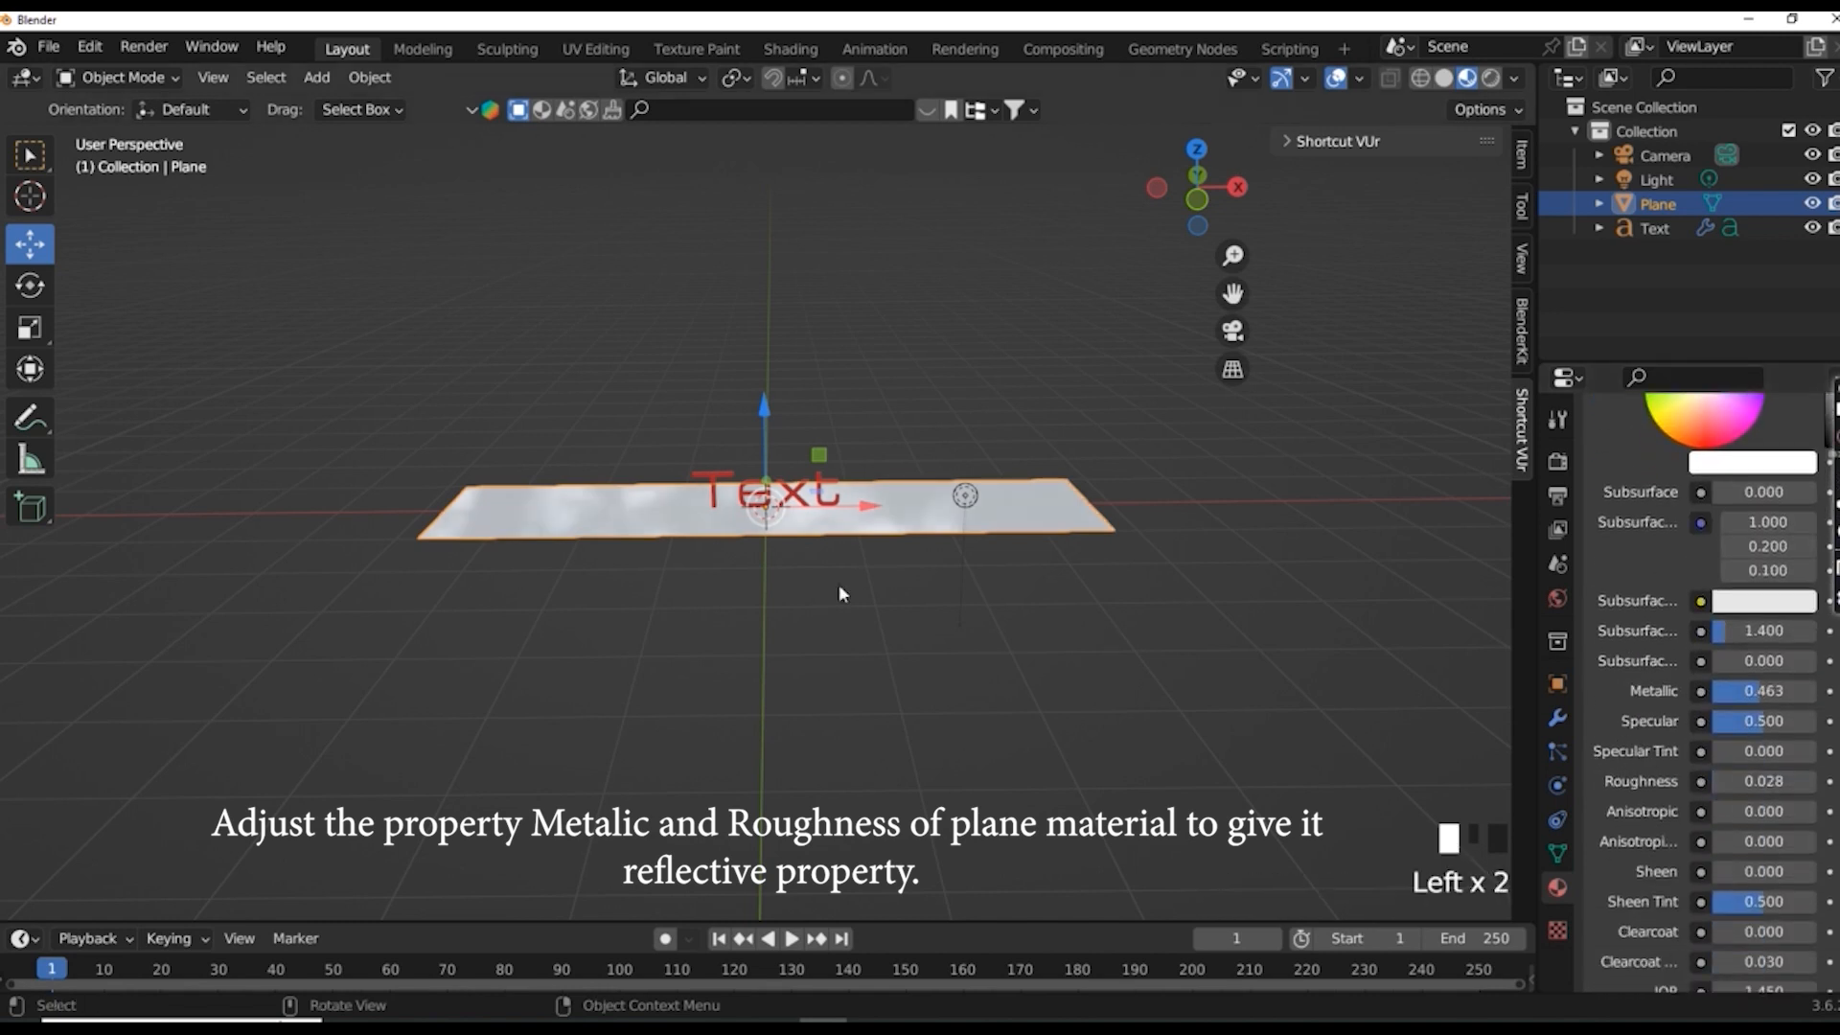
- Inspect the plane's reflective surface up close and from an angle, and switch the viewport to Rendered shading
scroll(764, 448, up, 1)
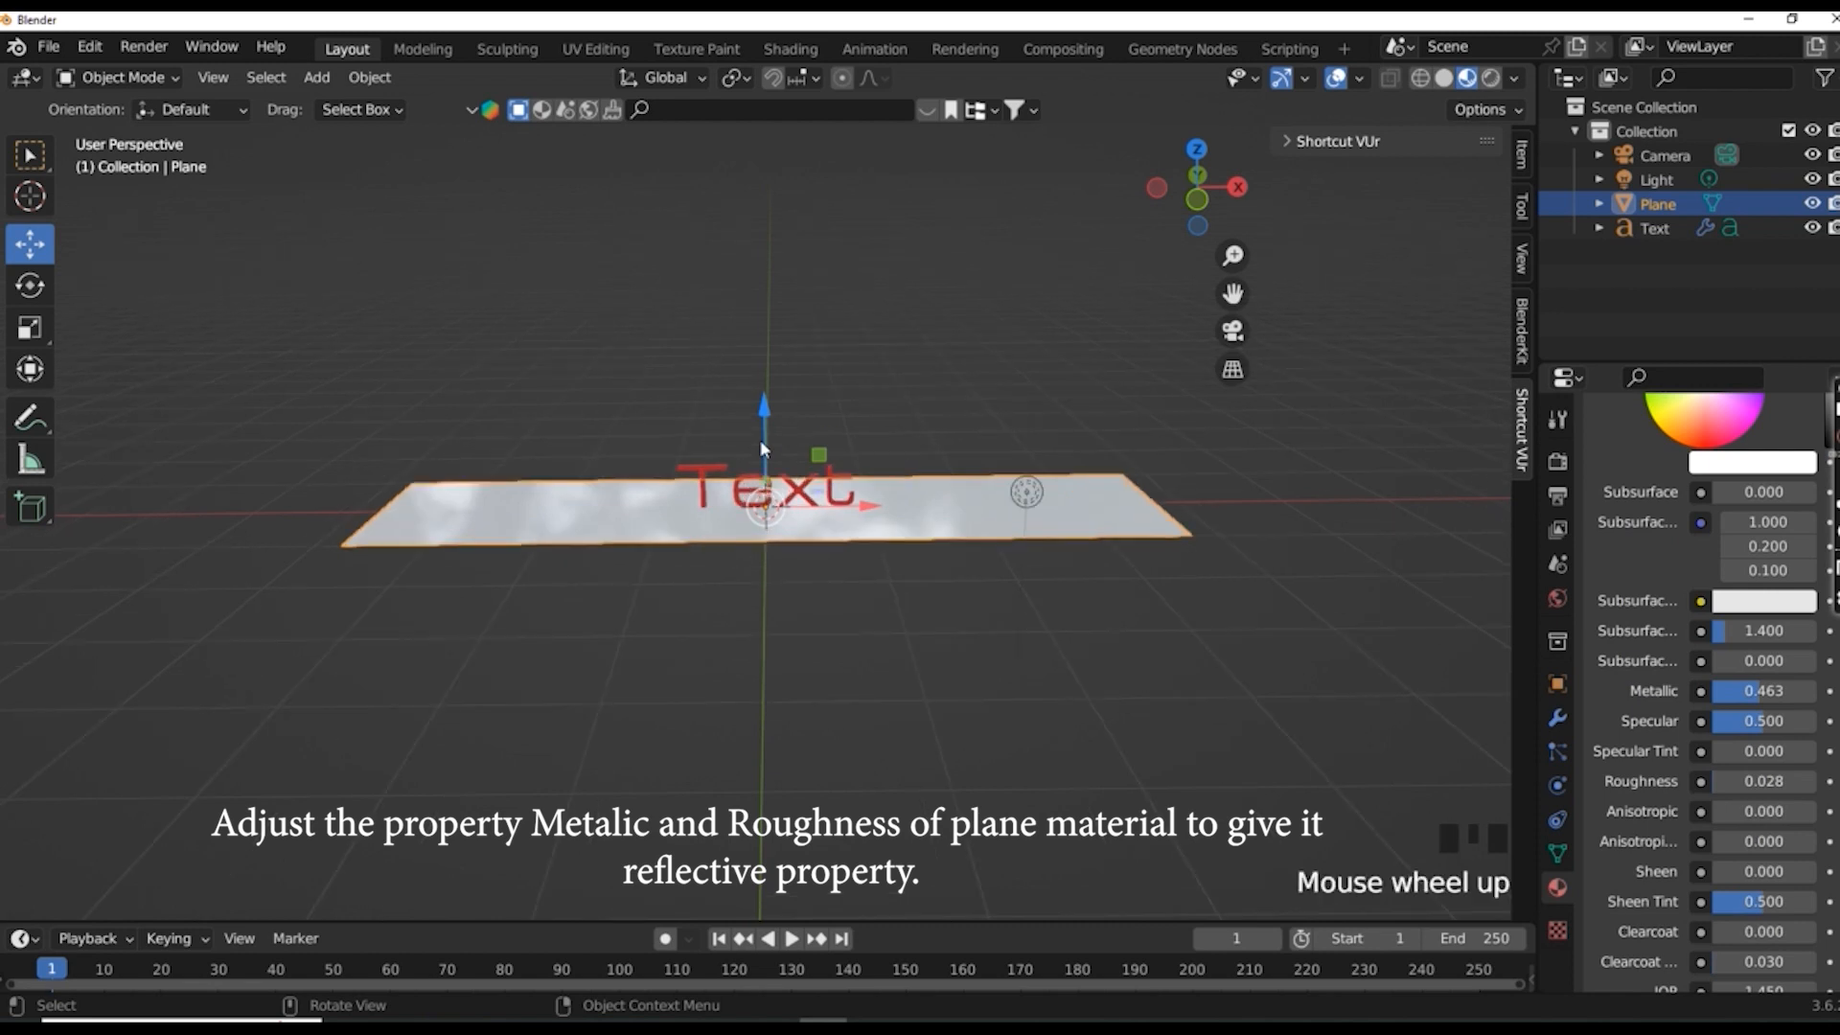
scroll(730, 473, up, 4)
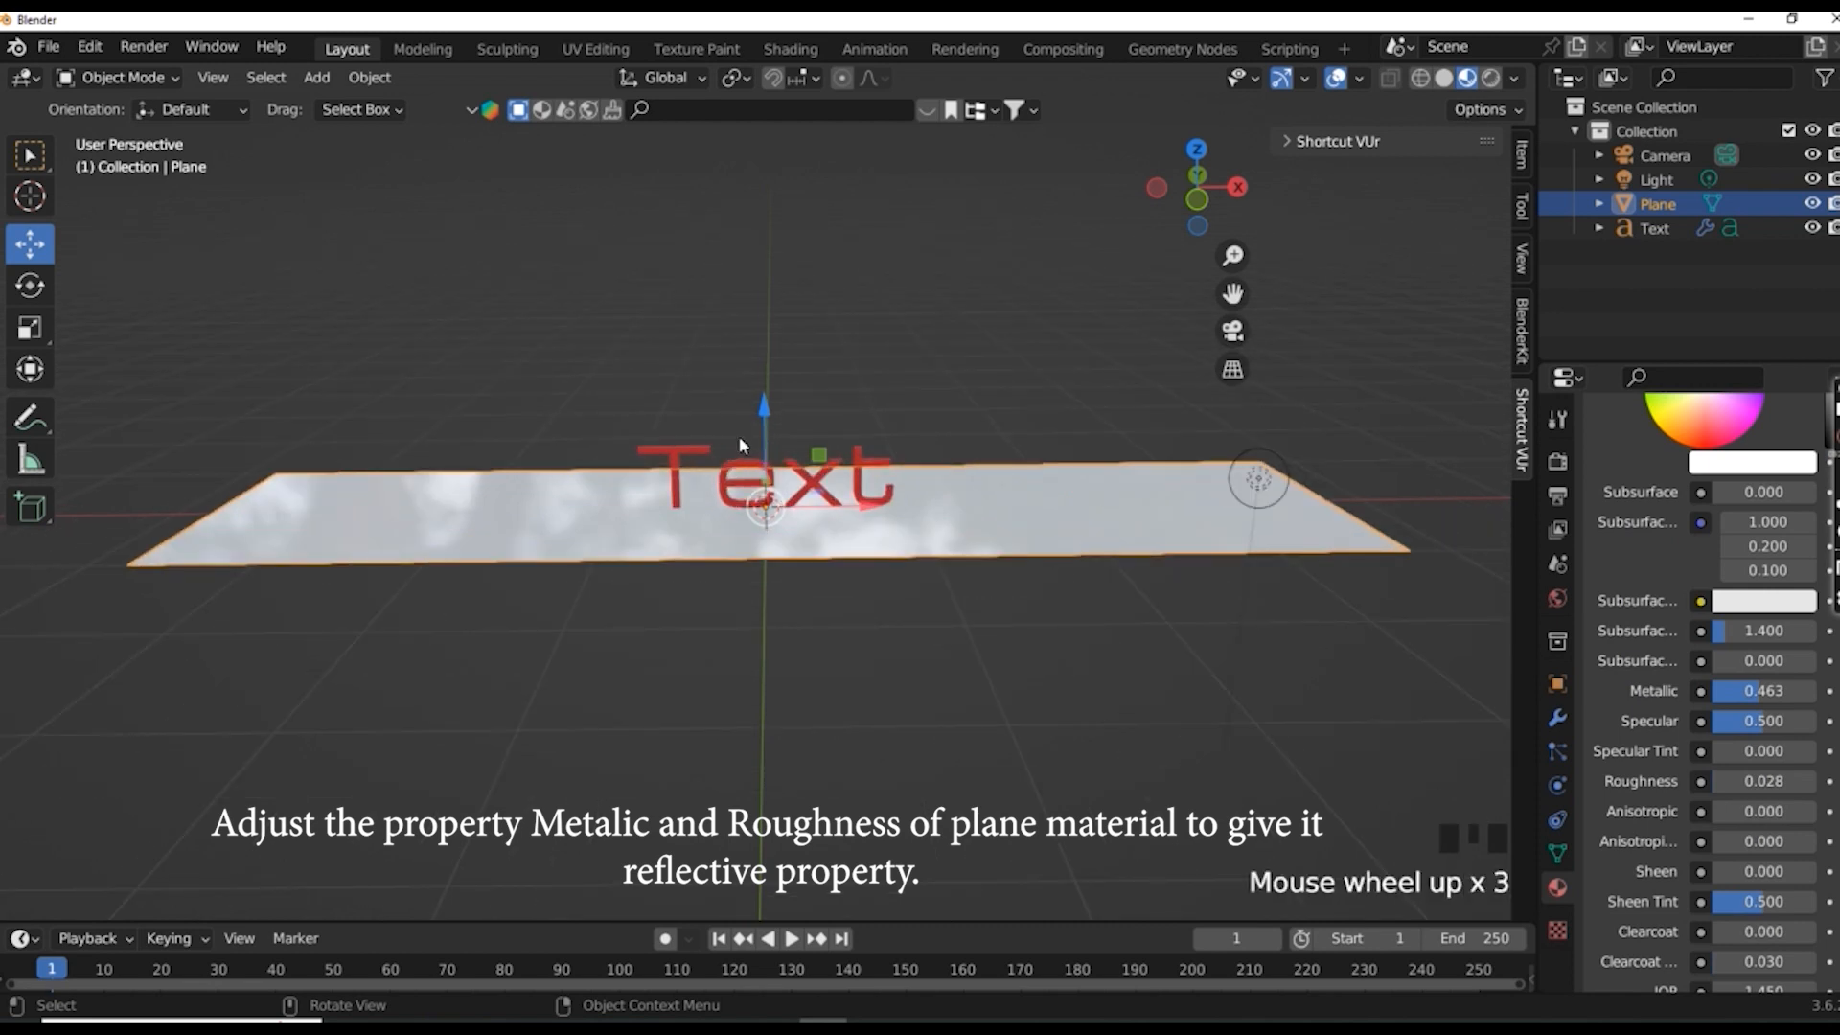
scroll(742, 446, up, 1)
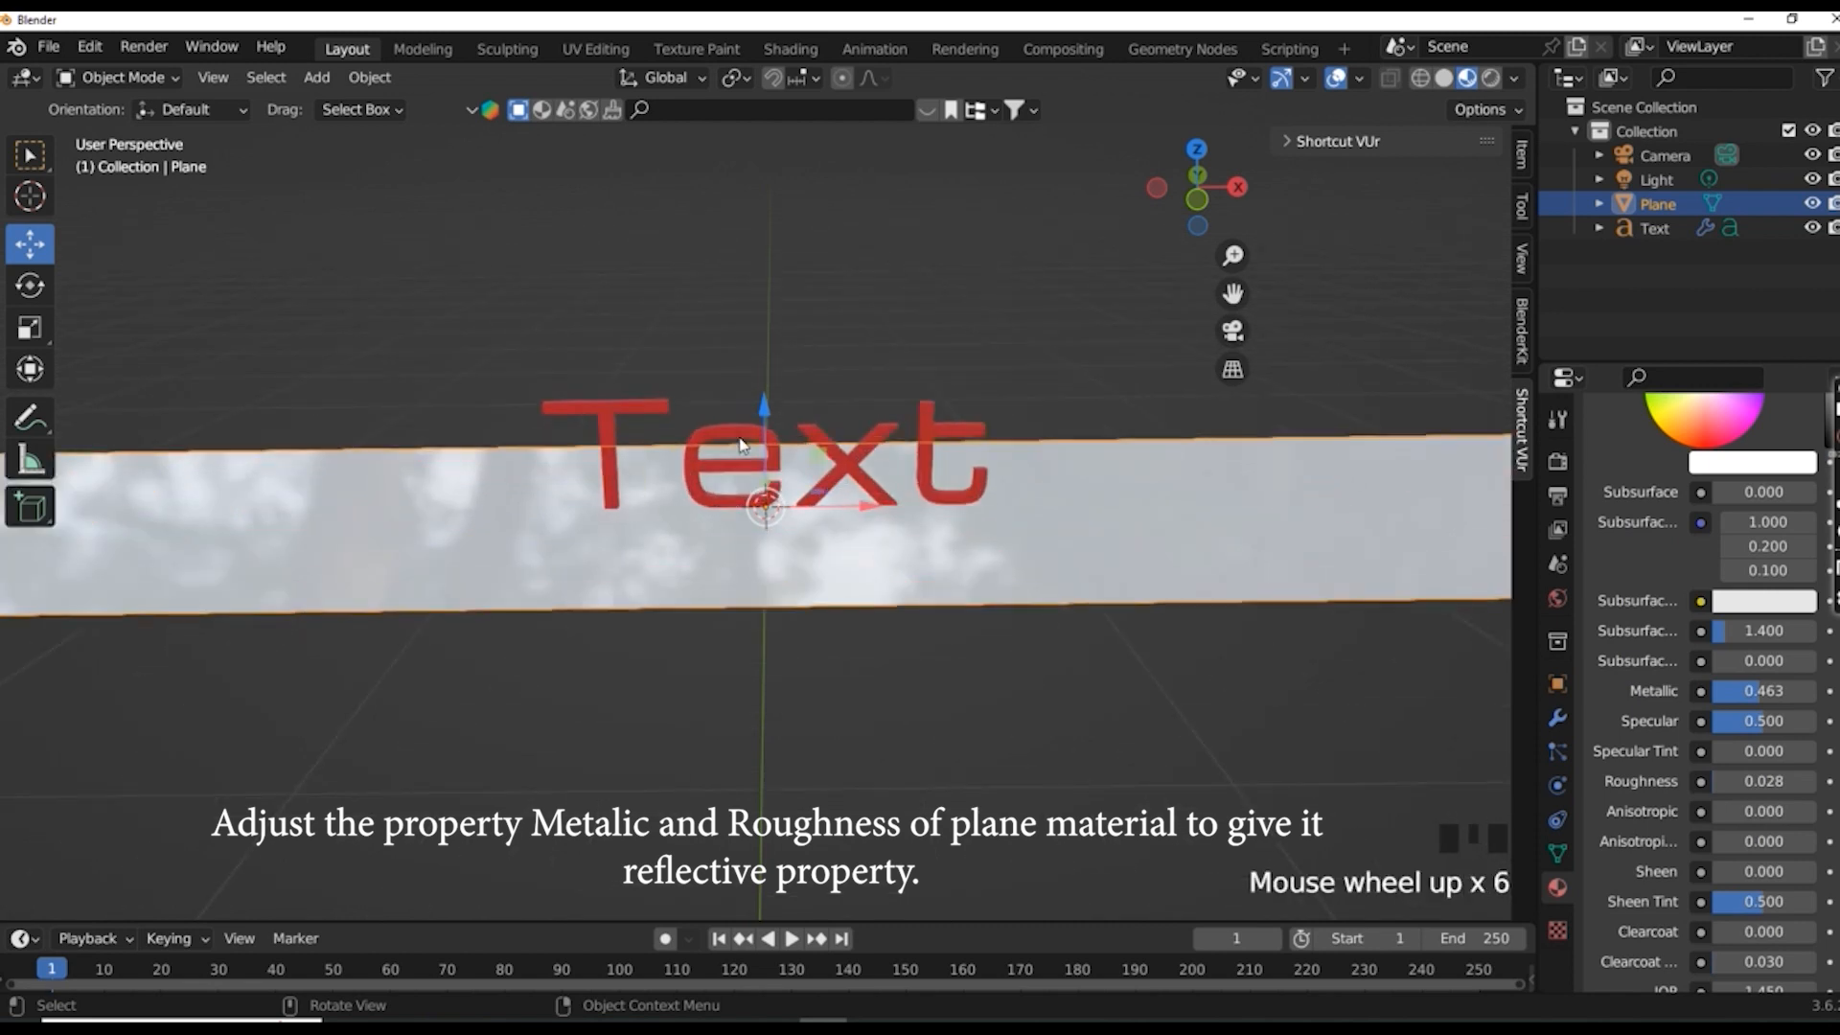
scroll(739, 436, down, 3)
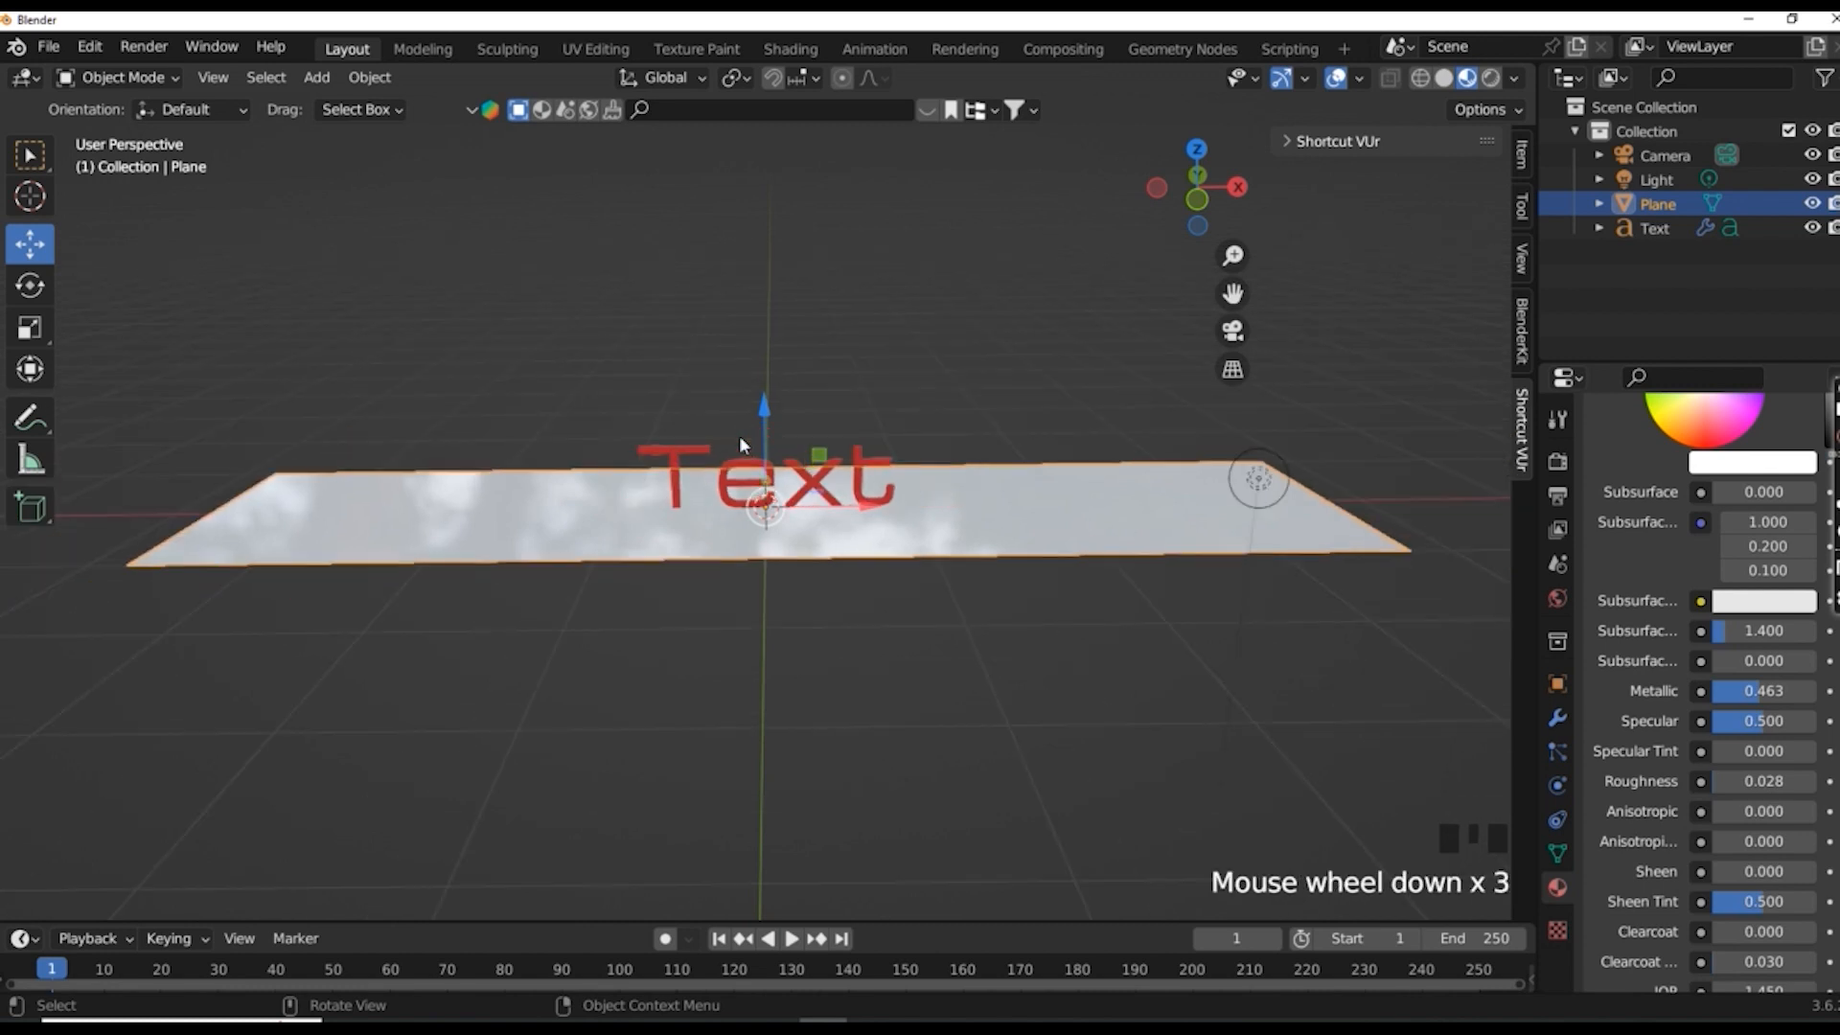
middle_drag(815, 539, 1047, 516)
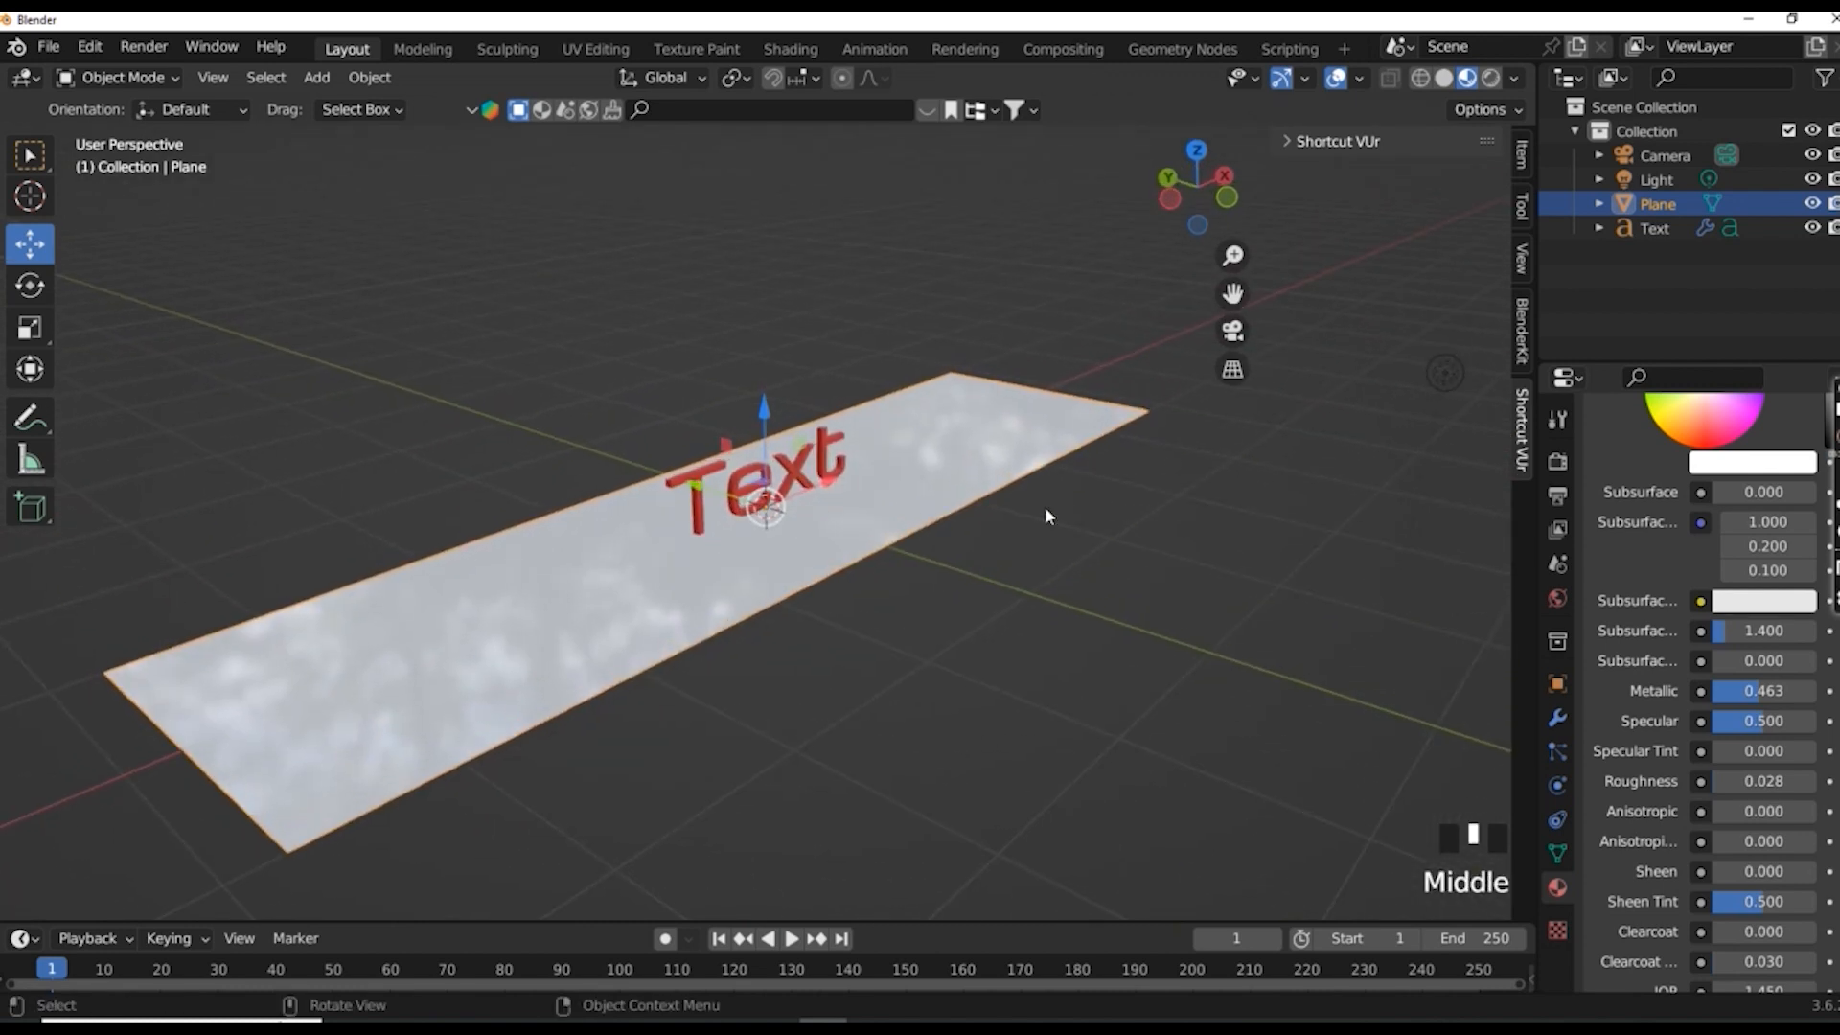
click(1490, 78)
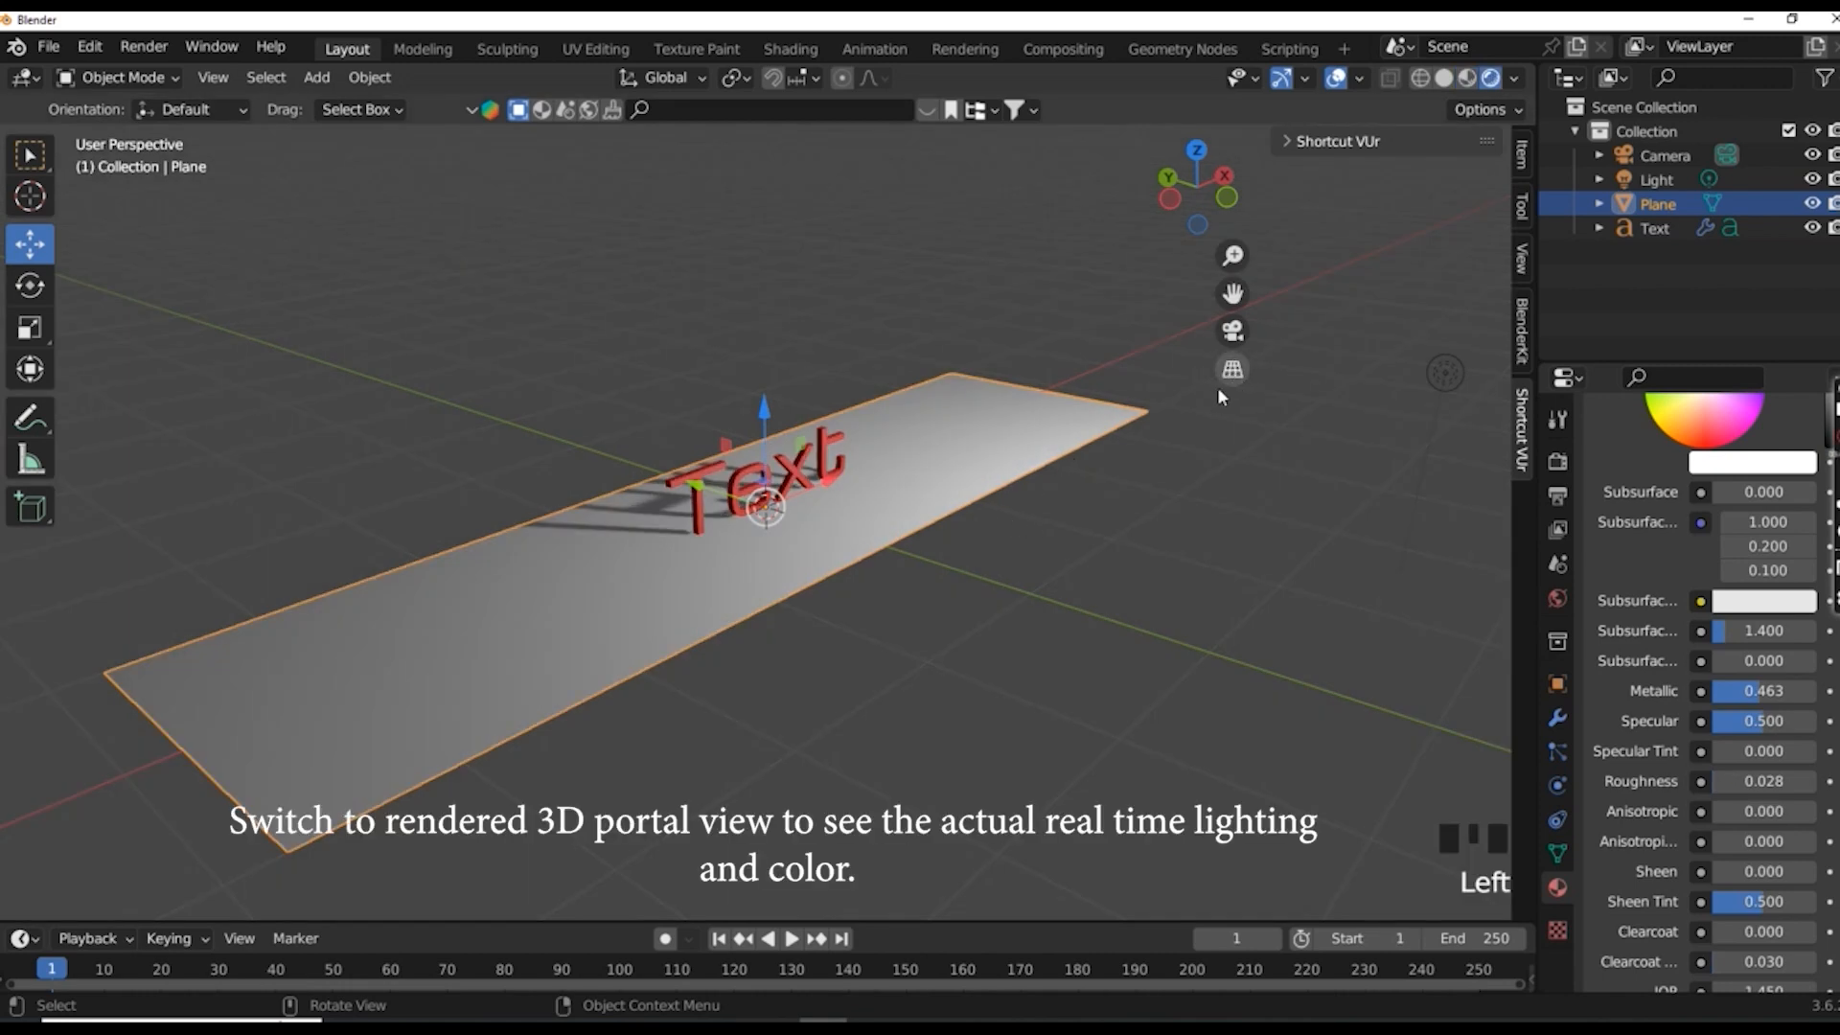
- Select the light and move it along the X axis back toward the text
middle_drag(1123, 479, 1092, 563)
click(1112, 589)
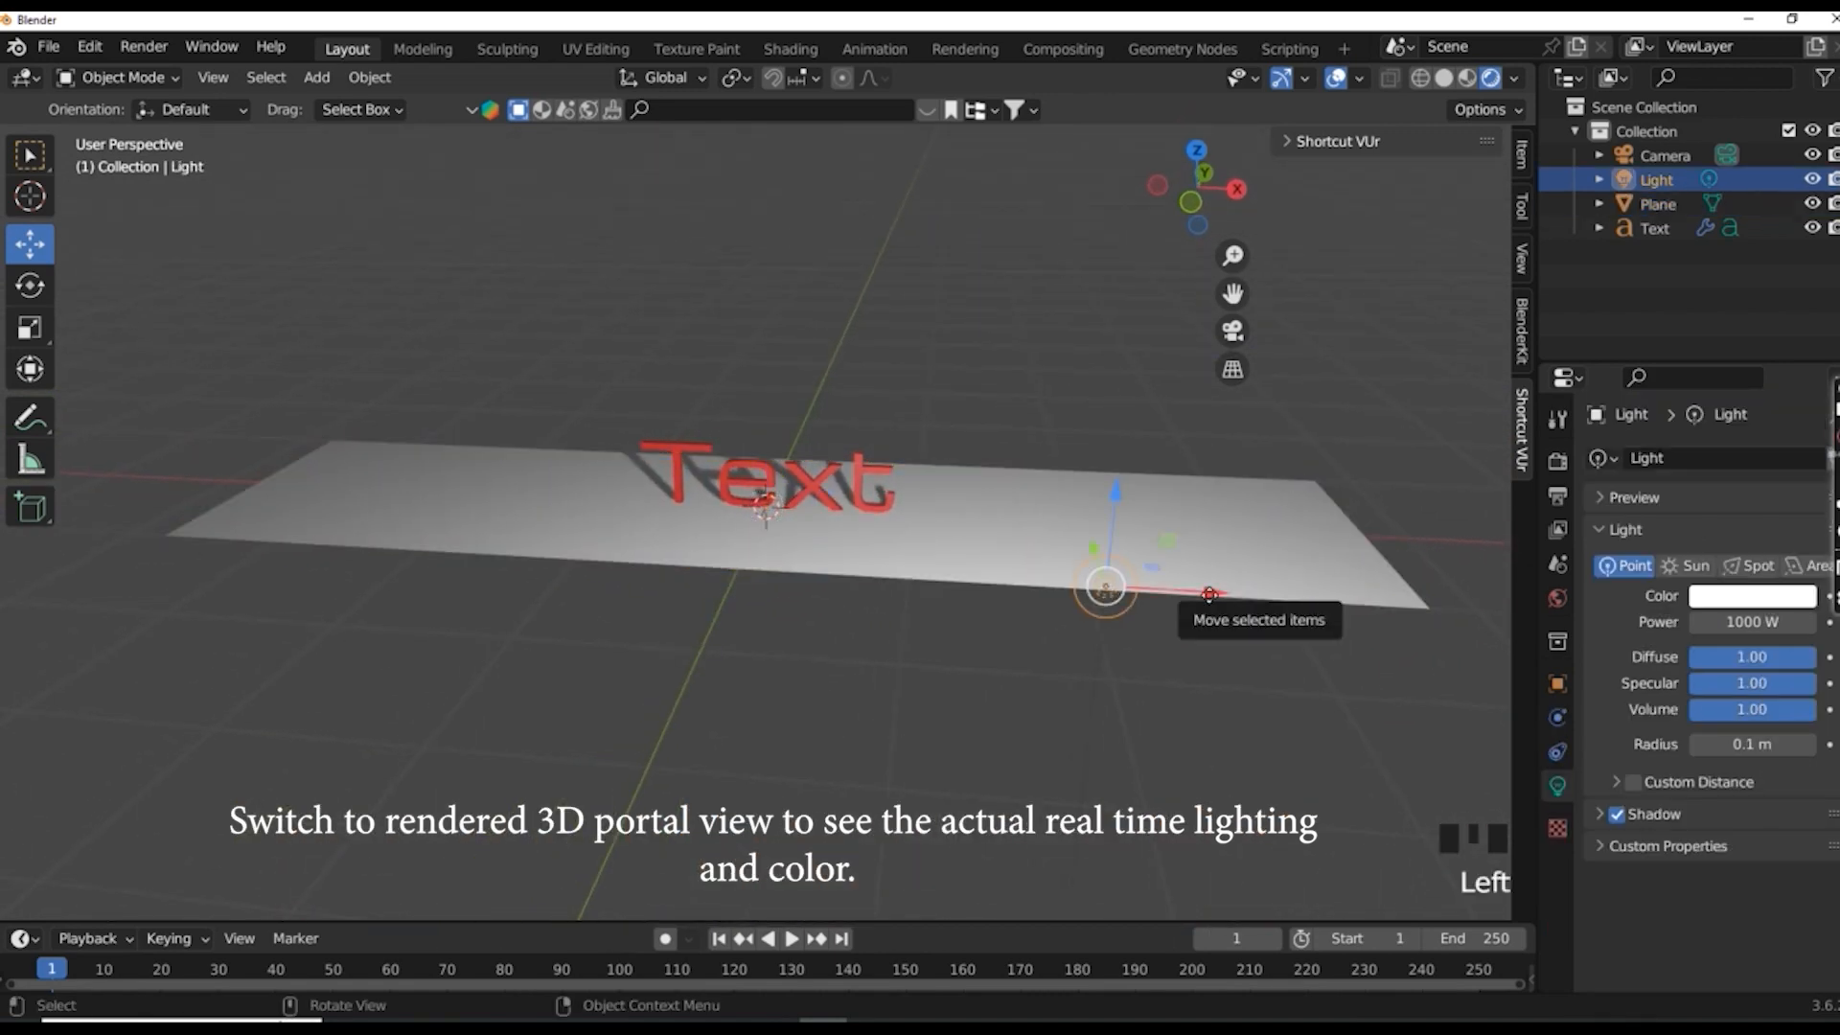
drag(1188, 591, 885, 602)
middle_drag(885, 602, 937, 606)
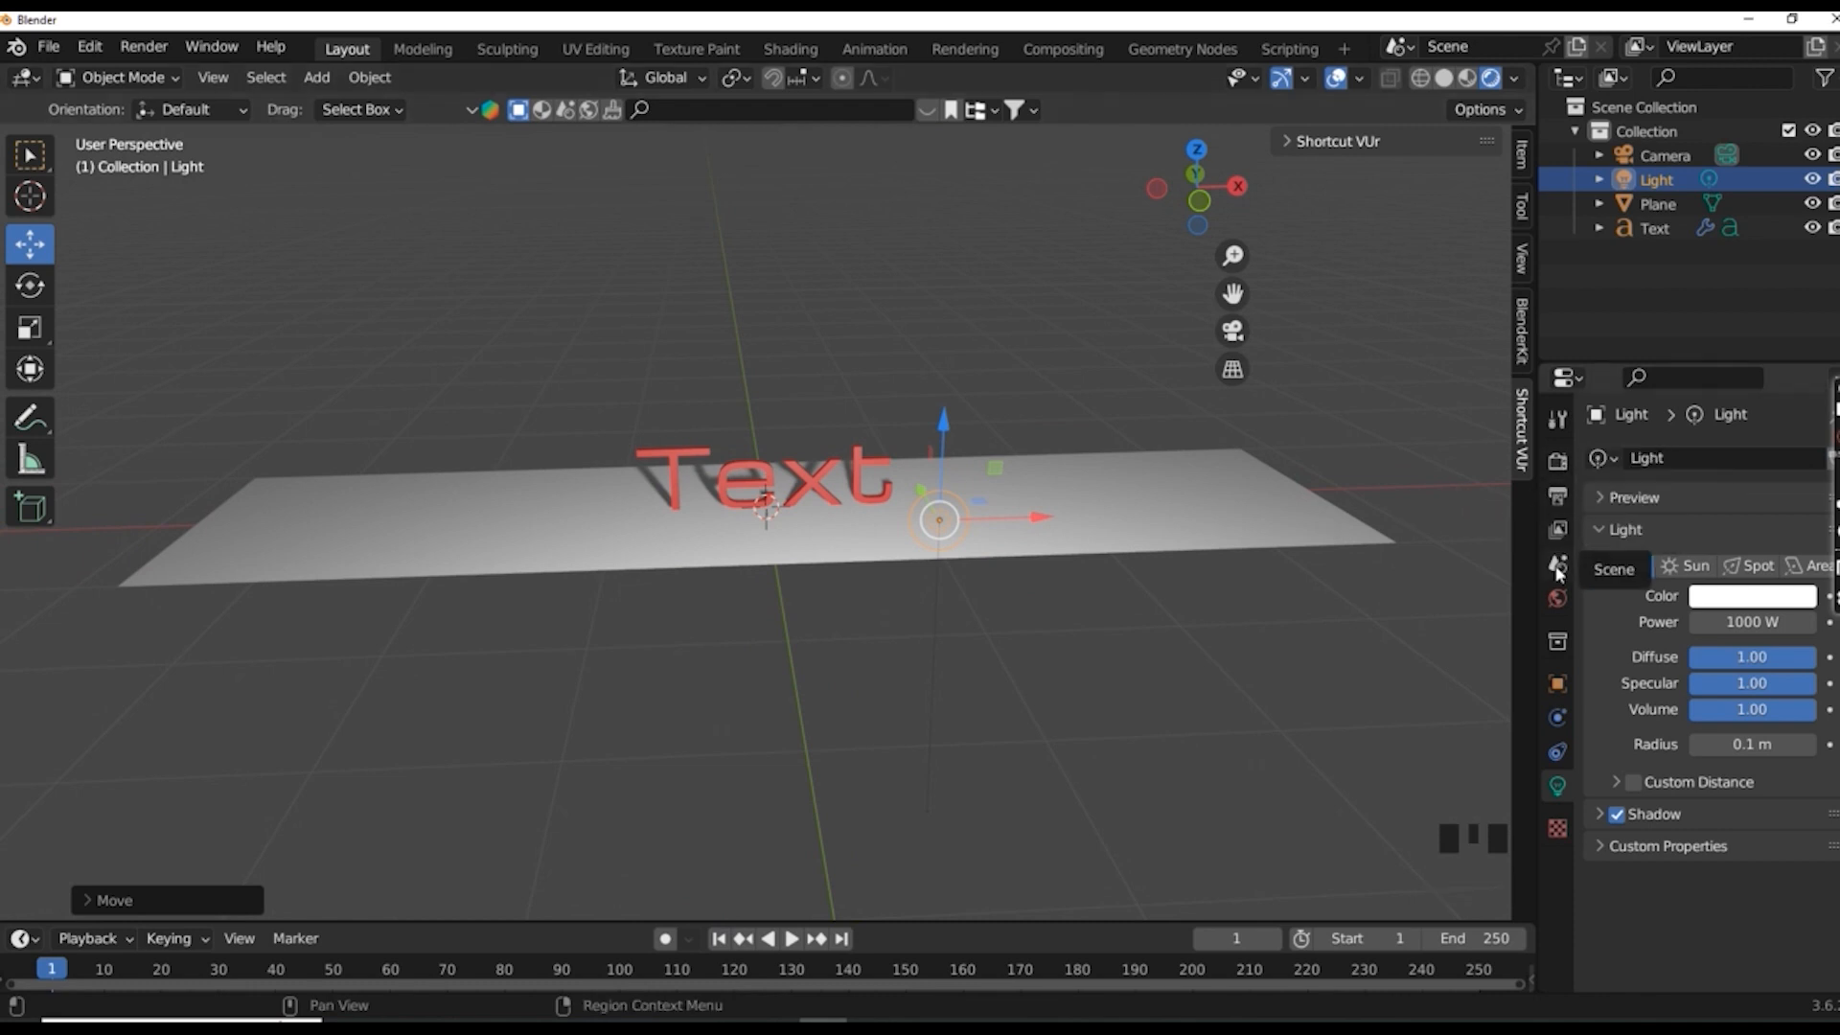
- Assign an RGB input to the world background color
click(1556, 596)
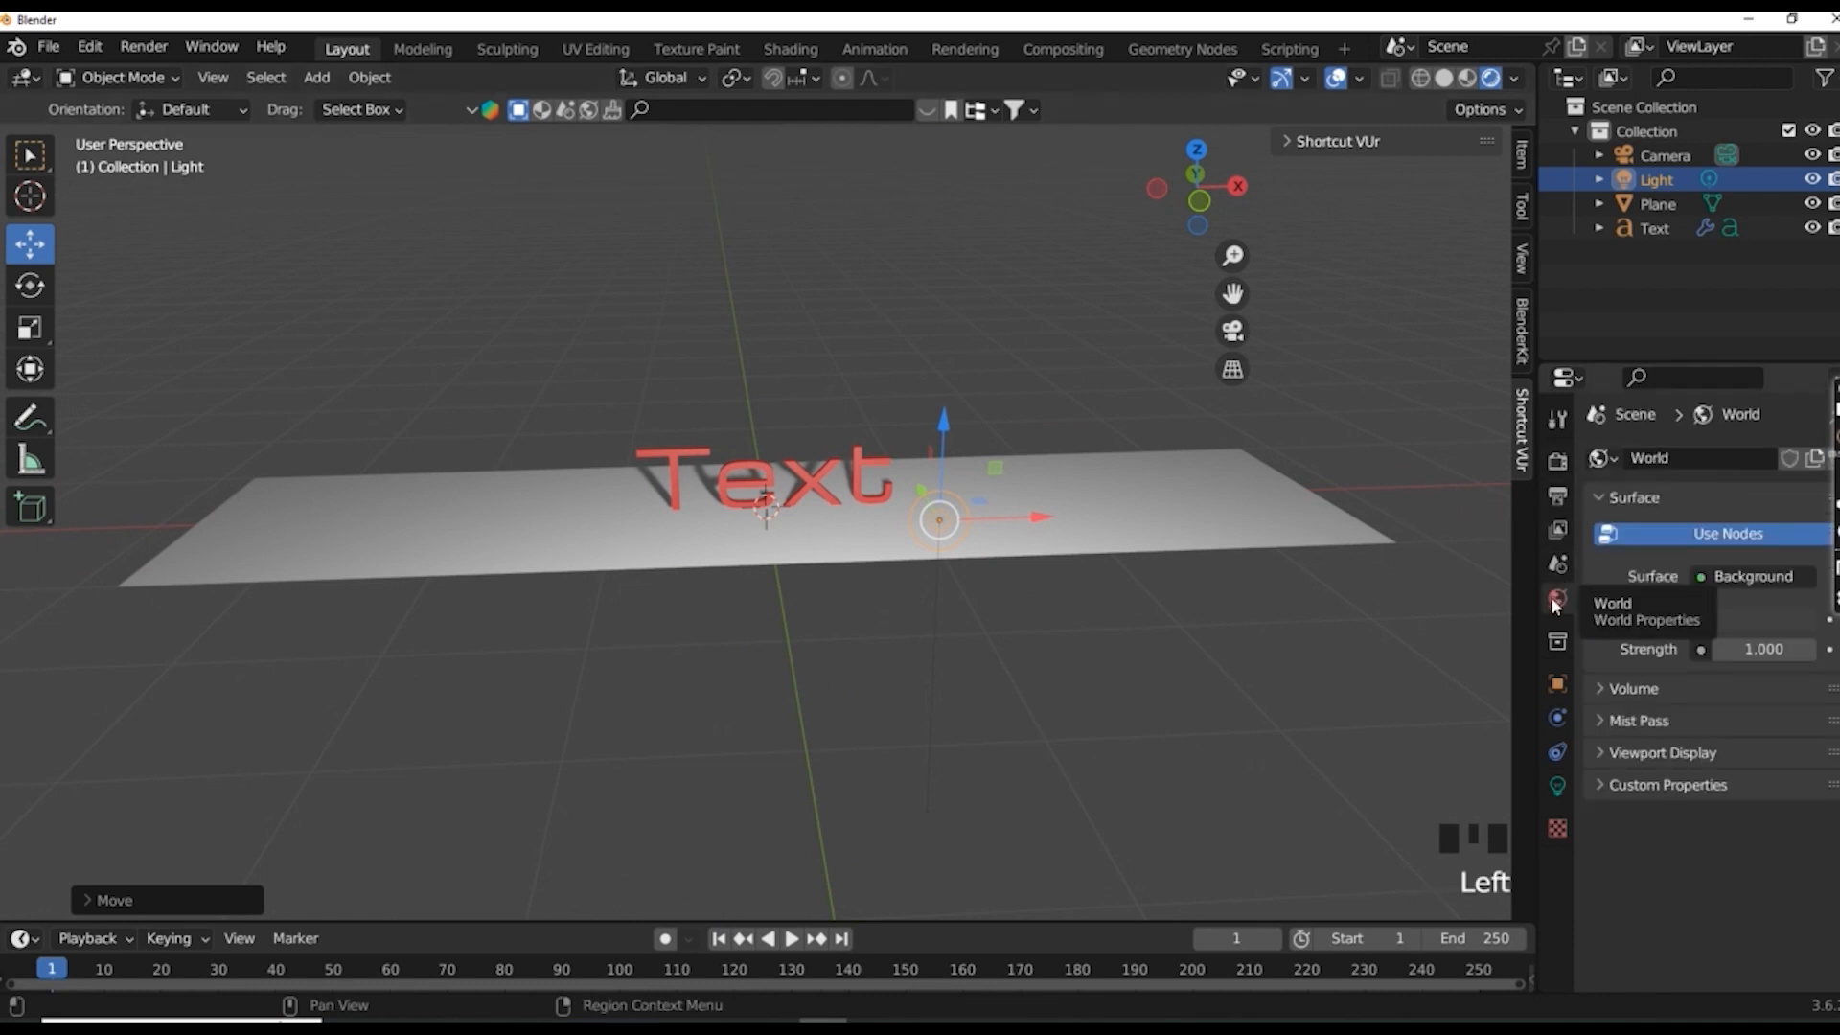
click(1699, 620)
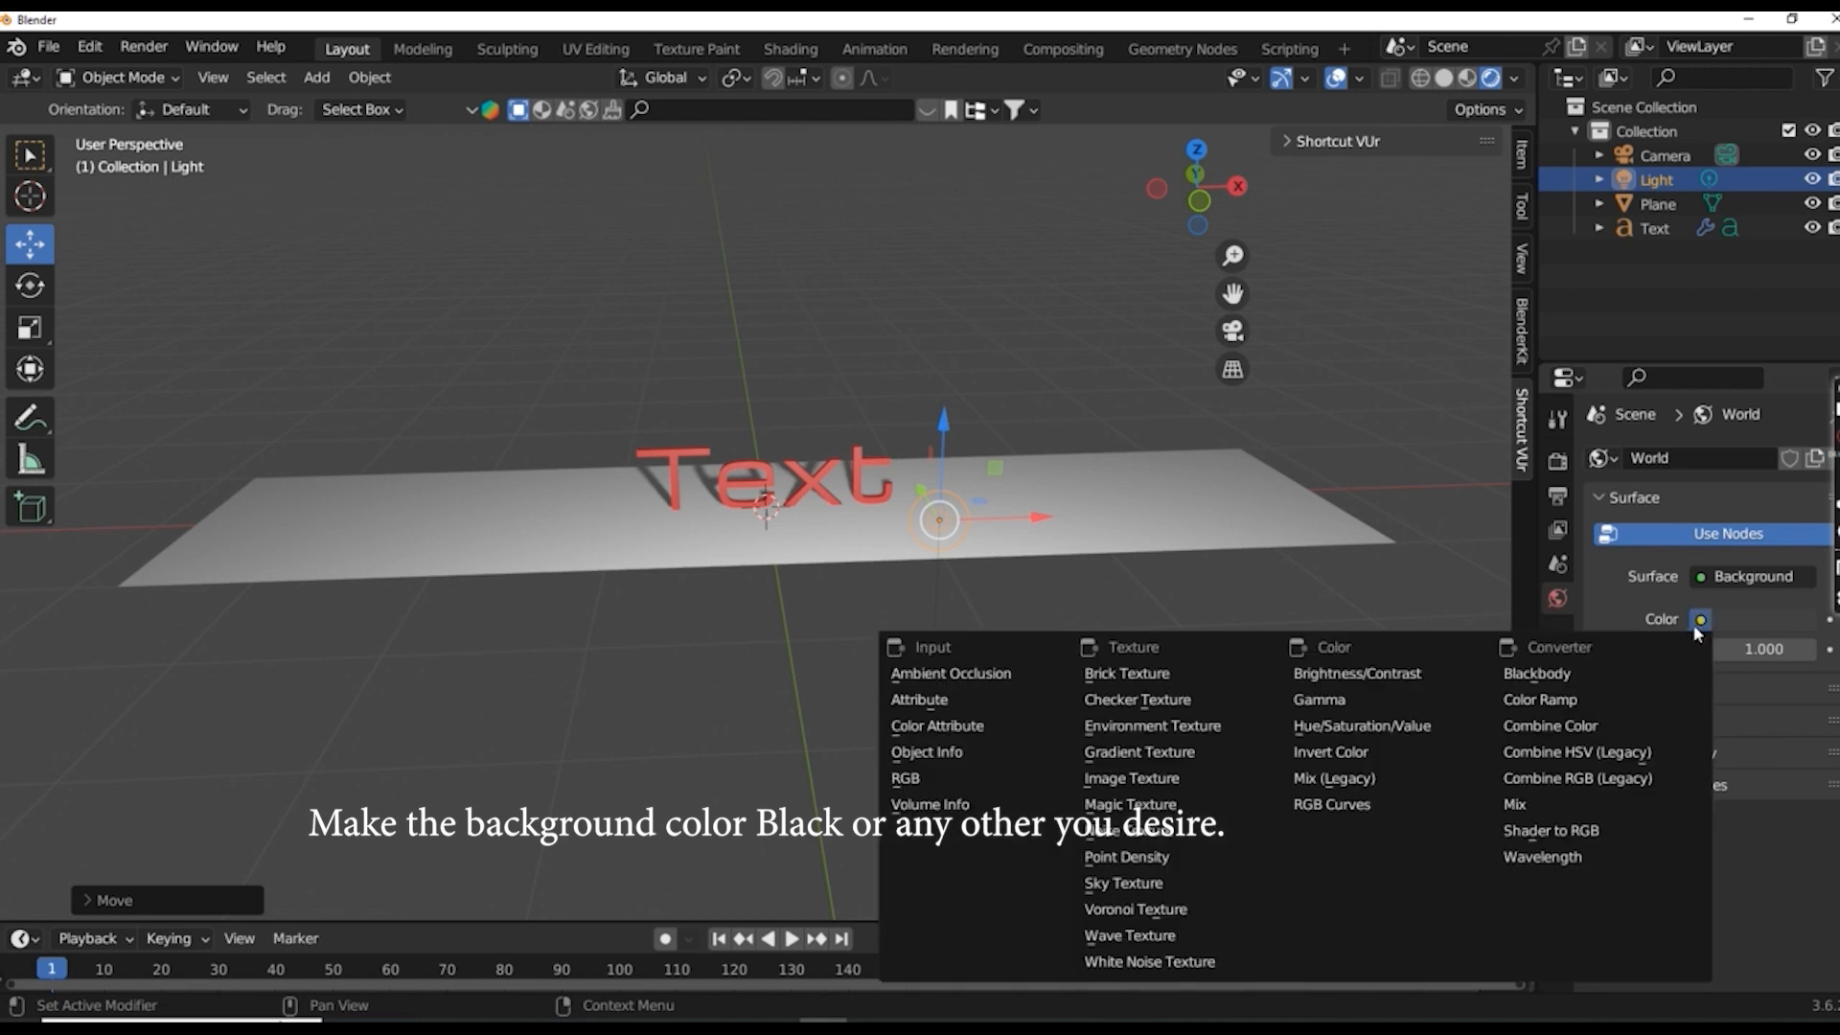
click(926, 778)
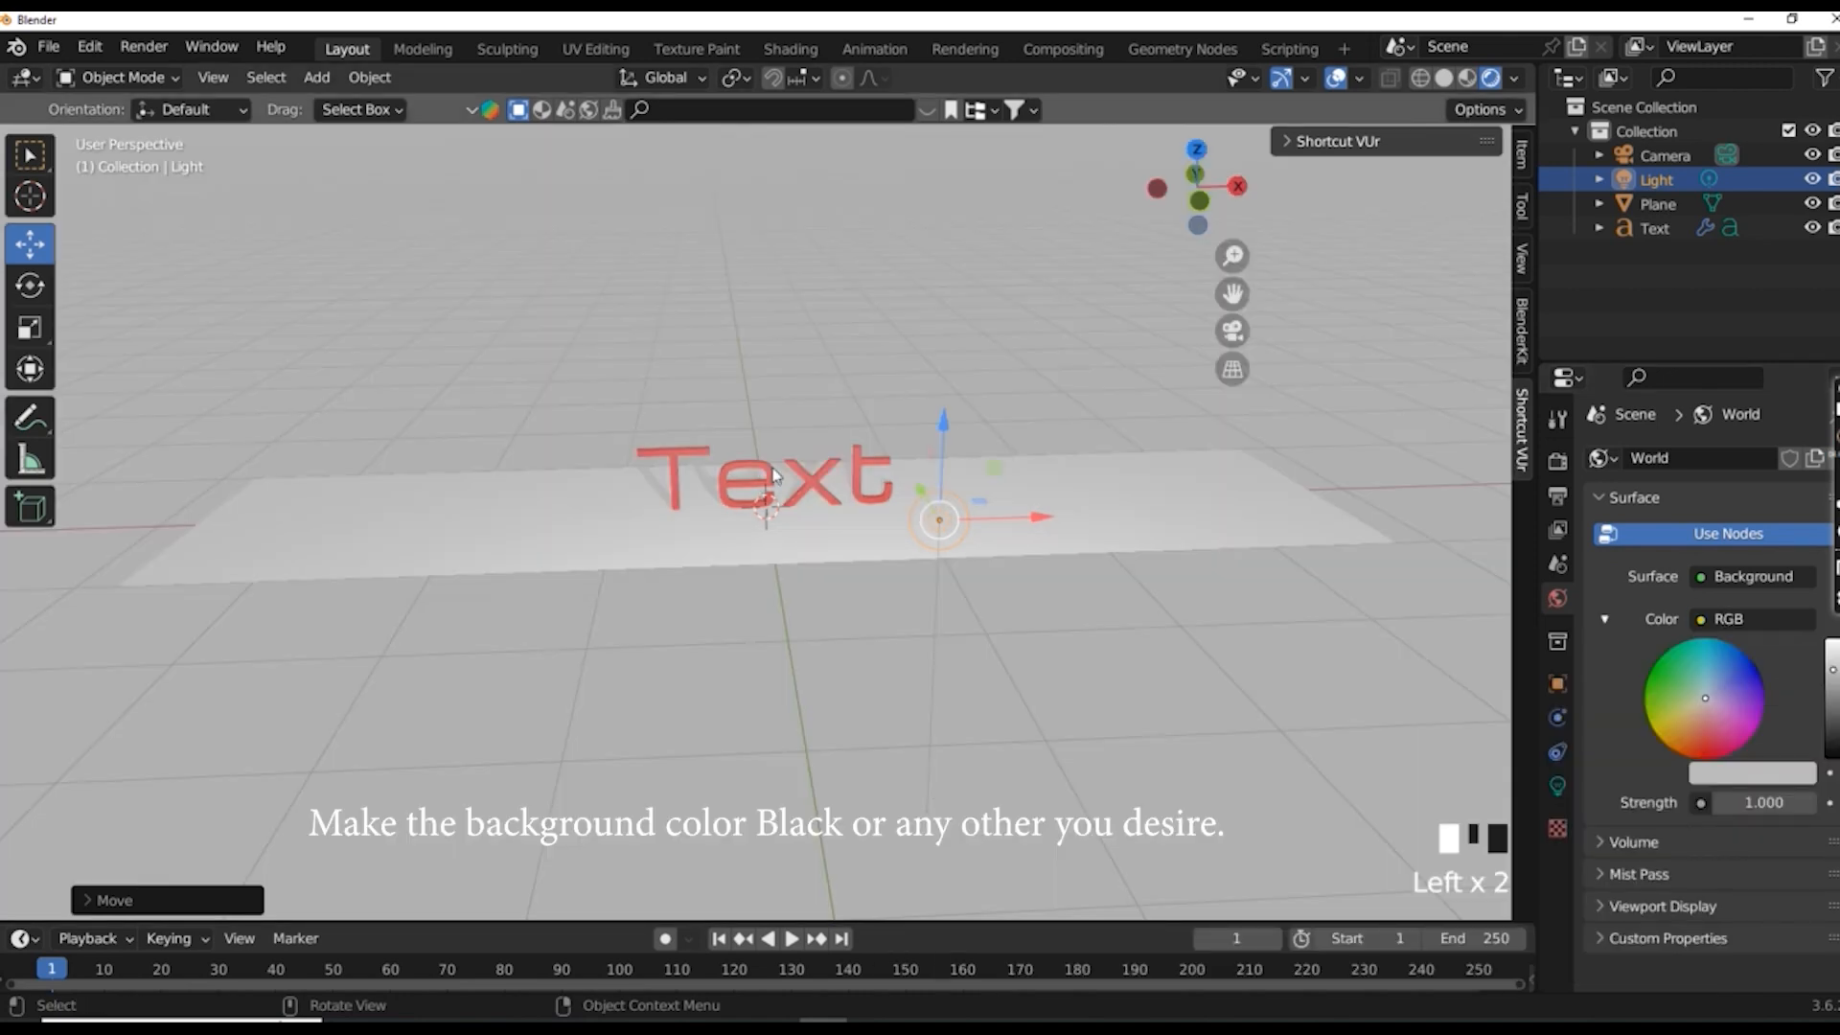
- Make the world background black by setting its red, green and blue values to 0
click(1711, 781)
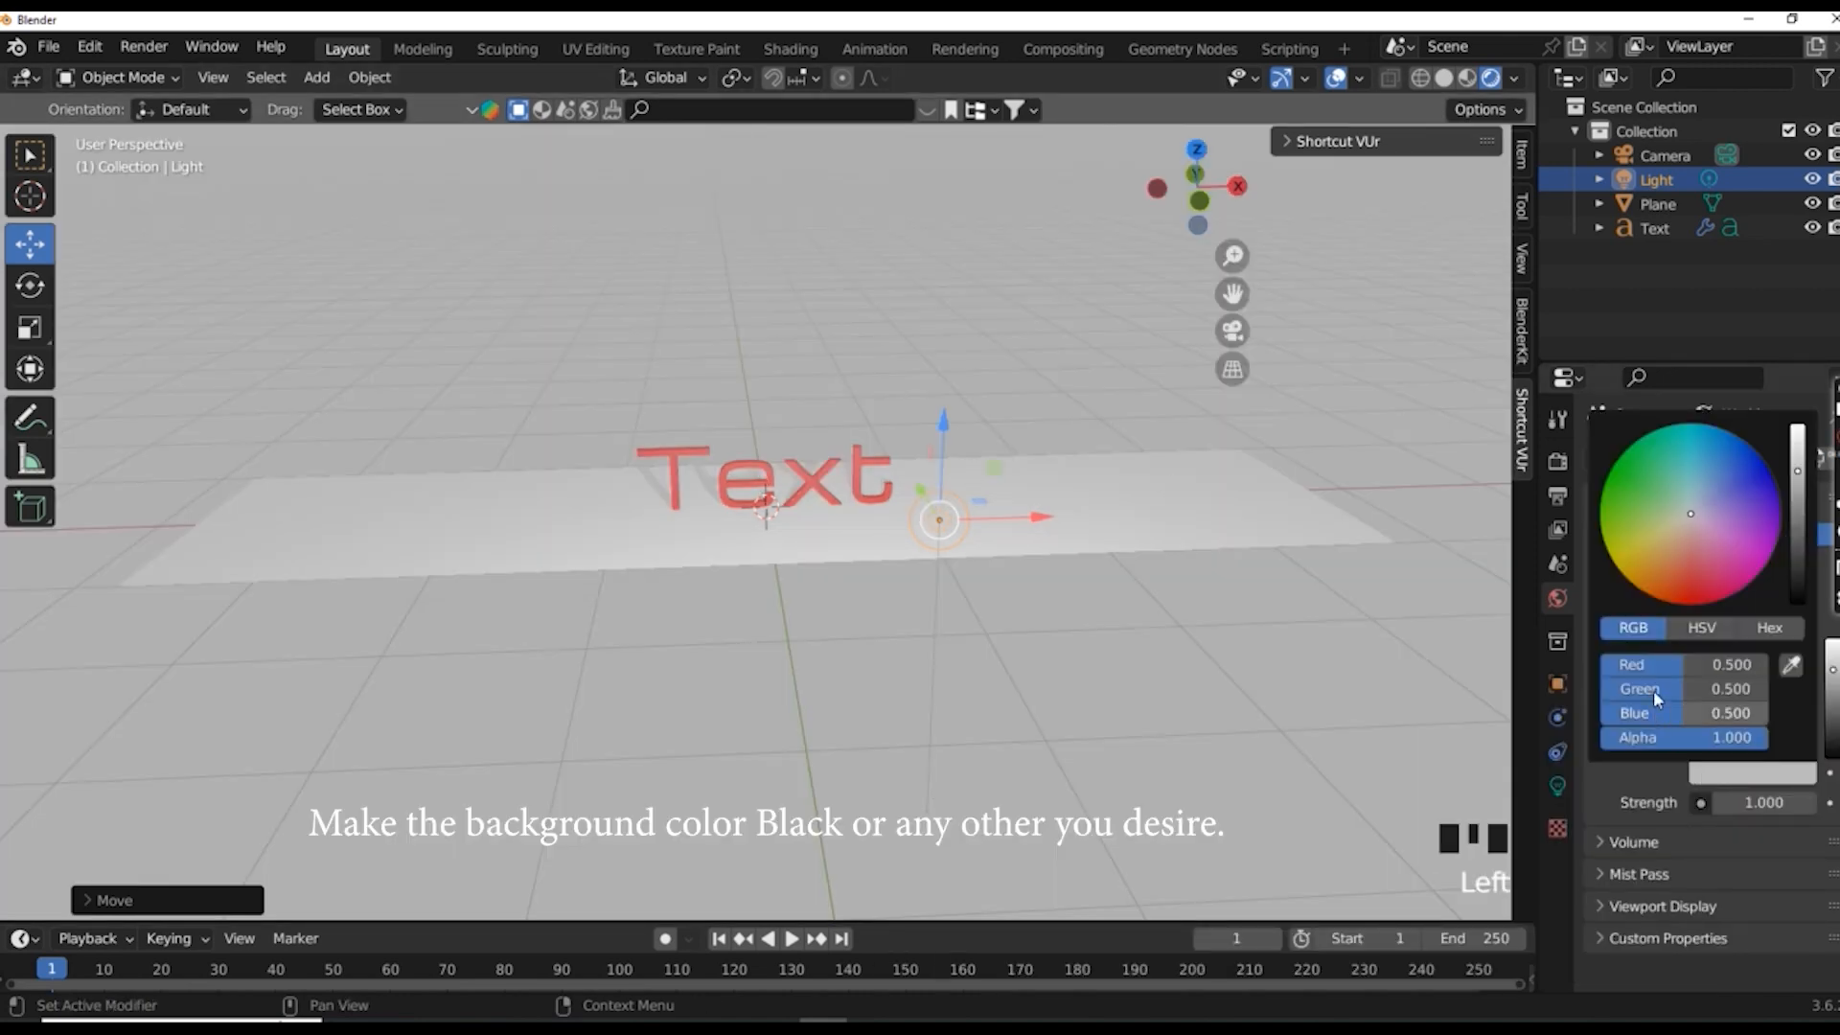
click(1716, 659)
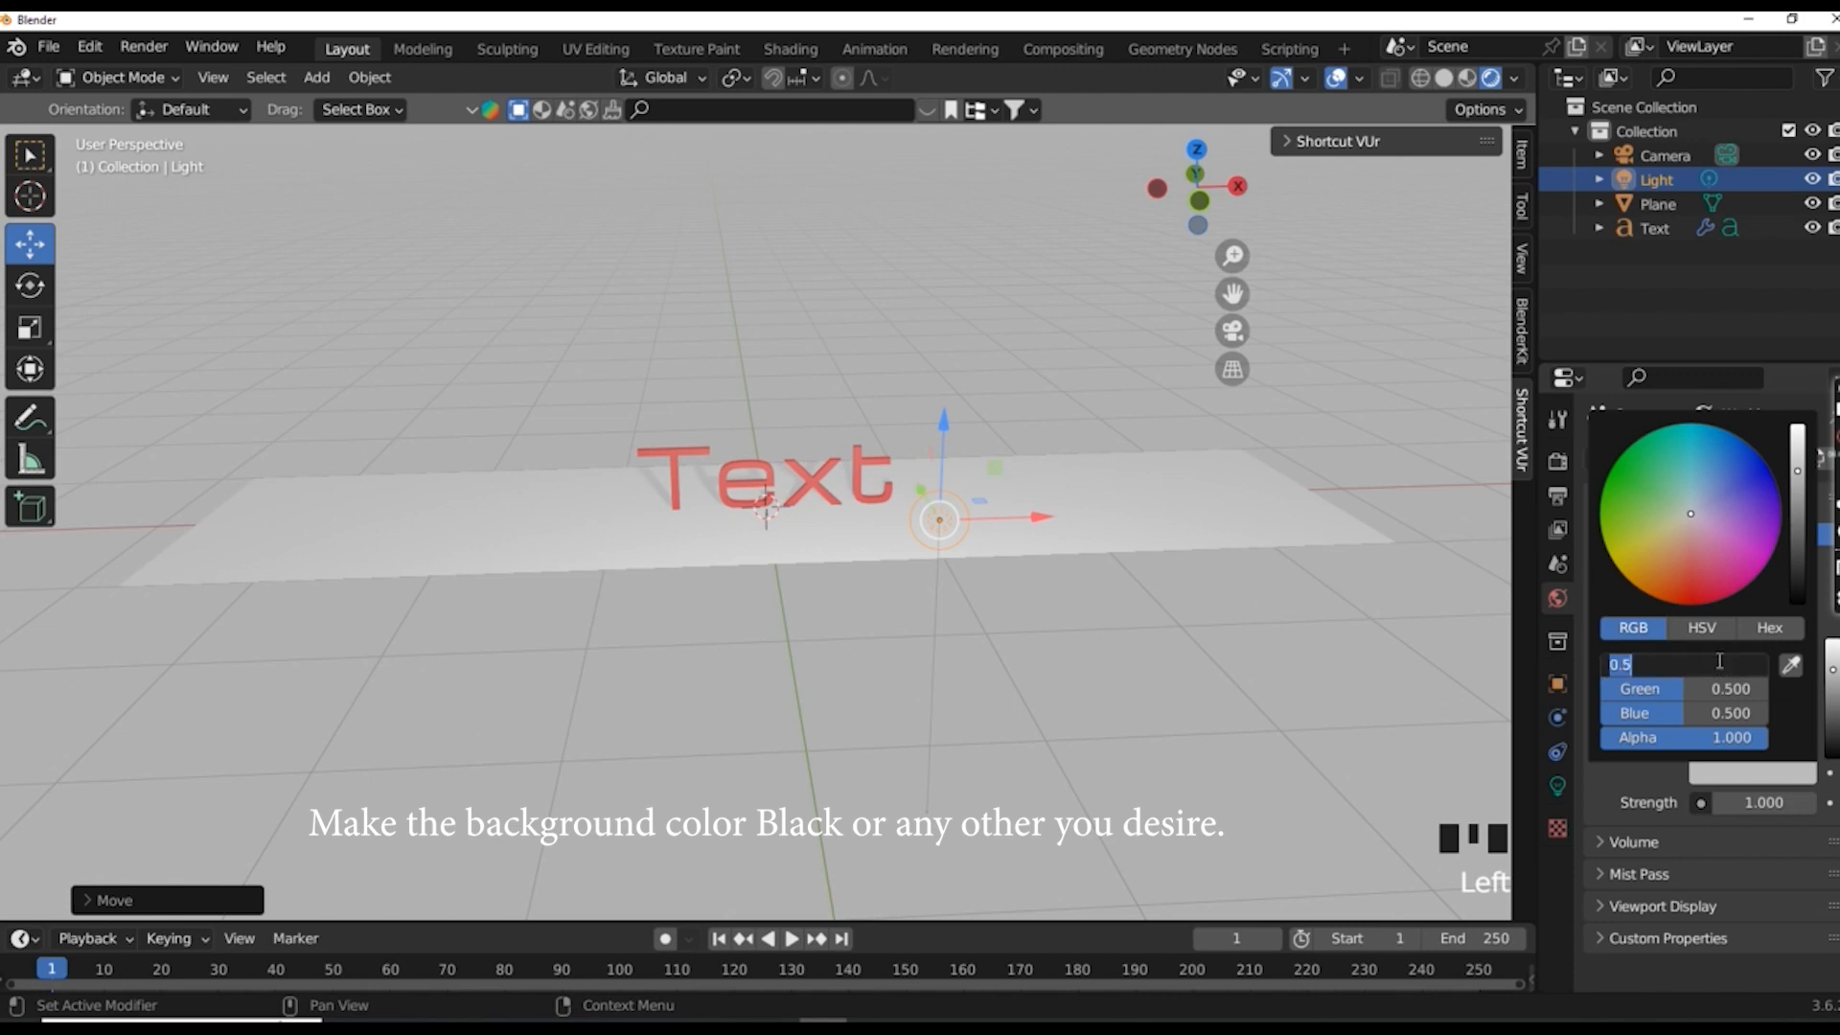
text(0)
key(Return)
double_click(1718, 712)
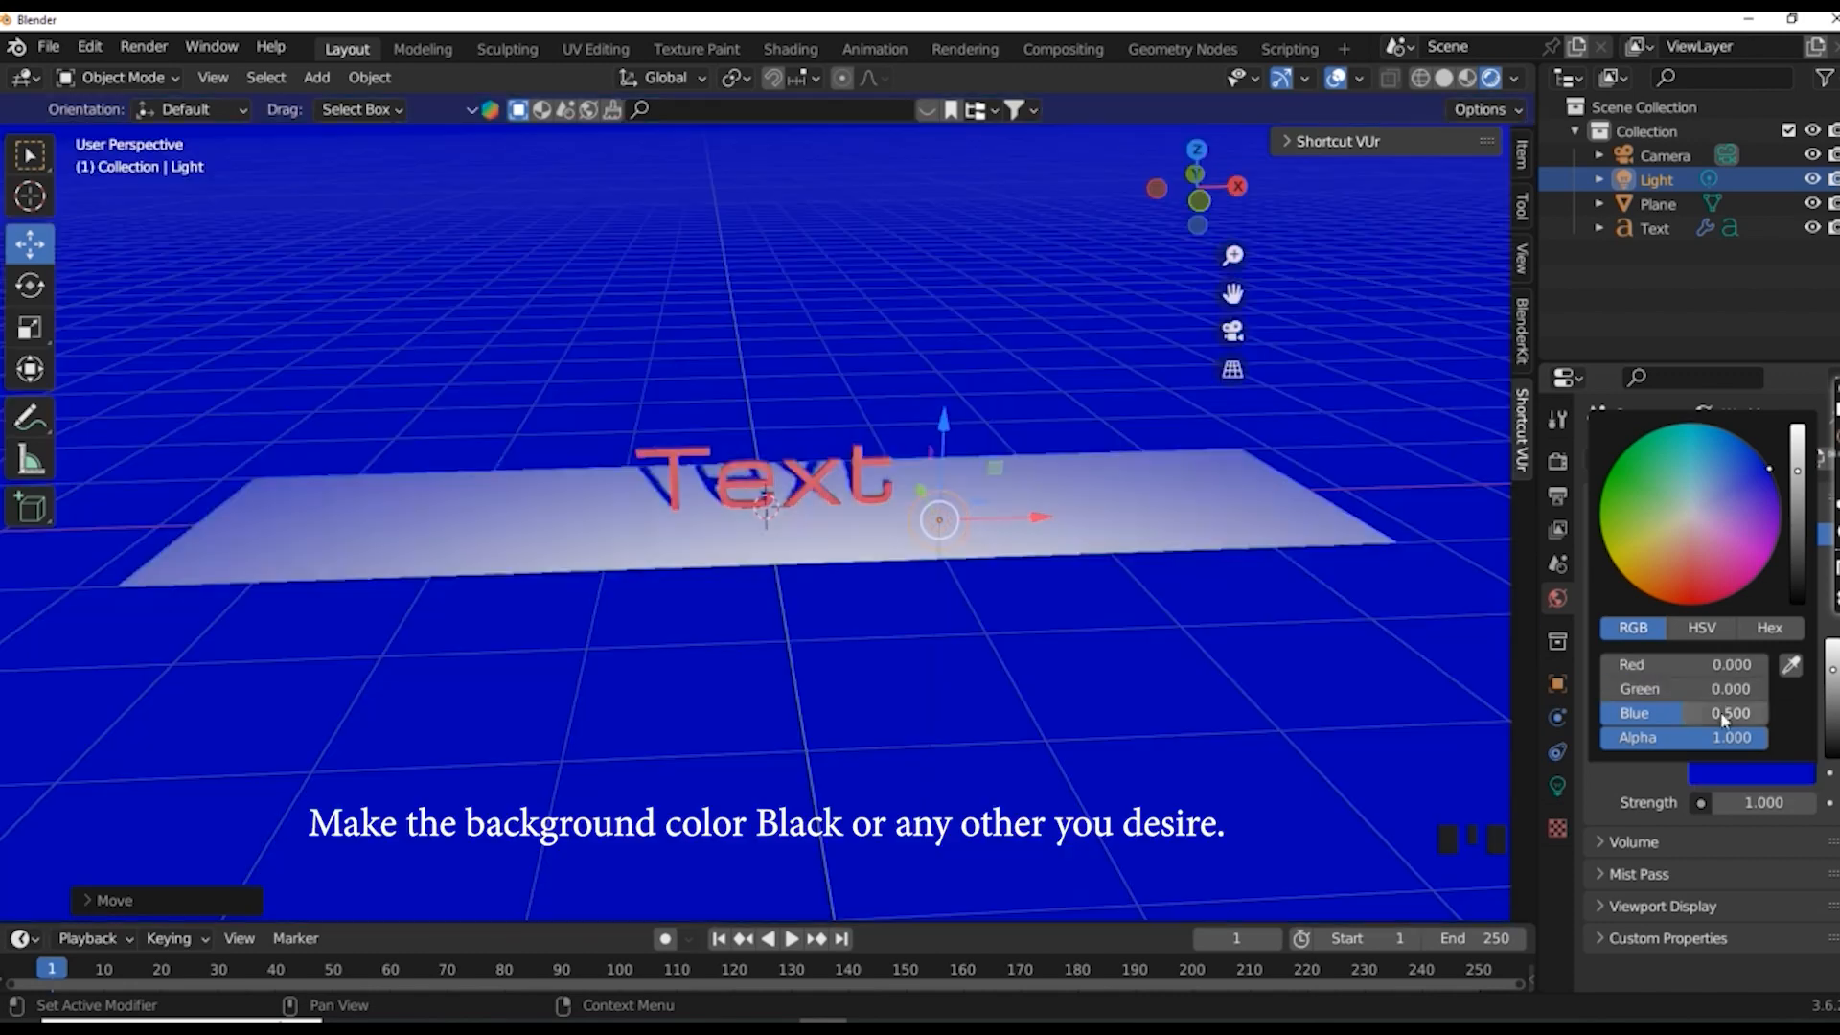
text(0)
key(Return)
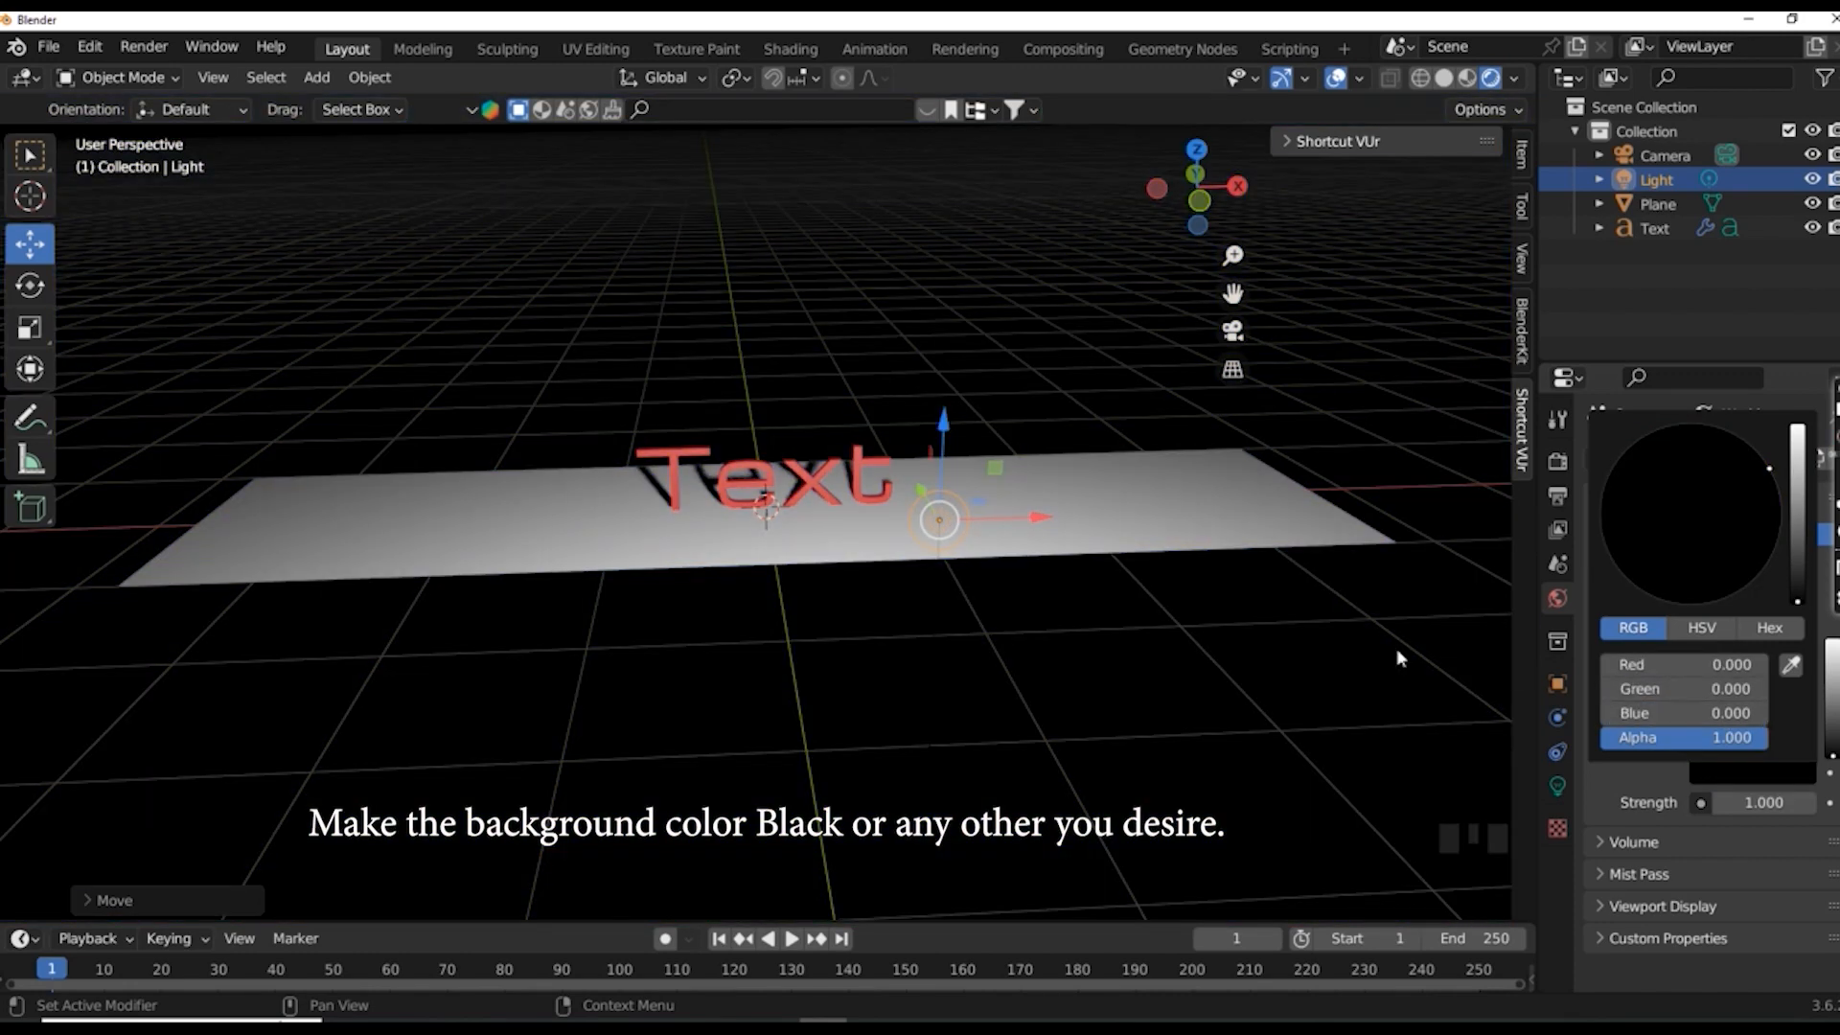
- Move the light along the X axis to in front of the text's middle and check the scene through the camera
drag(1035, 520, 867, 522)
scroll(776, 464, up, 4)
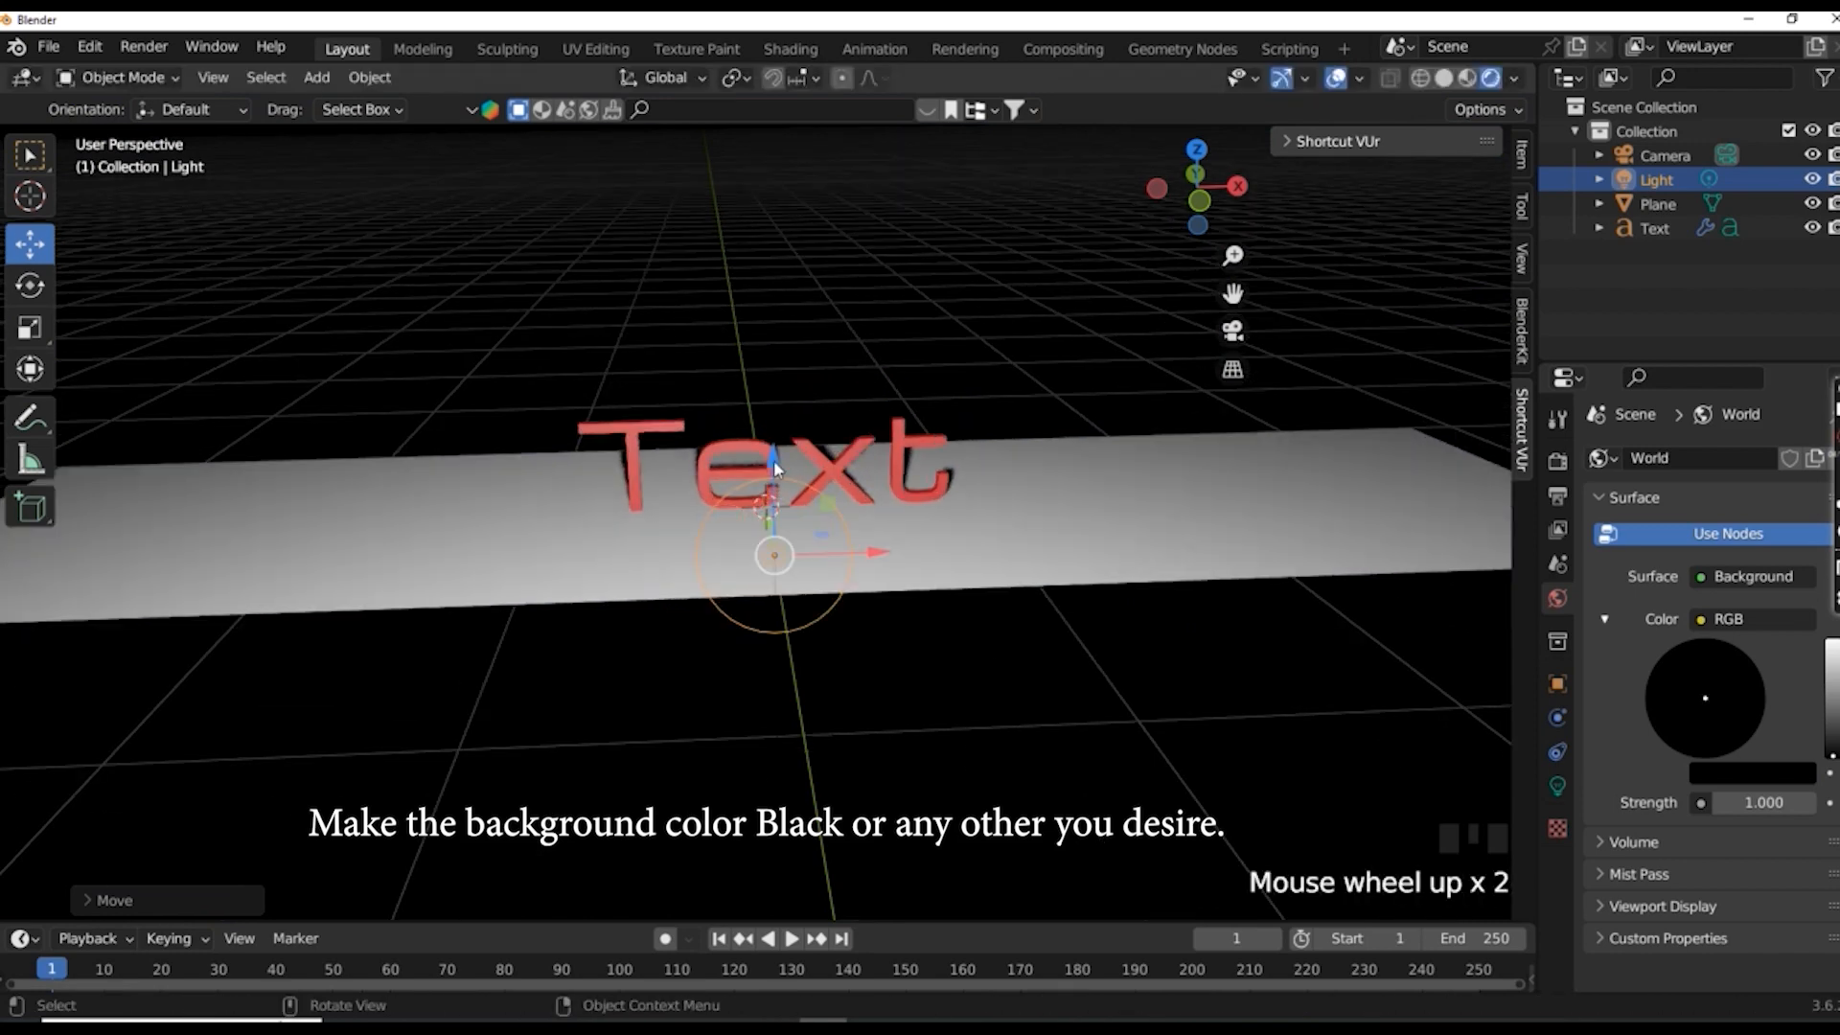
scroll(1019, 412, down, 1)
click(1242, 333)
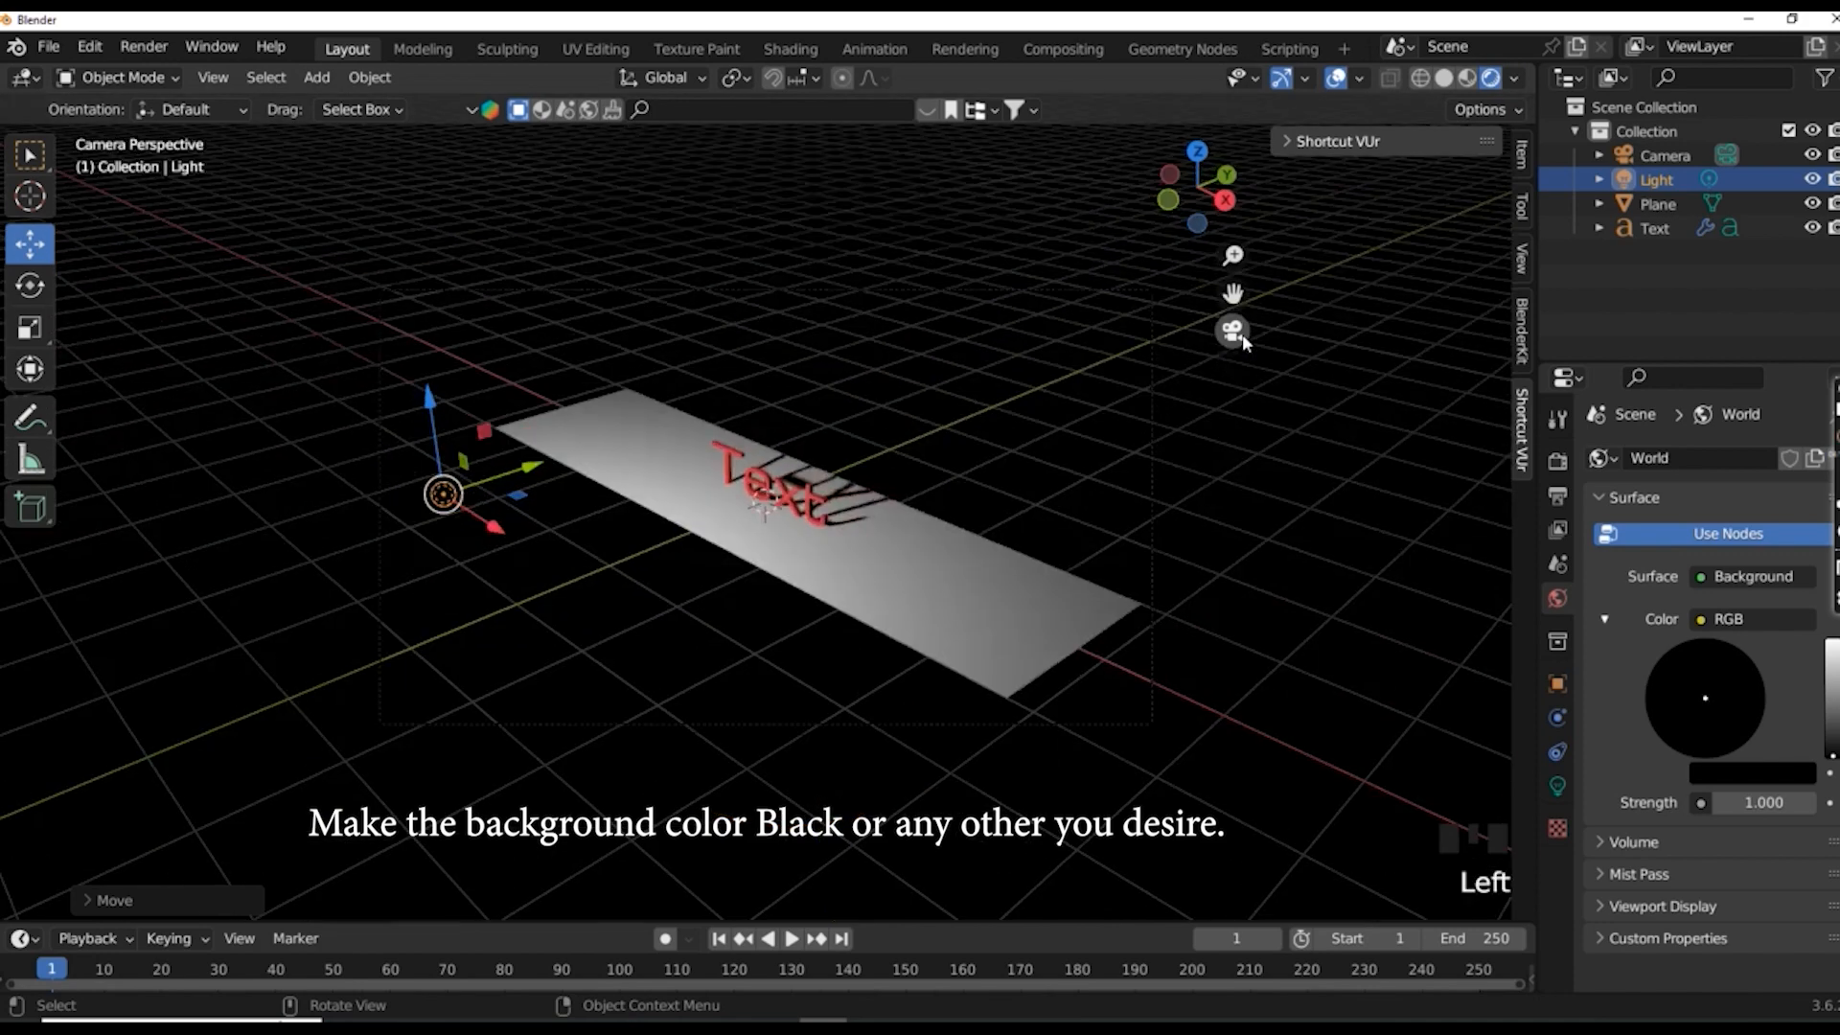
scroll(873, 398, up, 3)
scroll(873, 399, up, 1)
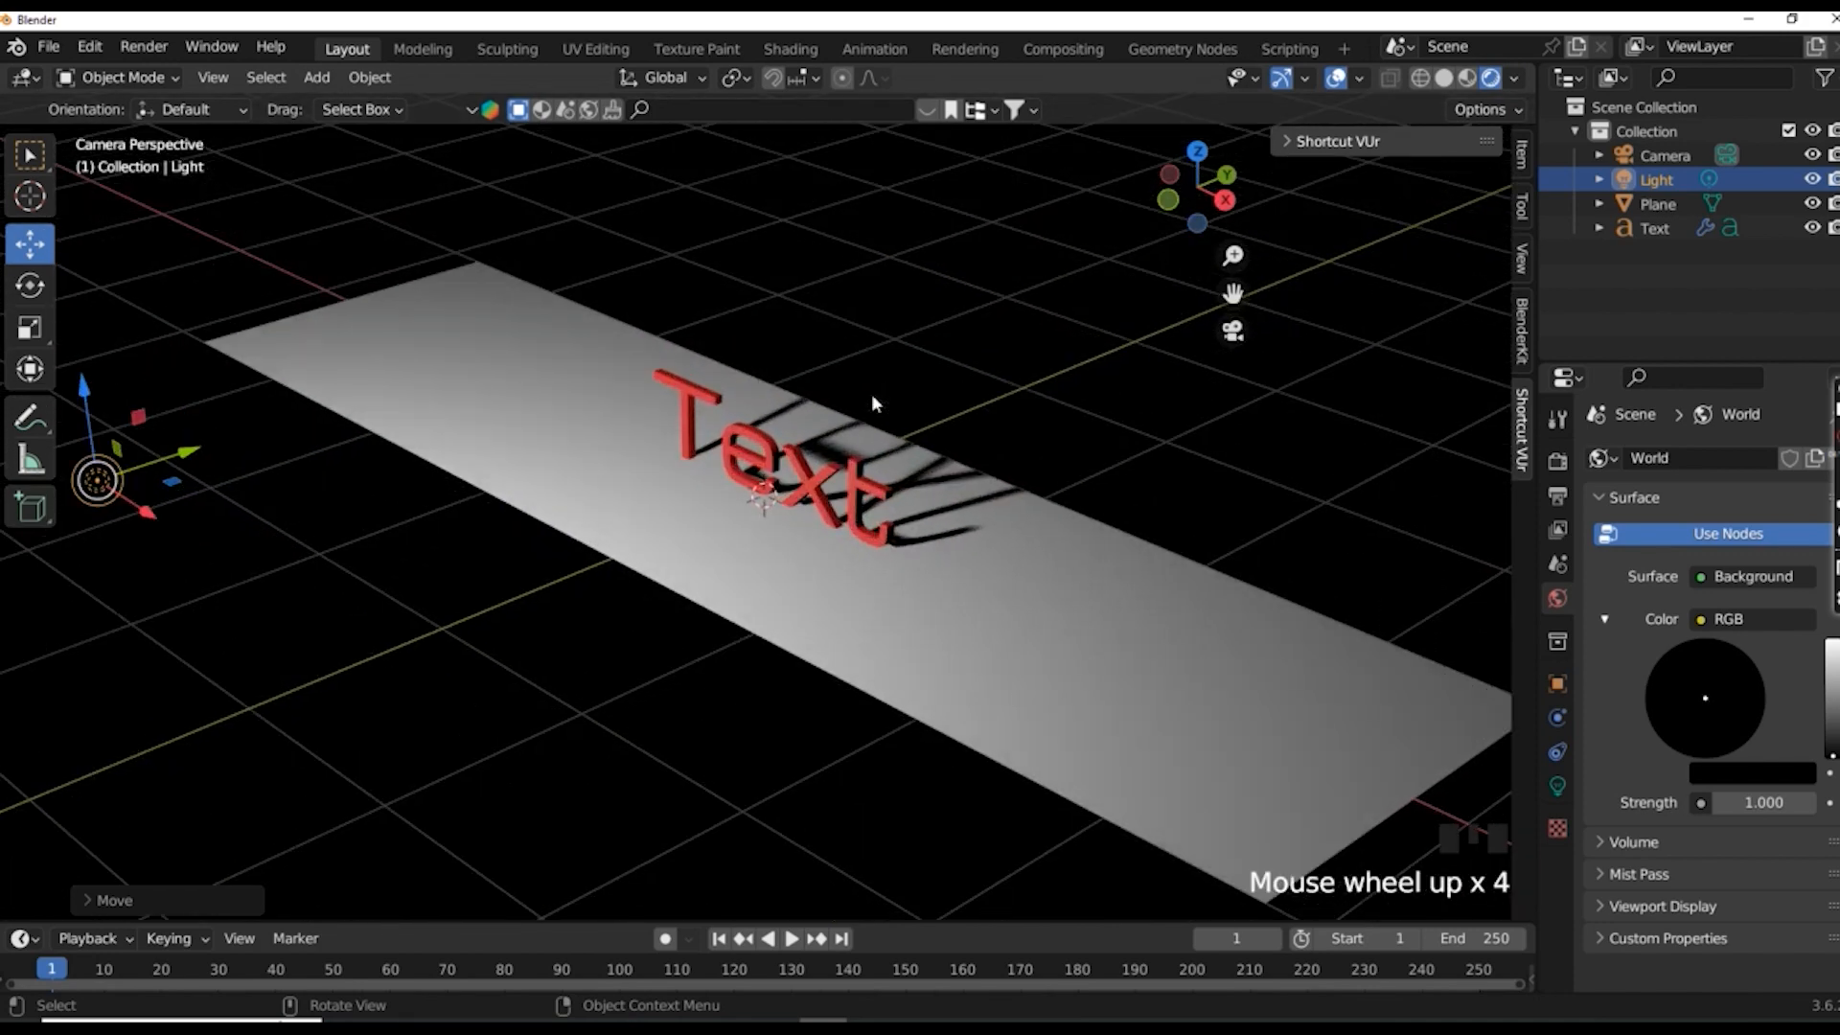
scroll(872, 399, down, 4)
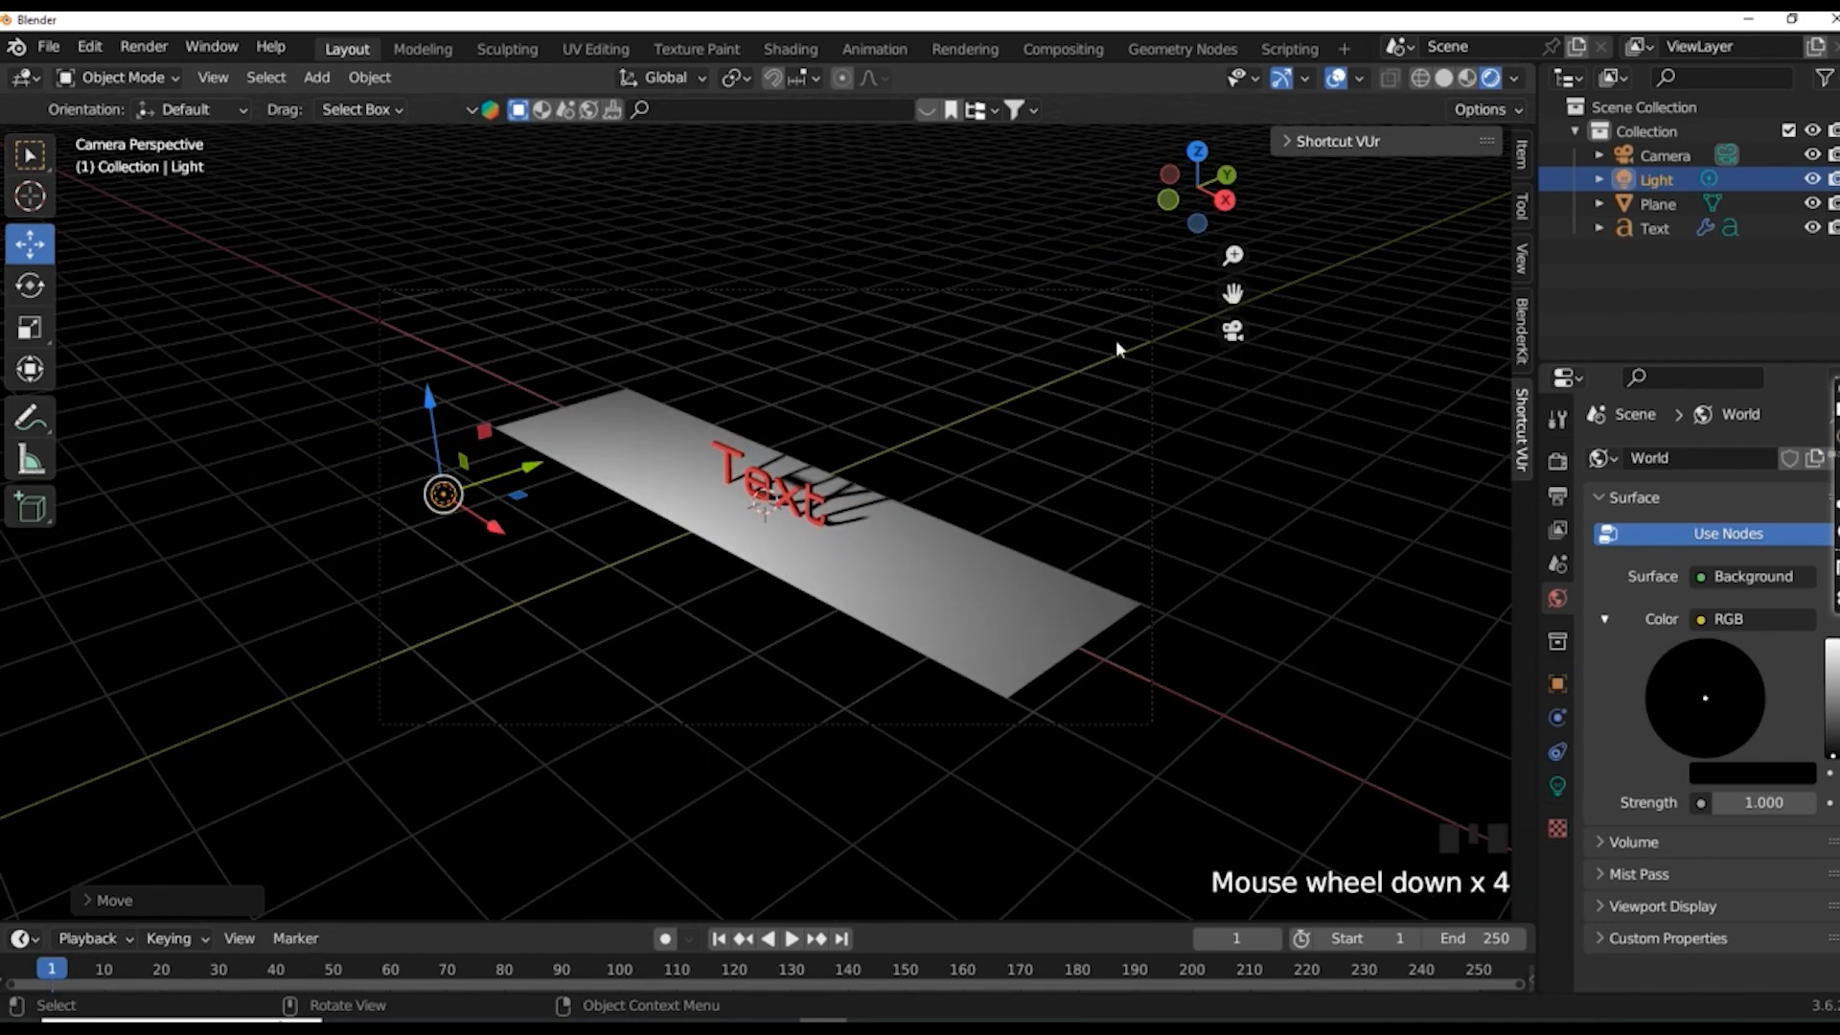
- Leave the camera view, select the camera and set its X, Y and Z location to 0 m
click(1236, 331)
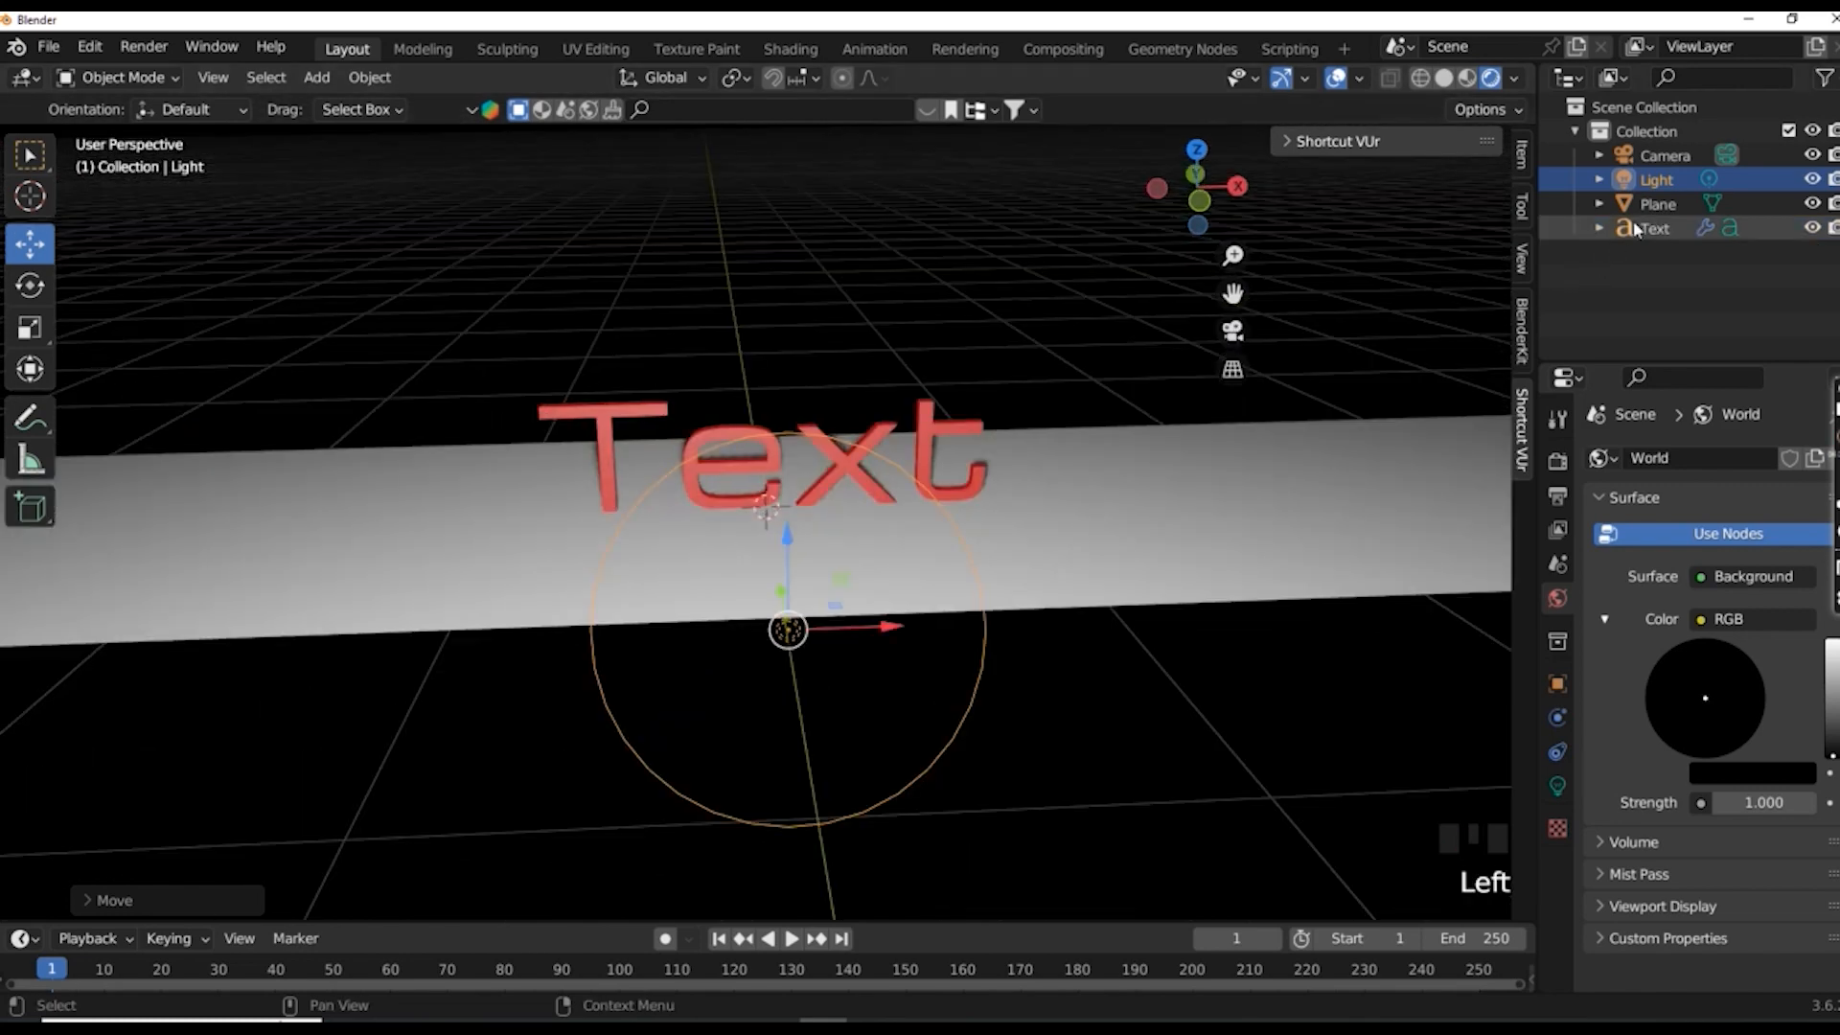
click(1665, 156)
scroll(1387, 473, down, 2)
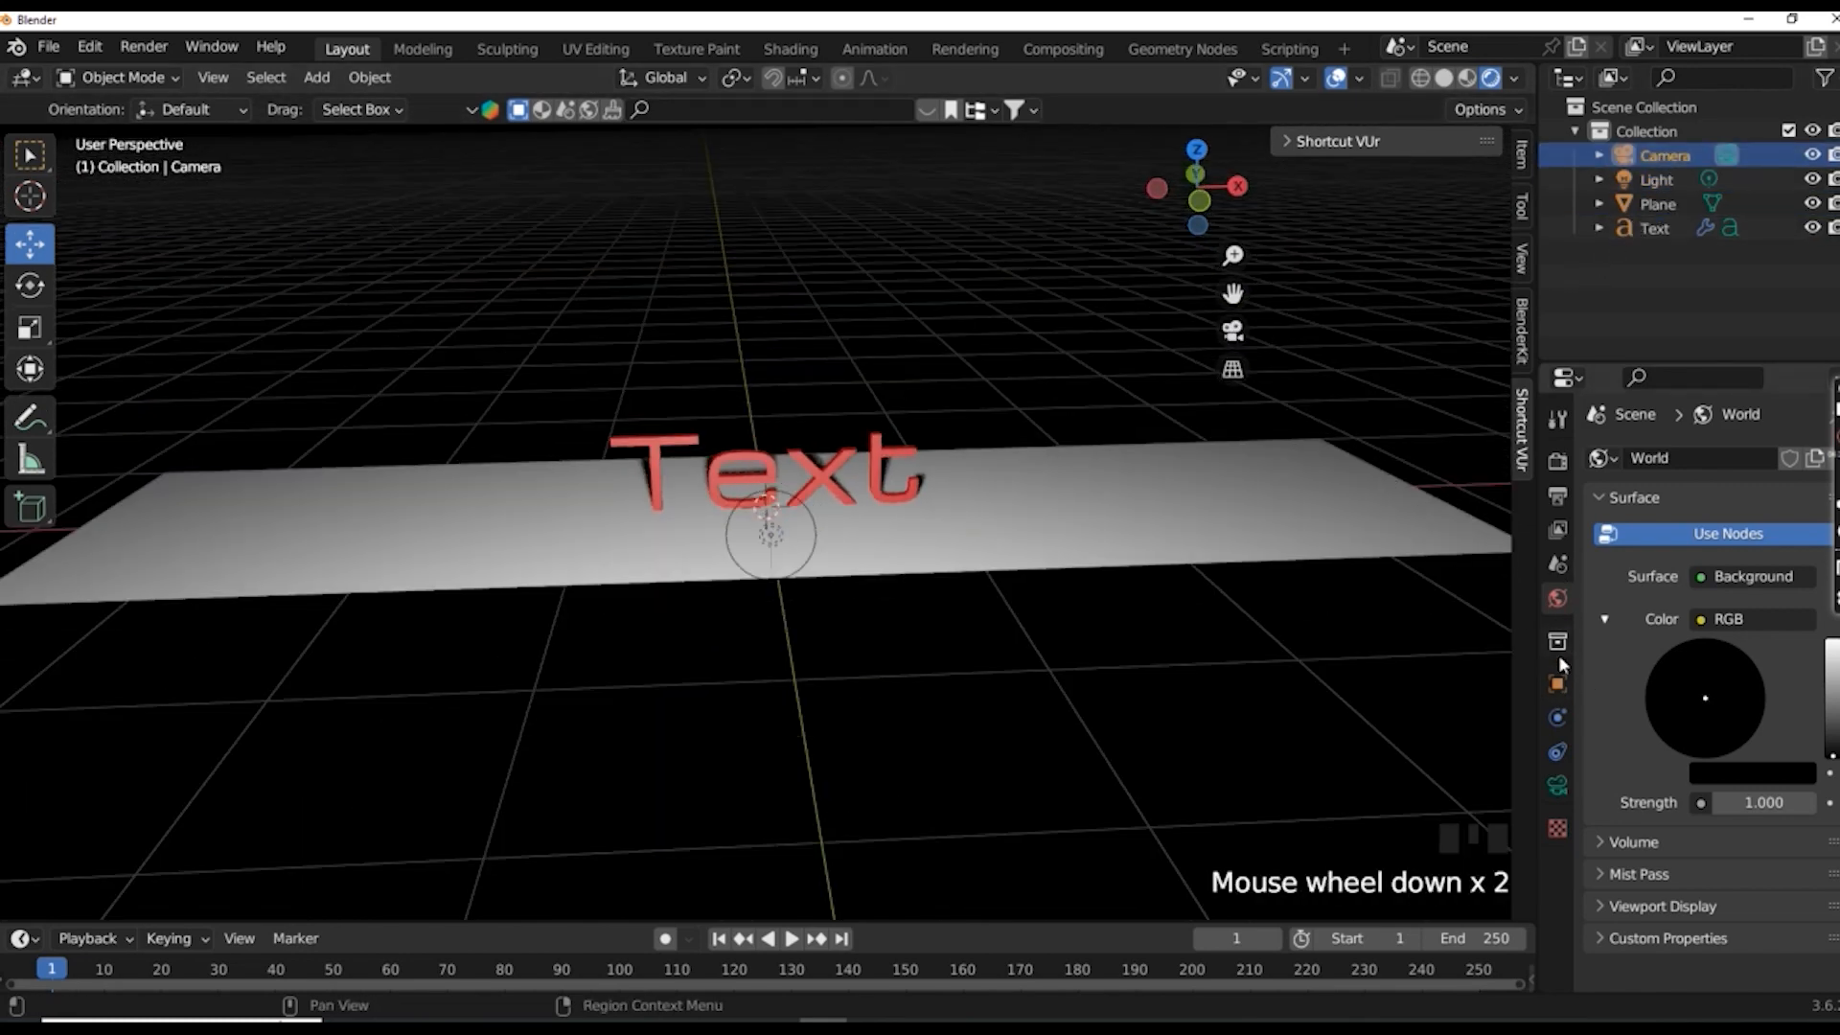
click(1557, 683)
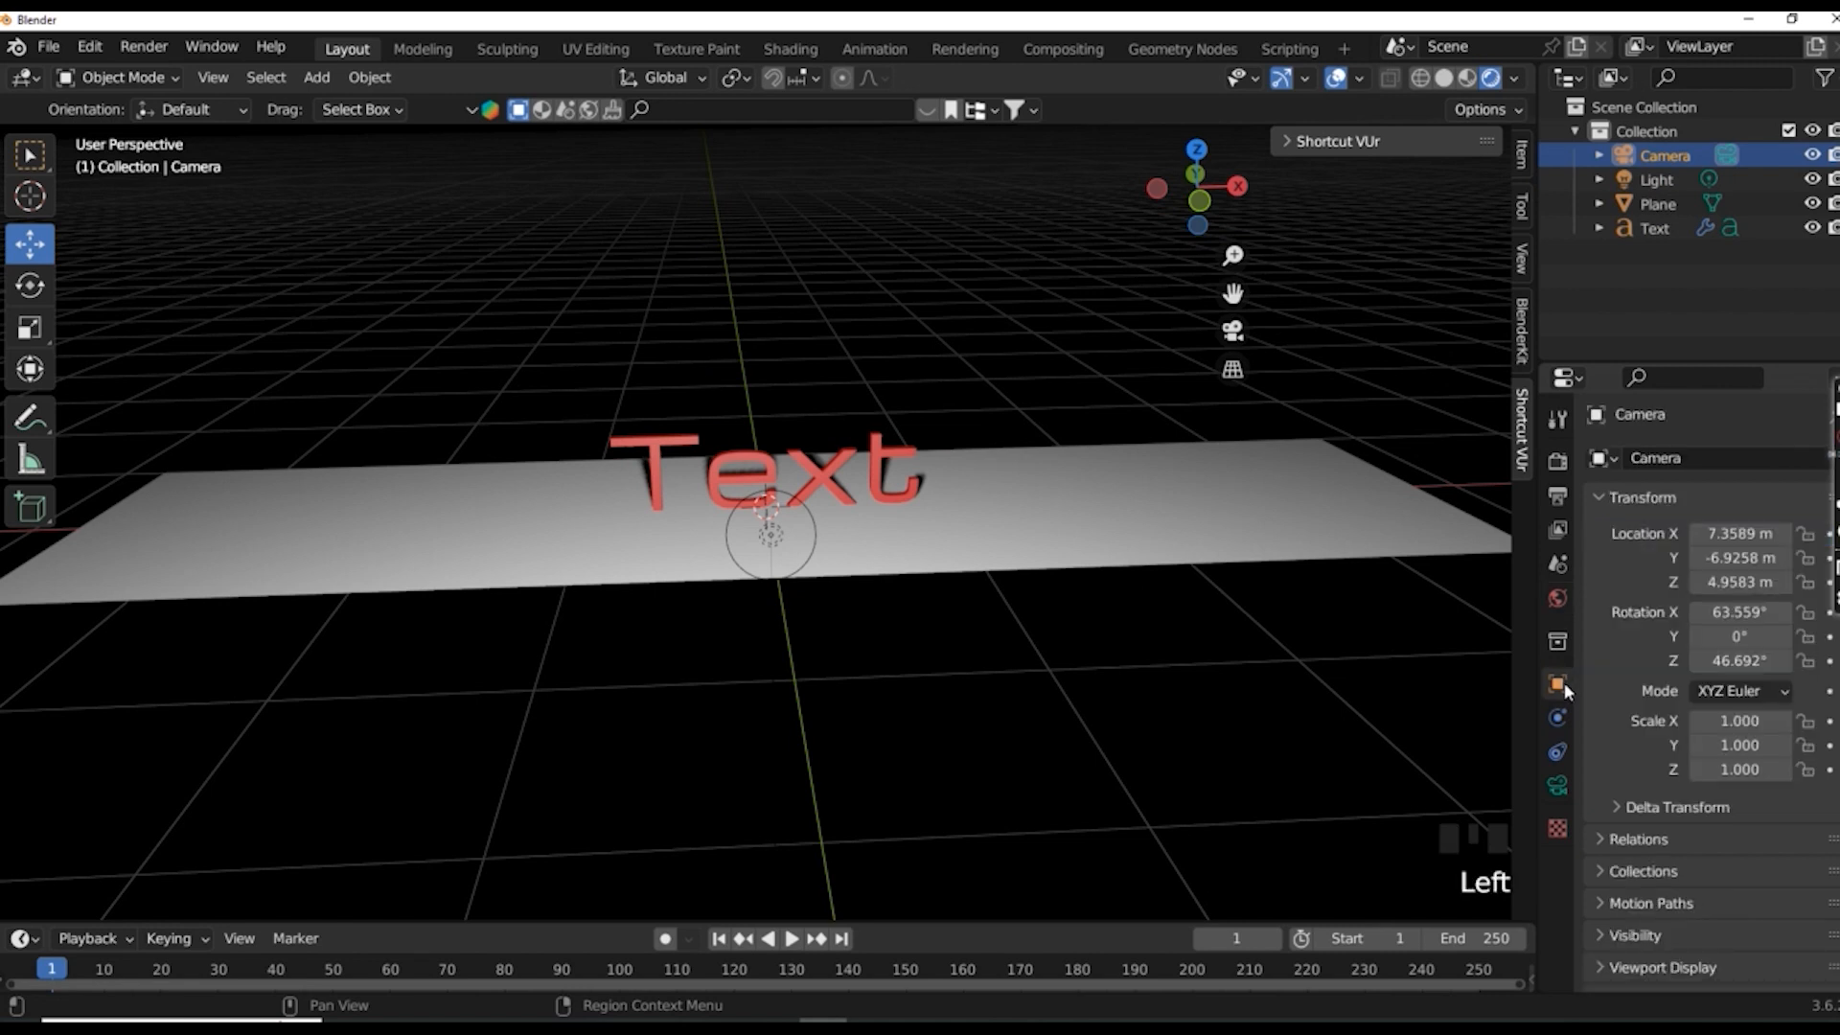
click(1735, 533)
text(0)
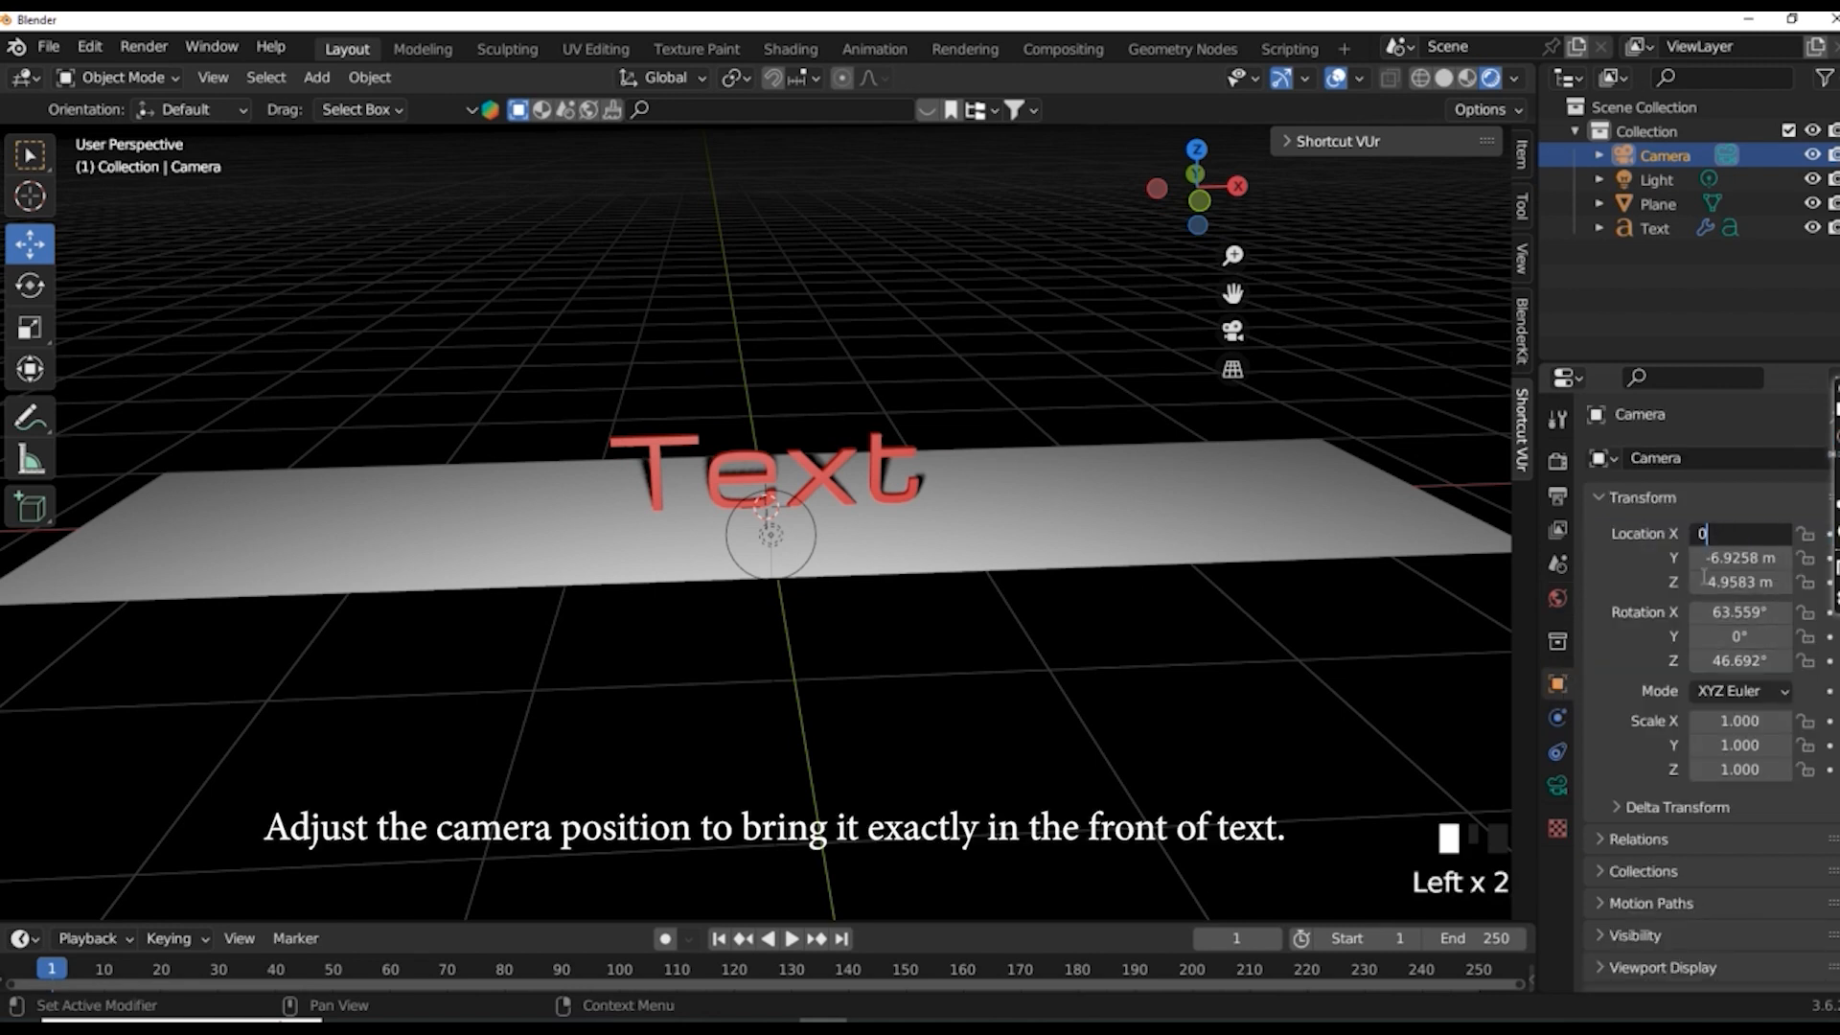
click(1703, 577)
text(0)
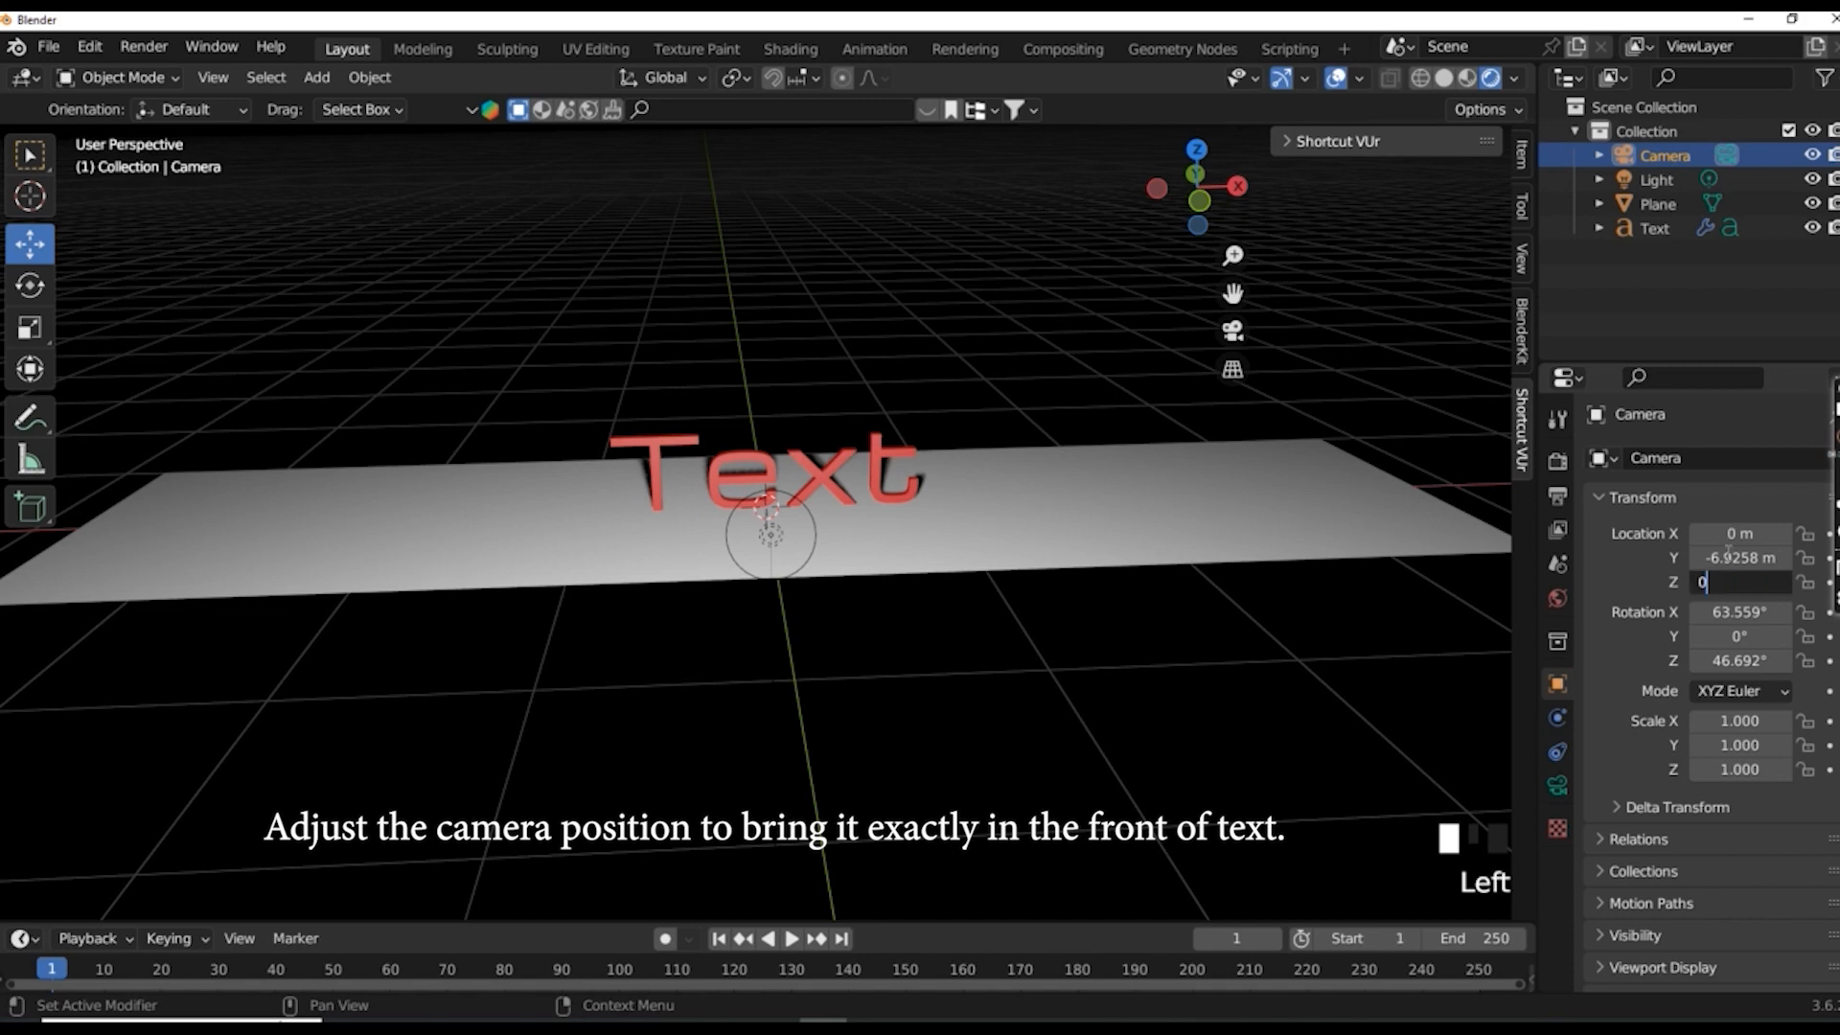
click(1731, 555)
click(1737, 557)
text(0)
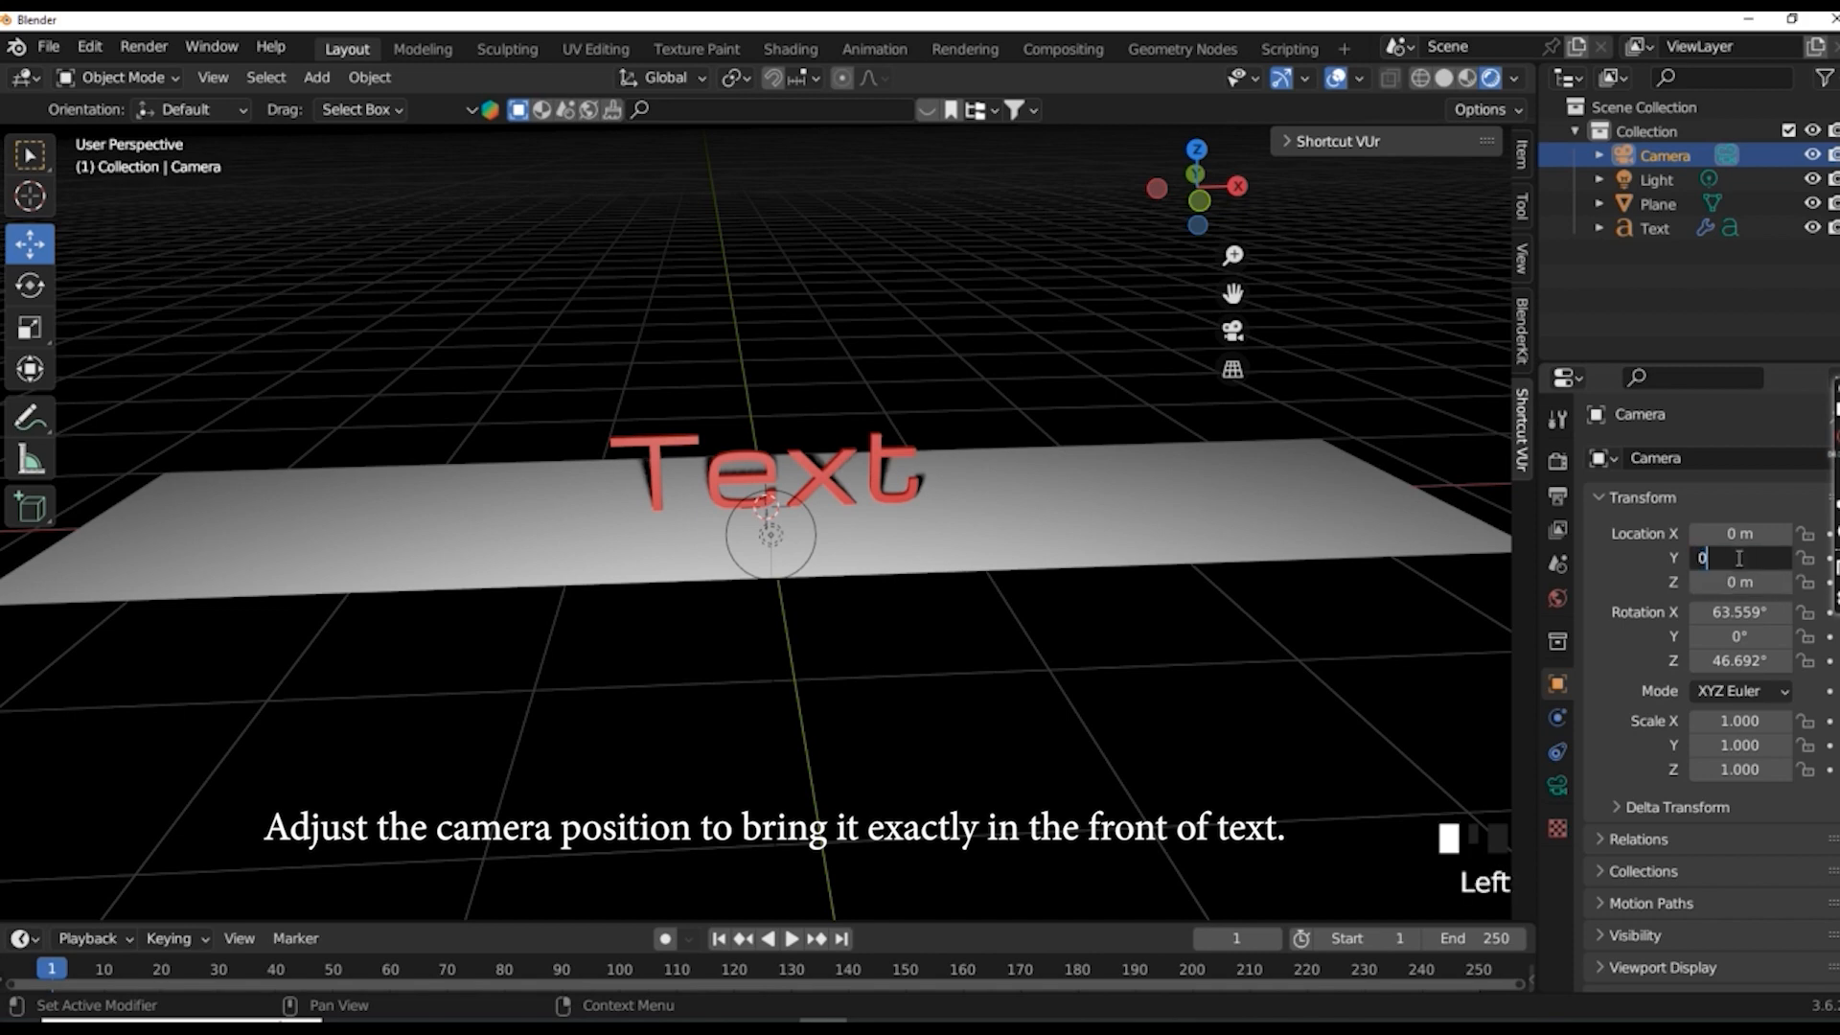
key(Return)
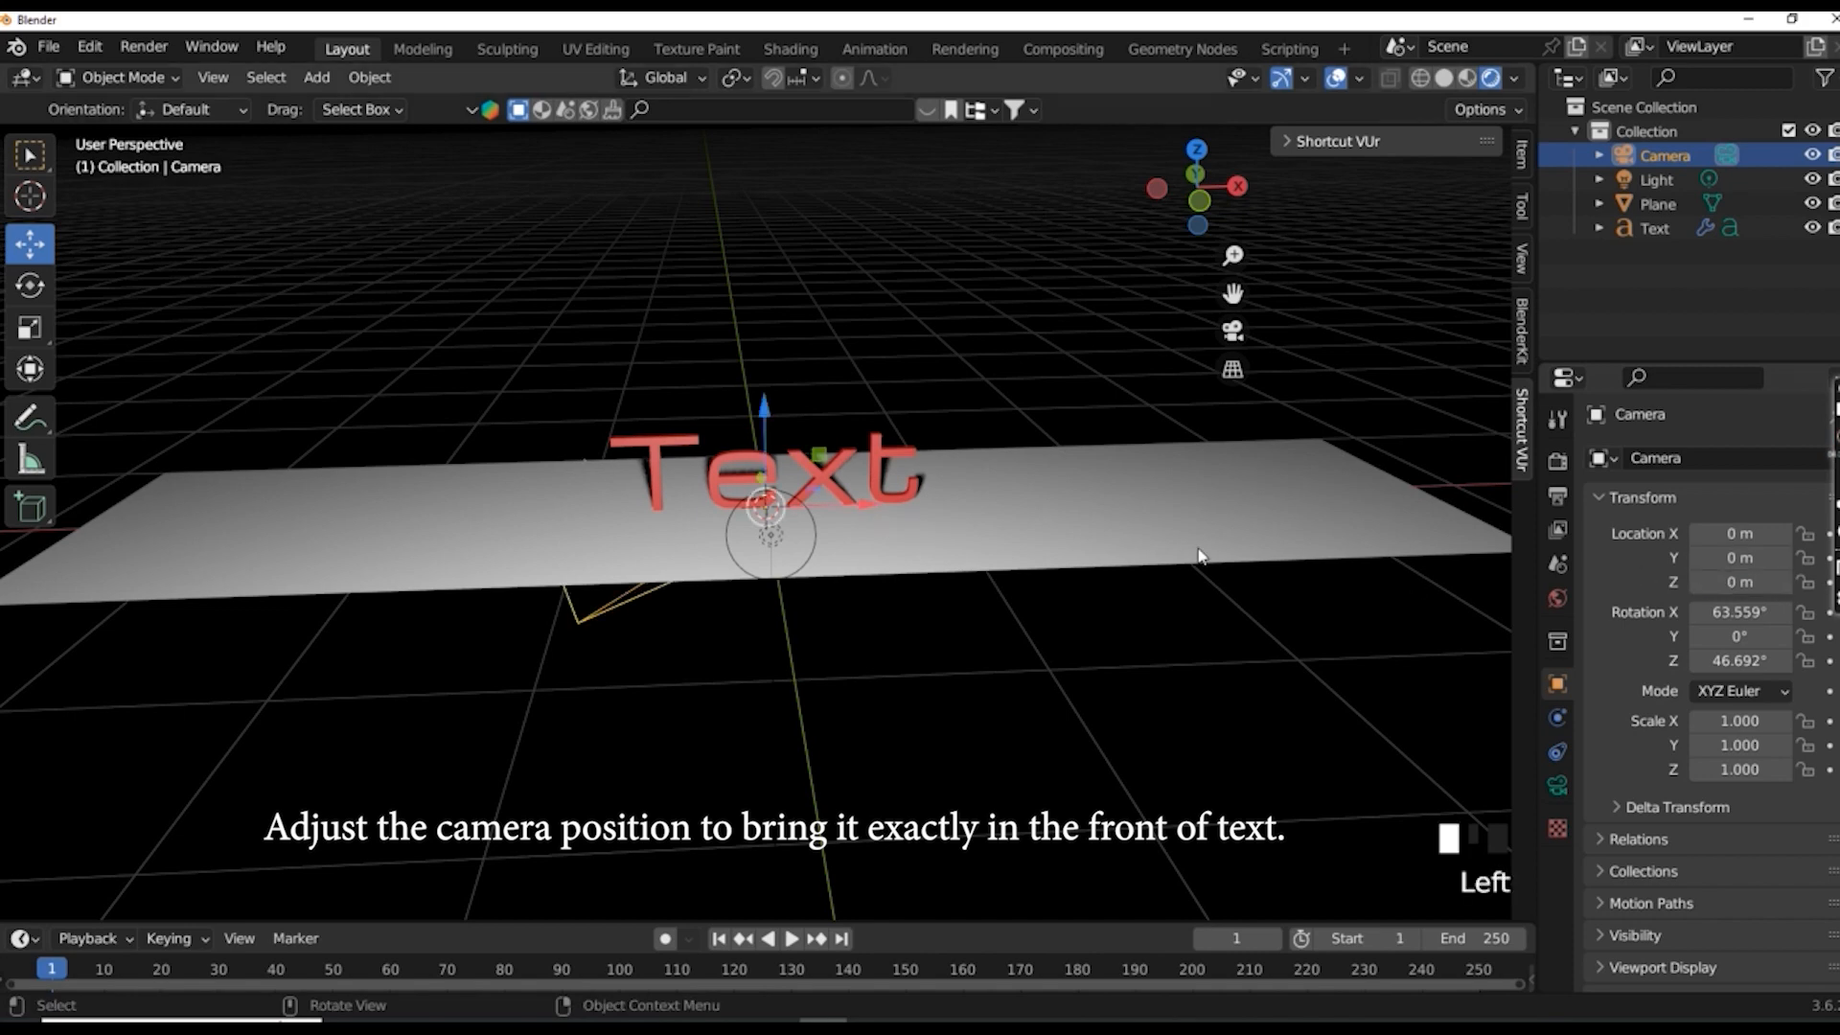
- Toggle the camera's visibility in the viewport while viewing the text from its end
scroll(1201, 557, down, 2)
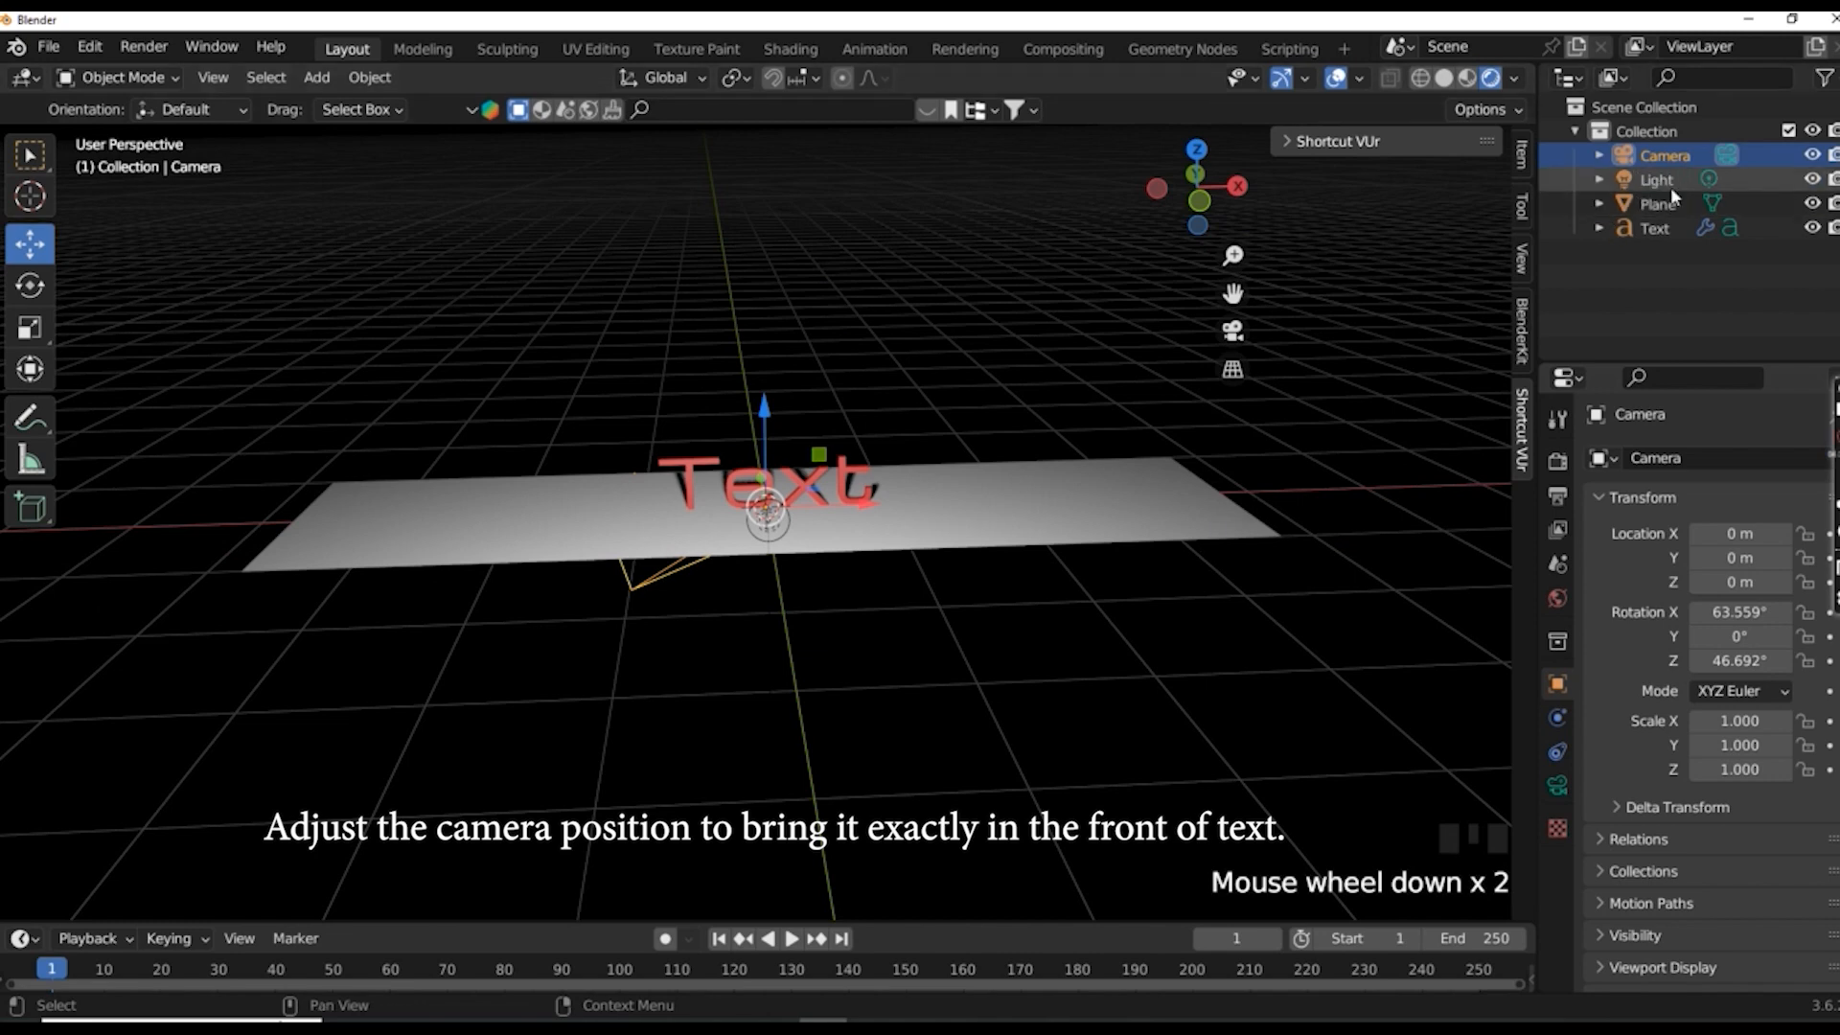
middle_drag(1280, 463, 4, 479)
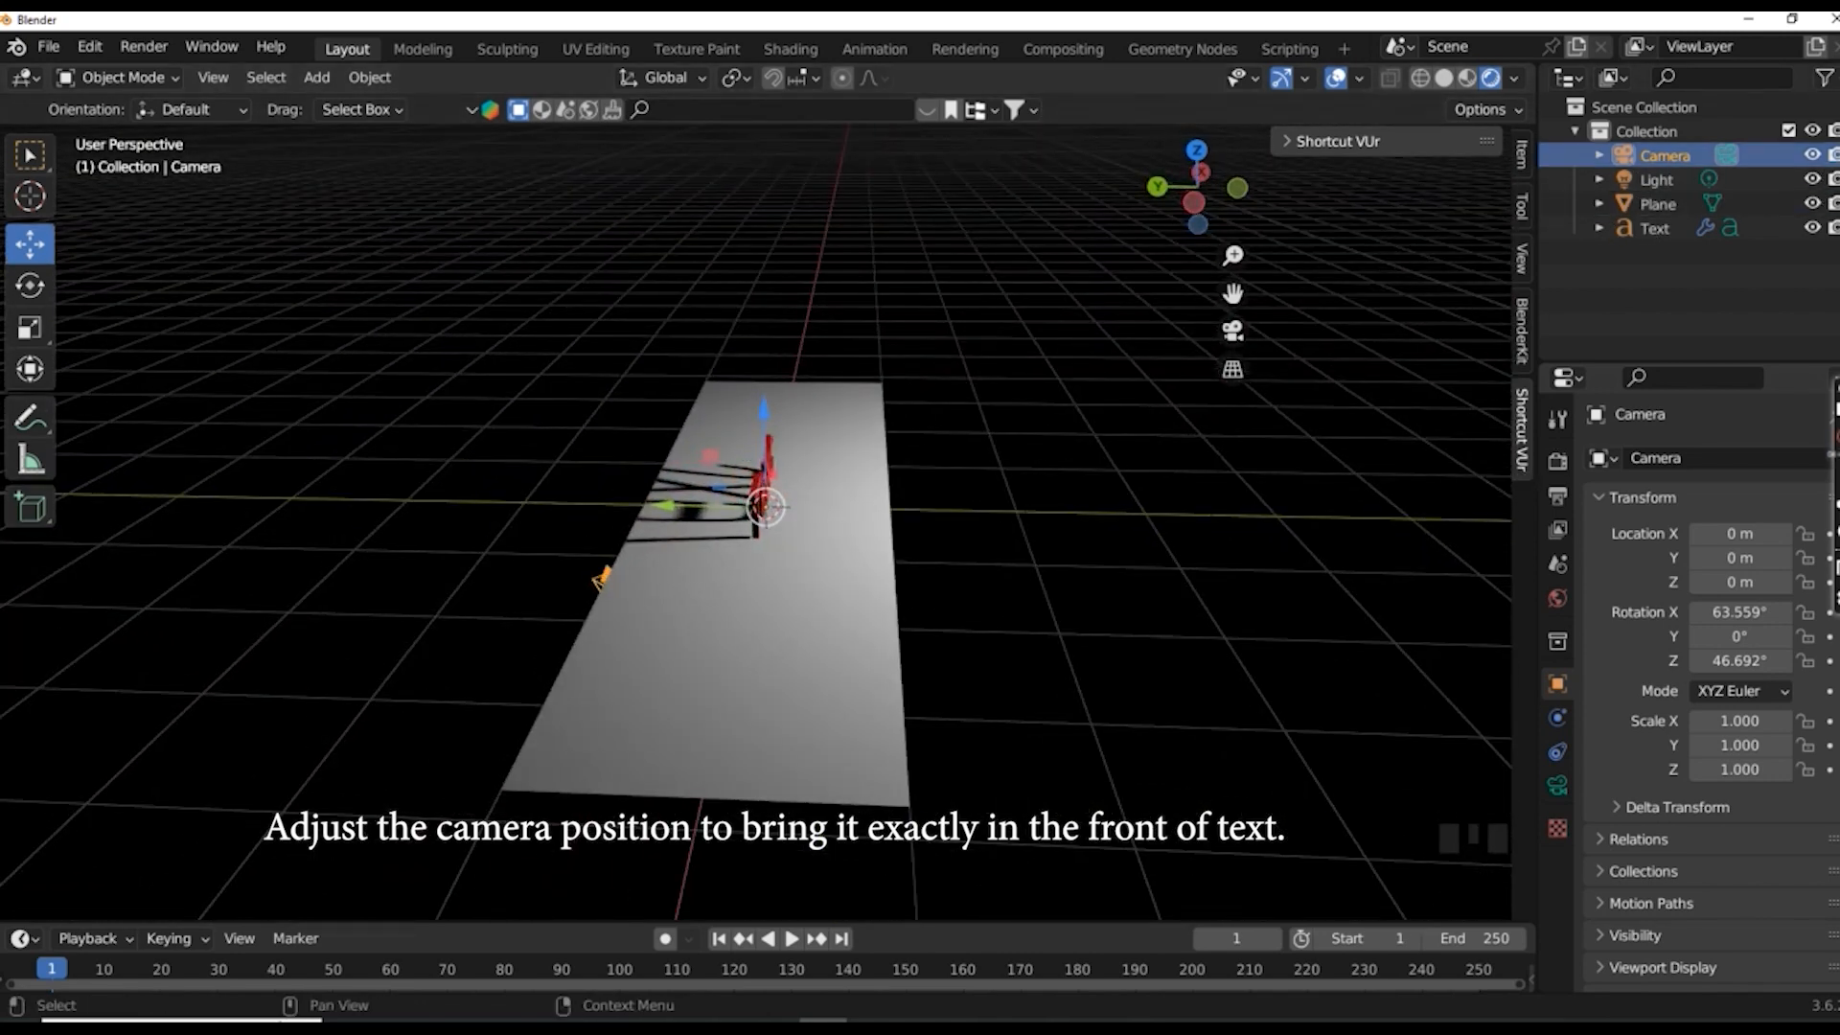
click(1834, 164)
click(1820, 164)
click(1819, 164)
click(1814, 156)
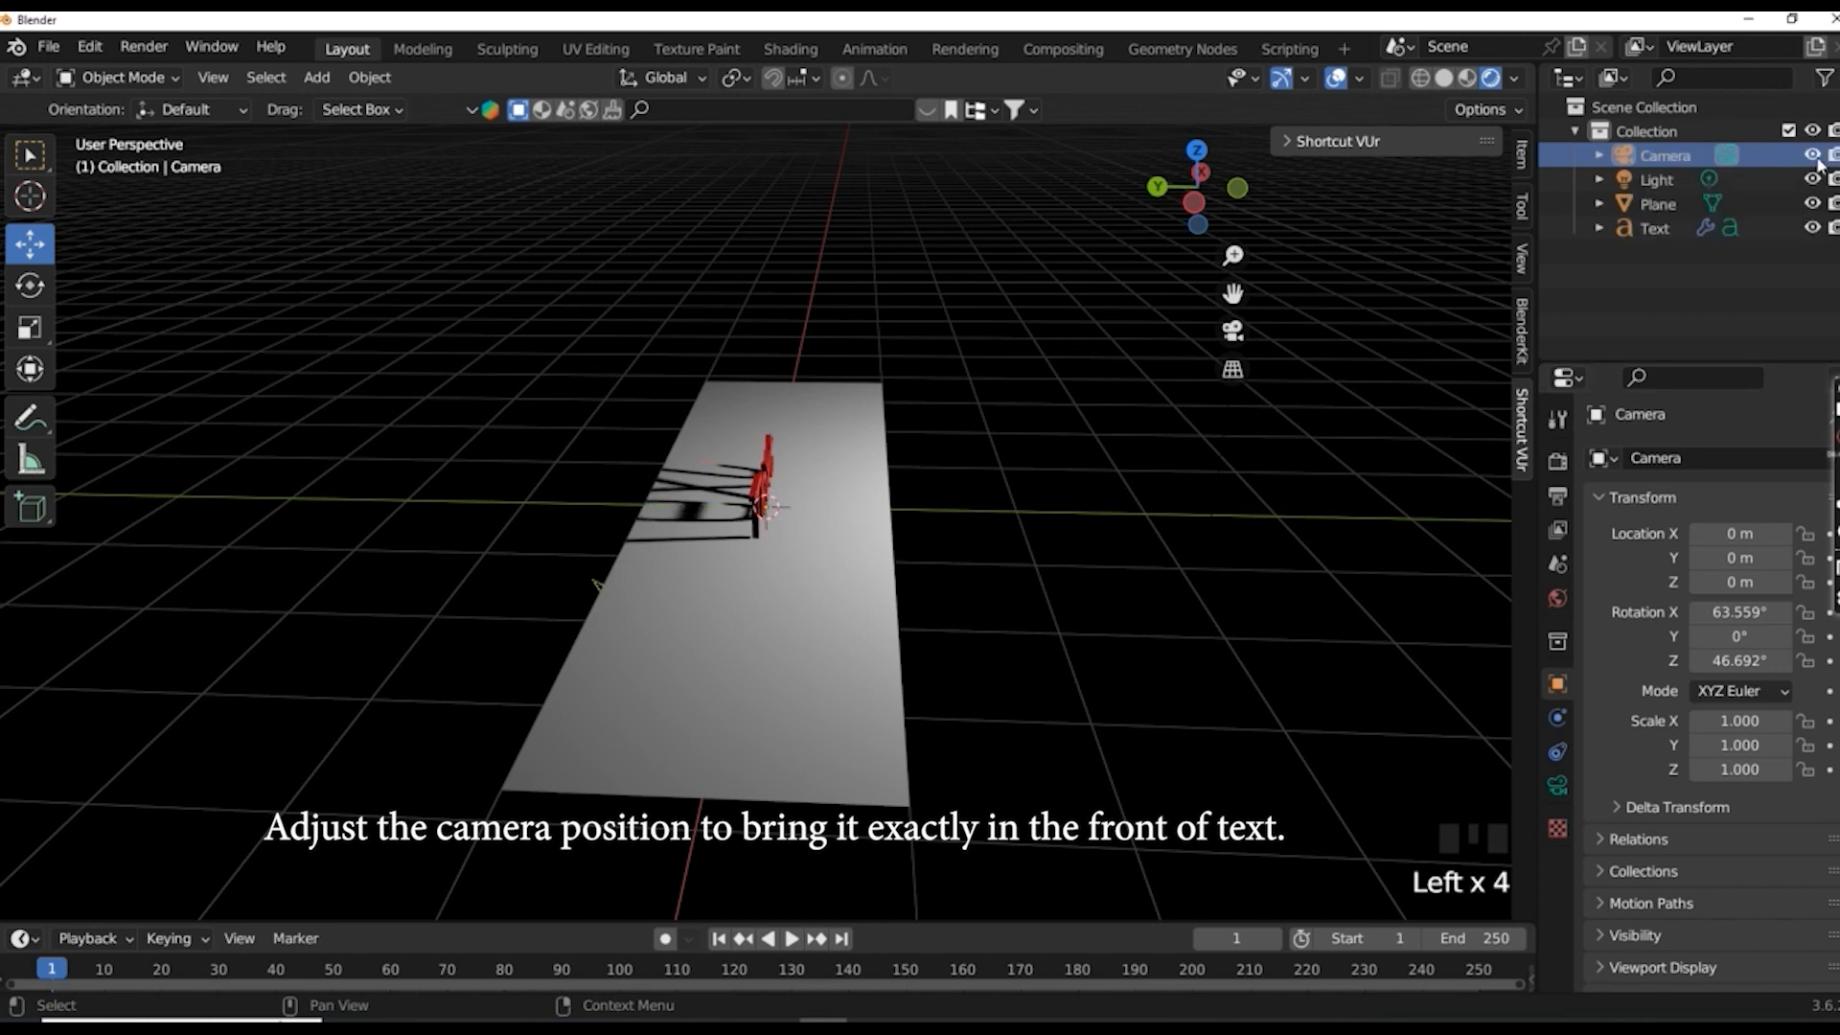
- Try raising the camera to about 0.11 m along Z, and return its Z location to 0 m
drag(1739, 582, 1762, 581)
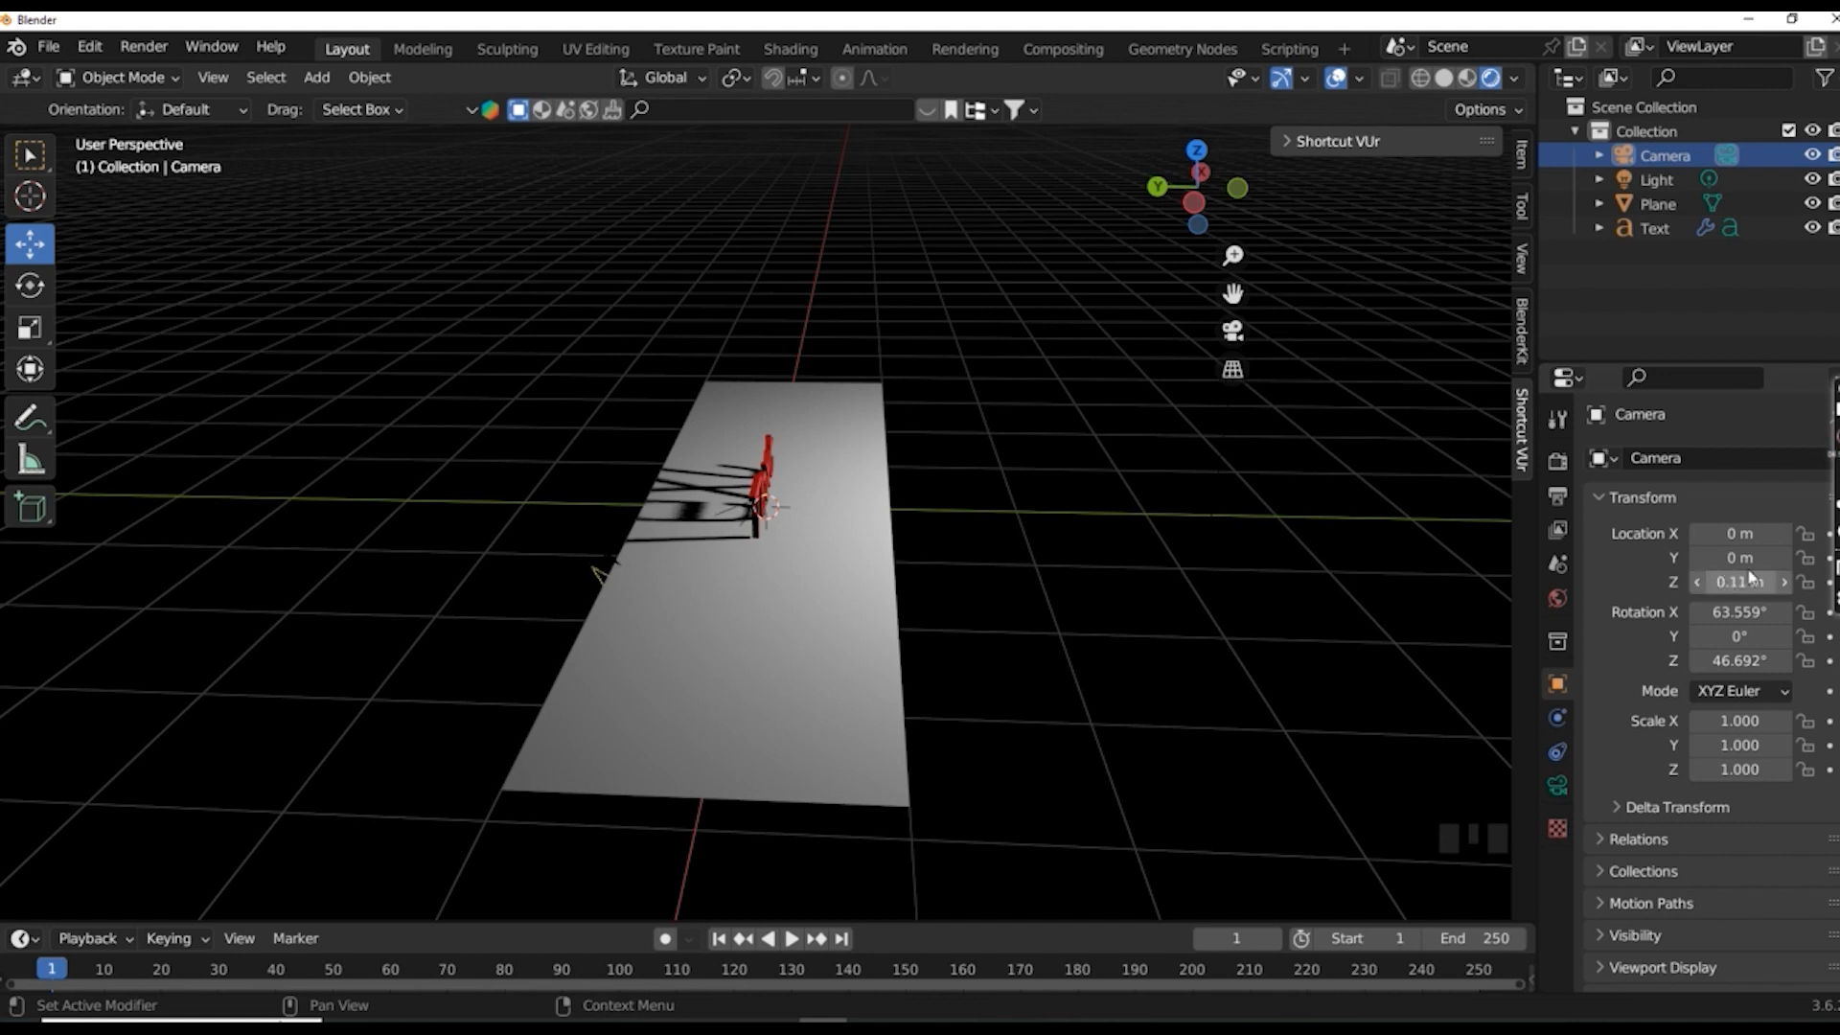
click(1744, 588)
text(0)
key(Return)
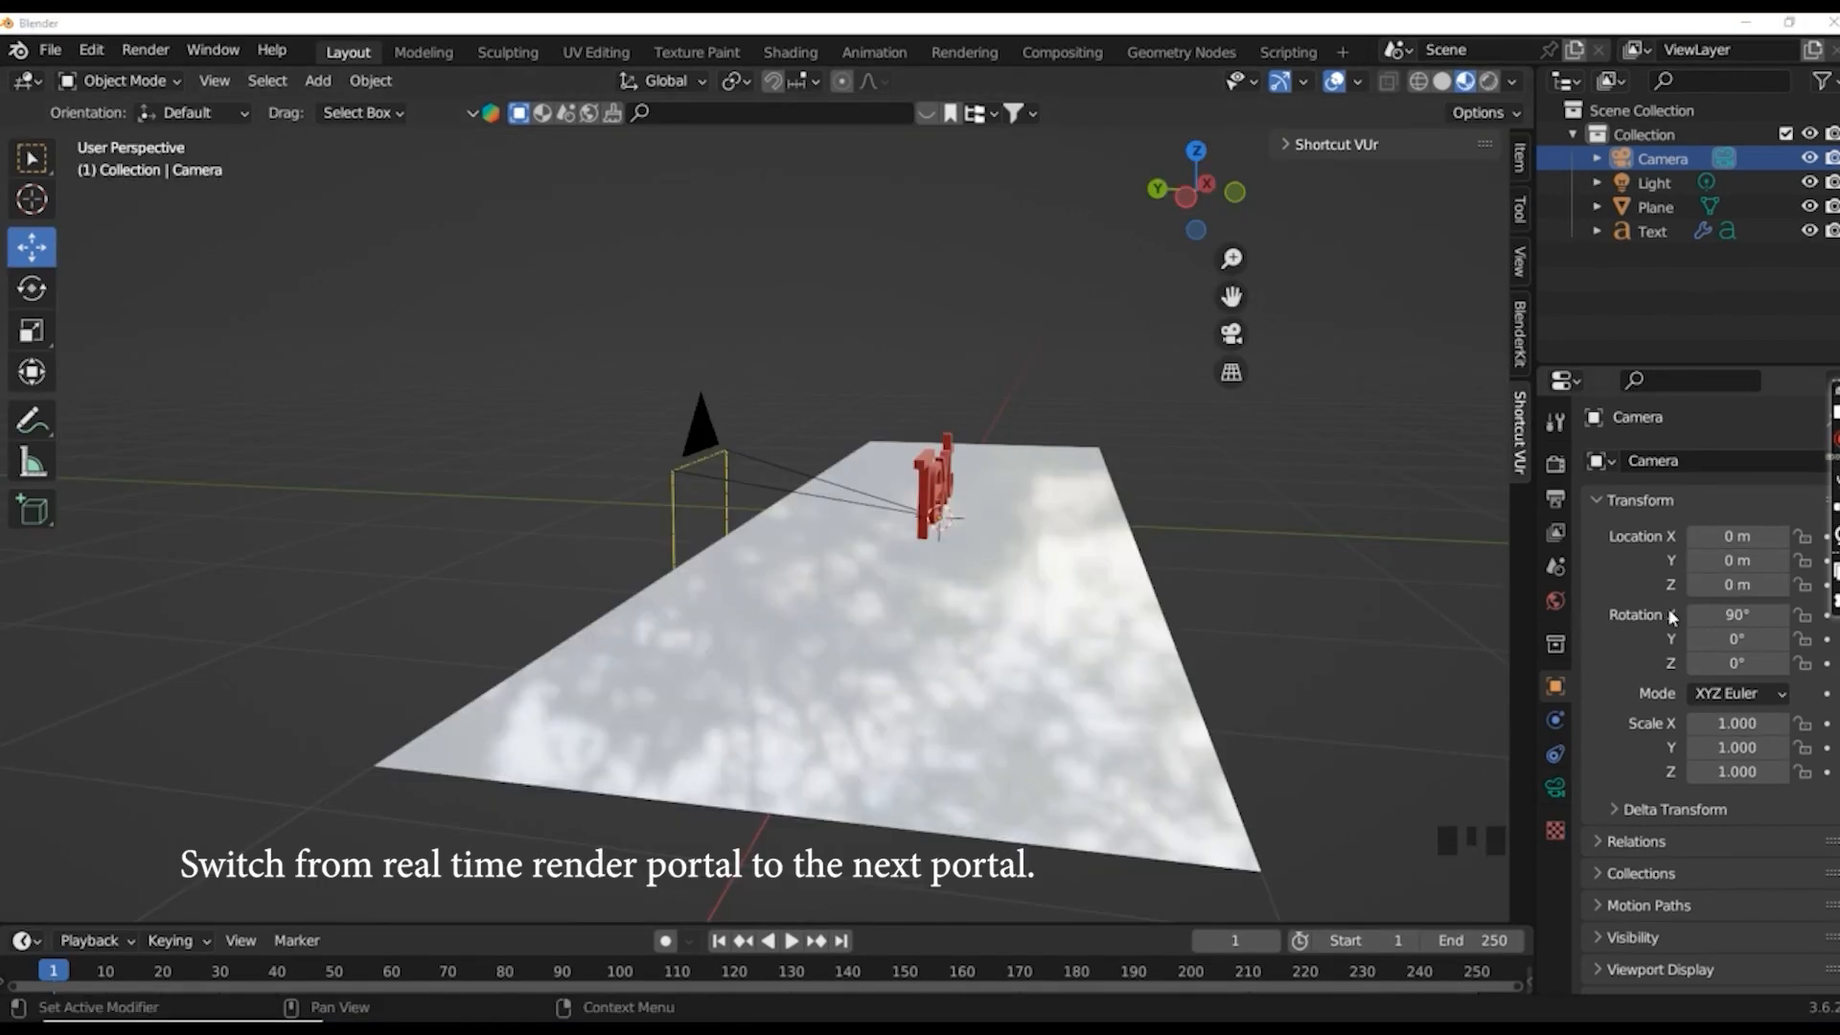
- Set the camera's X rotation to 0°
click(1728, 615)
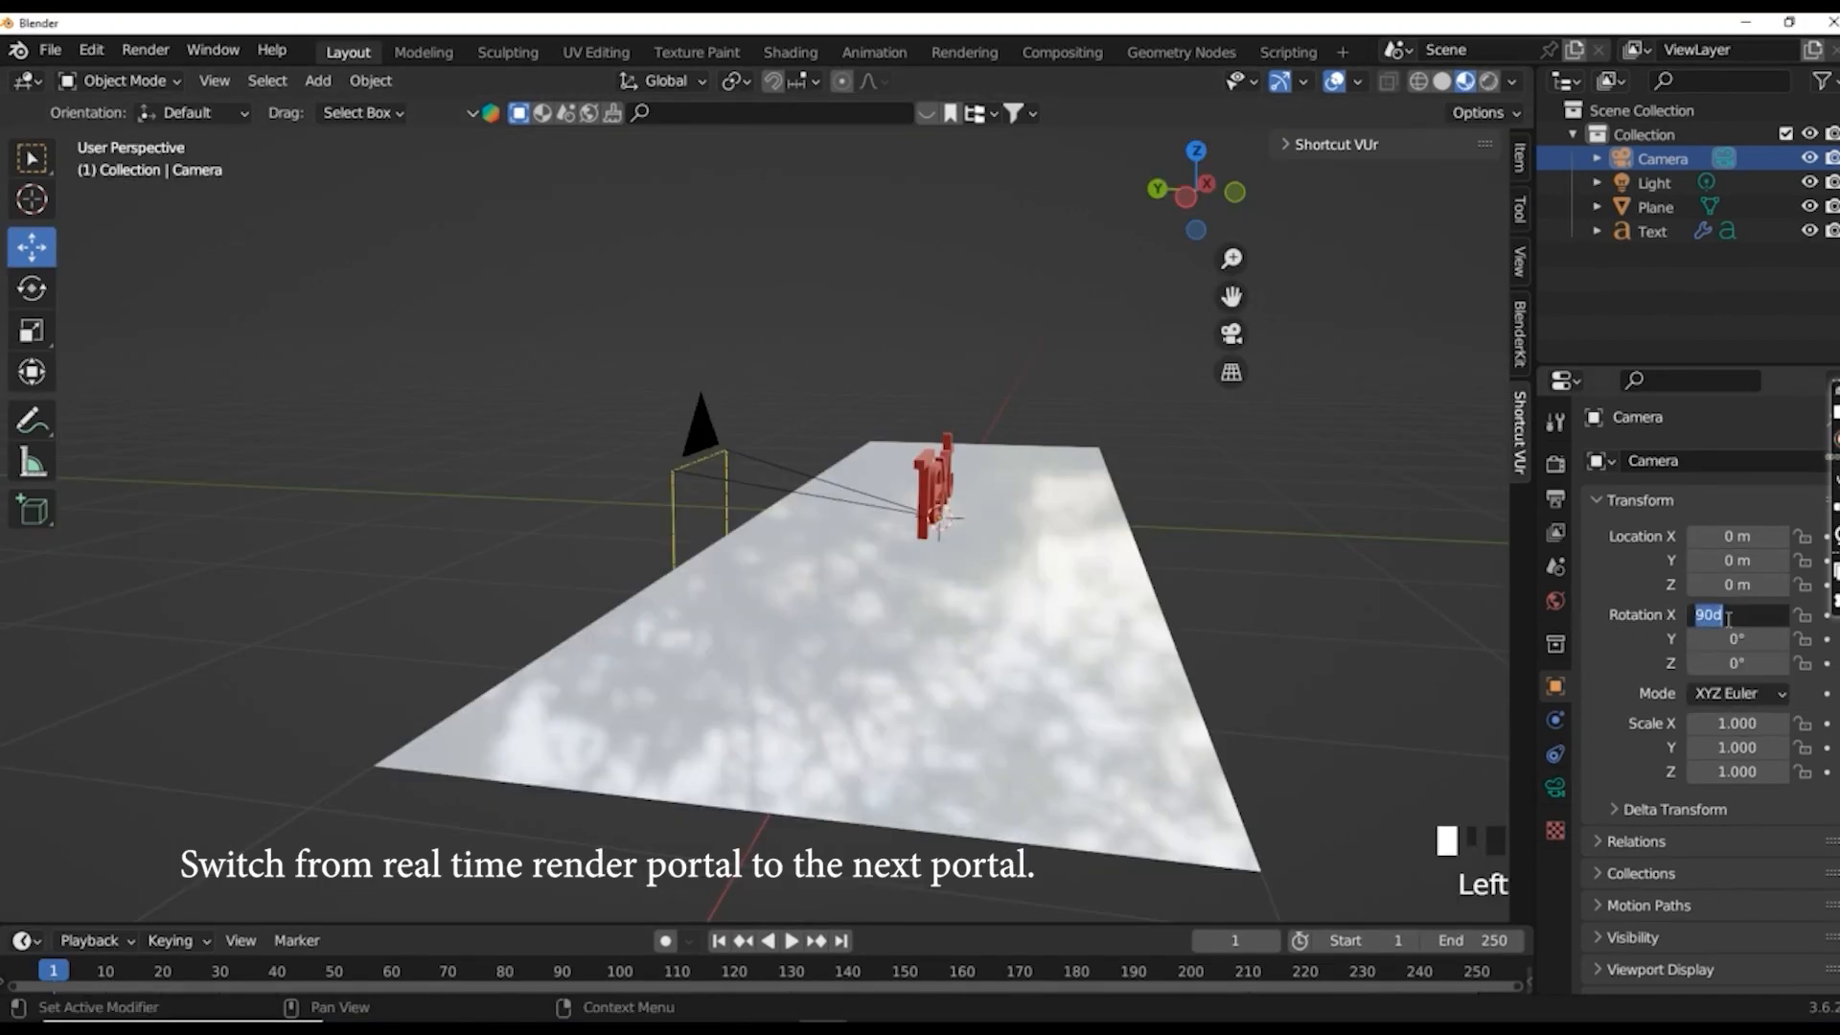
text(0)
key(Return)
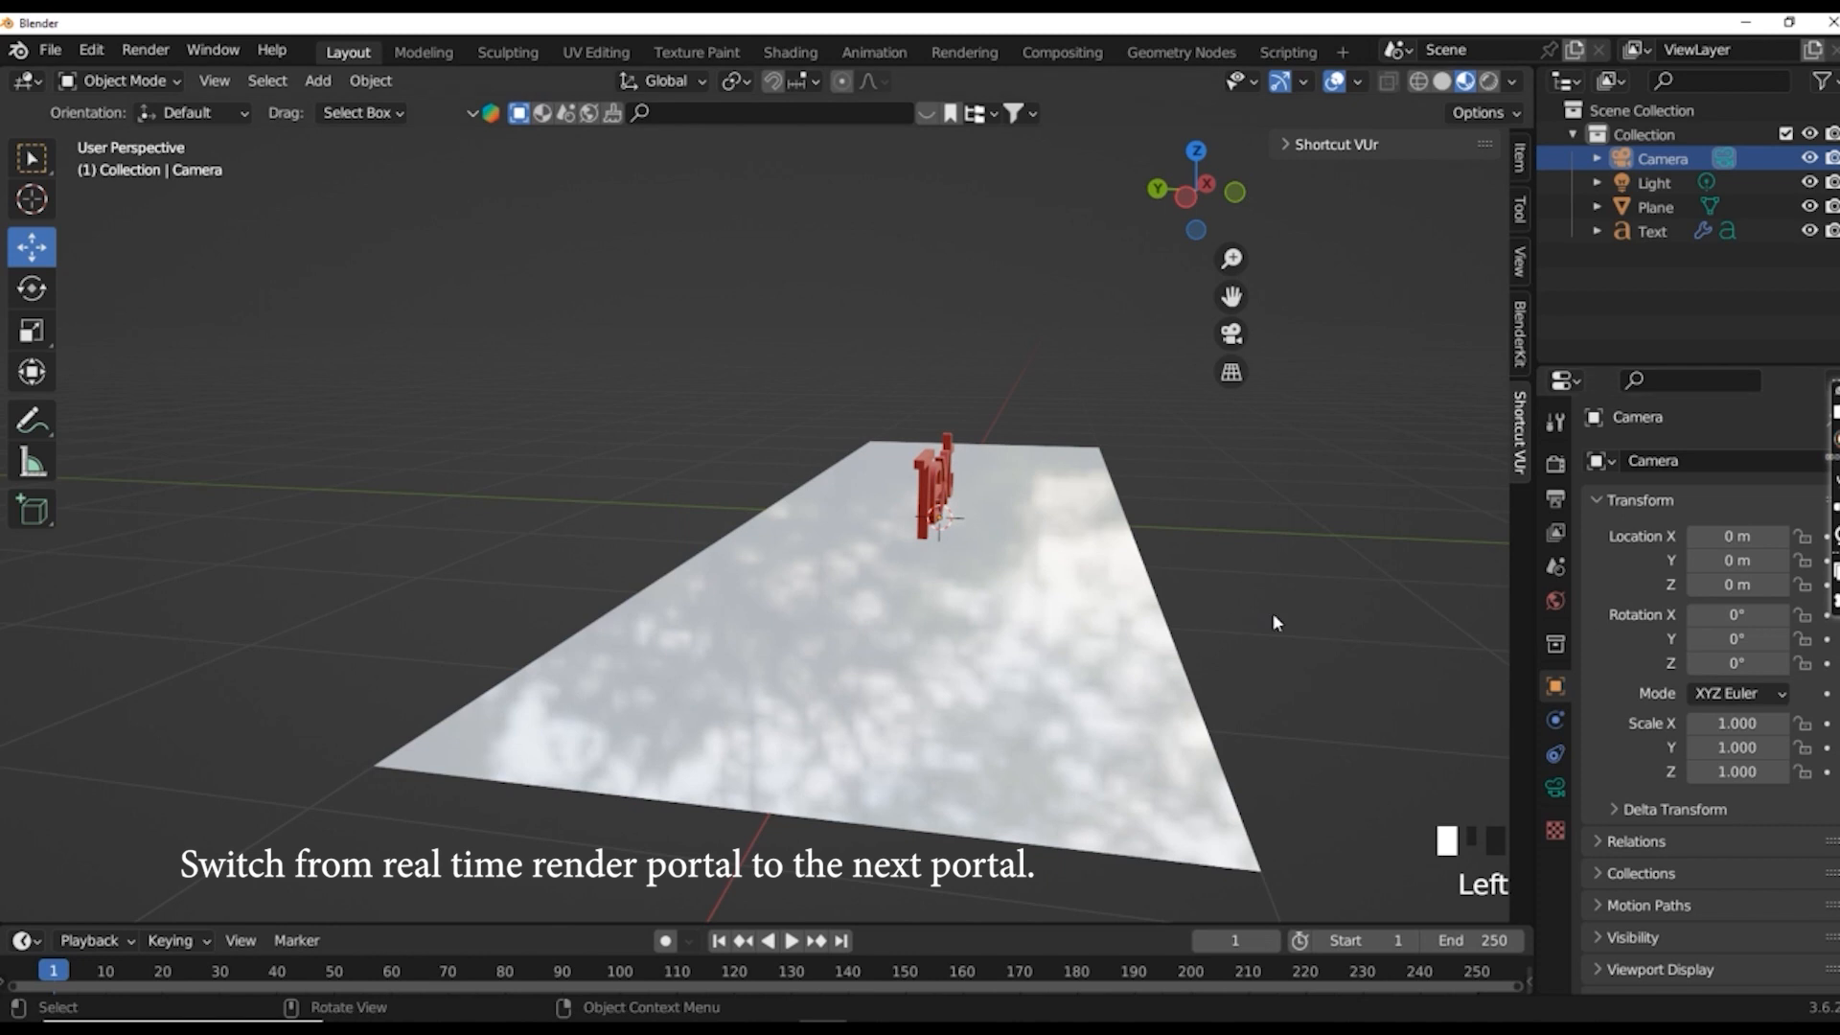
- Move the camera to Y -2.07 m in front of the text and set its X rotation to 90° to face it
scroll(1481, 569, down, 2)
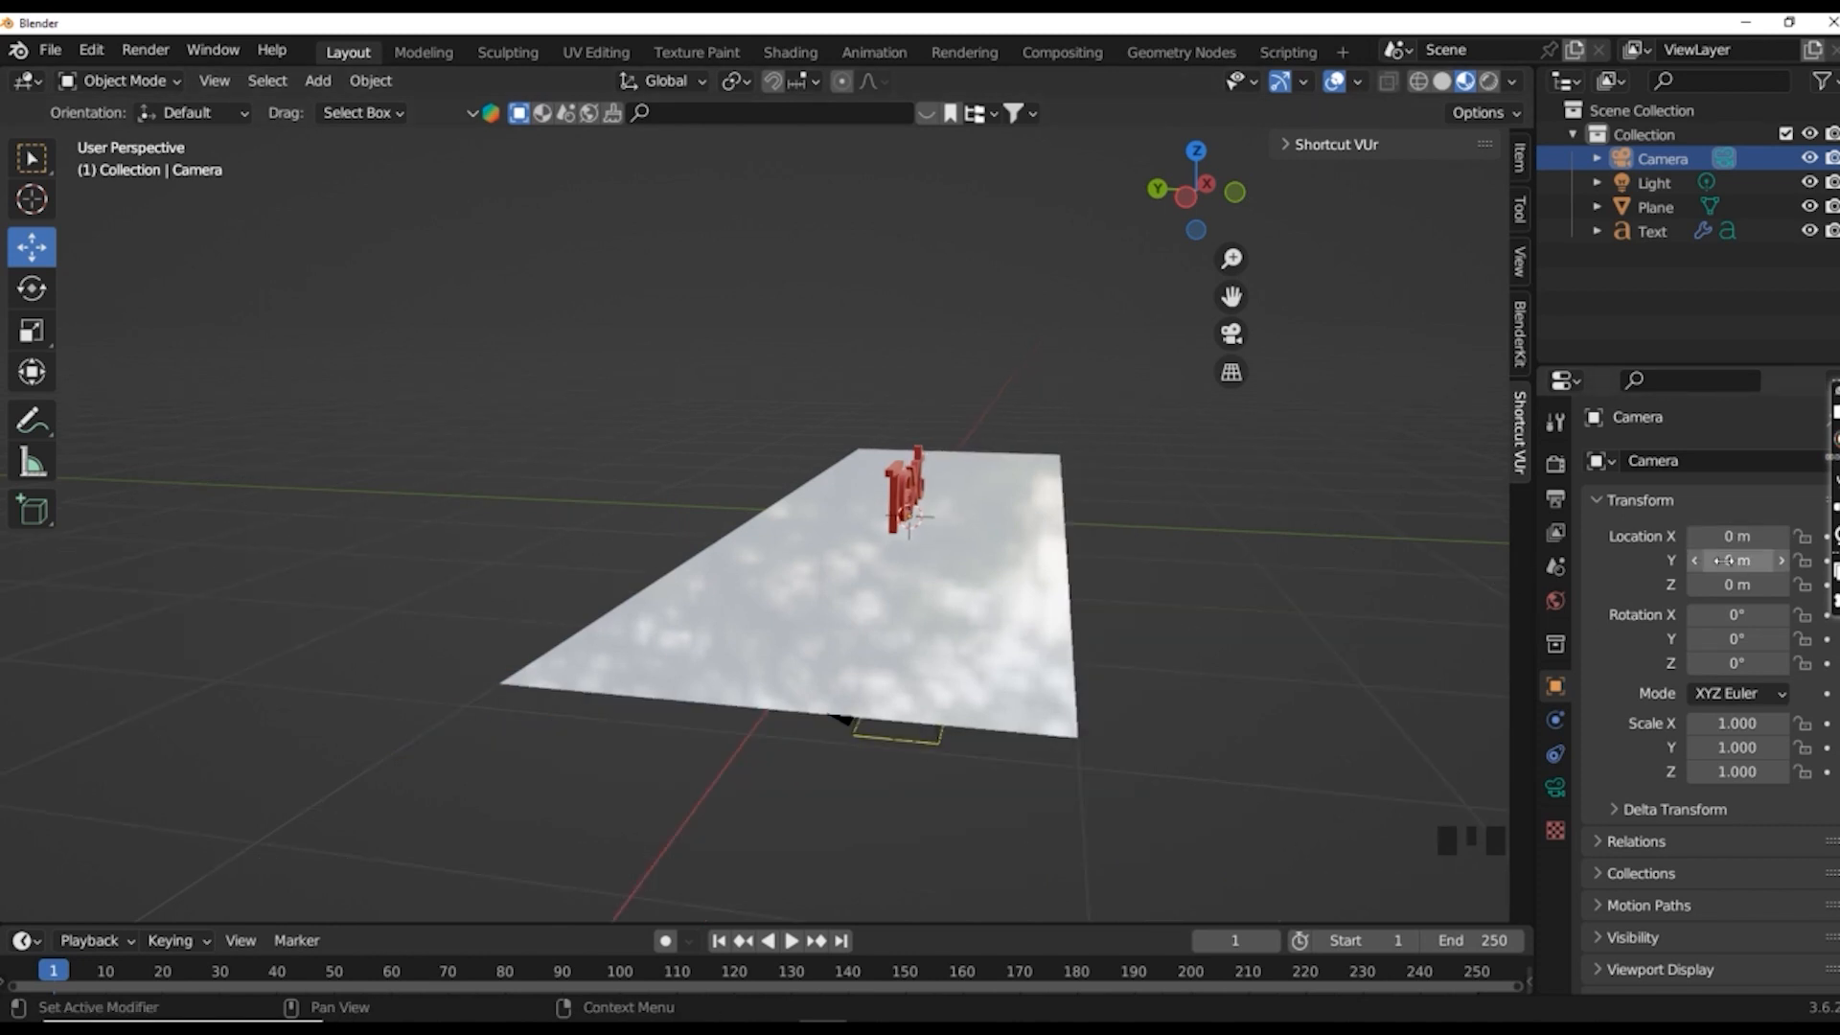
mouse_move(1736, 559)
mouse_down()
mouse_move(1648, 559)
mouse_move(1722, 559)
mouse_up()
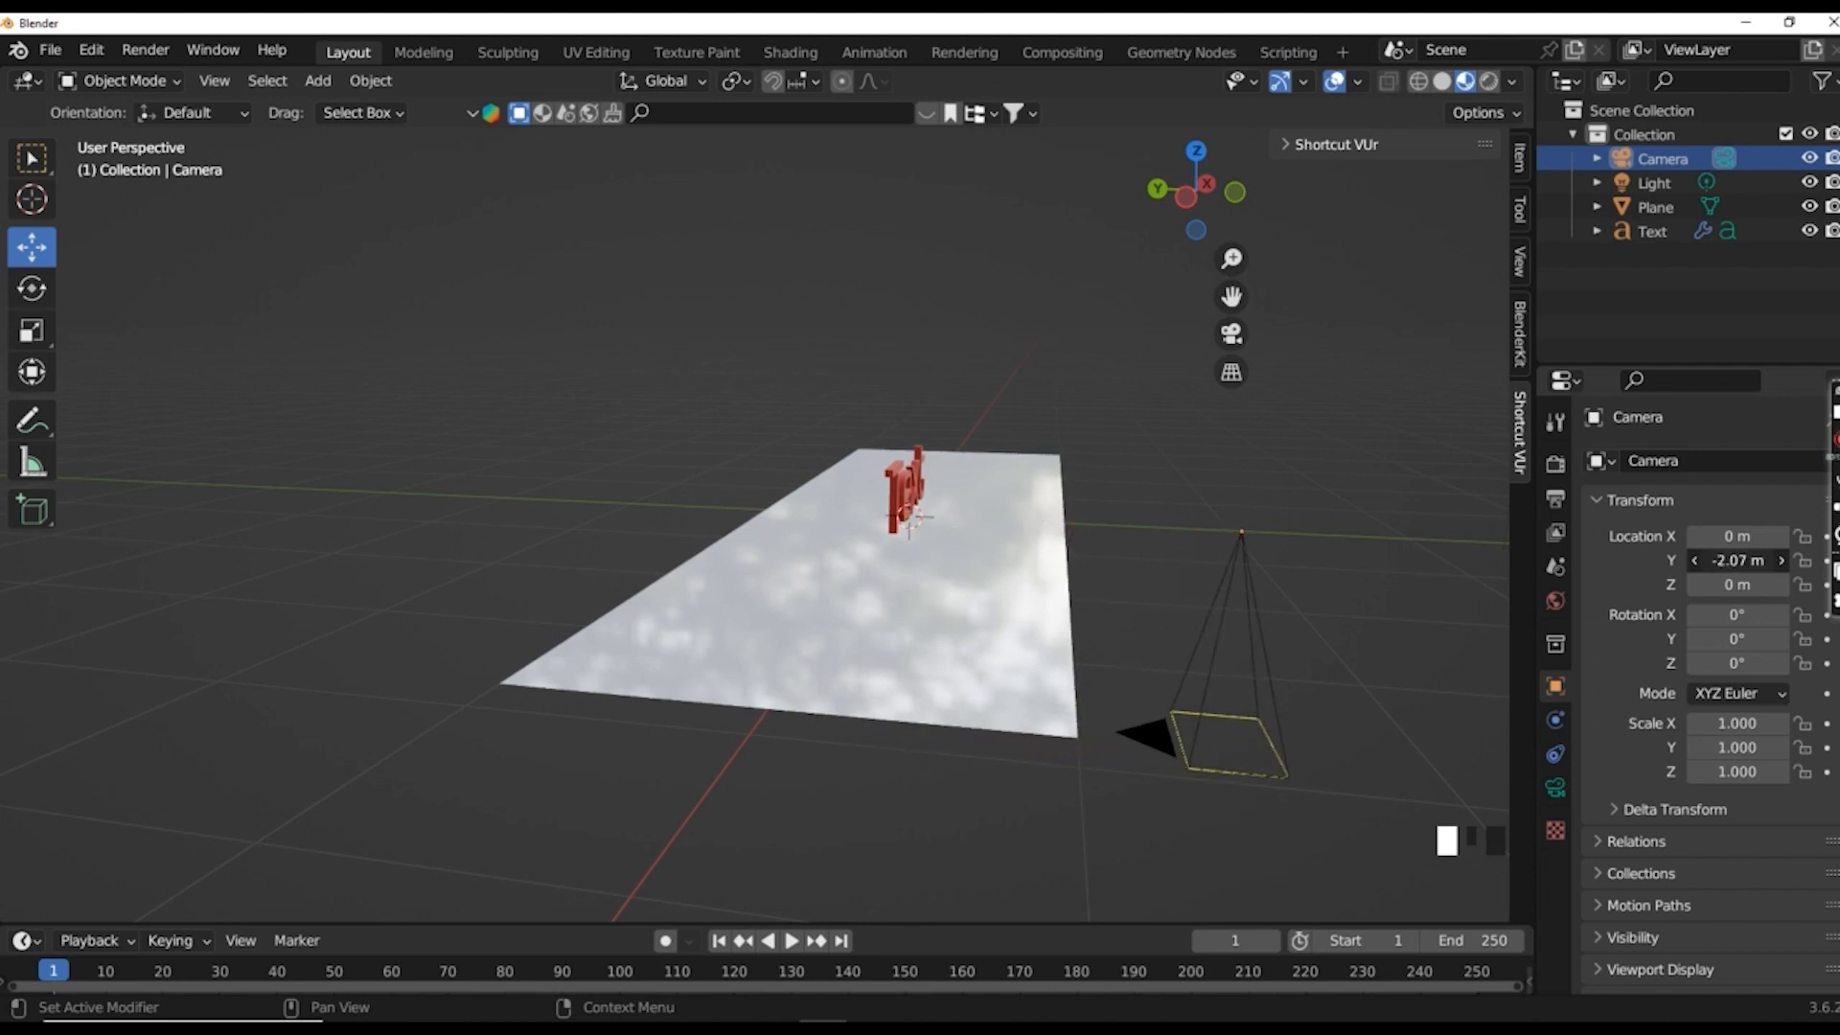
click(1732, 617)
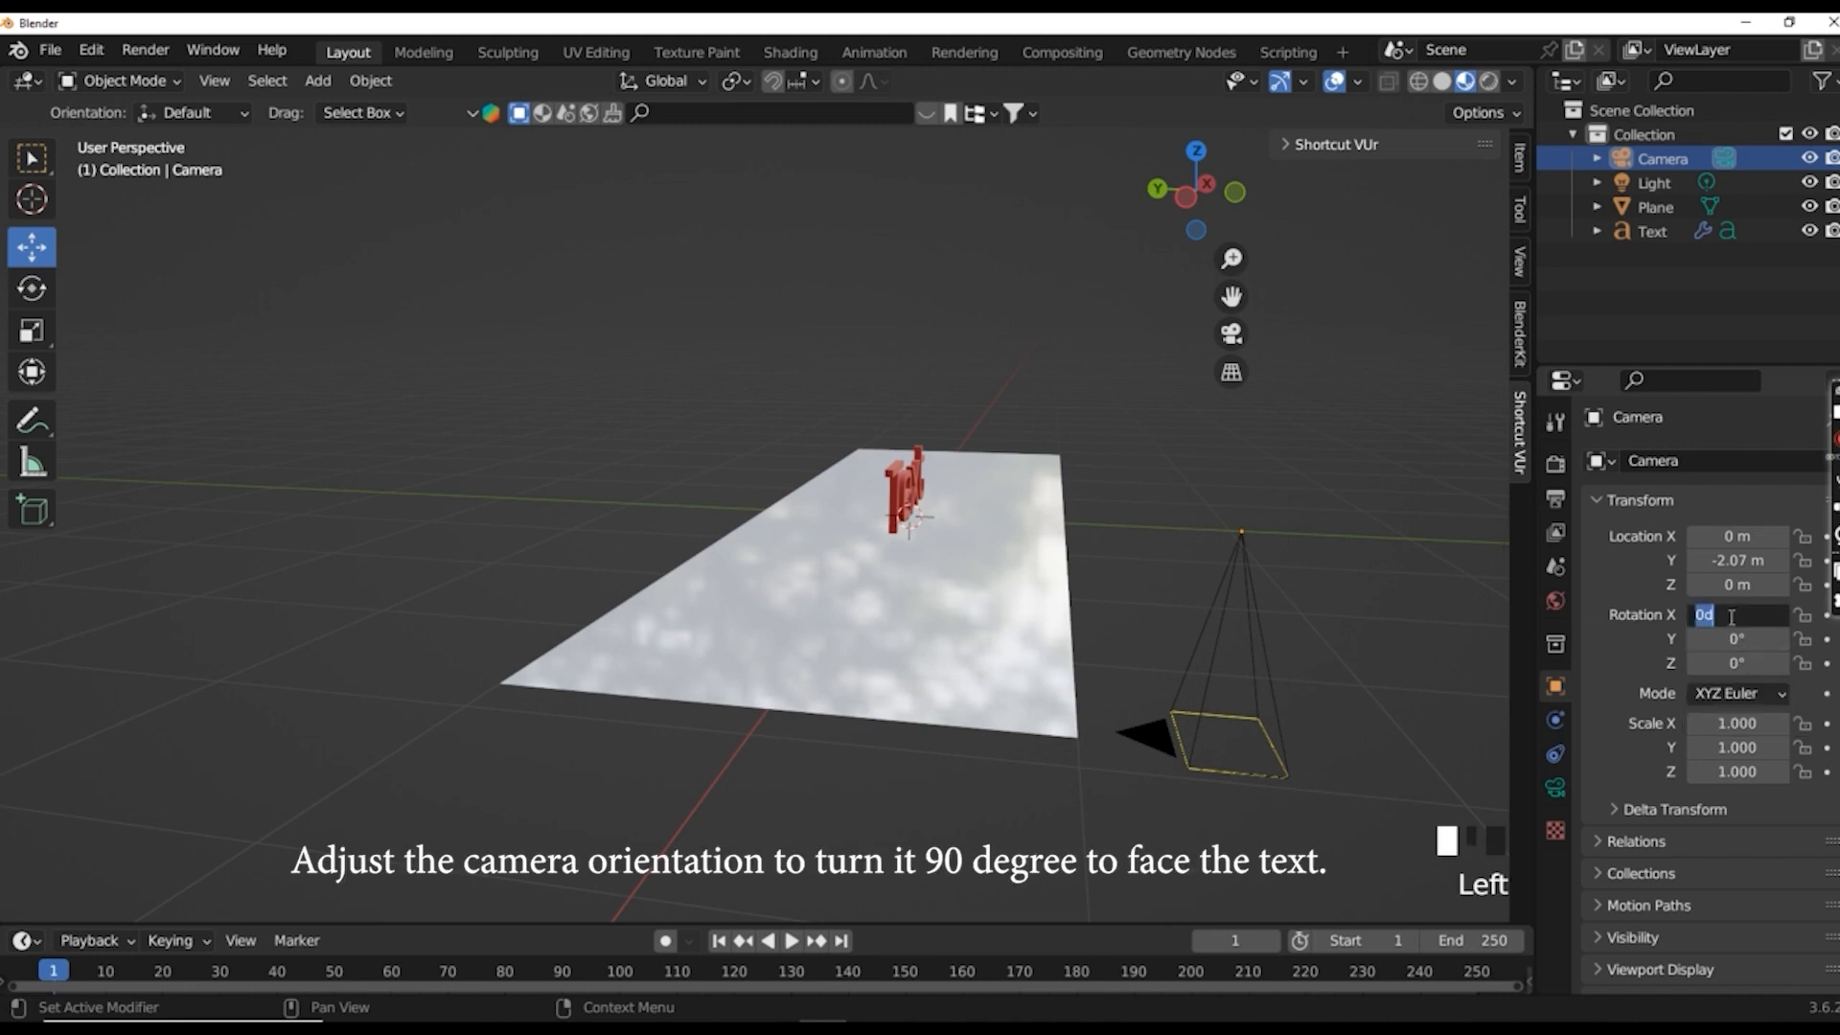
text(-90)
key(Return)
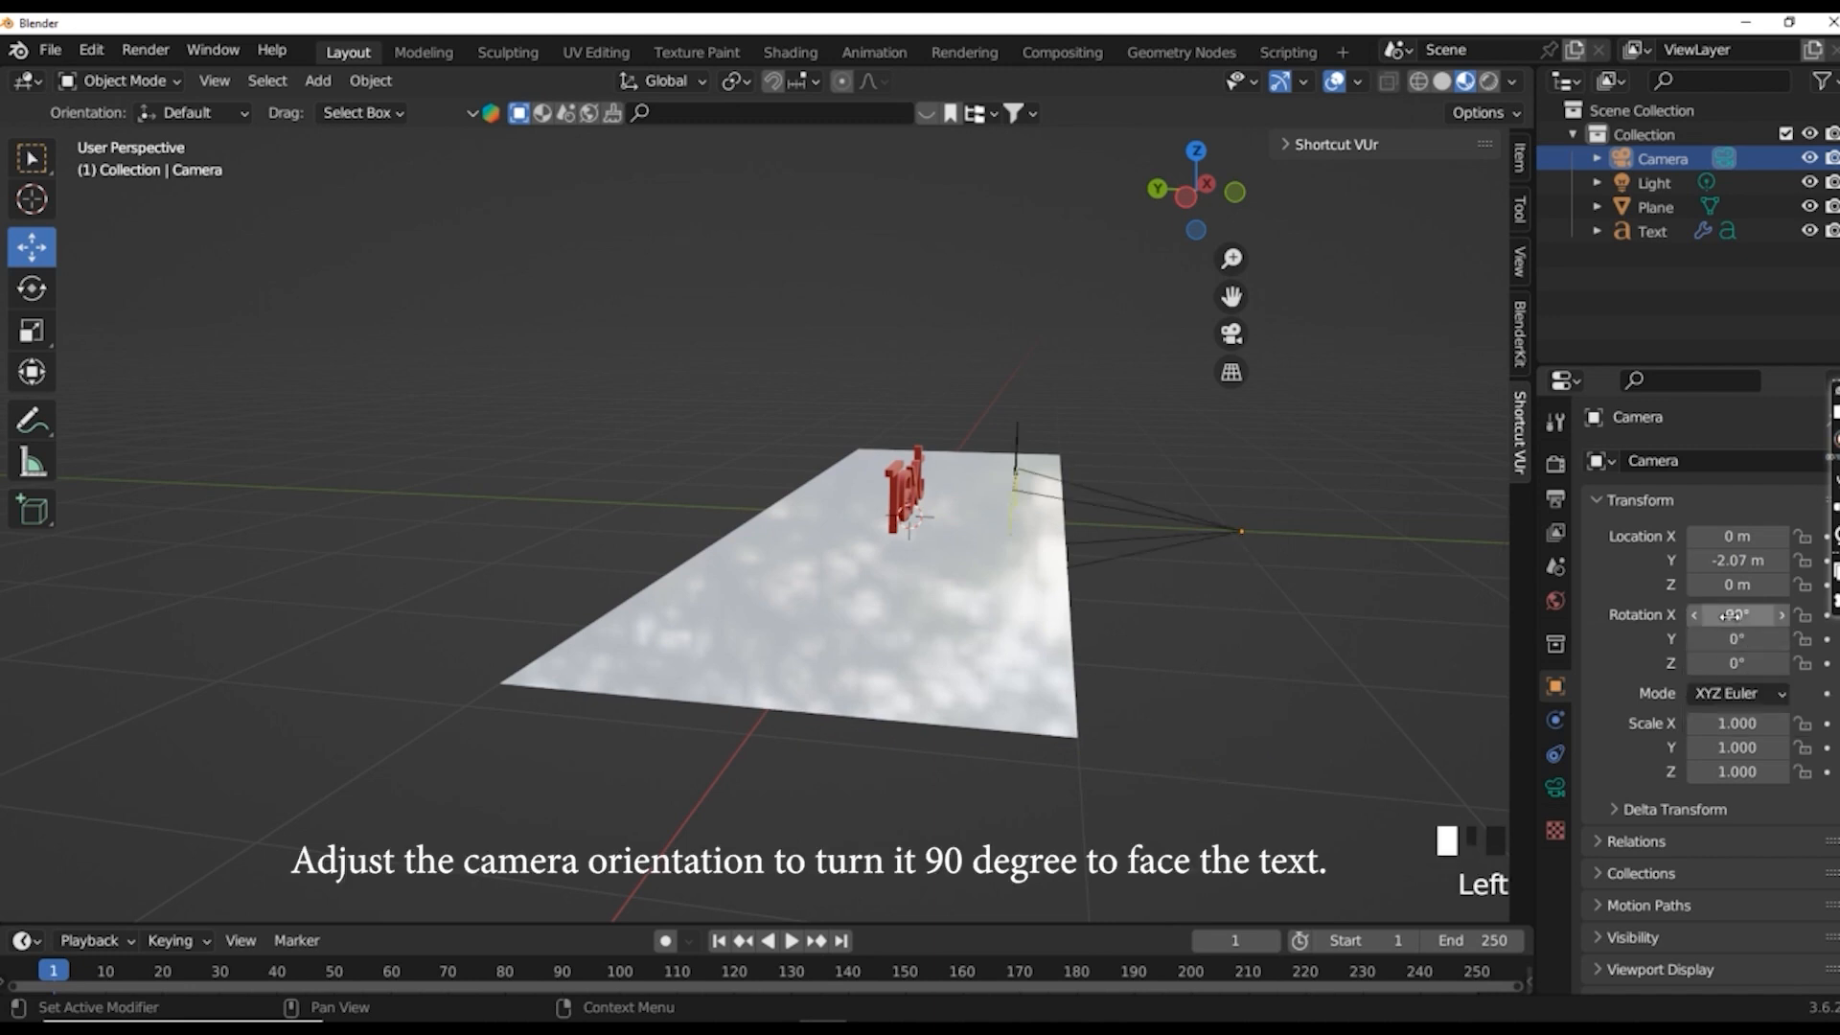
- Move the camera back to Y -3.45 m and, looking through it, raise it to Z 0.46 m to frame the text and plane
drag(1737, 560, 1692, 559)
click(1242, 337)
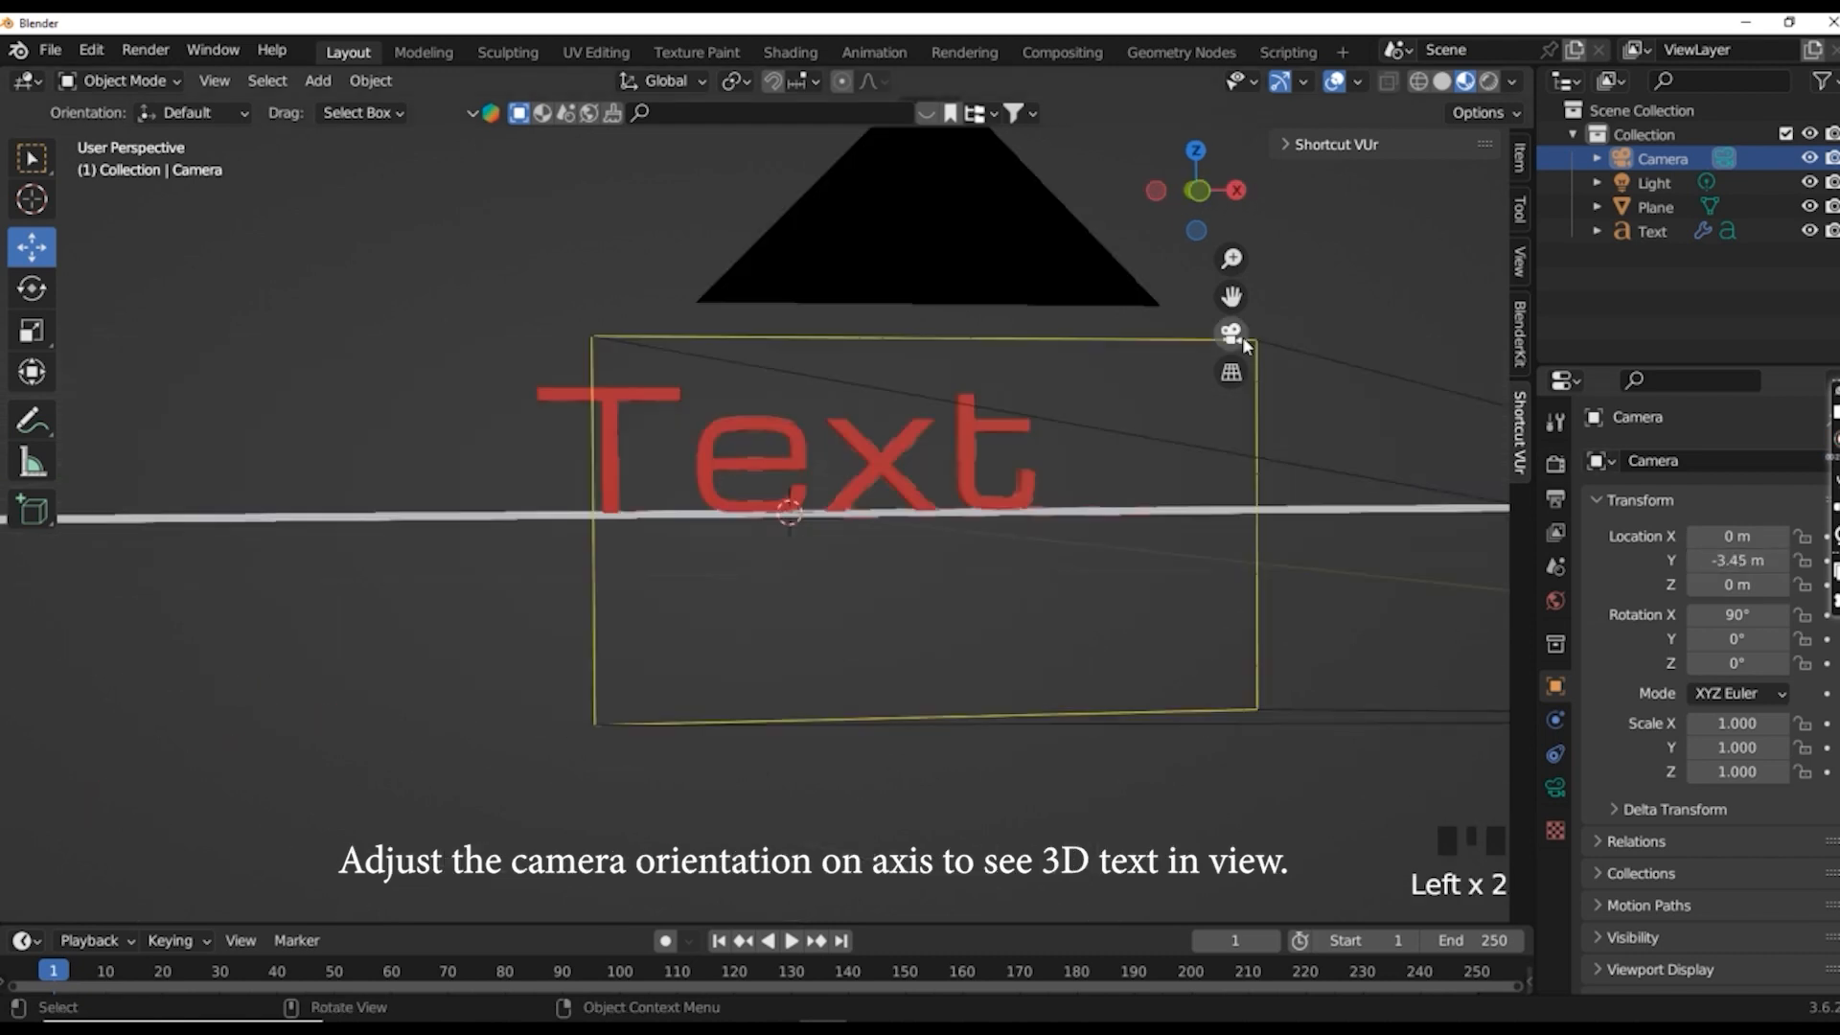
scroll(878, 352, up, 5)
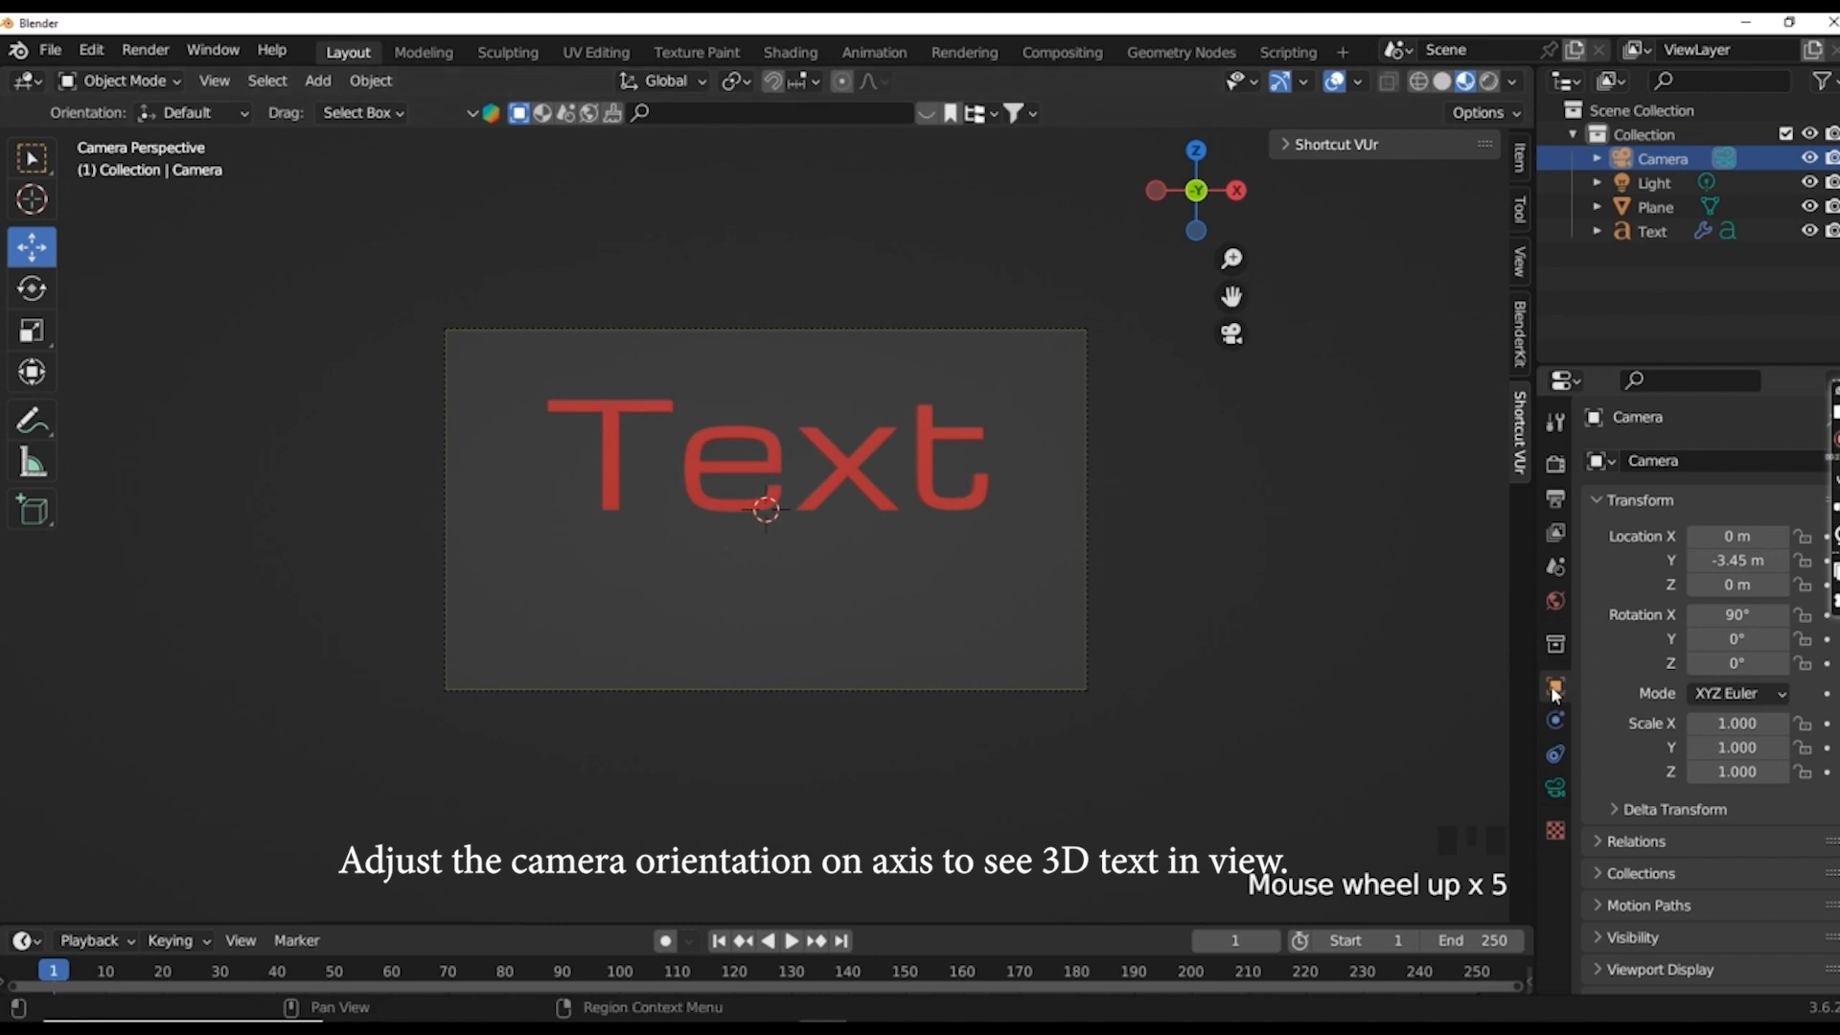
click(1736, 535)
drag(1736, 536, 1750, 585)
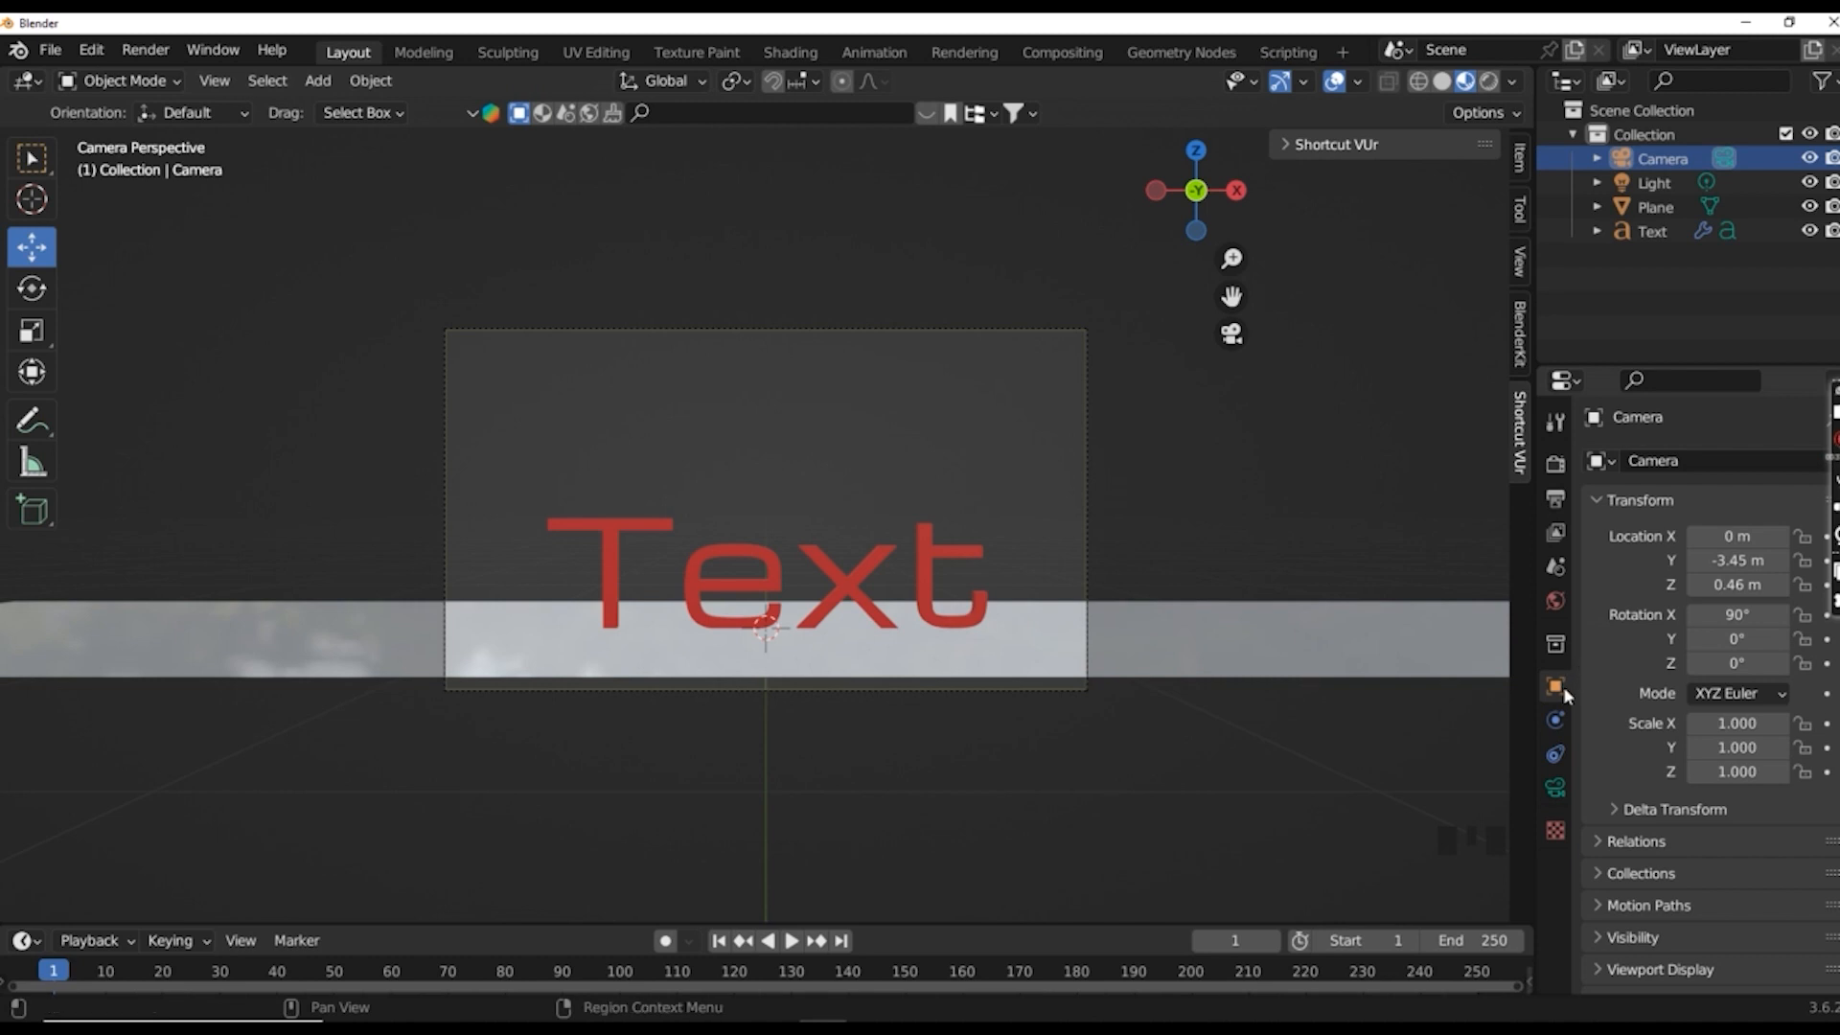
- Examine the camera's placement relative to the text and plane, both from outside and through the camera
click(1231, 333)
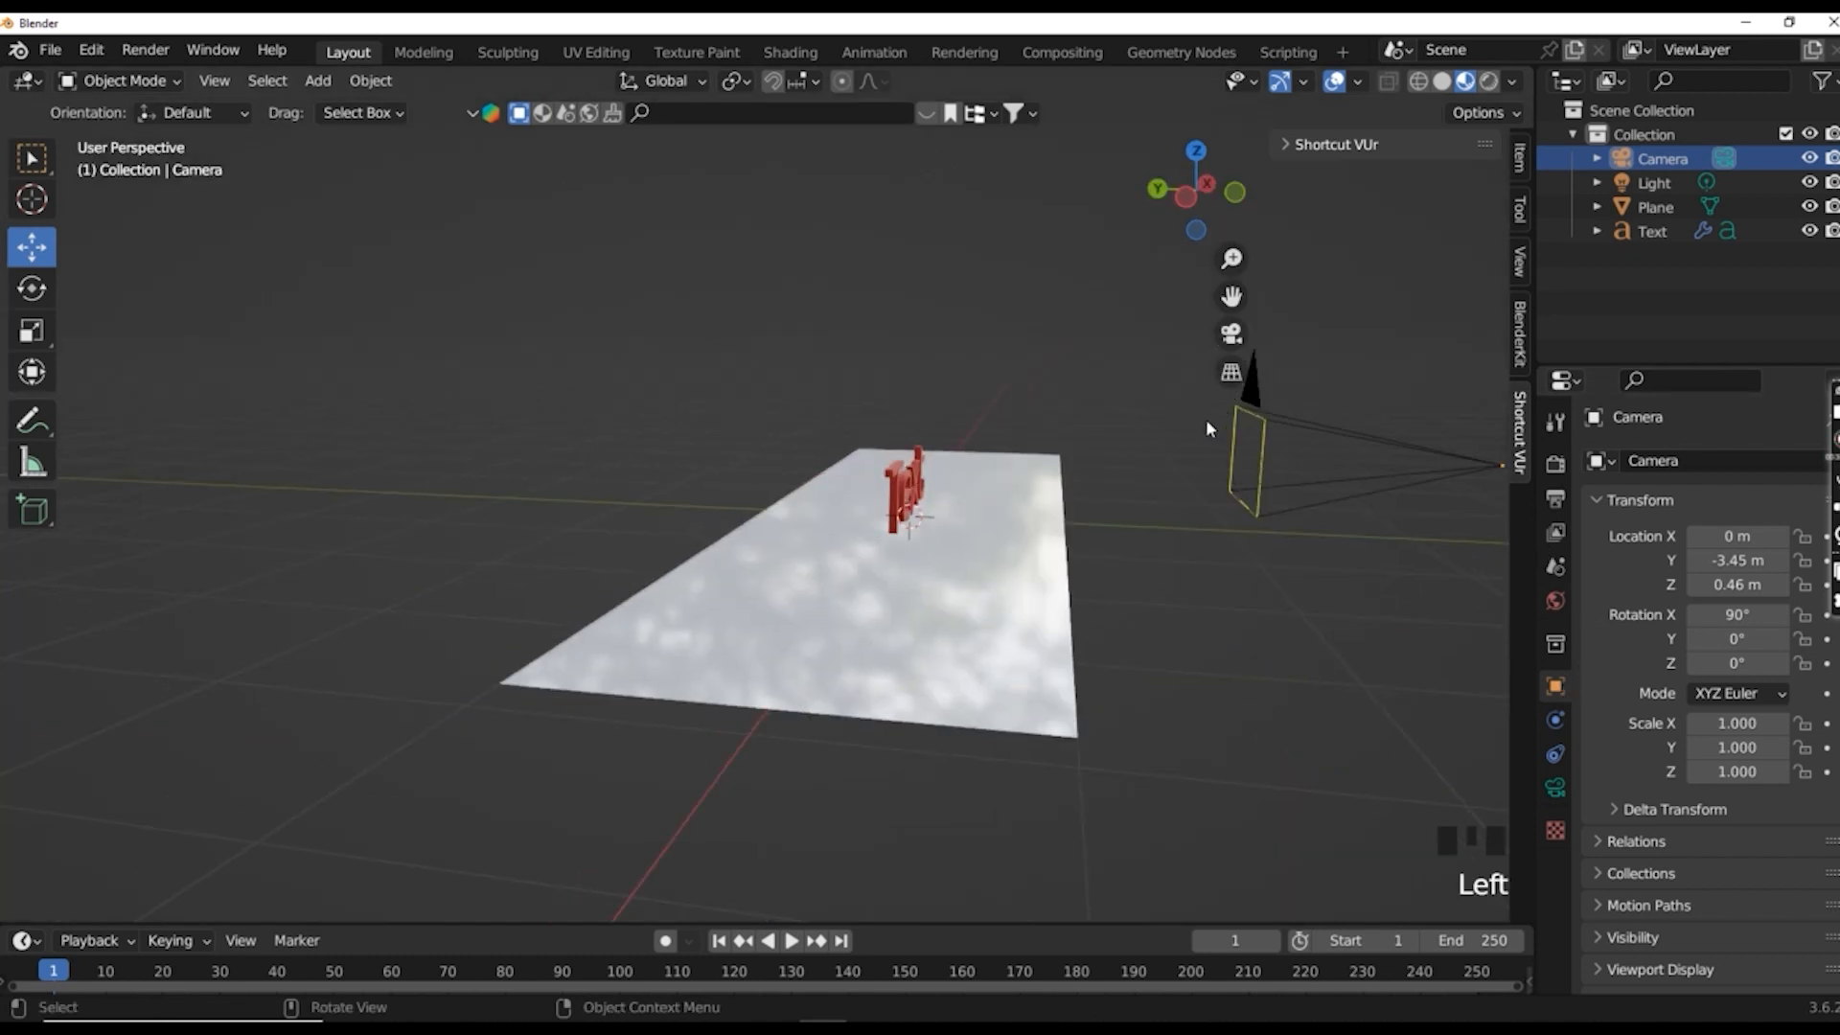
scroll(1177, 446, down, 1)
scroll(1177, 446, up, 1)
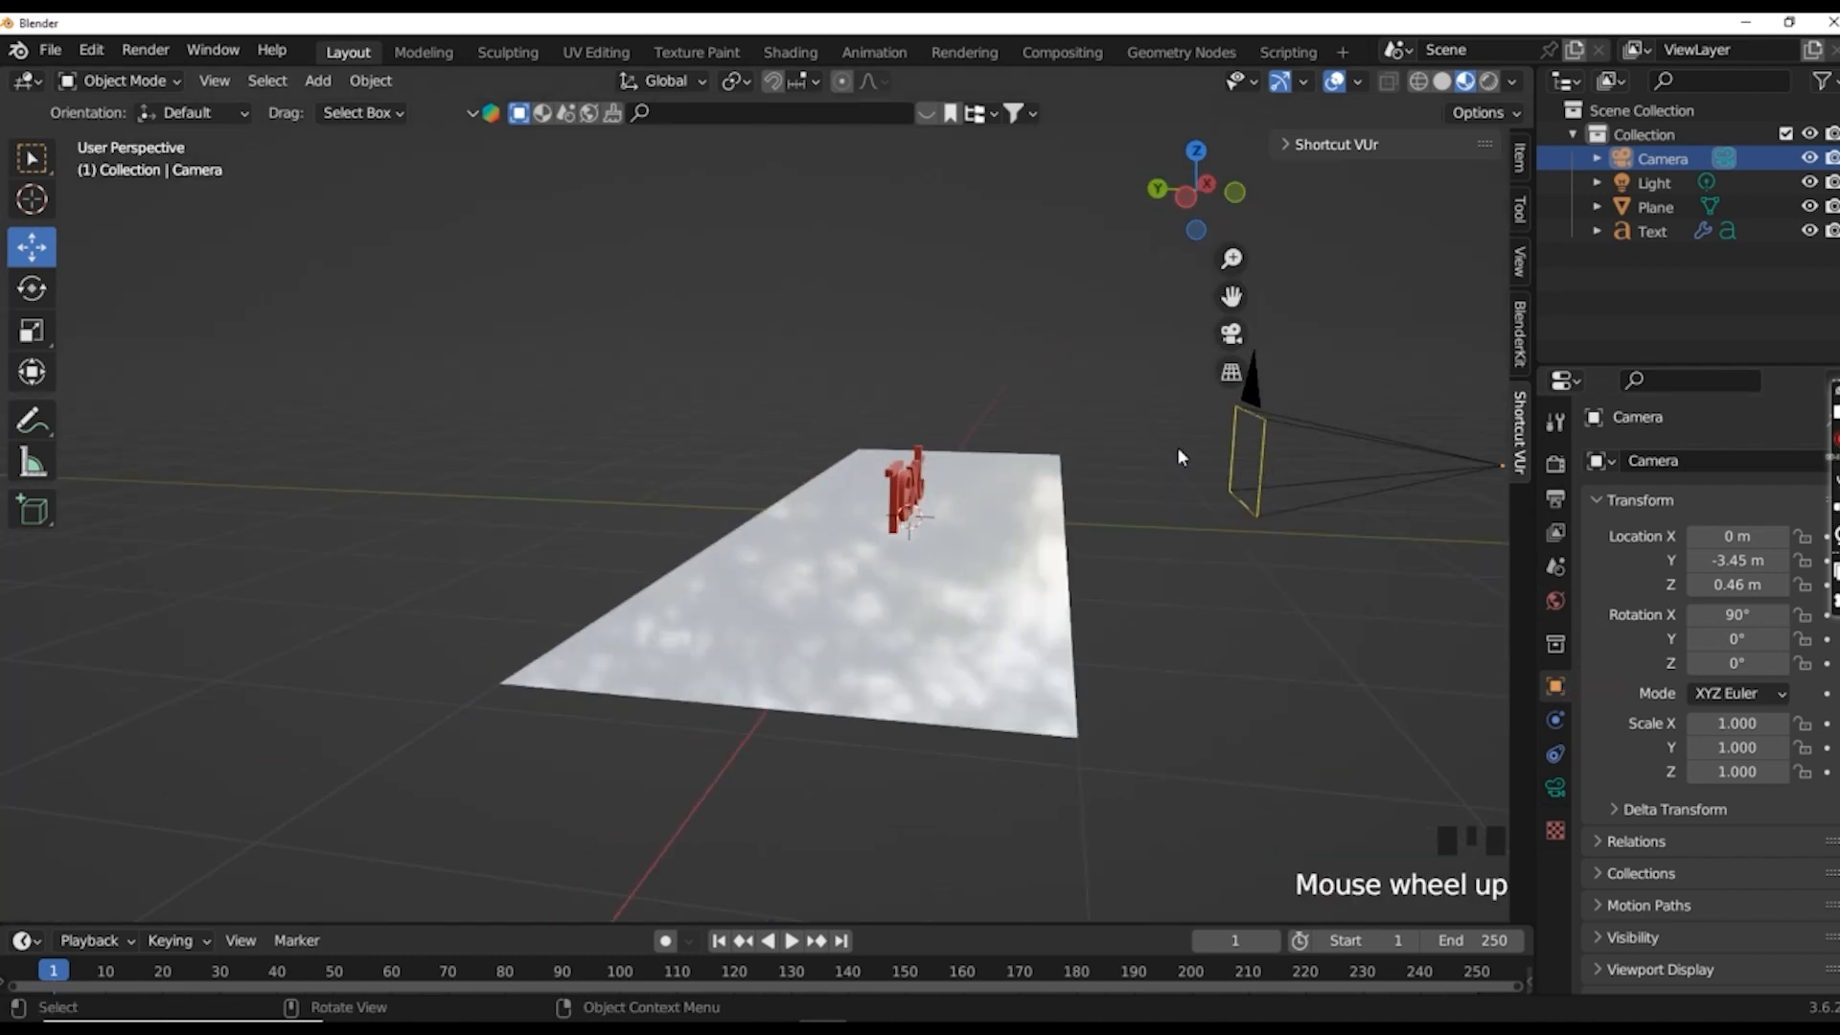
middle_drag(1245, 544, 1038, 566)
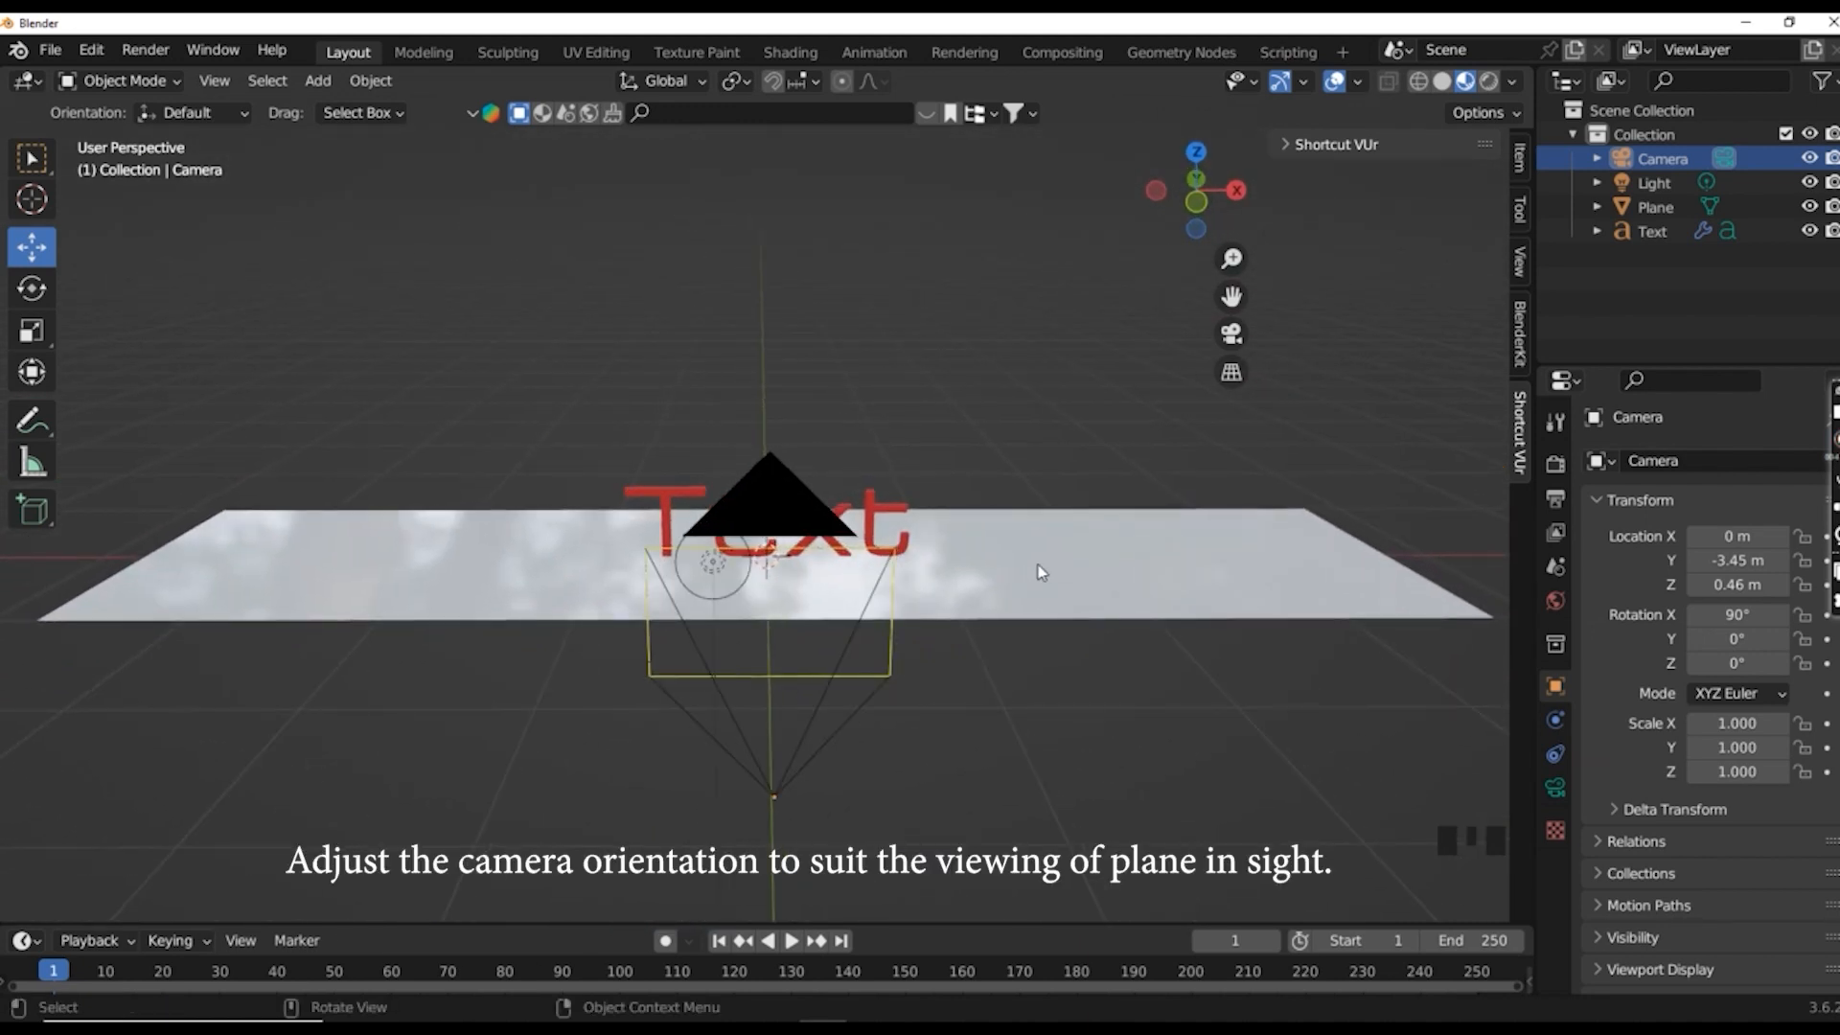
click(1232, 334)
scroll(1140, 395, down, 1)
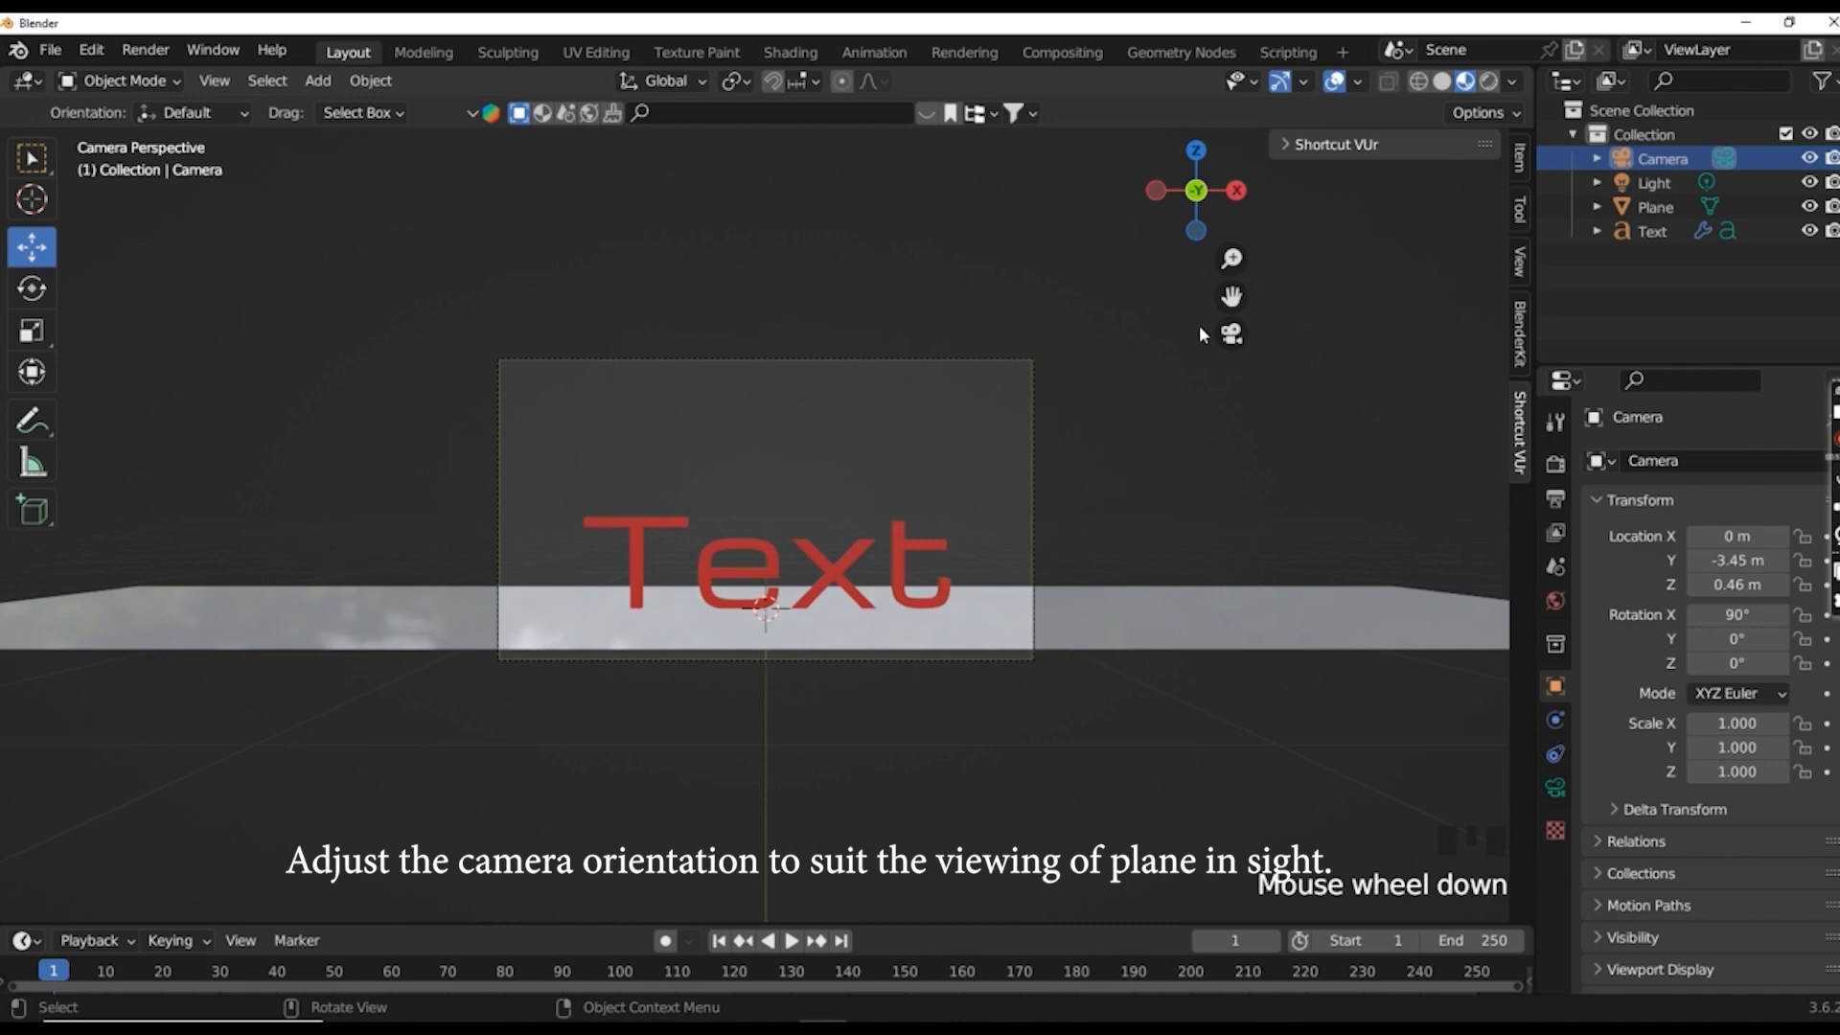
middle_drag(1199, 325, 1241, 334)
click(1241, 335)
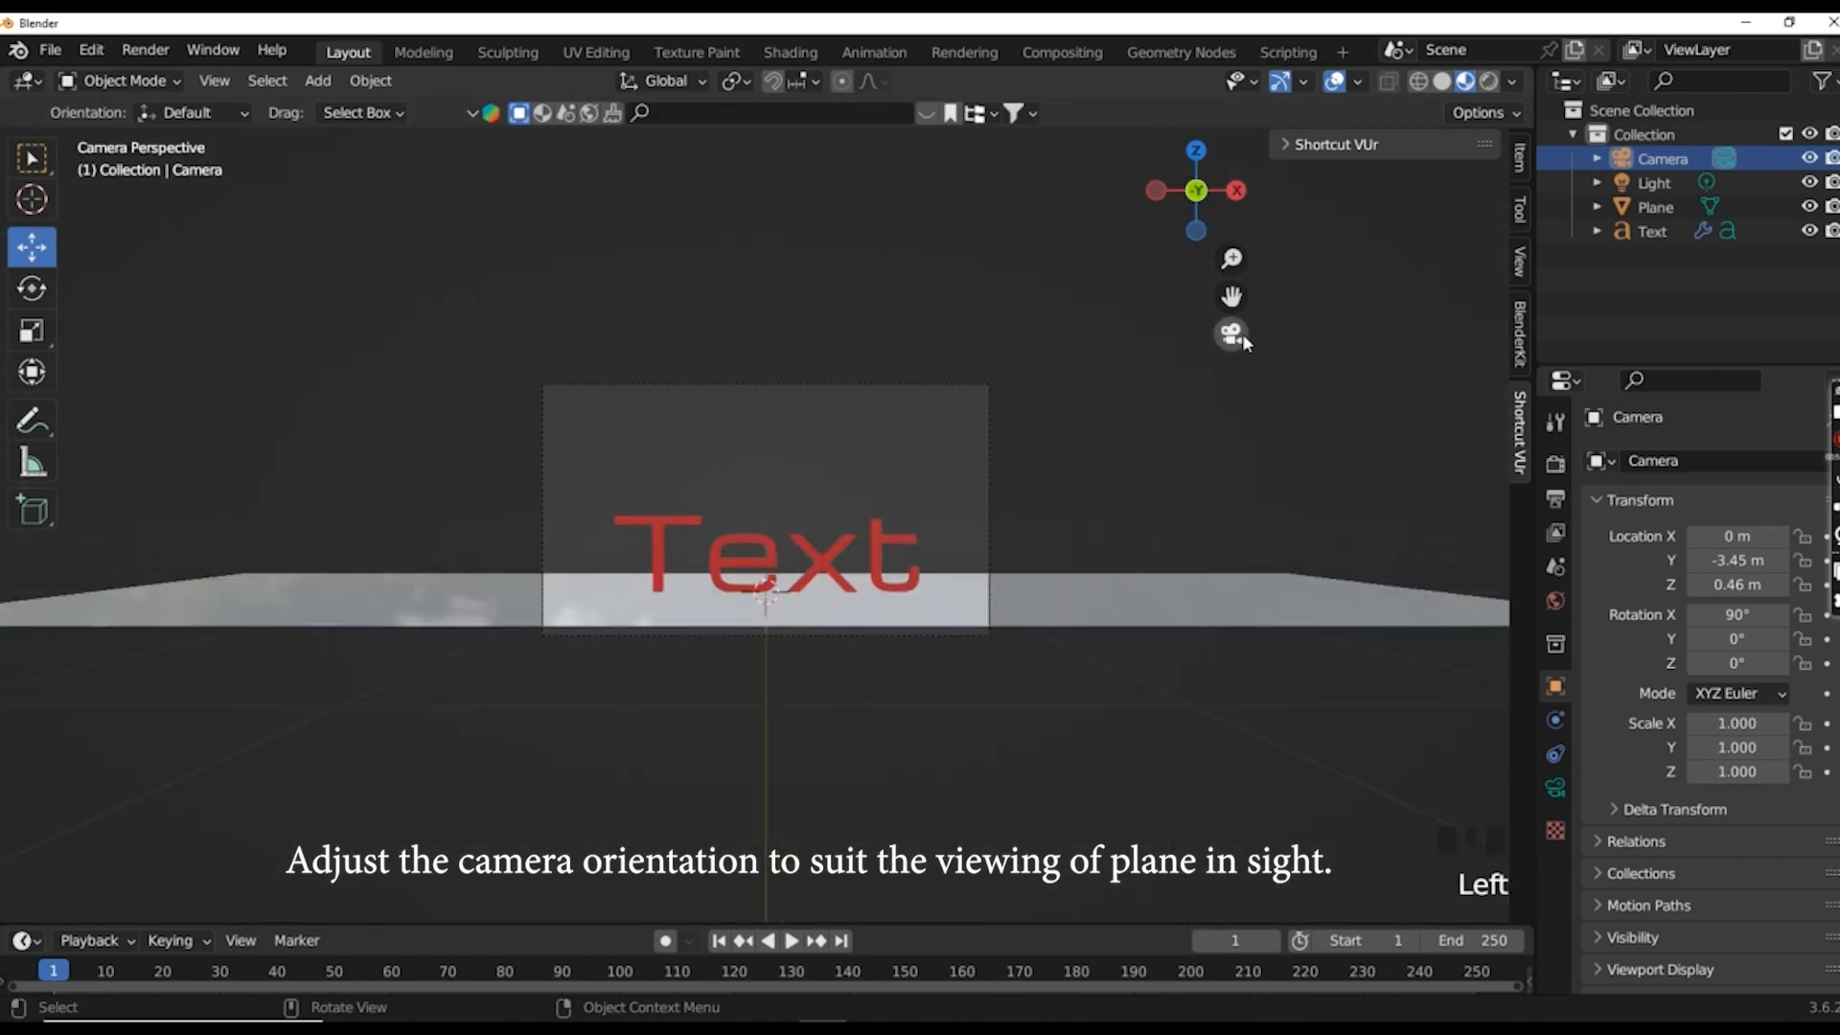
scroll(1160, 405, down, 1)
scroll(1174, 399, down, 5)
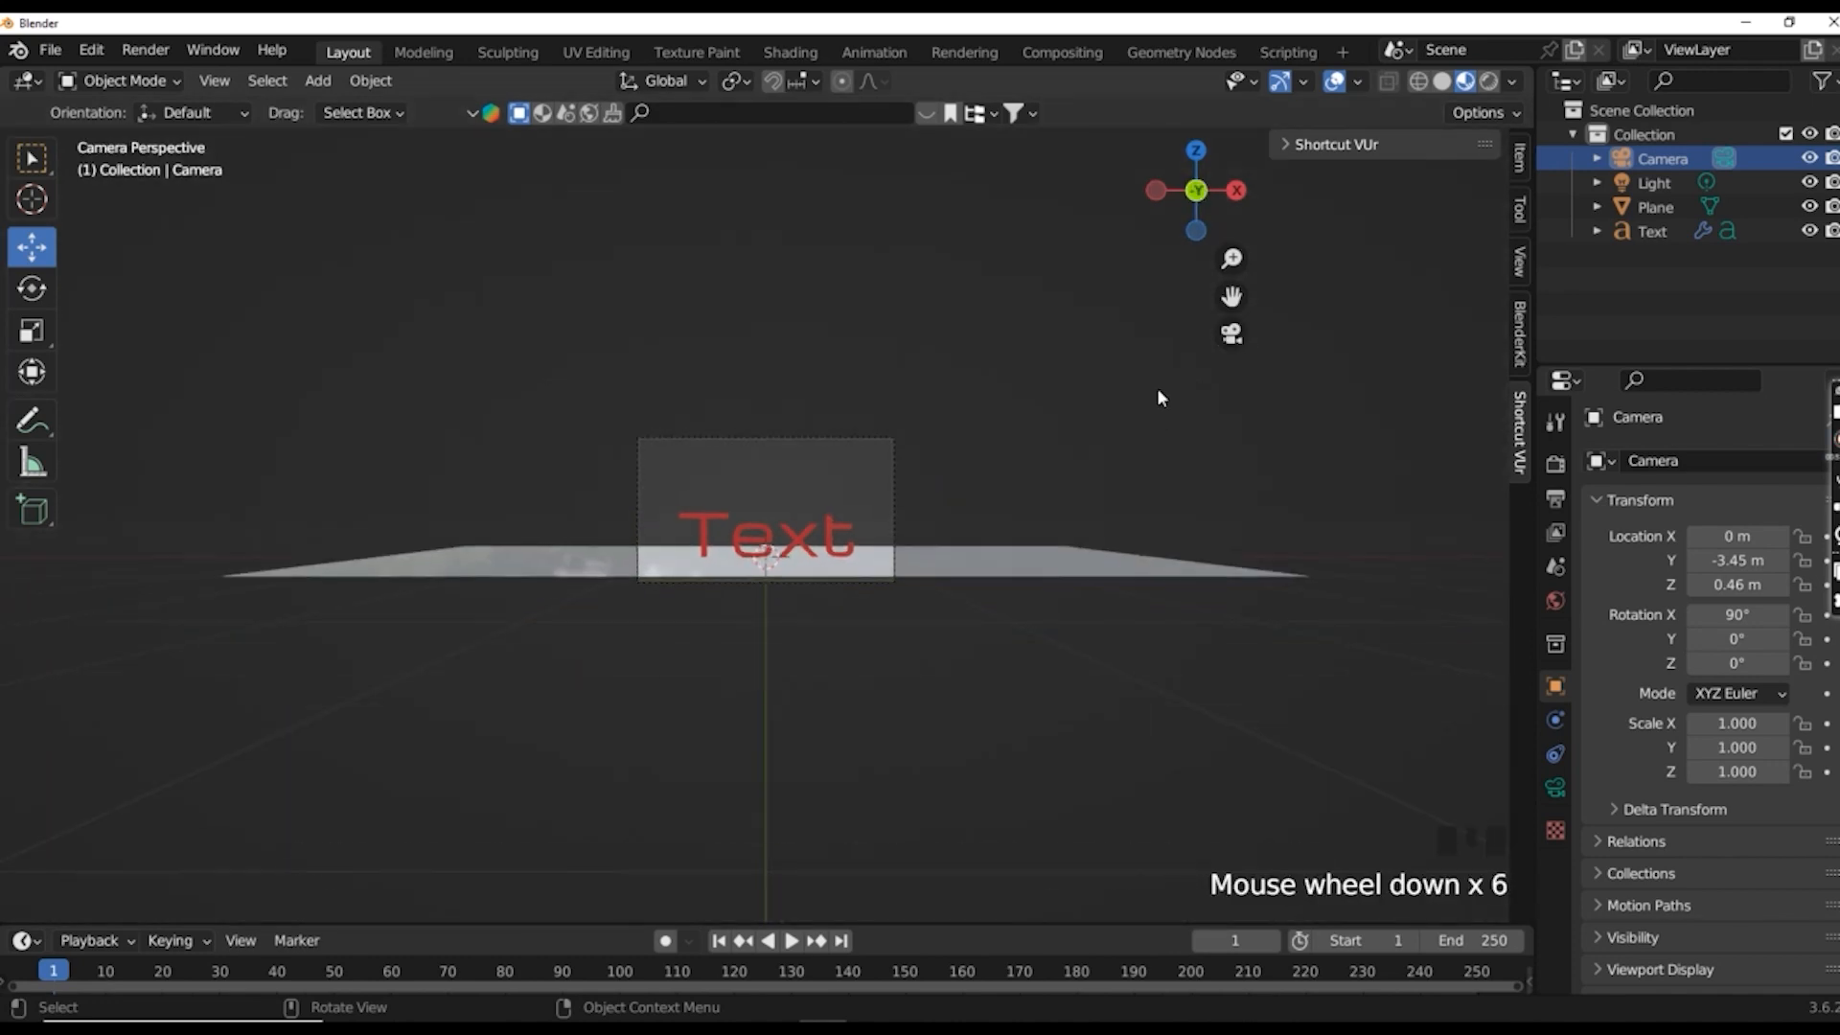
- Move the light closer to the text, to about X 0.036, Y -1.548, Z 0.707 m, and switch to rendered shading
click(1658, 188)
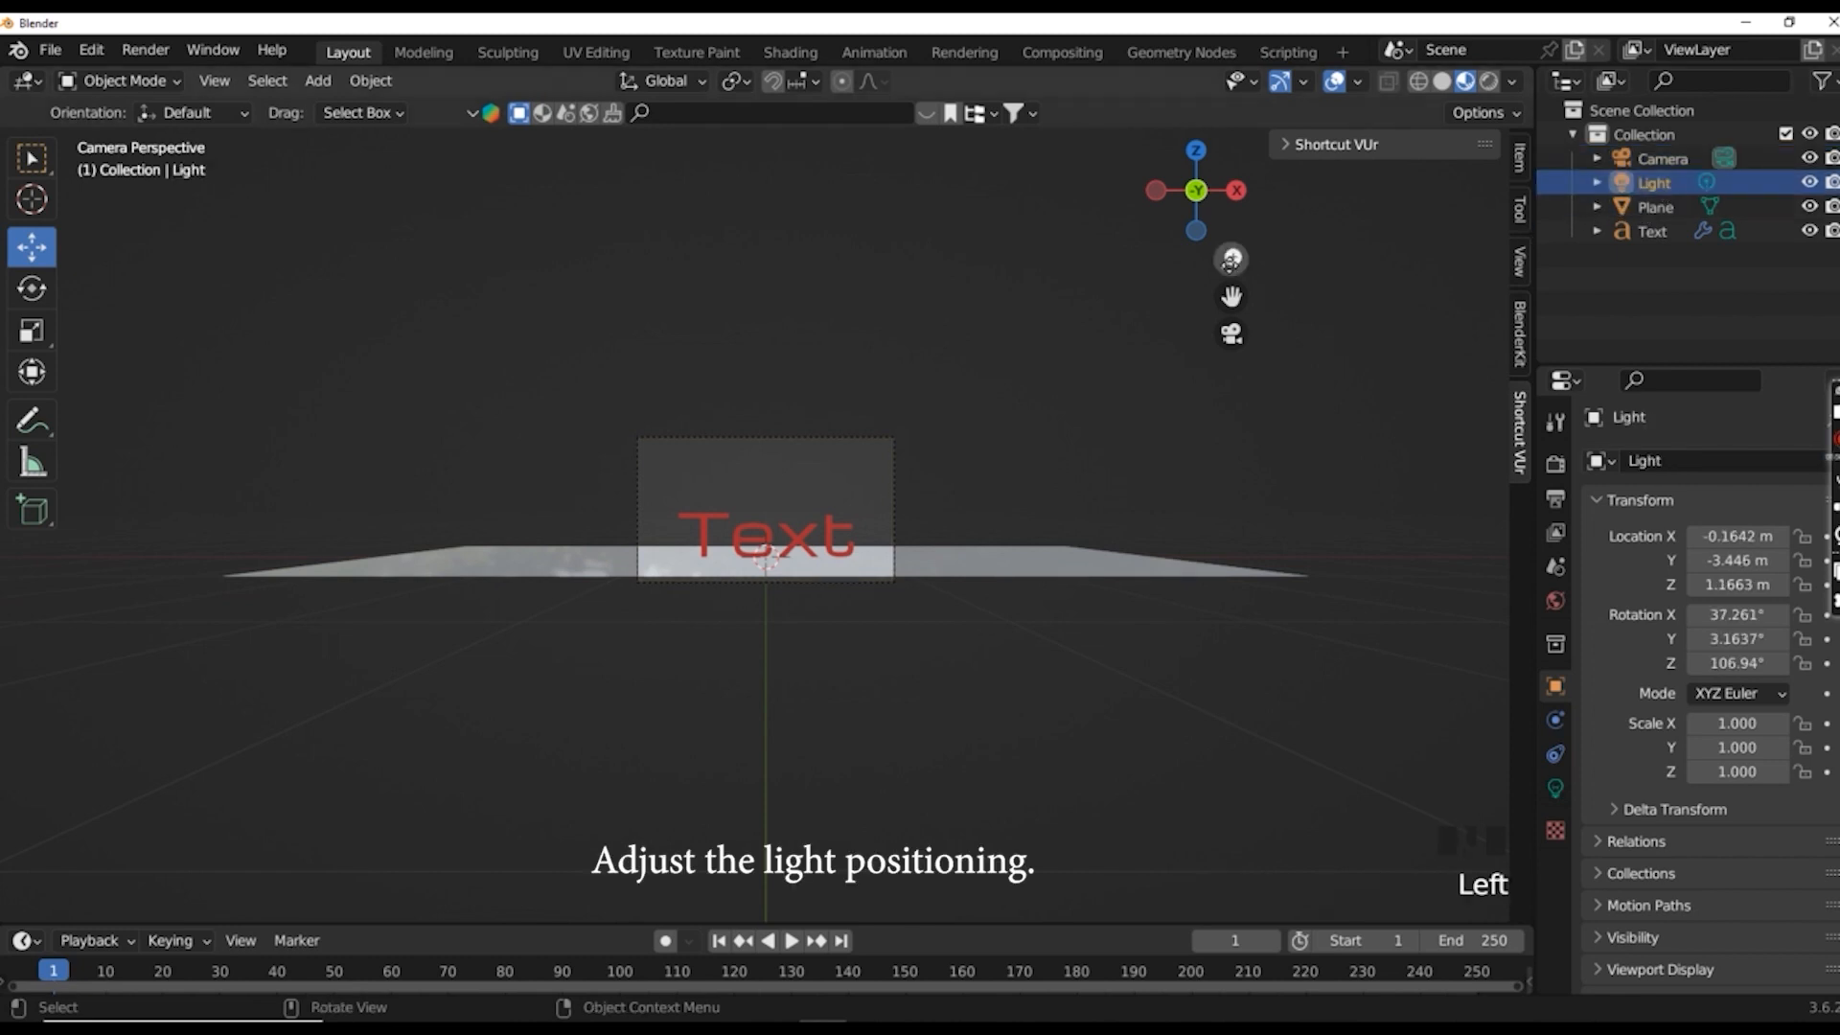
scroll(1033, 348, up, 3)
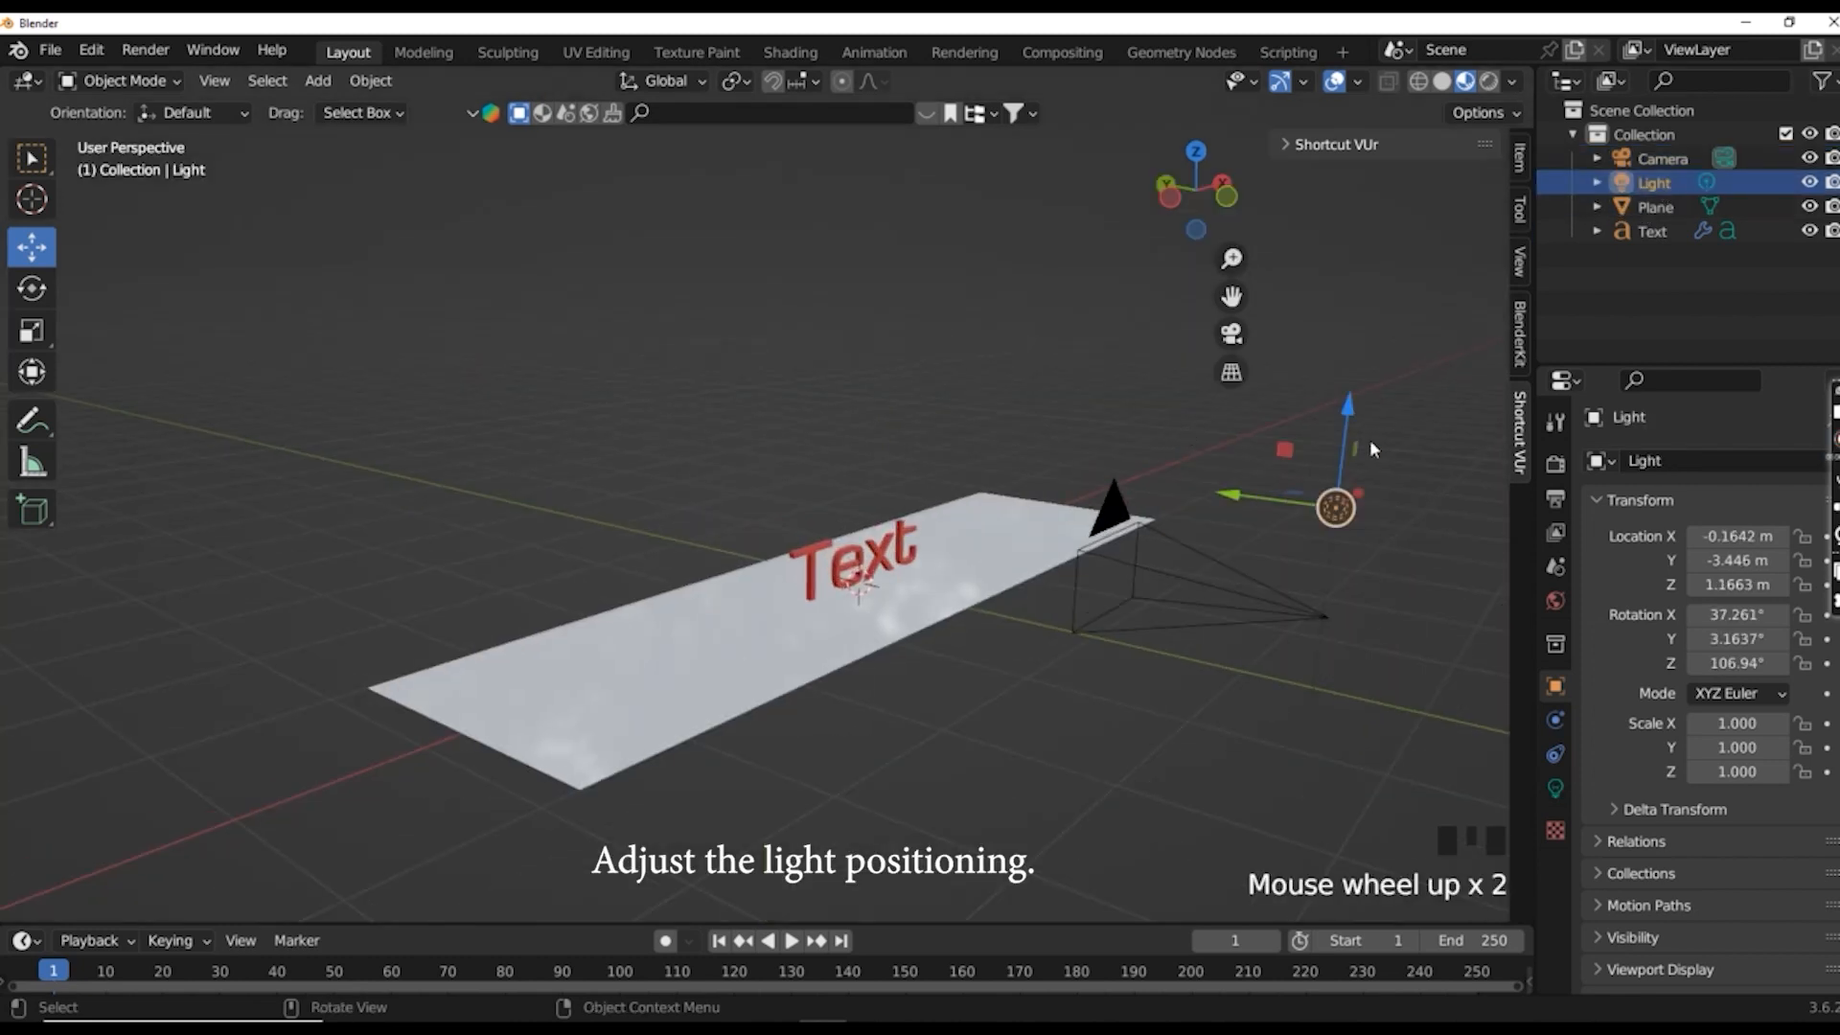
middle_drag(1354, 517, 1223, 523)
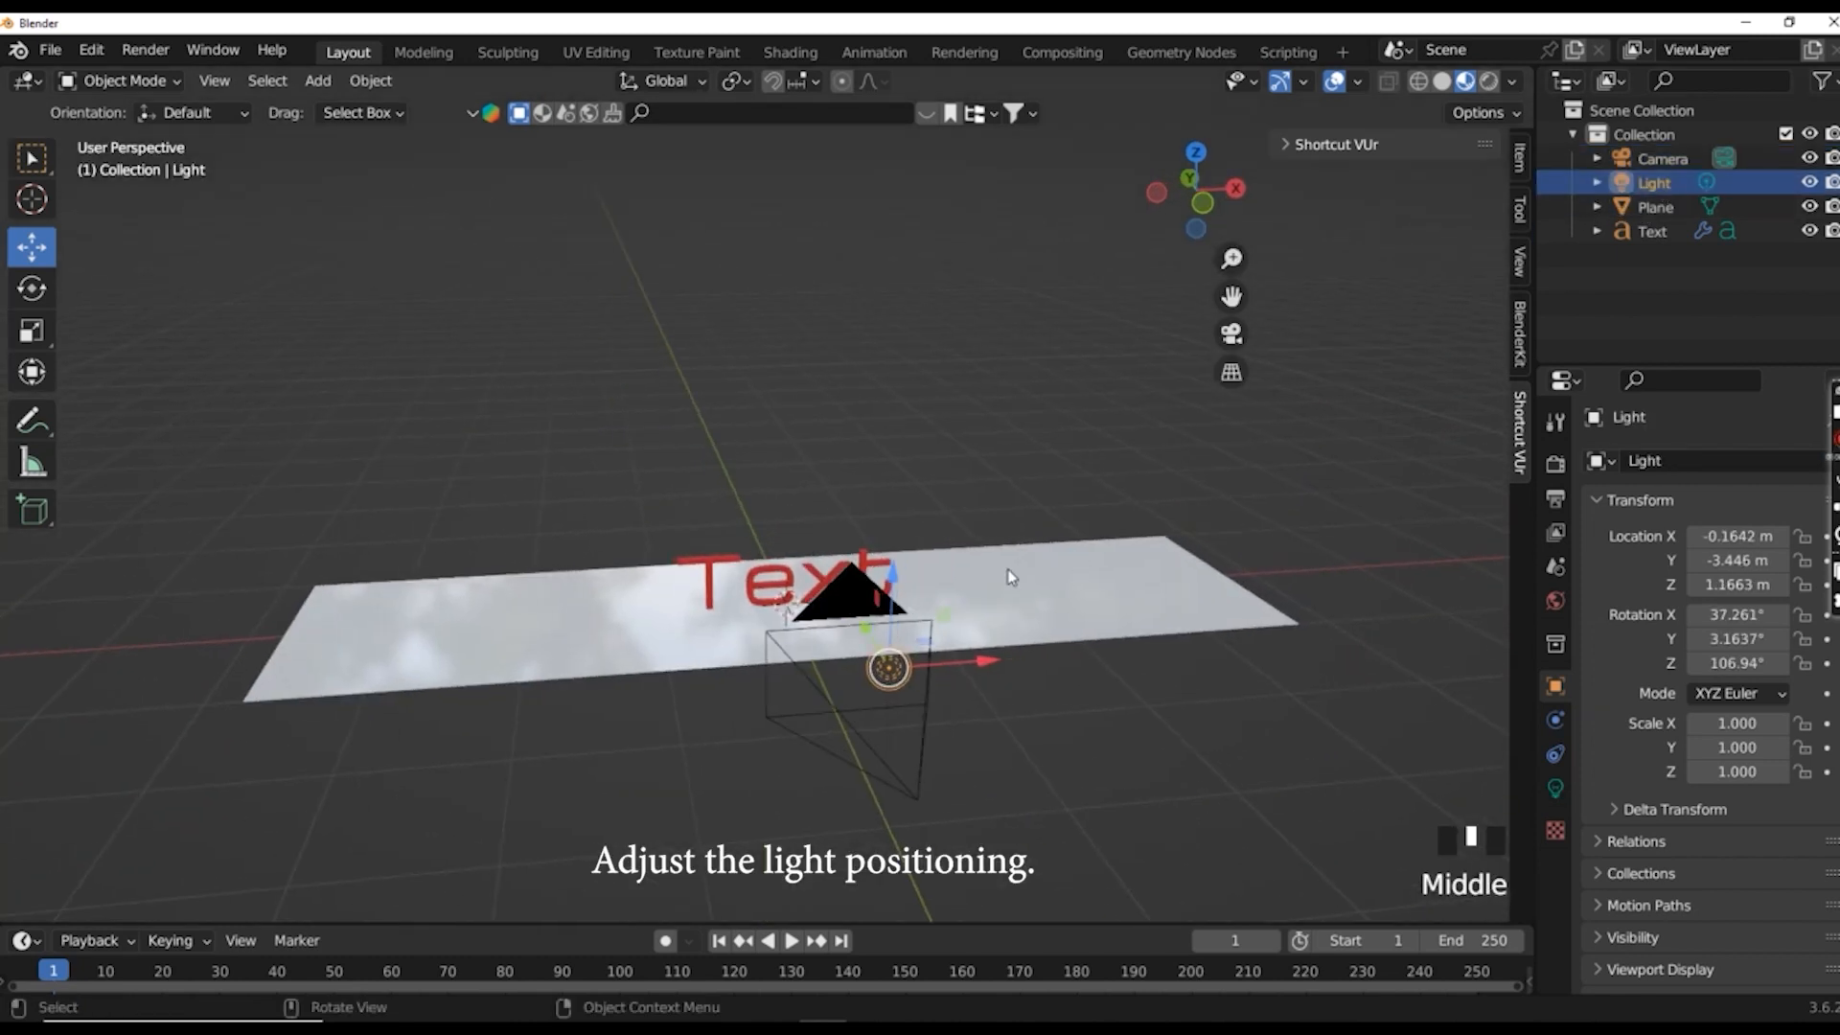
drag(860, 628, 803, 399)
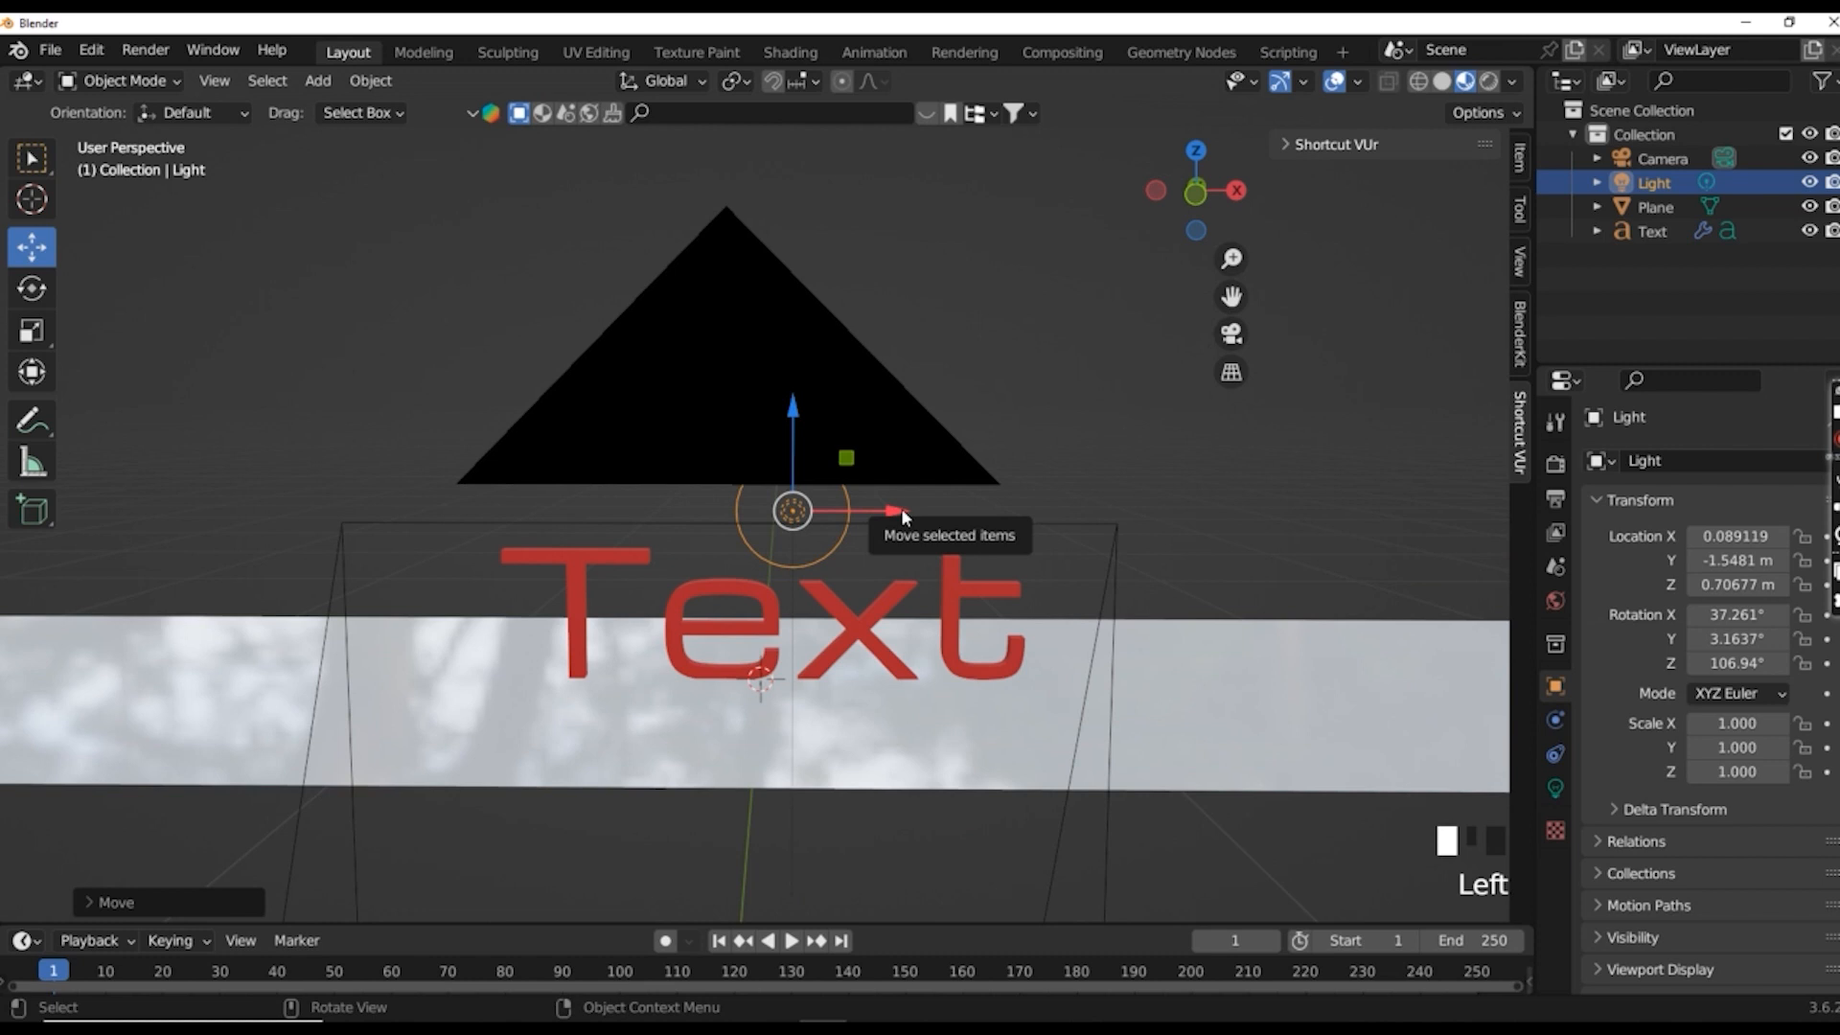
drag(901, 508, 961, 493)
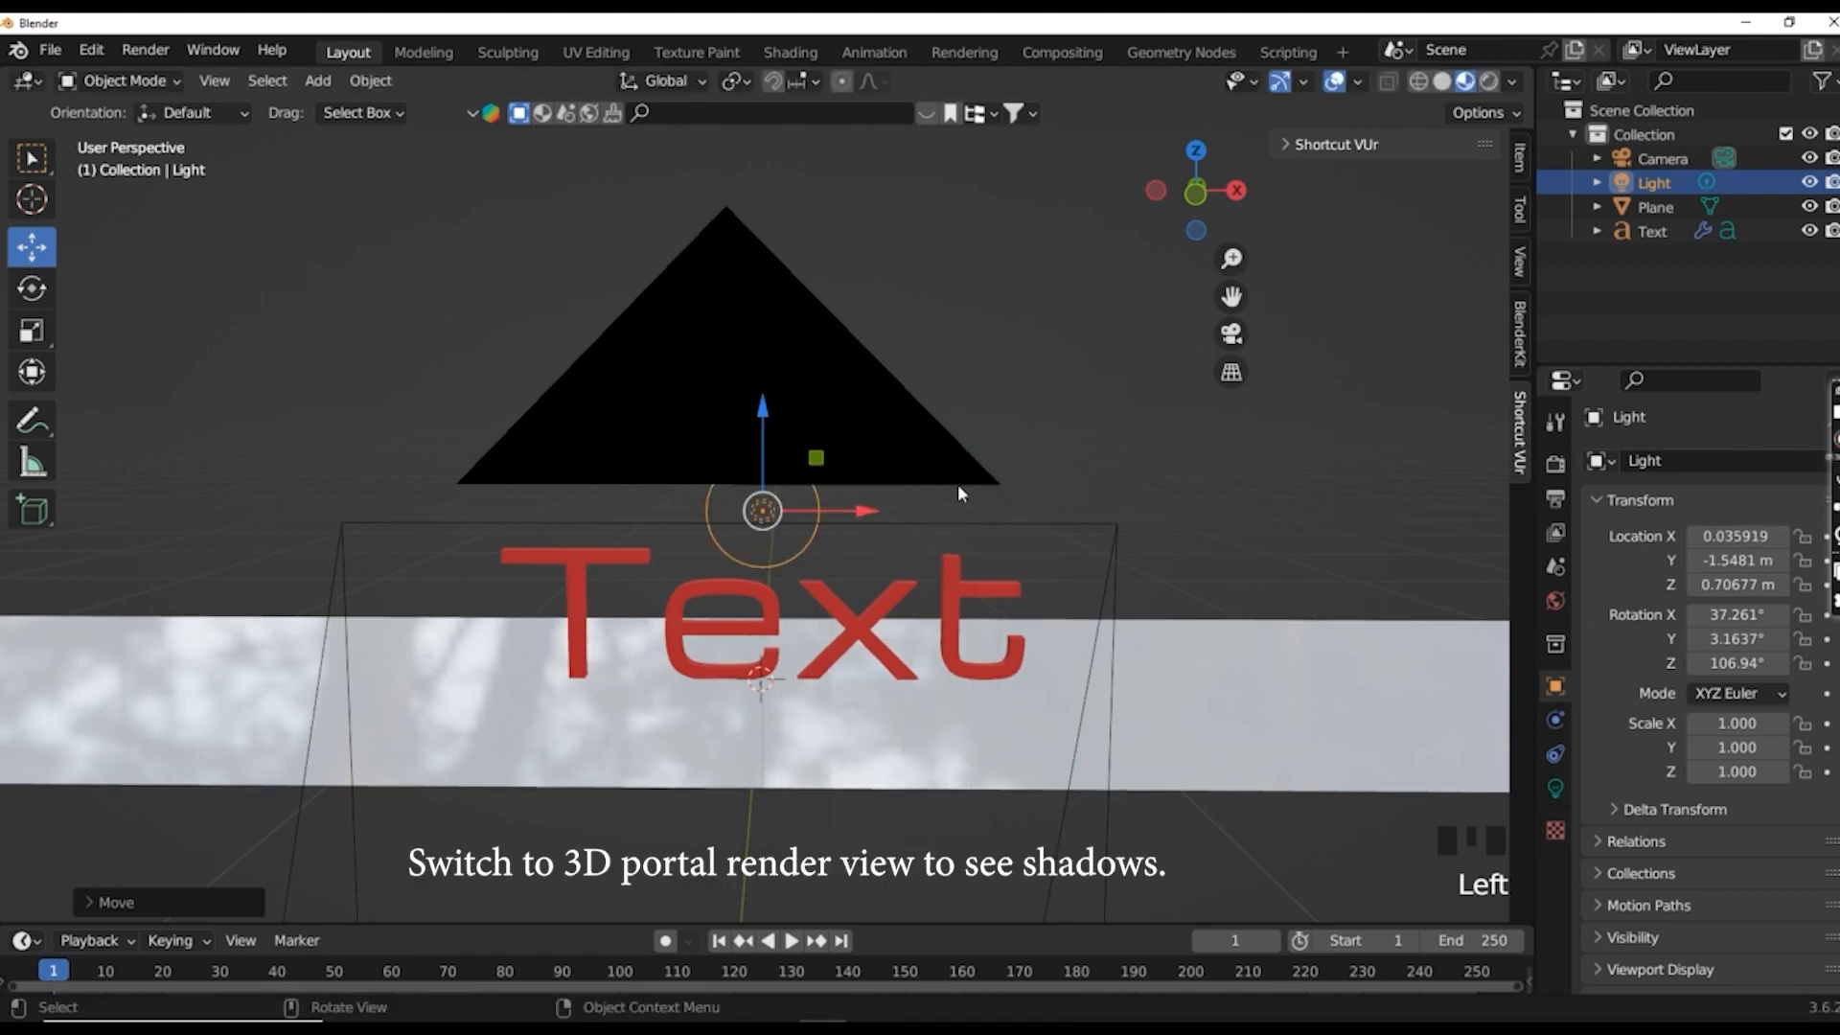
click(1488, 80)
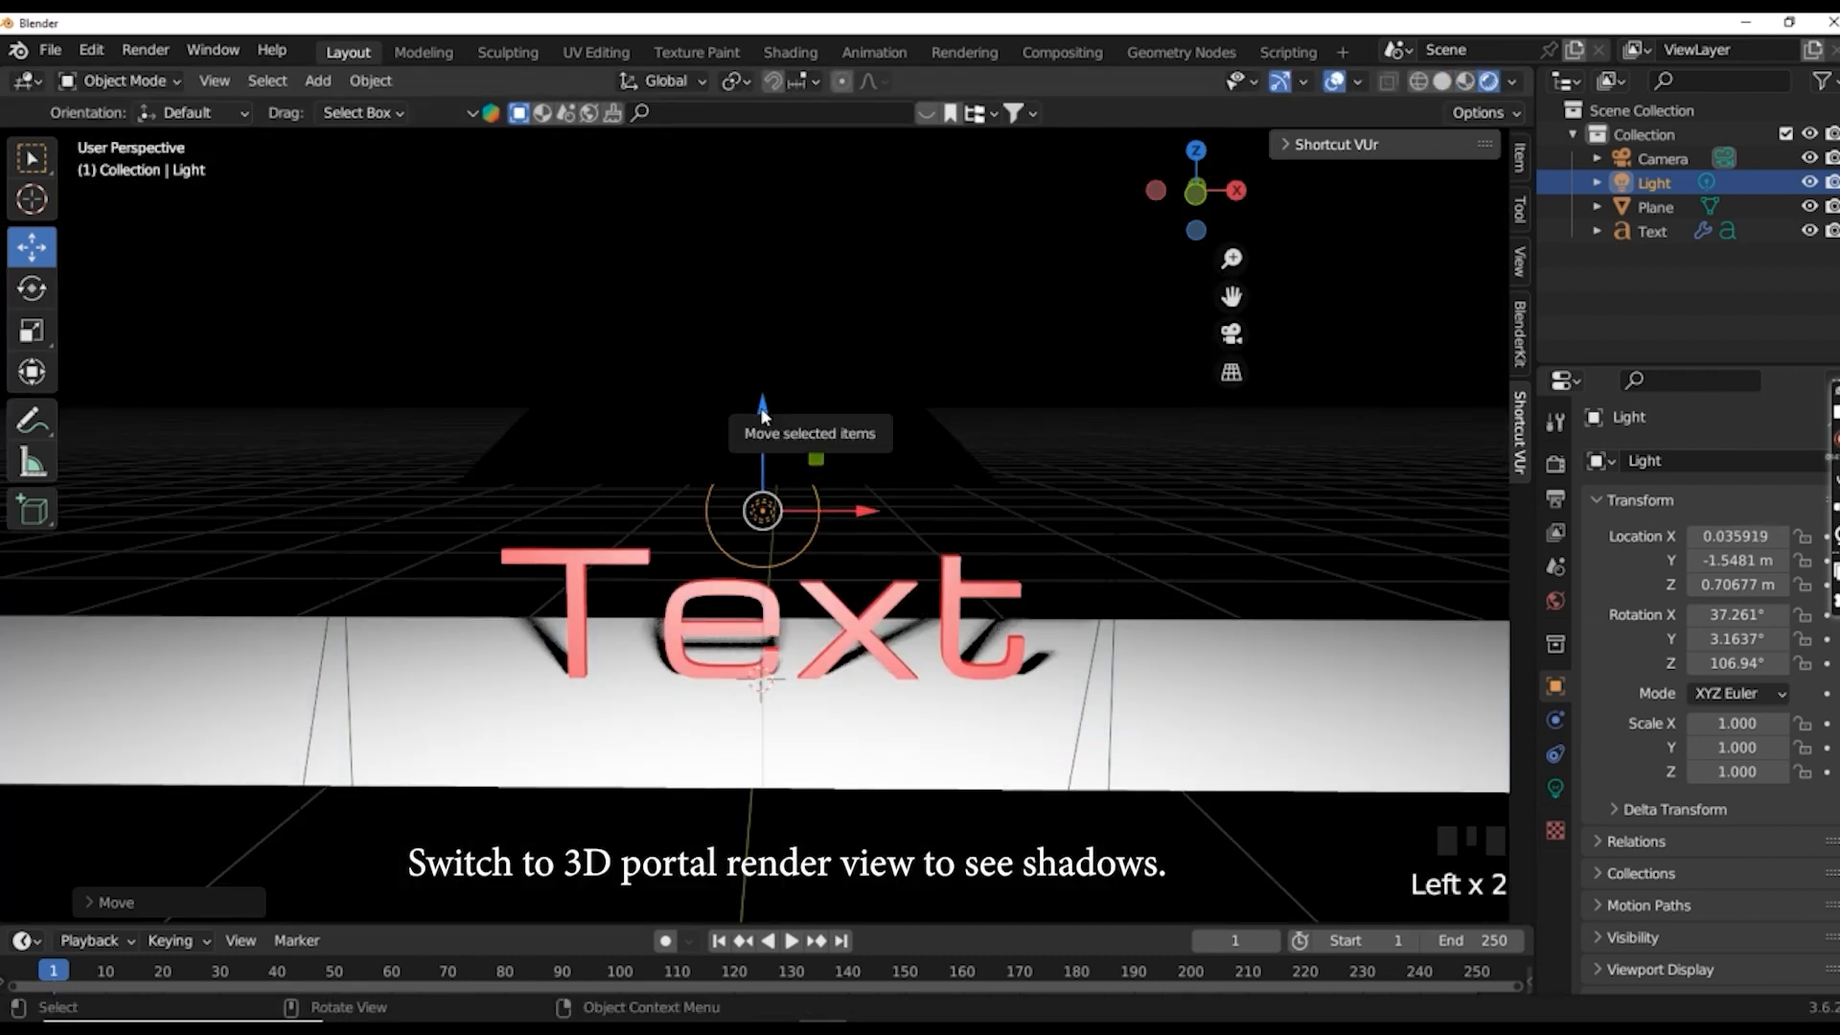
- Raise the light and move it farther in front of the text, to about X -0.085, Y -2.630, Z 2.076 m, and check it through the camera
drag(765, 414, 819, 262)
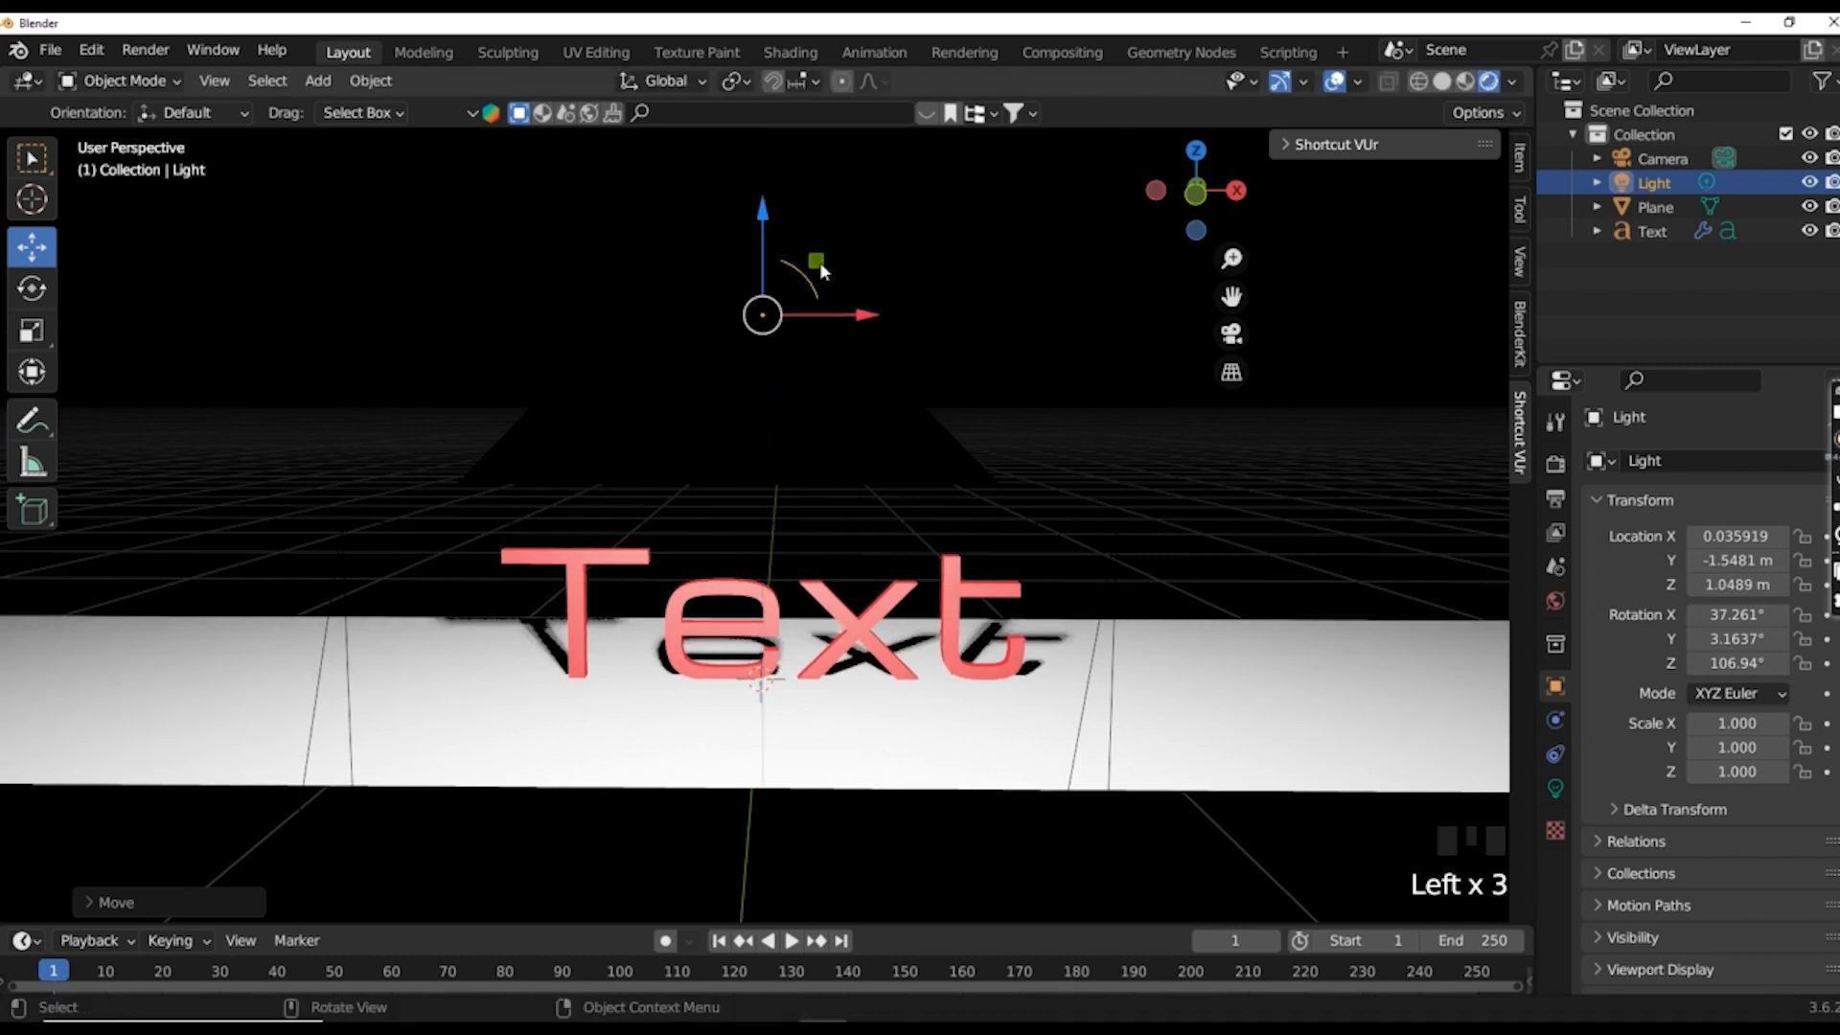
scroll(834, 354, down, 3)
middle_drag(810, 439, 920, 456)
drag(1016, 466, 1240, 498)
middle_drag(1239, 498, 979, 508)
drag(952, 503, 919, 504)
drag(815, 399, 834, 118)
scroll(840, 467, up, 3)
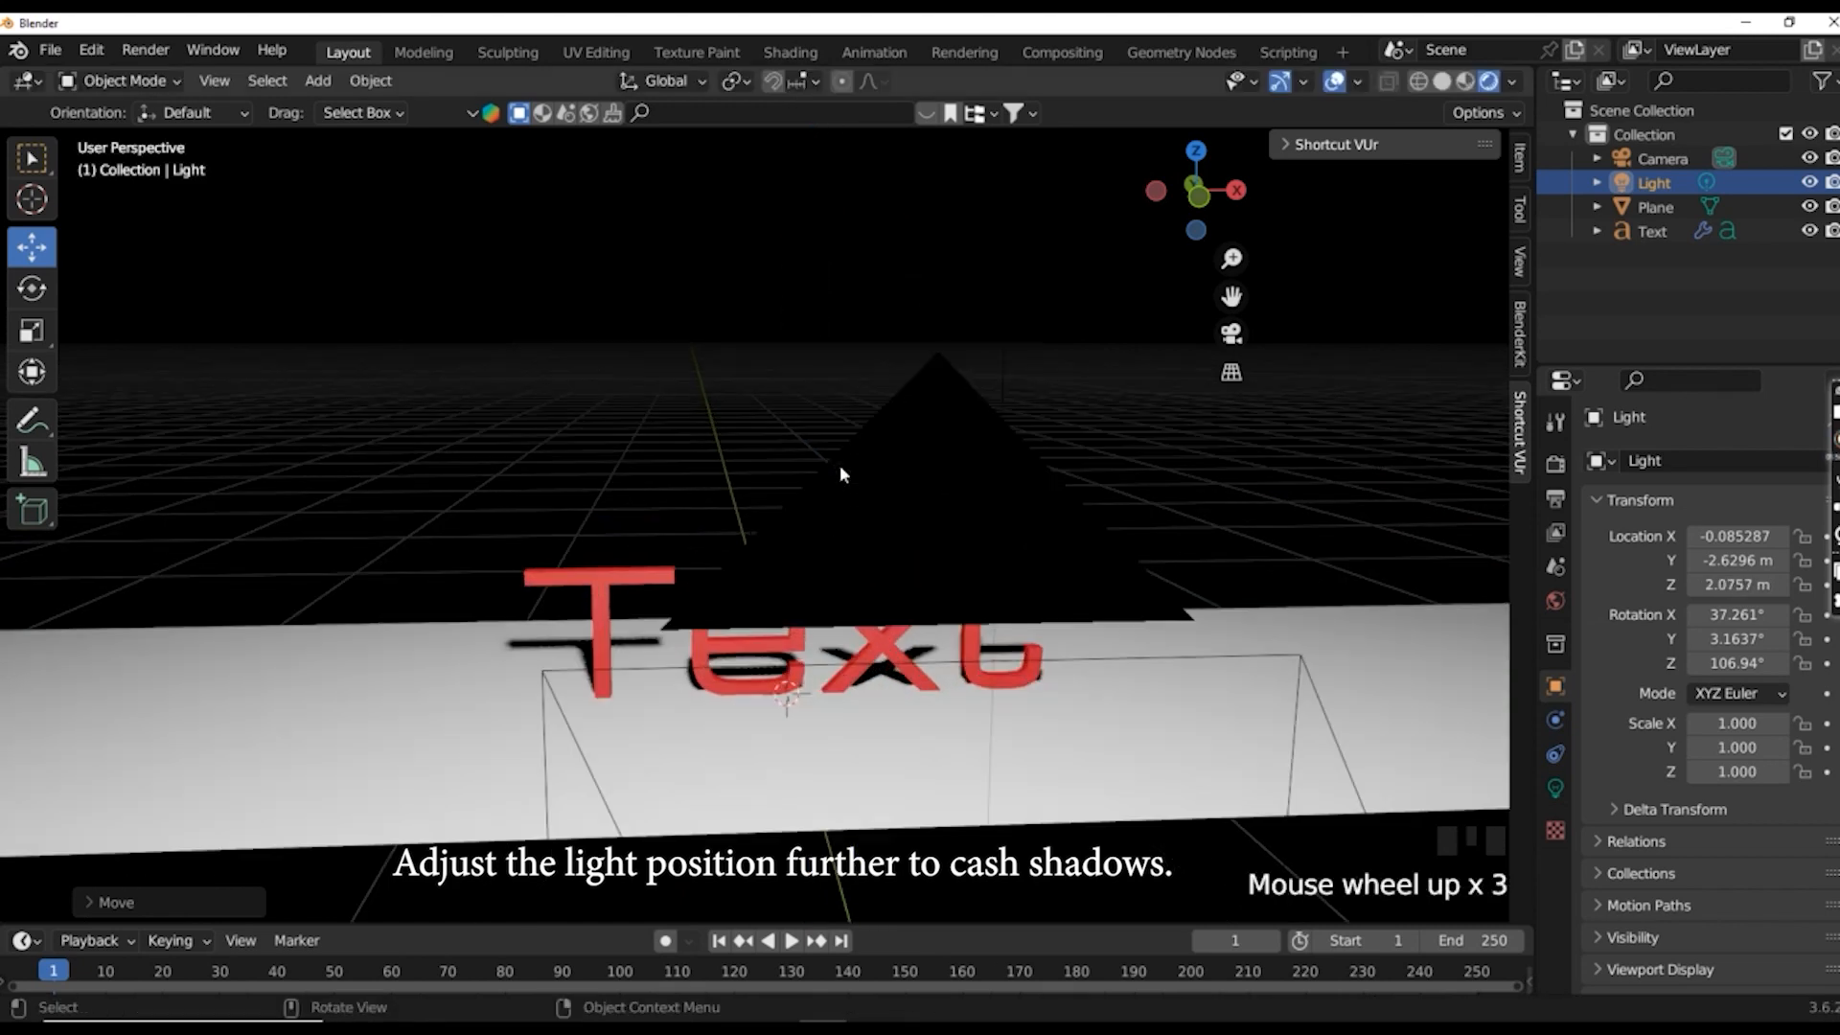
click(1231, 334)
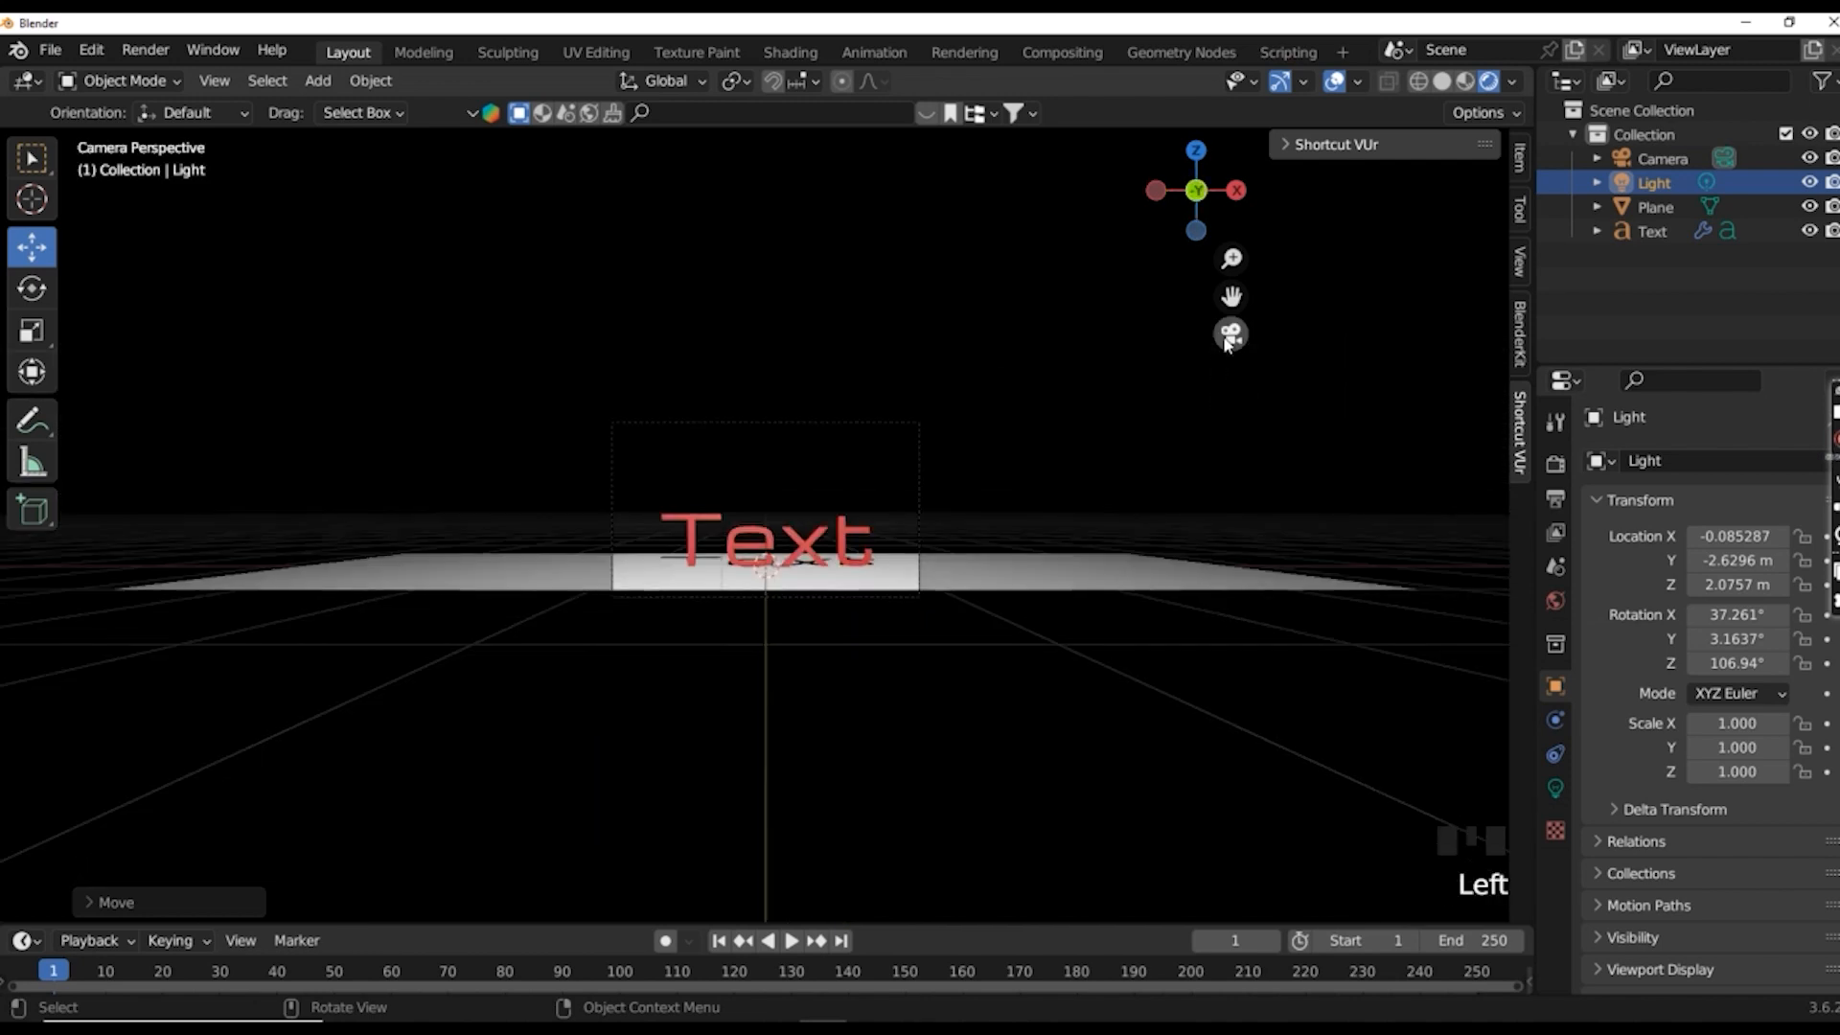
scroll(828, 454, up, 6)
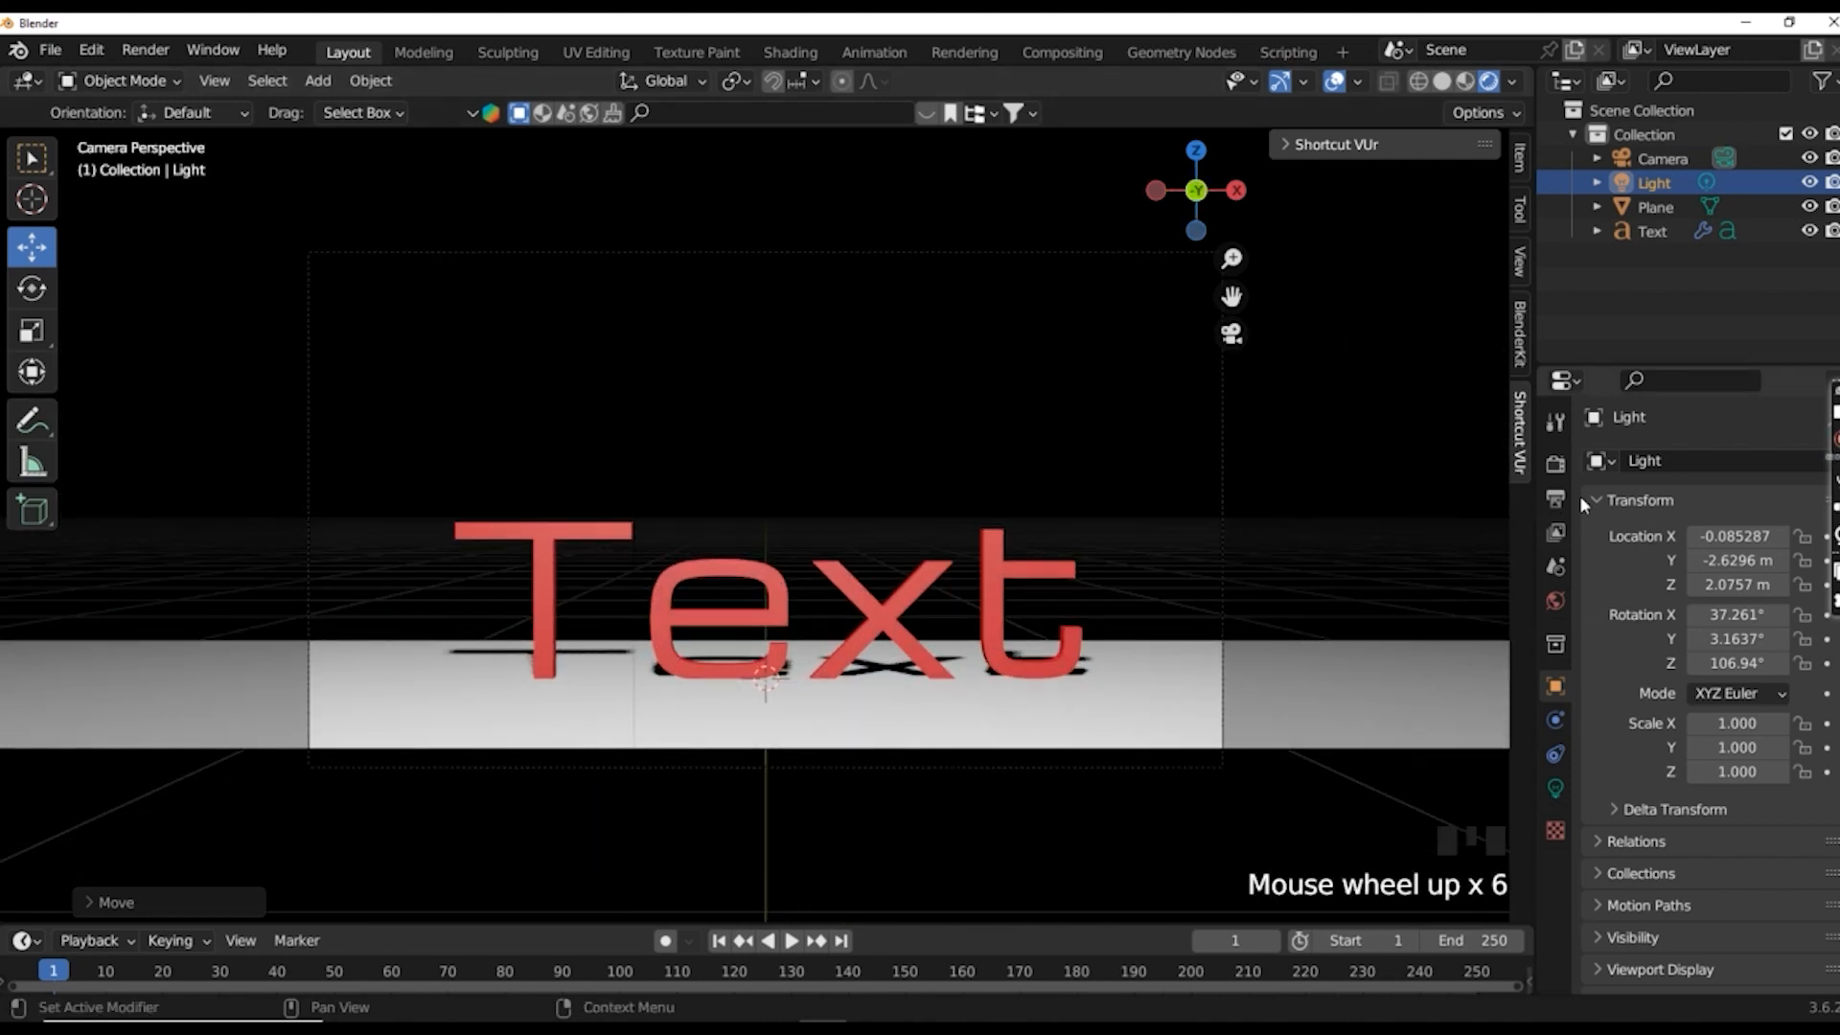
- Lower the point light's power, trying 700 W first and settling on 500 W
click(1557, 786)
click(1742, 624)
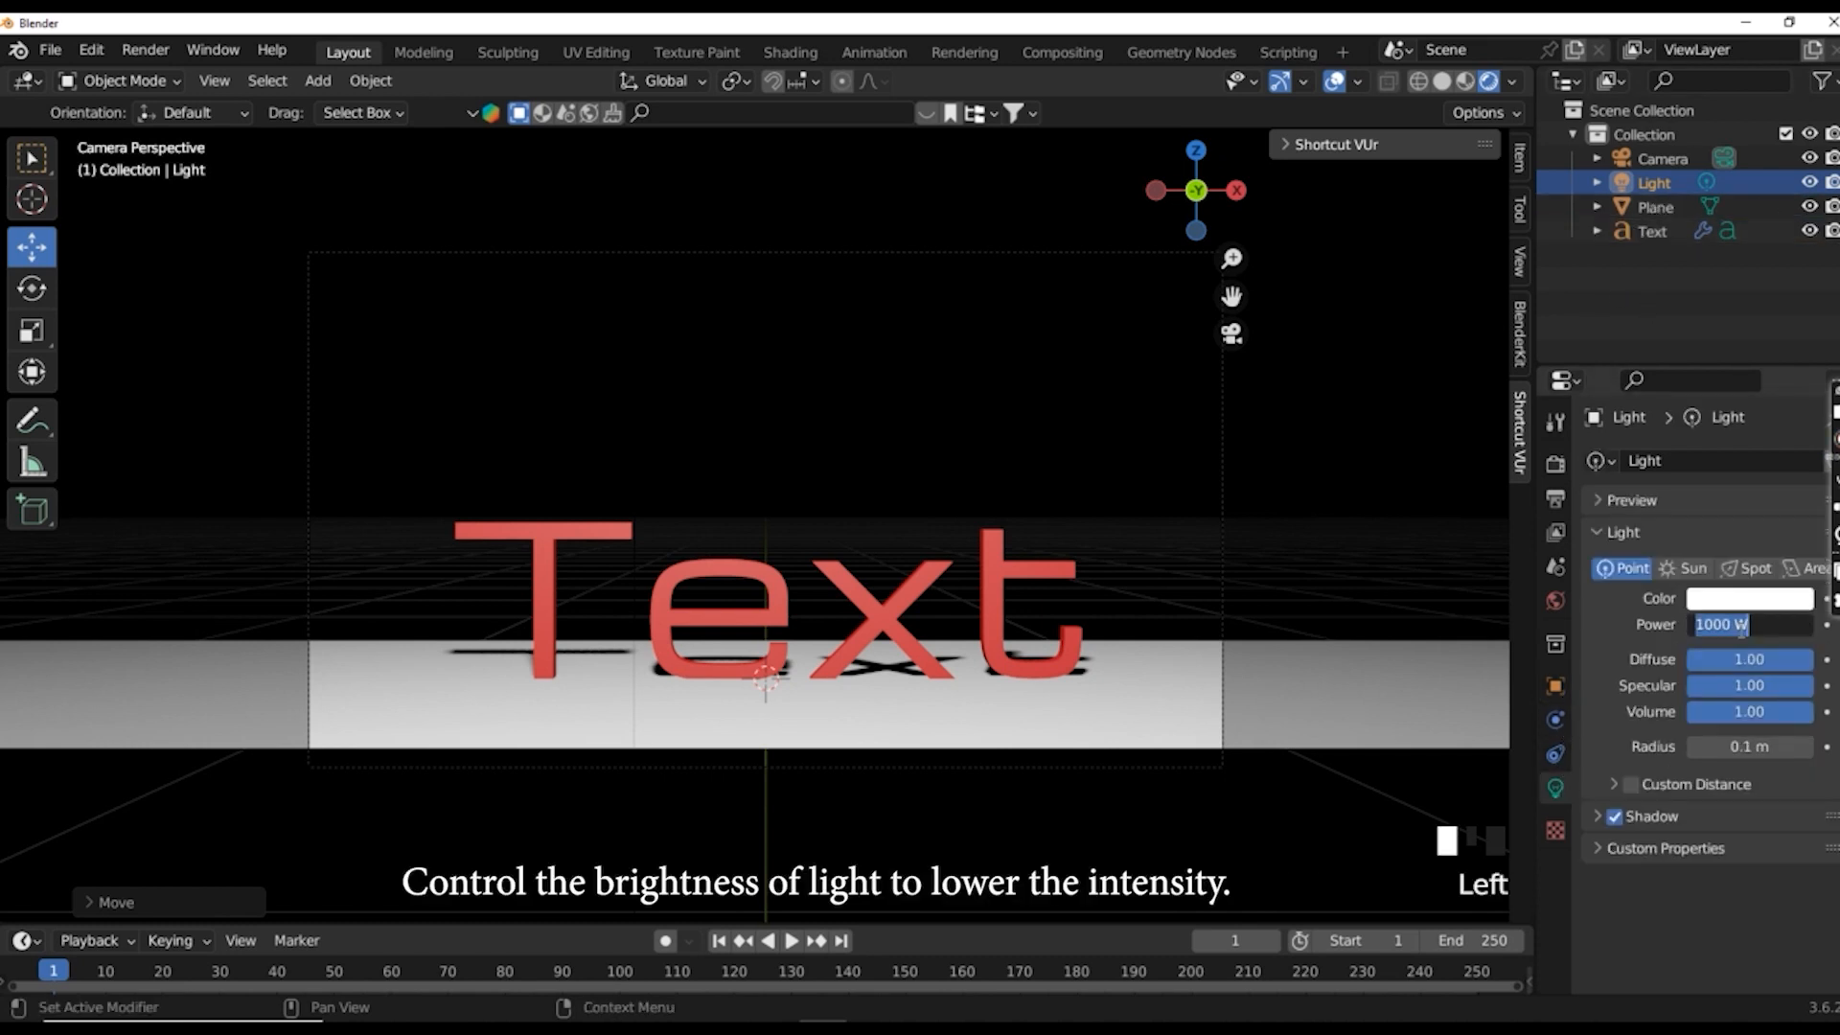
text(700)
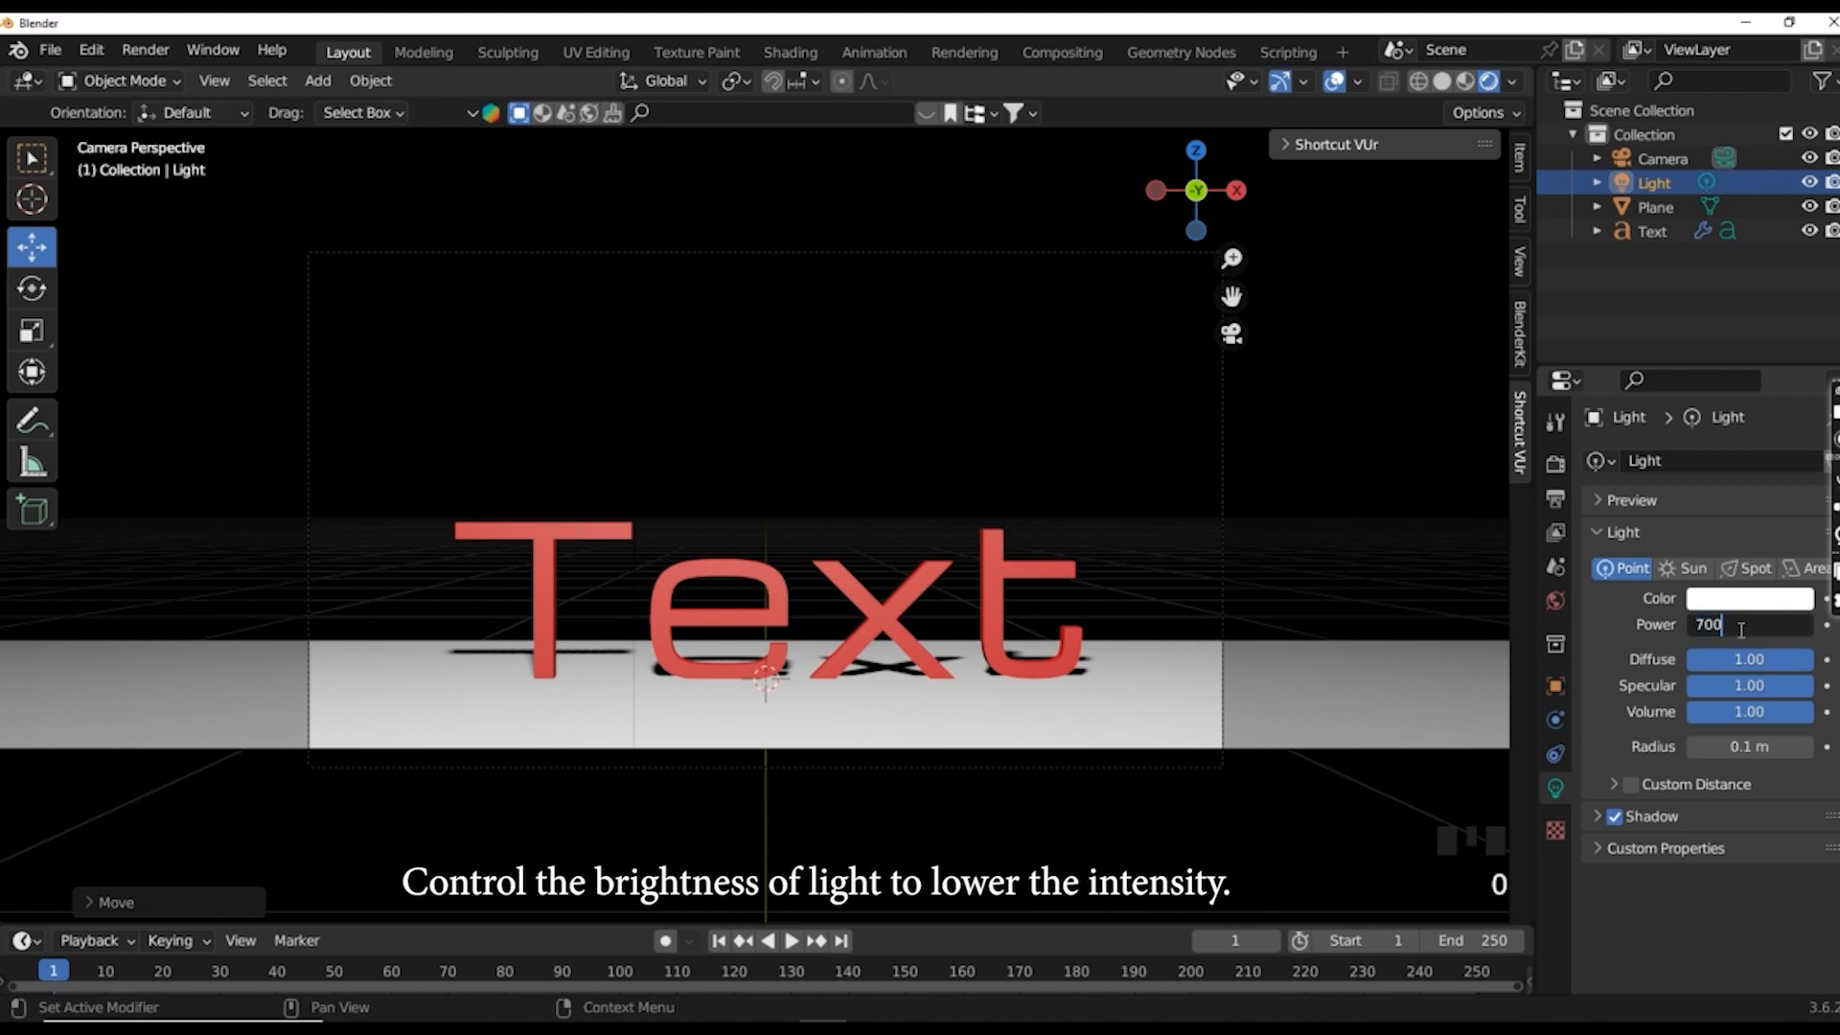
key(Return)
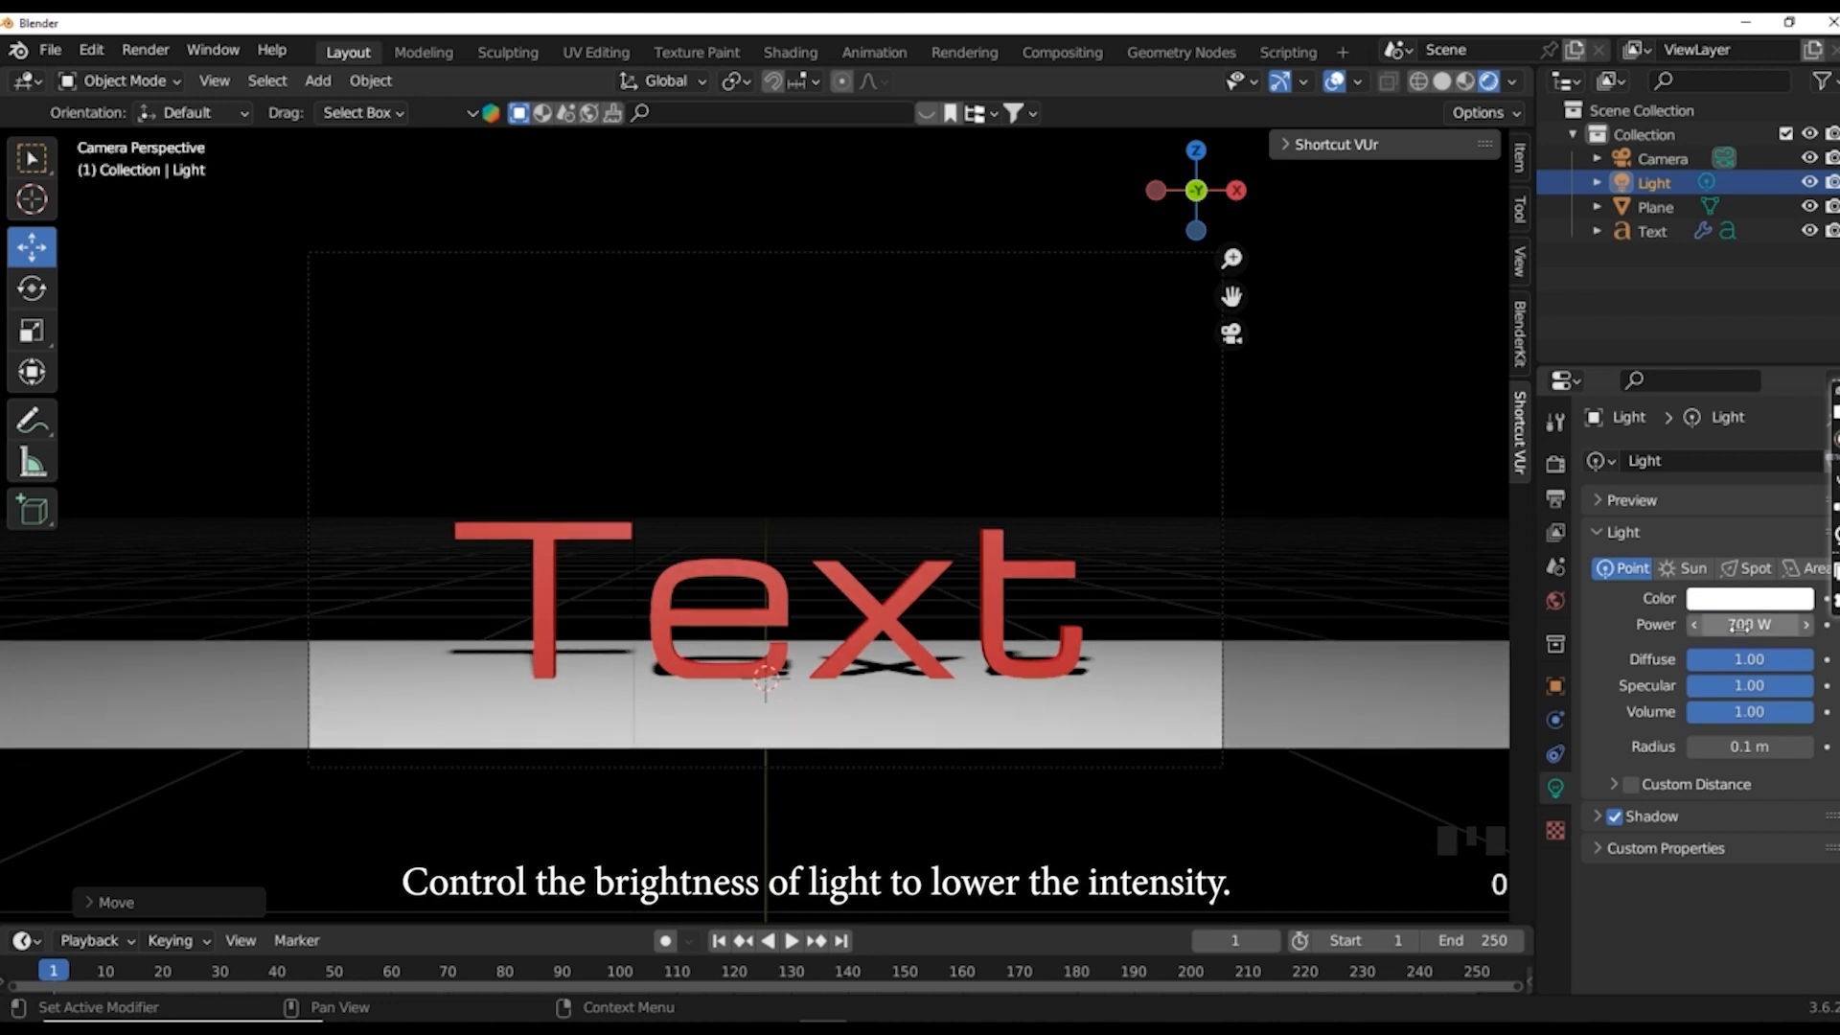
click(1740, 624)
text(5)
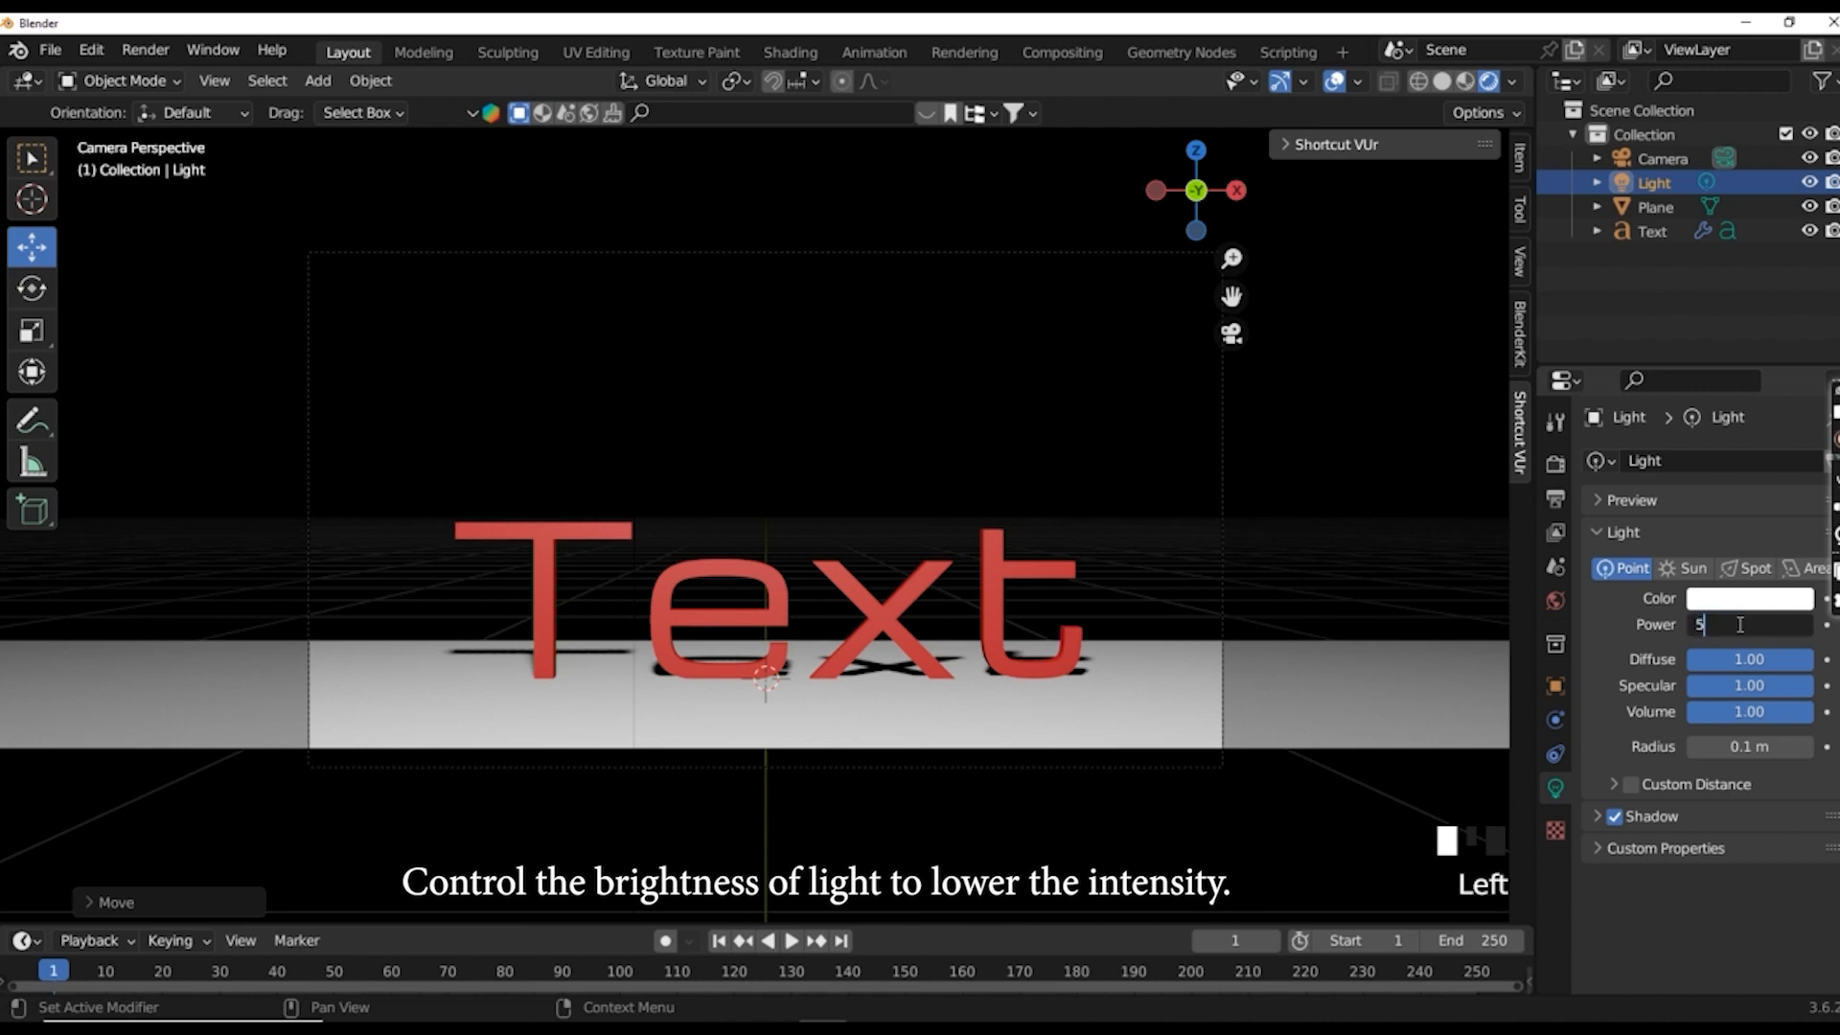
text(00)
key(Return)
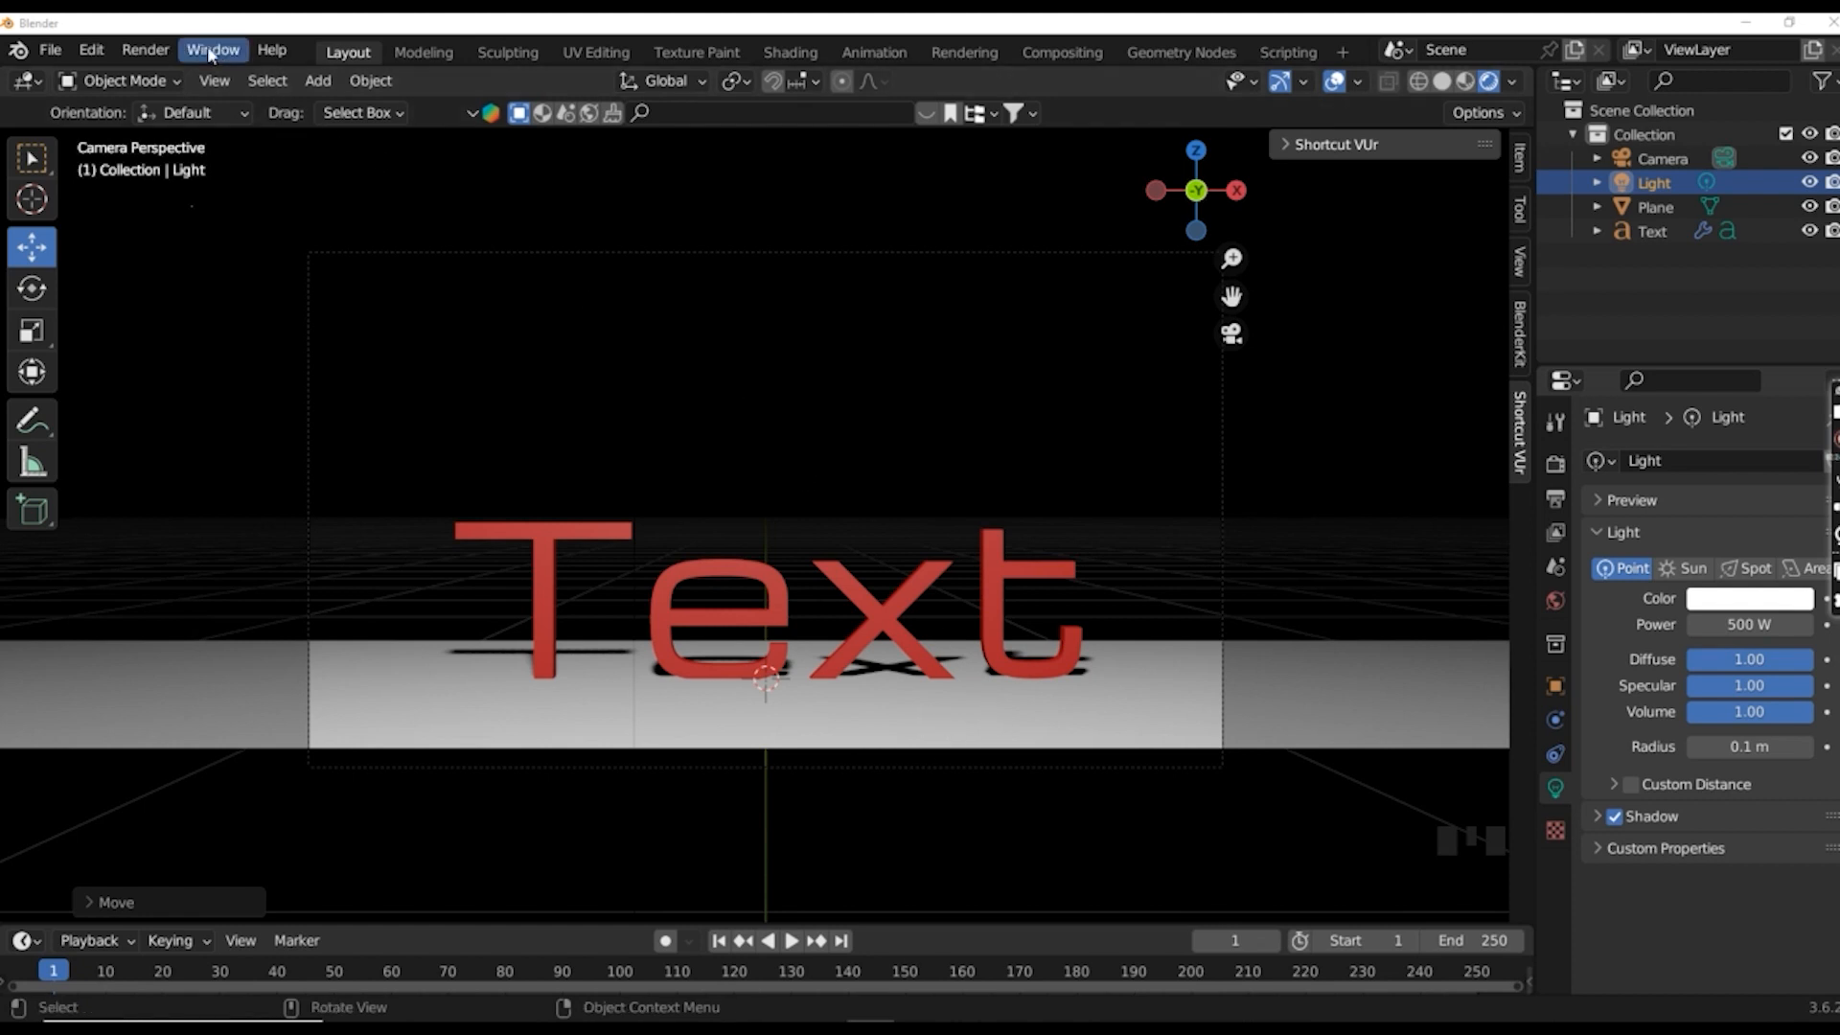
- Render the scene as a still image, view the whole frame and close the render window
click(145, 49)
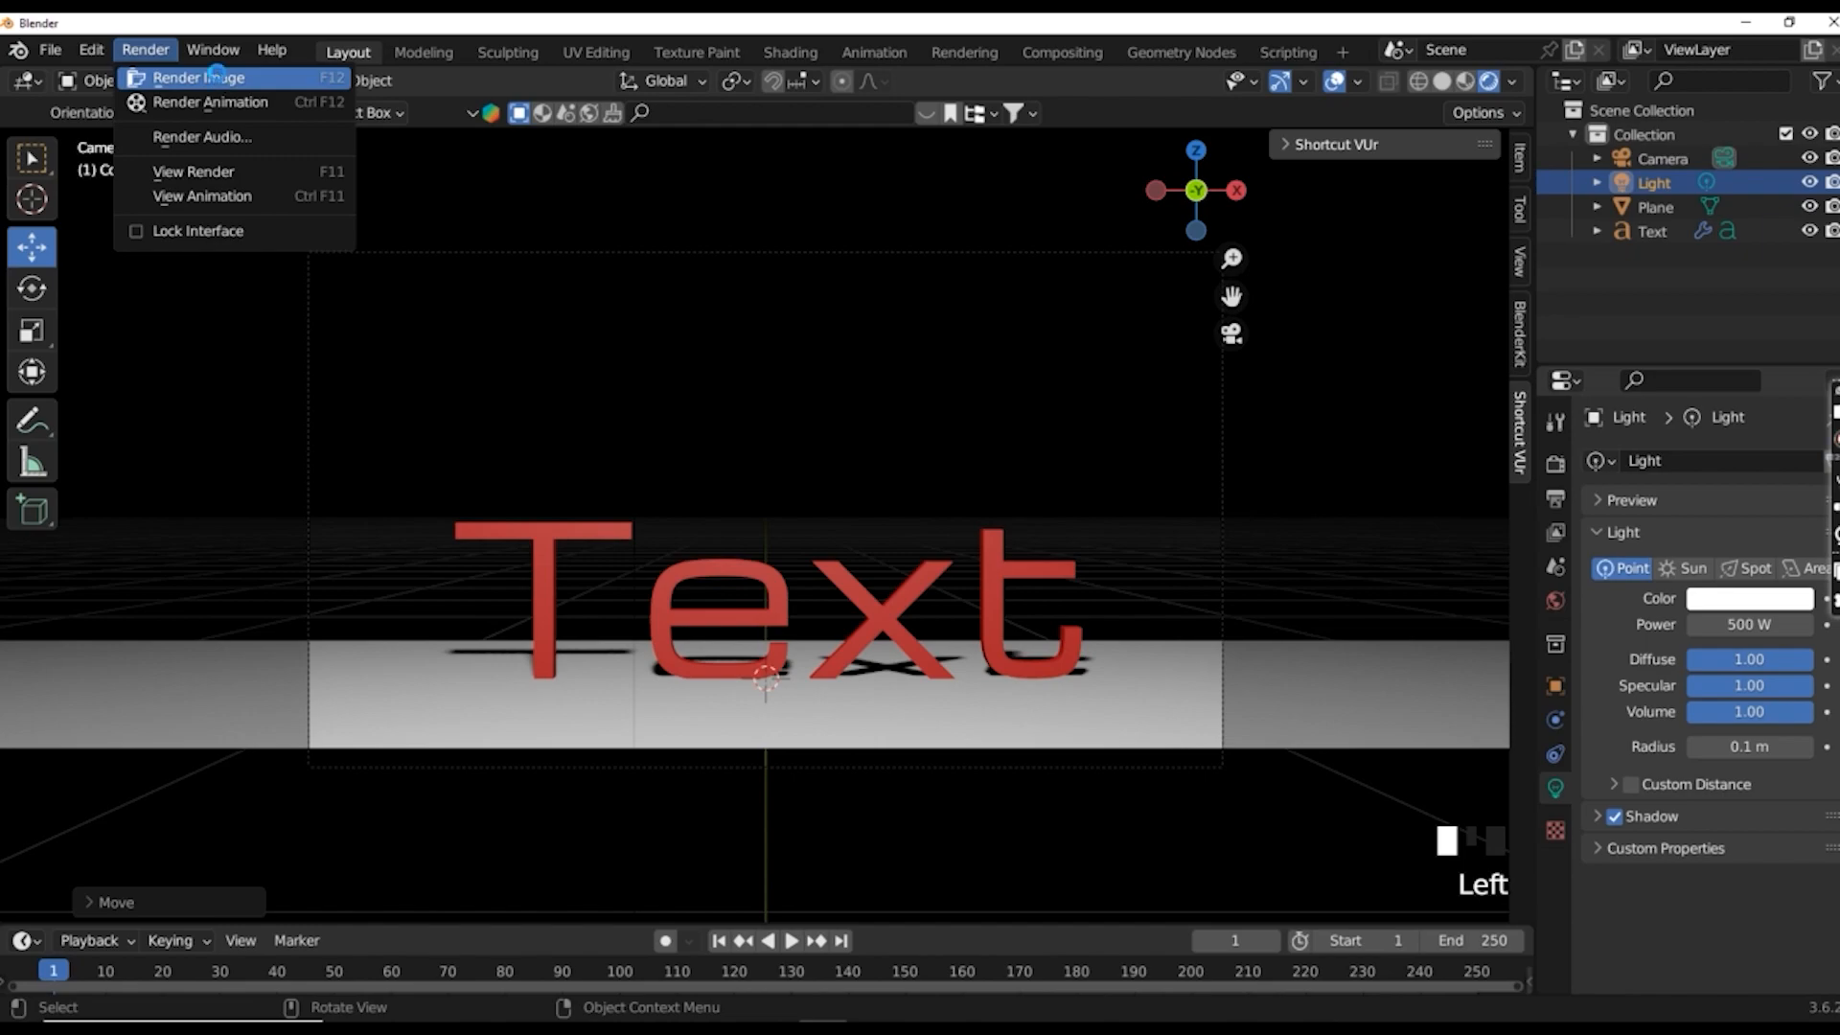
click(215, 77)
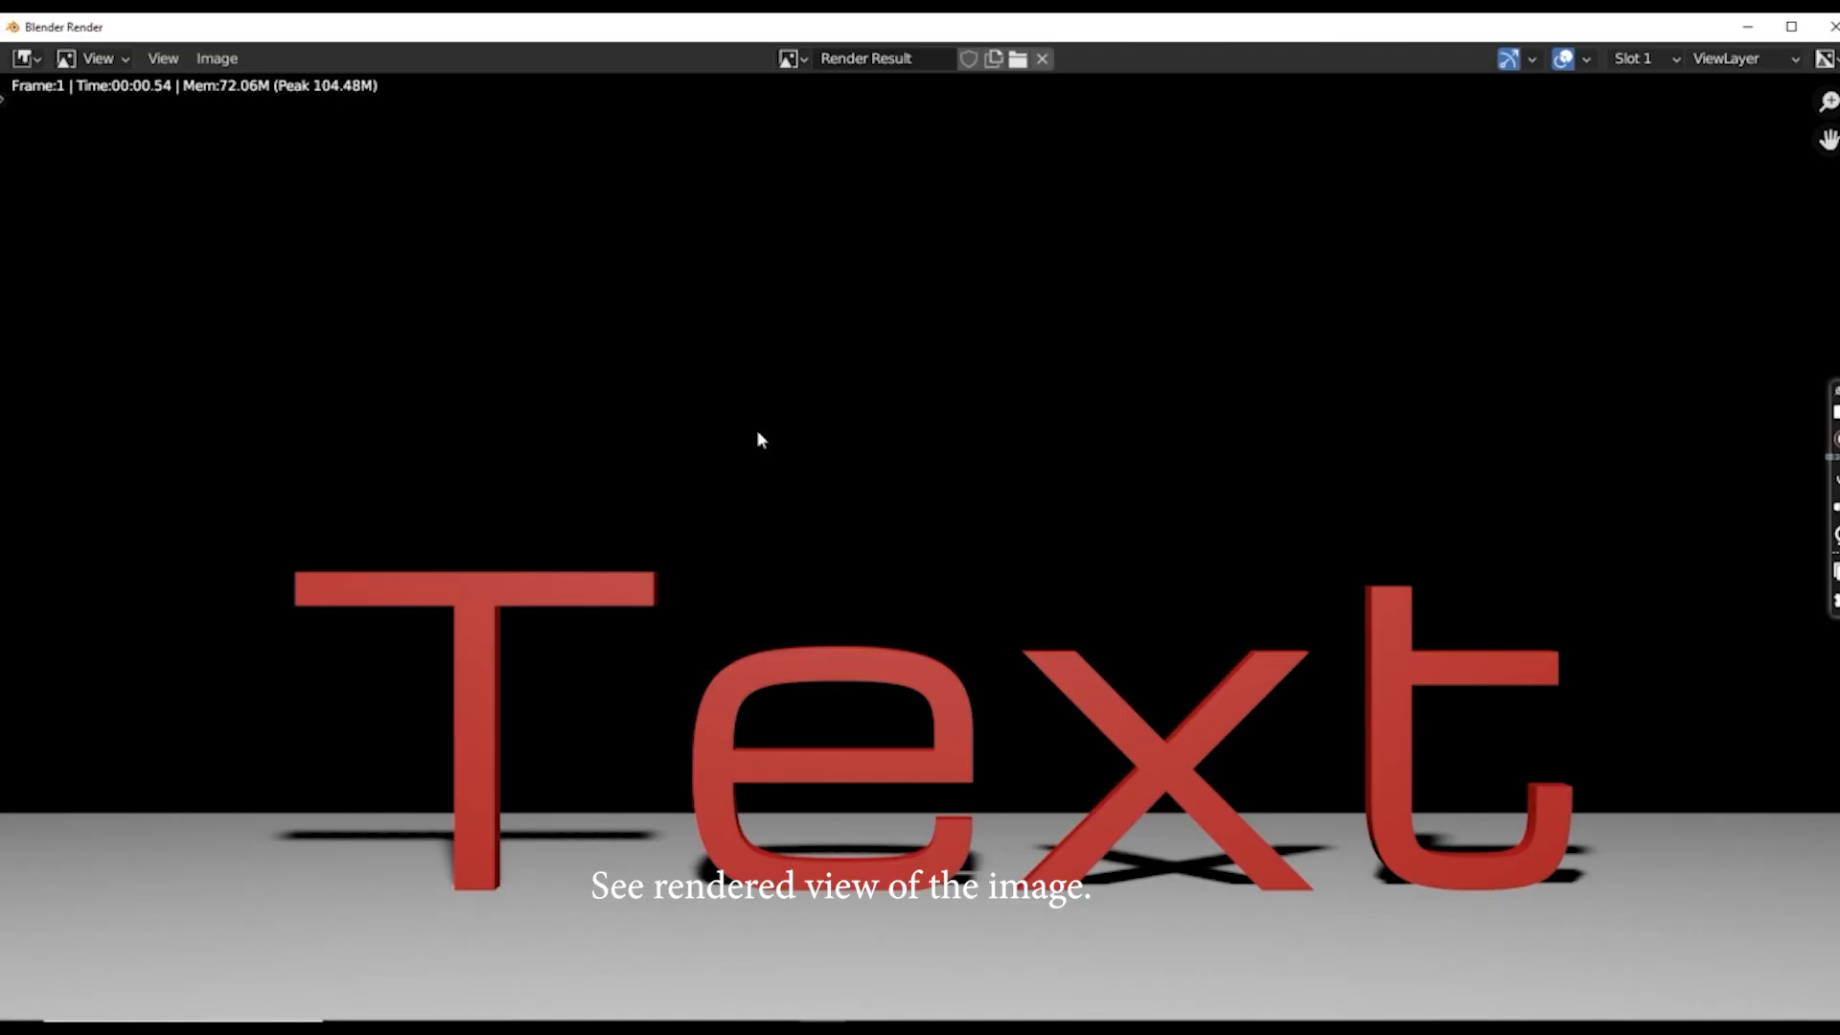
scroll(757, 437, down, 1)
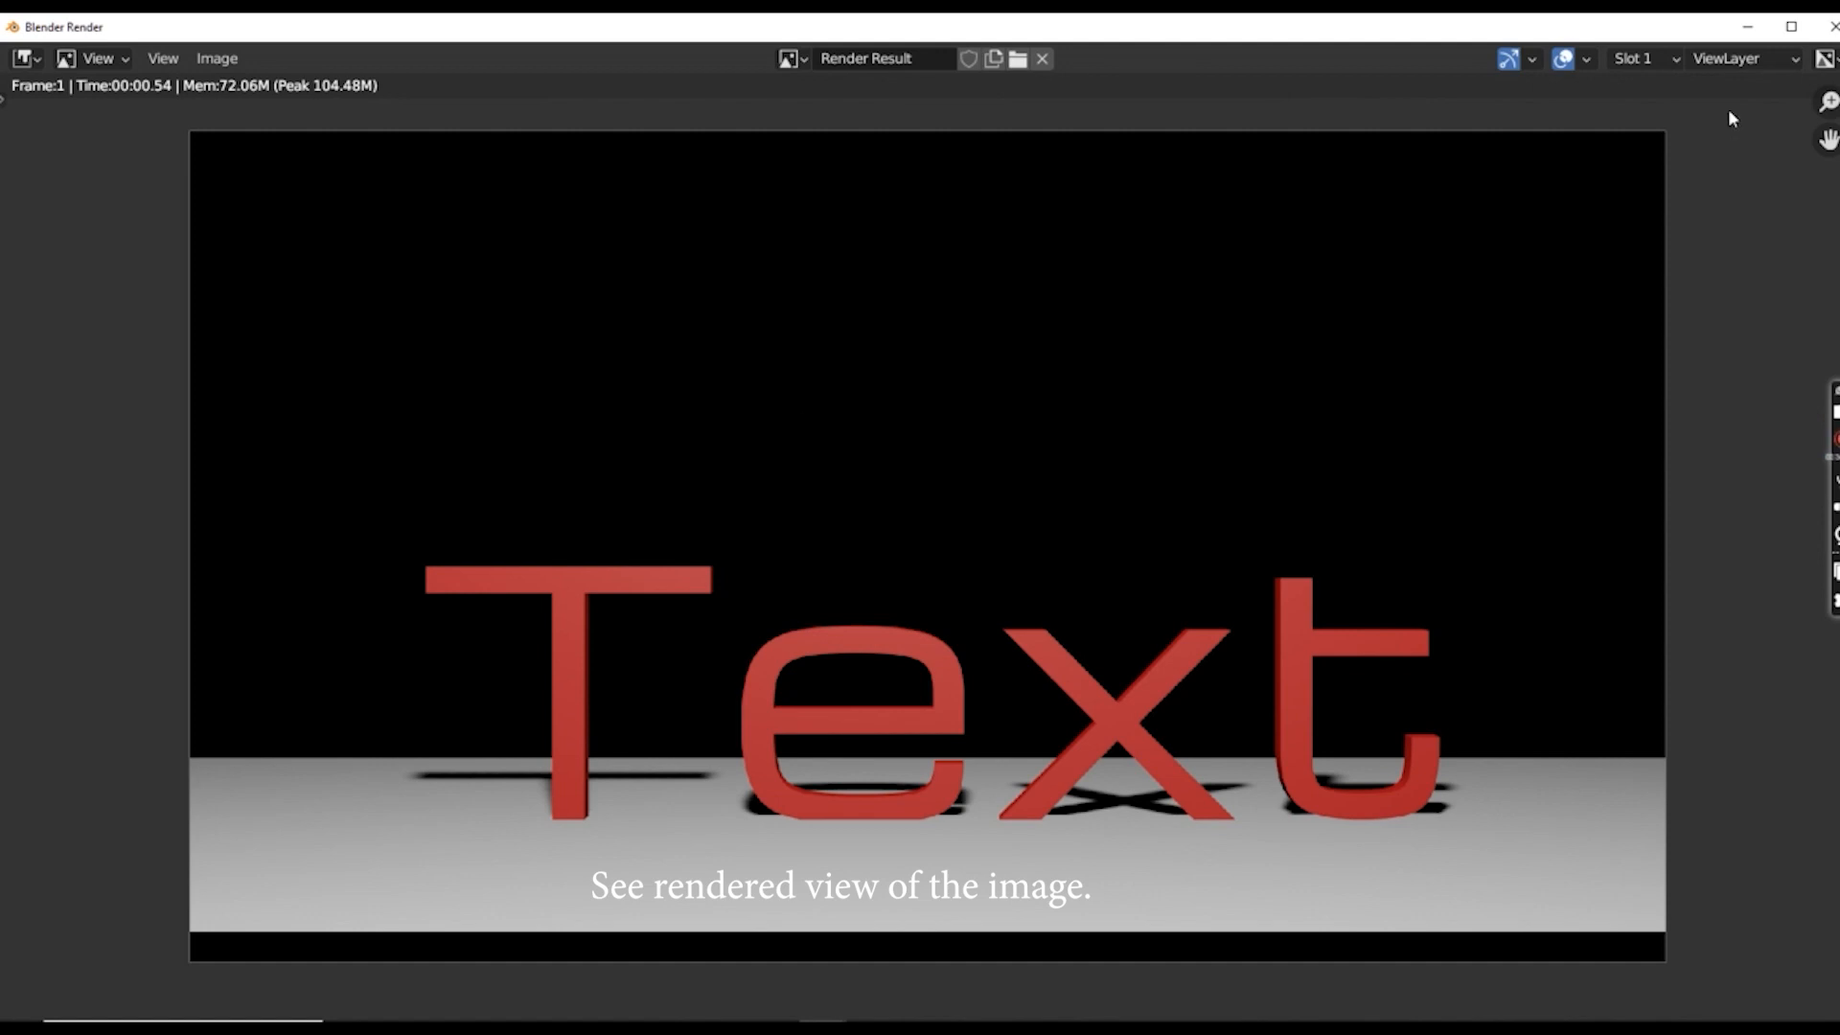
click(1833, 26)
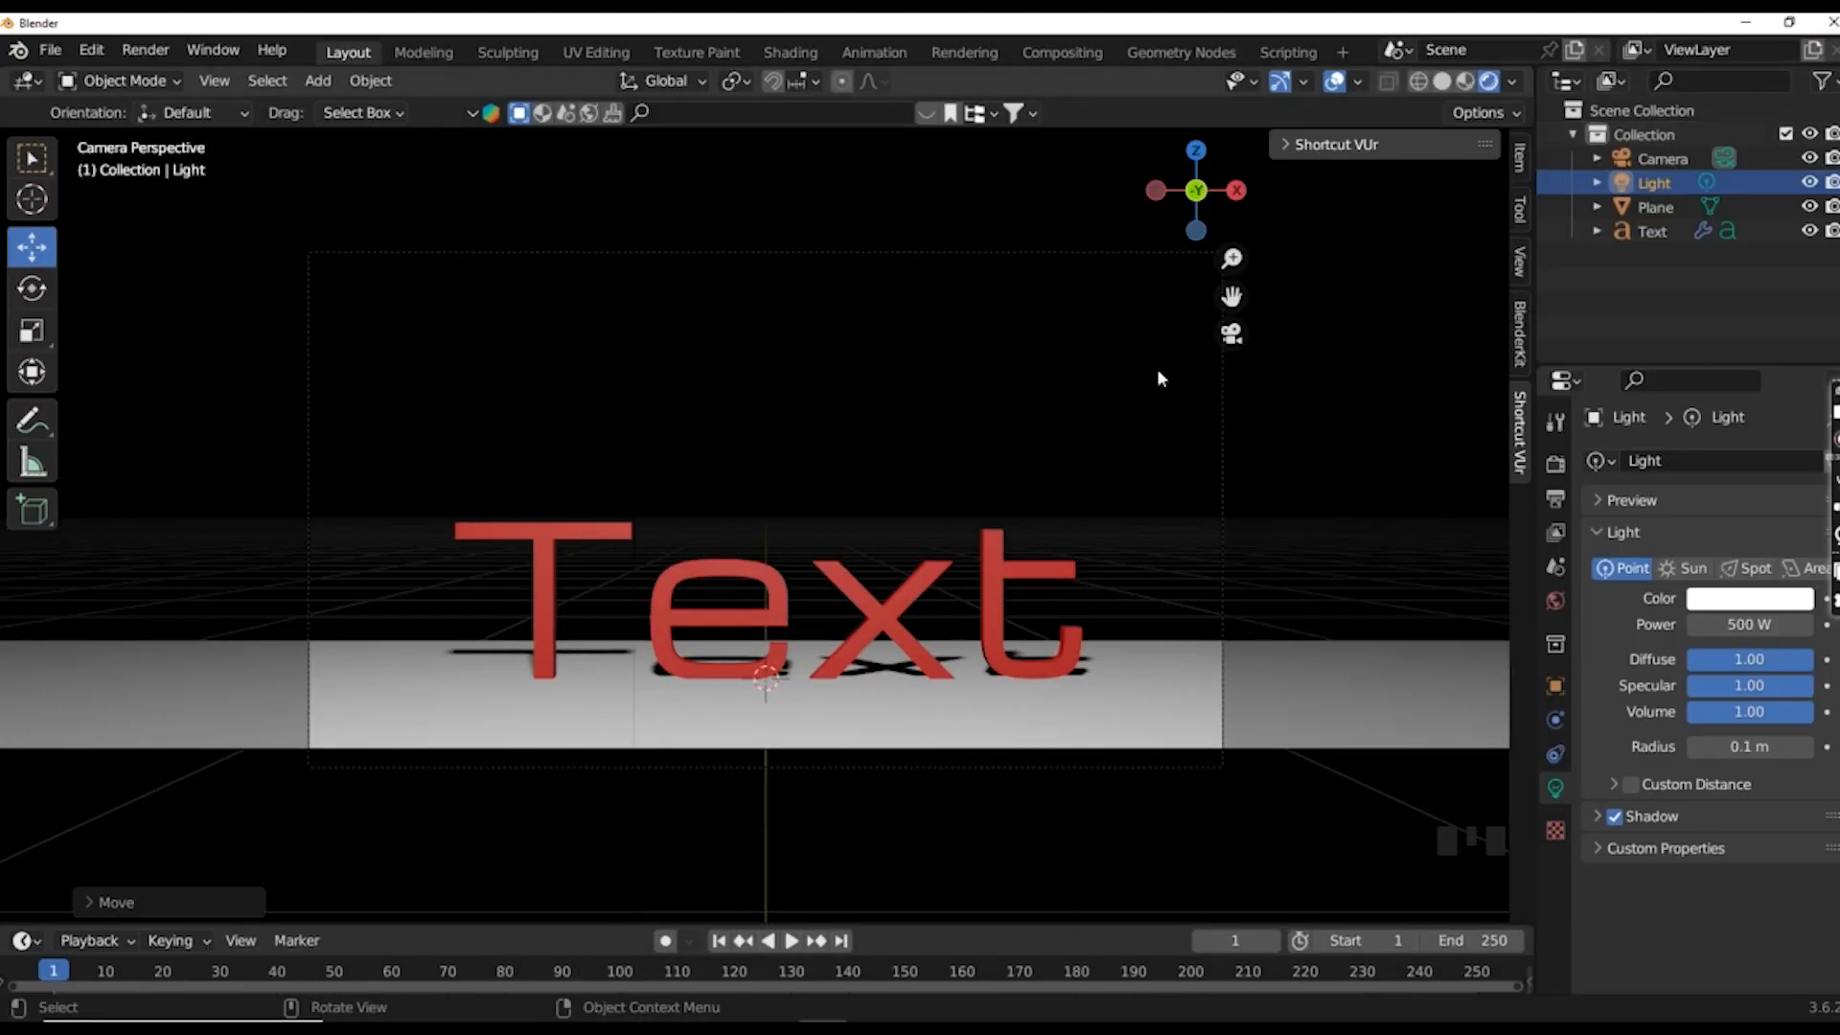
- Set up an FBX export of the scene in the Documents folder with the file name "font"
click(50, 49)
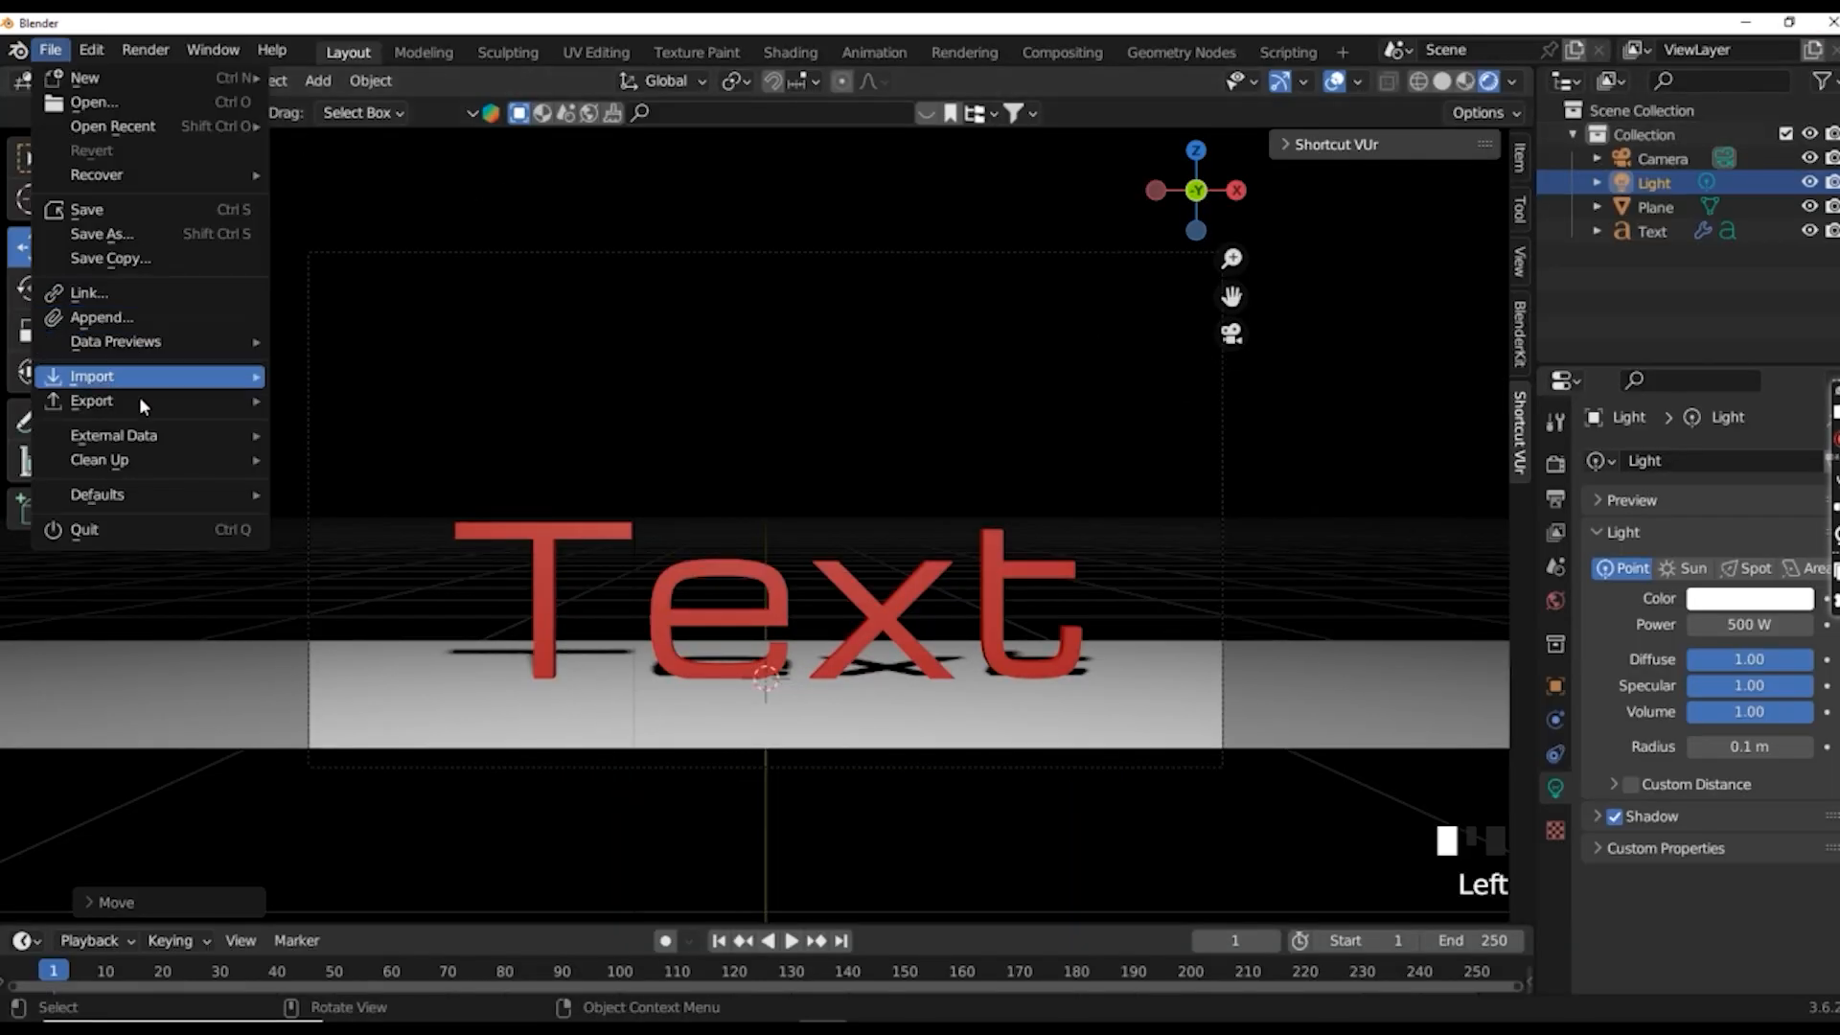
mouse_move(140, 401)
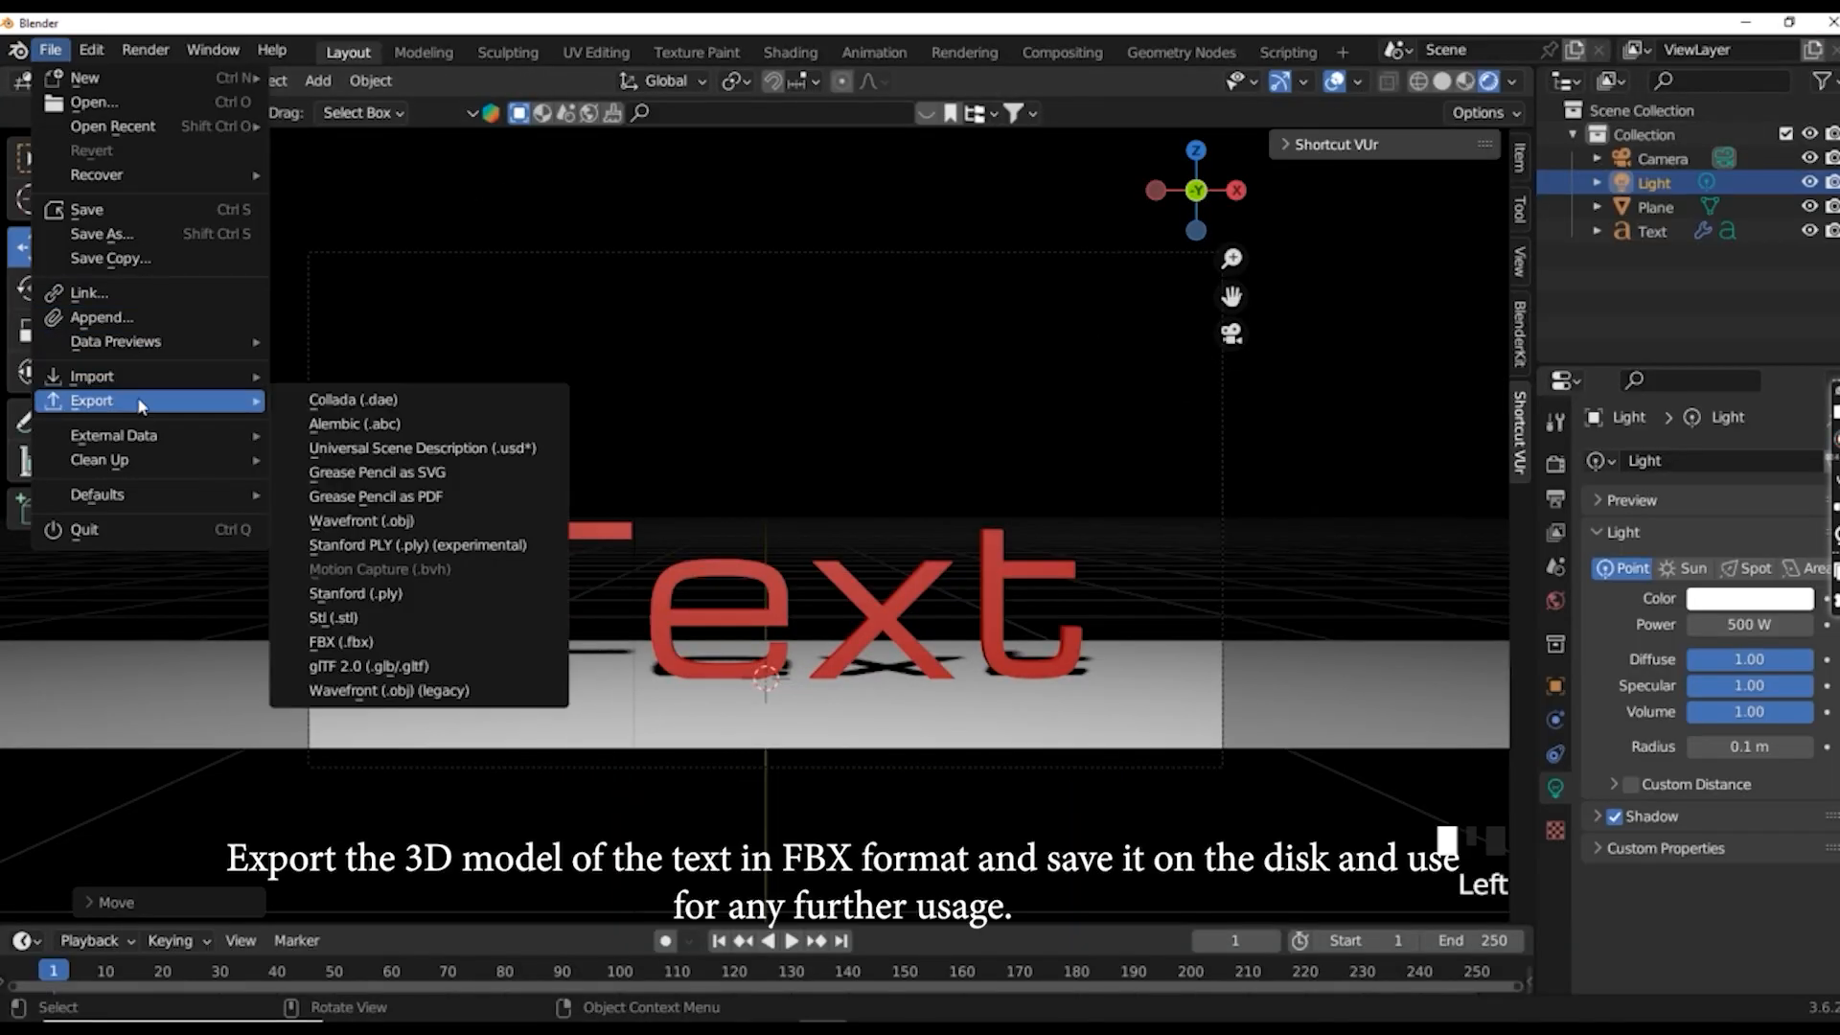
click(380, 644)
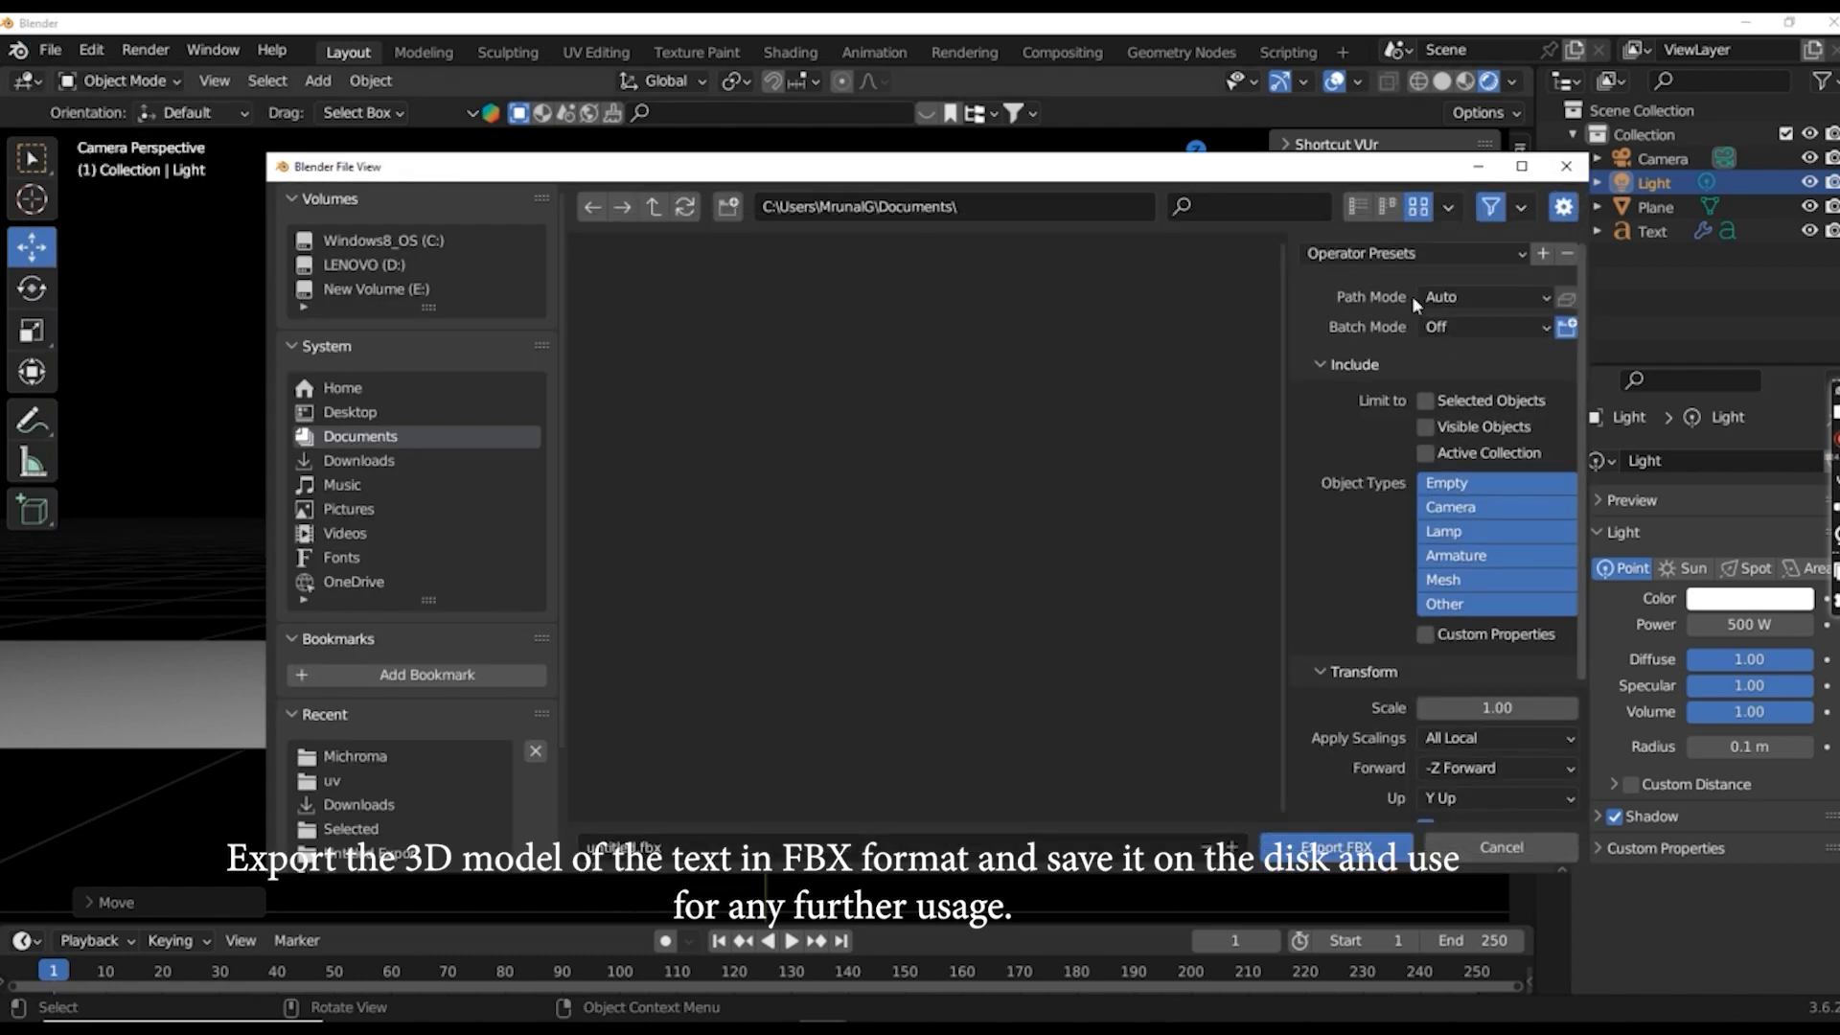
scroll(1312, 605, down, 4)
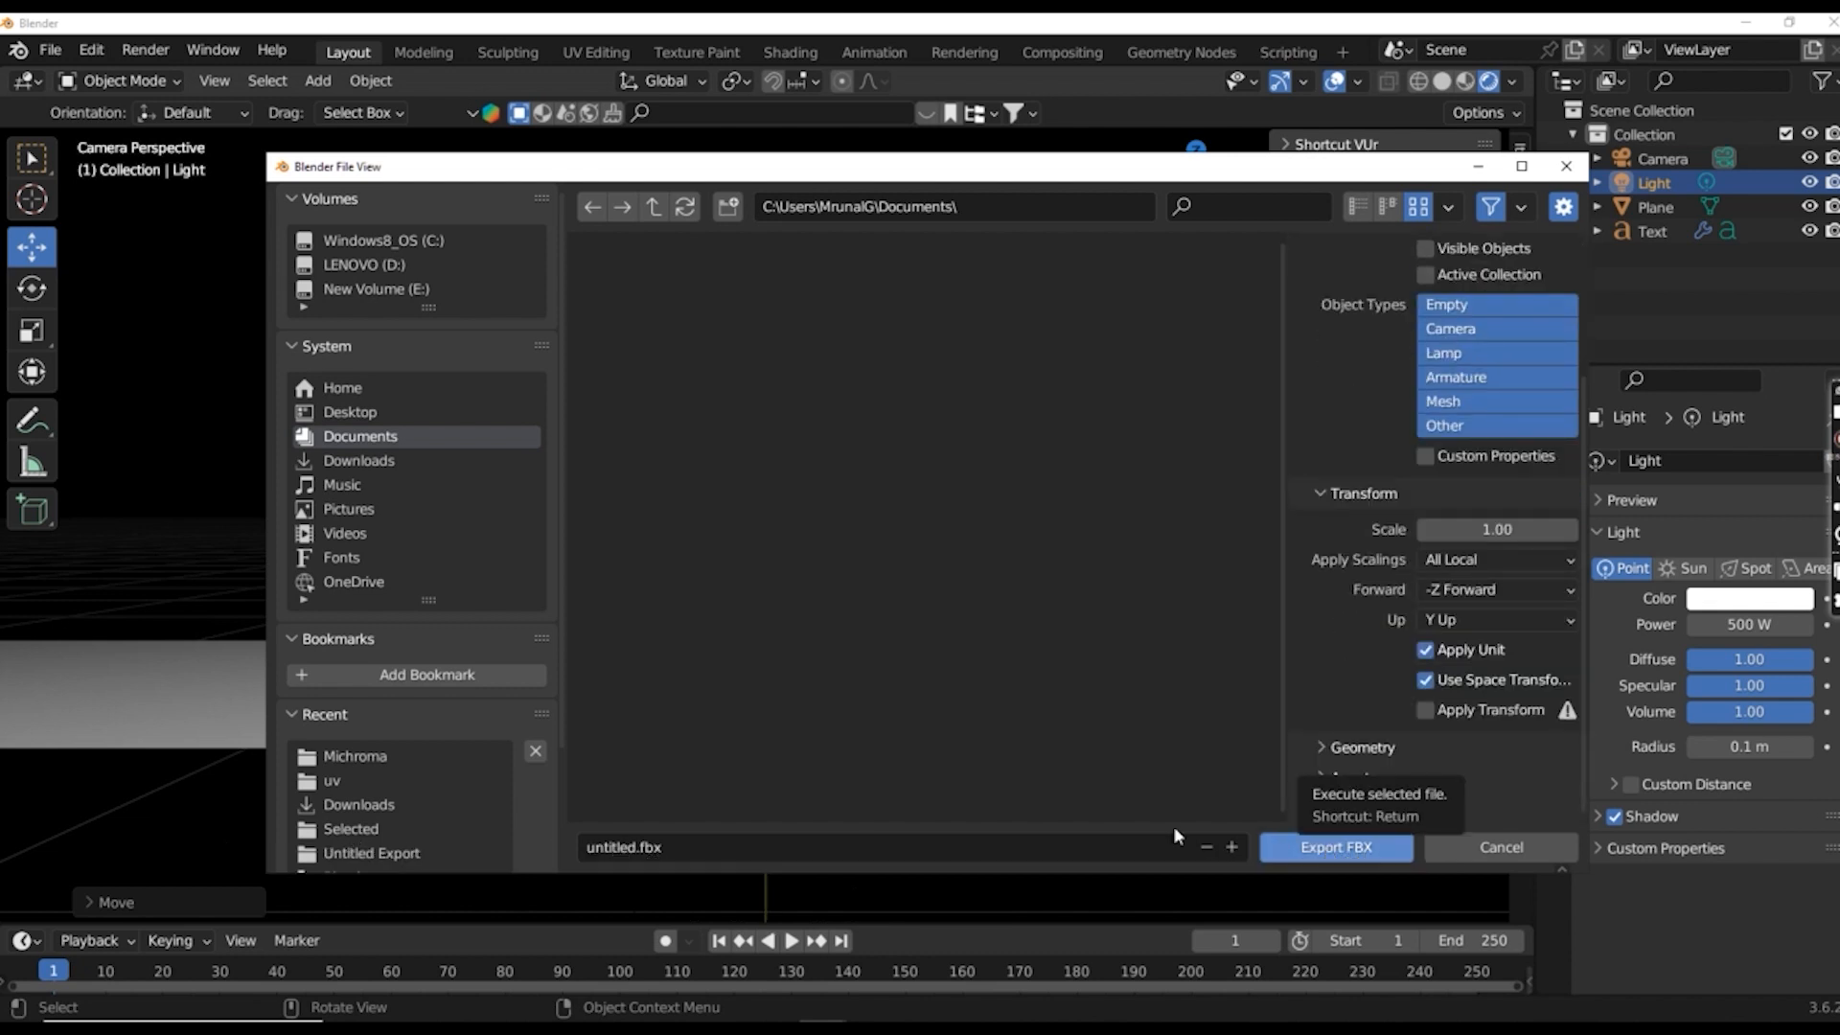
click(619, 846)
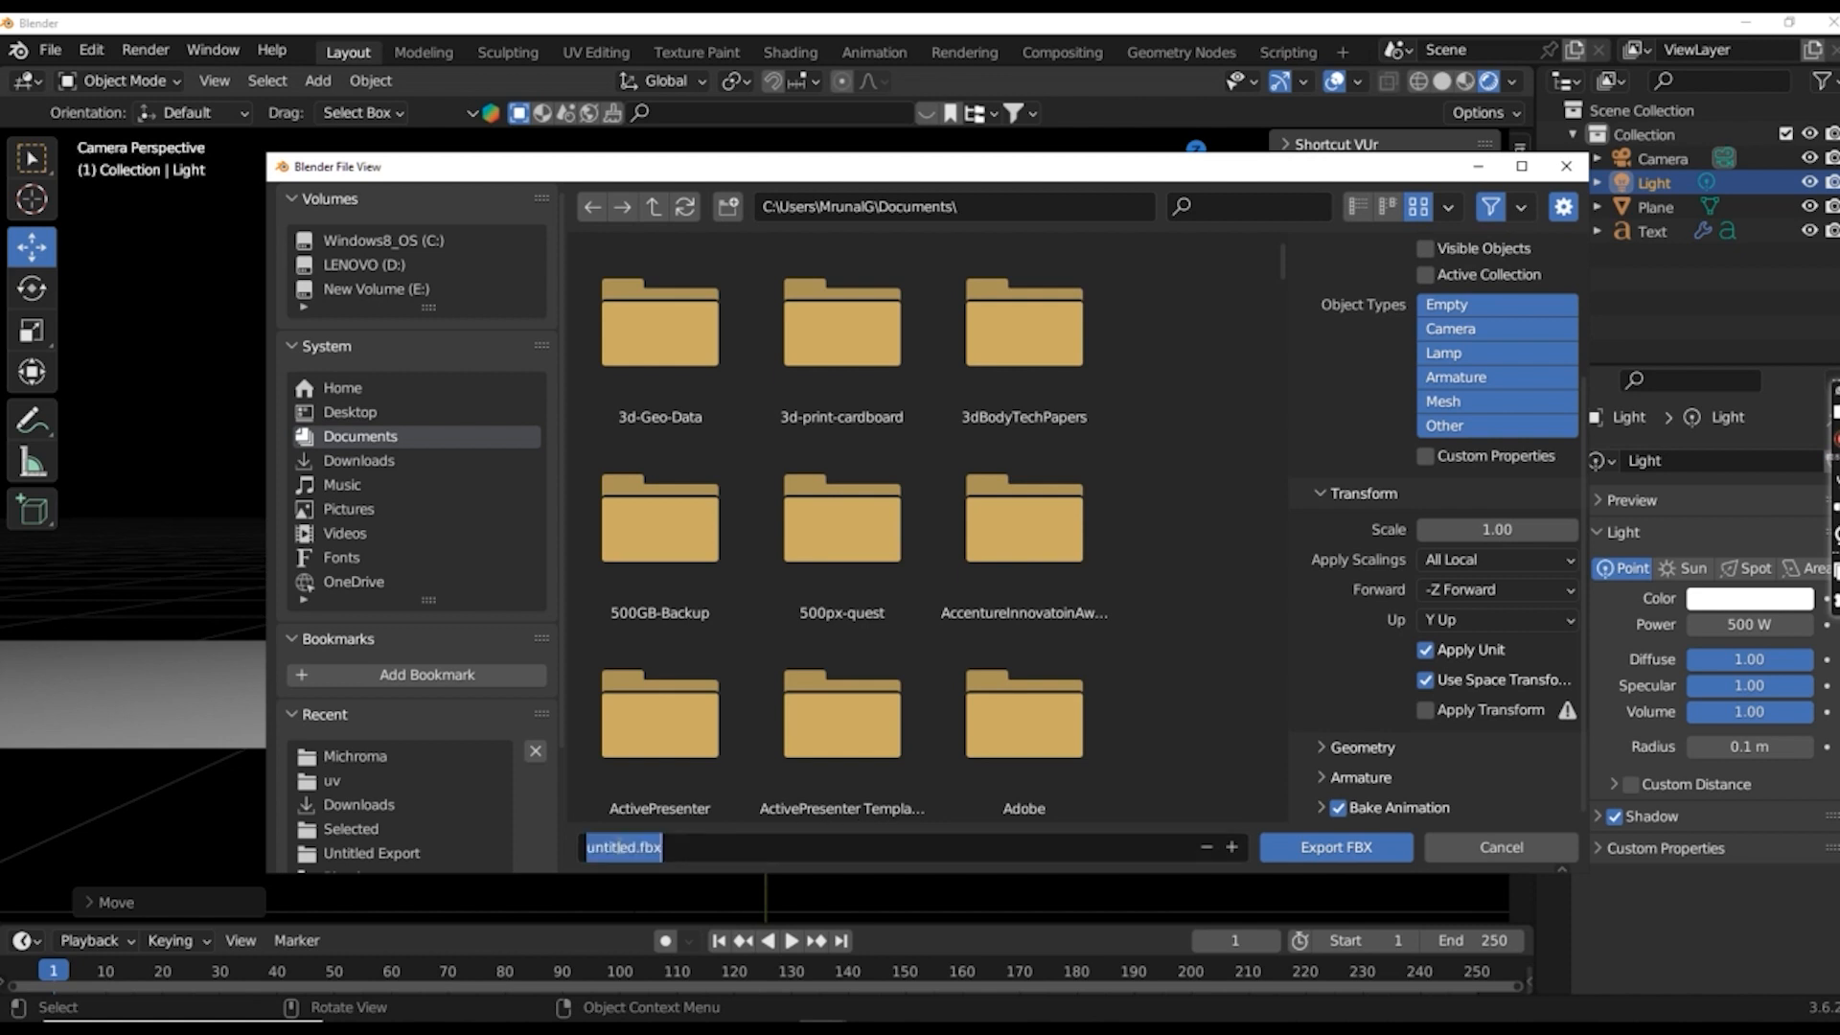
text(font)
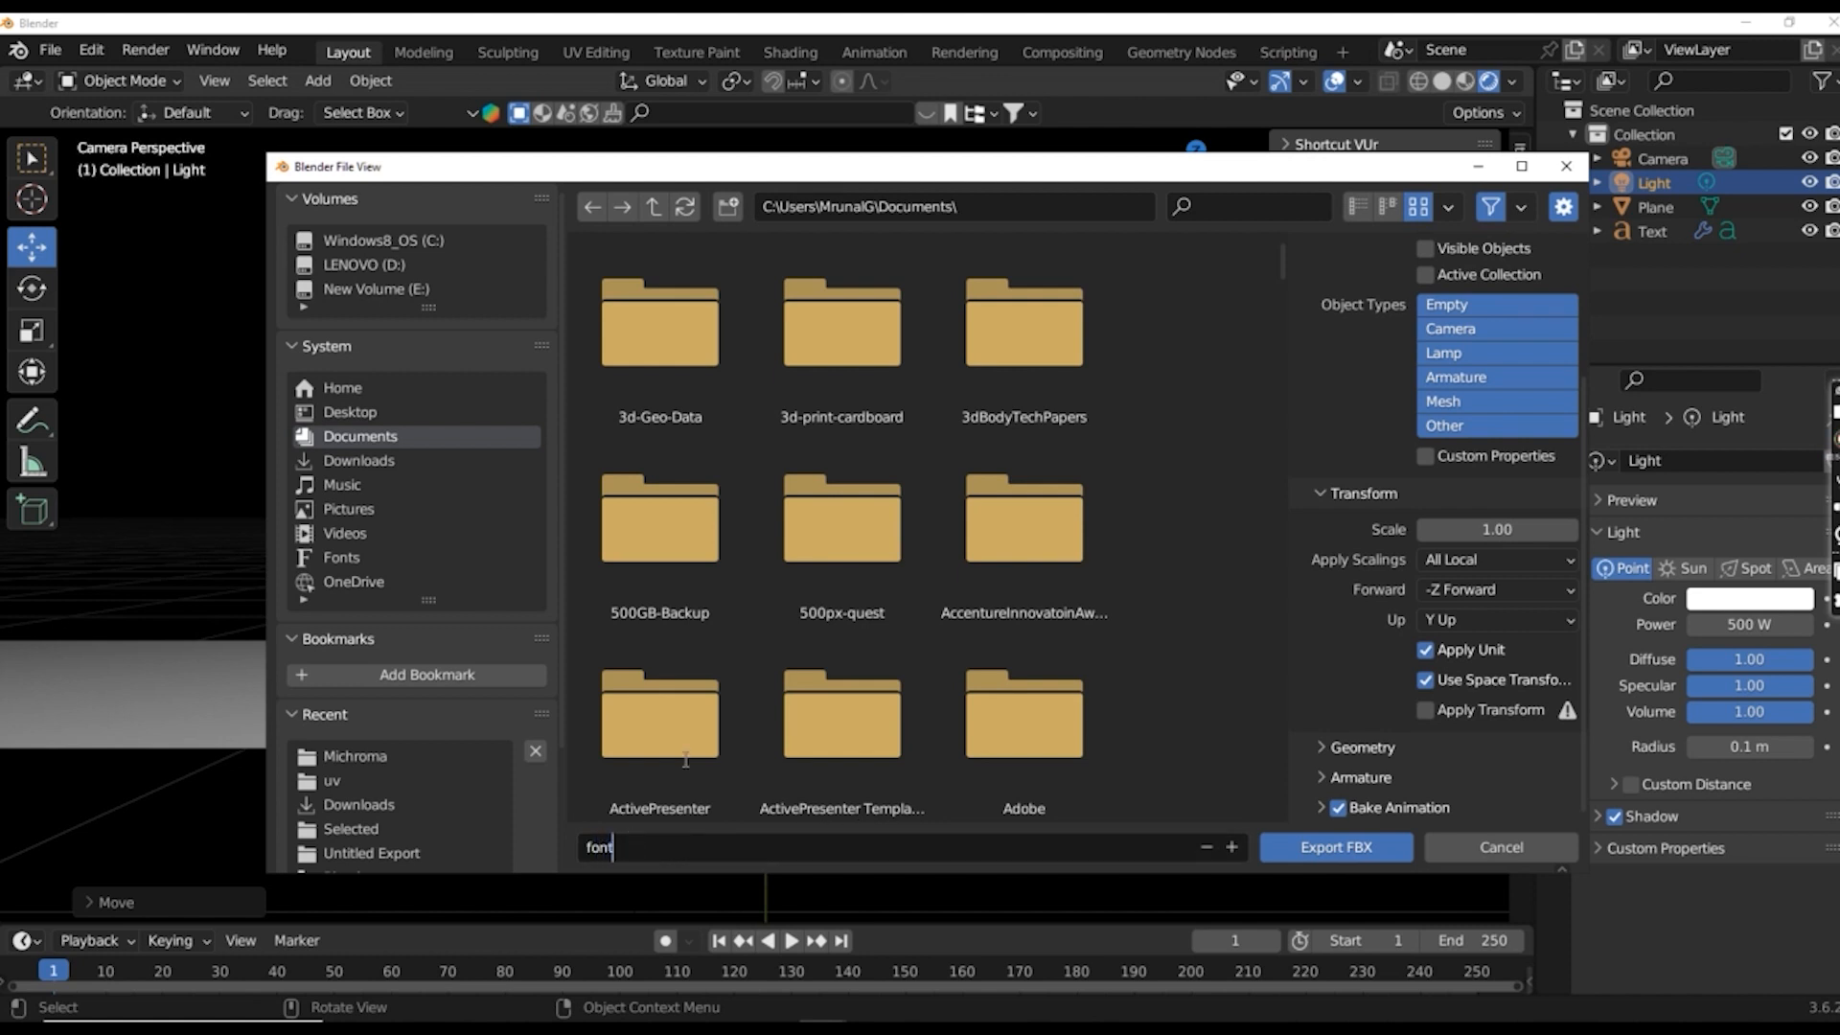